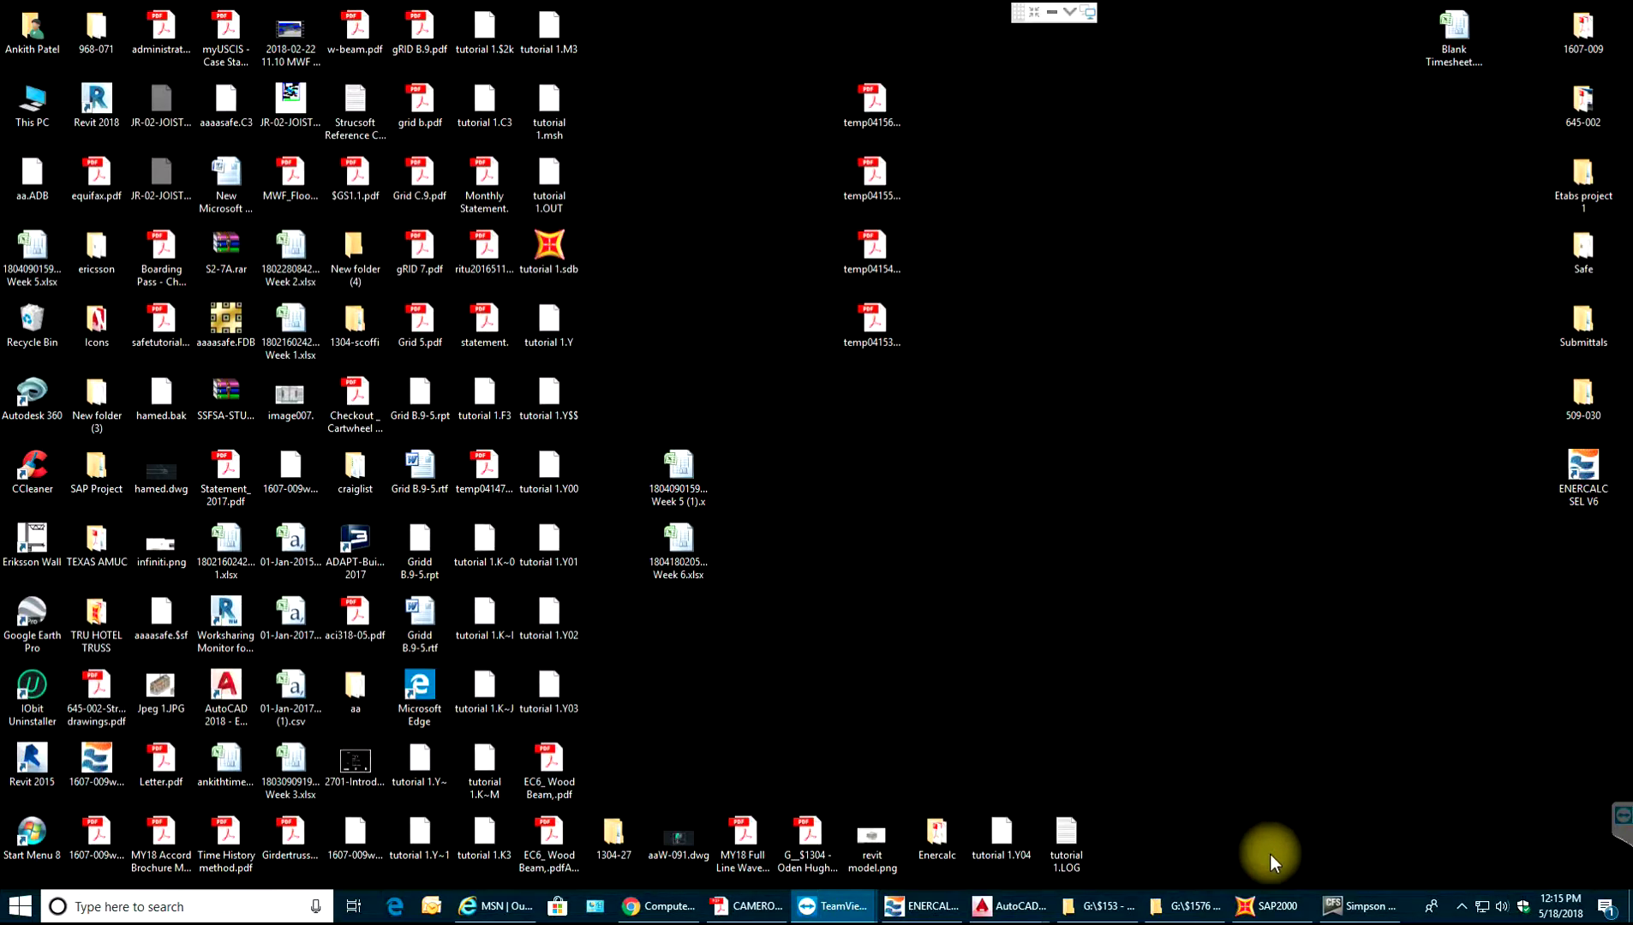
# Bring the SAP2000 window to the front from the Windows taskbar.
pyautogui.click(1274, 910)
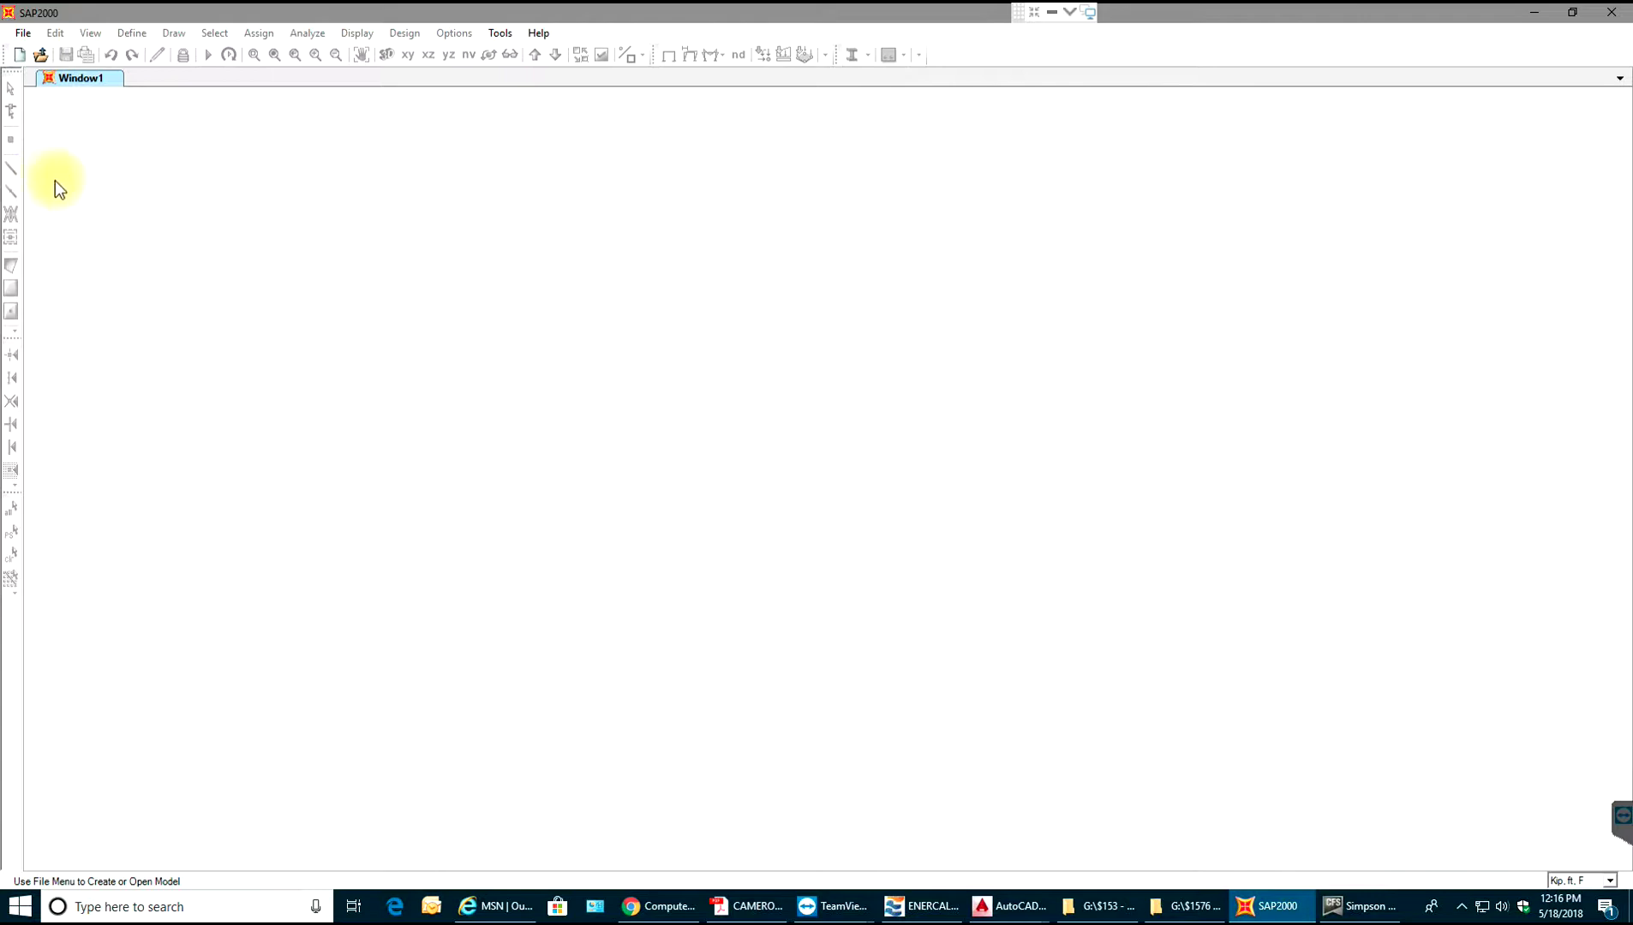
# Start a new SAP2000 model from the Grid Only template.
pyautogui.click(23, 32)
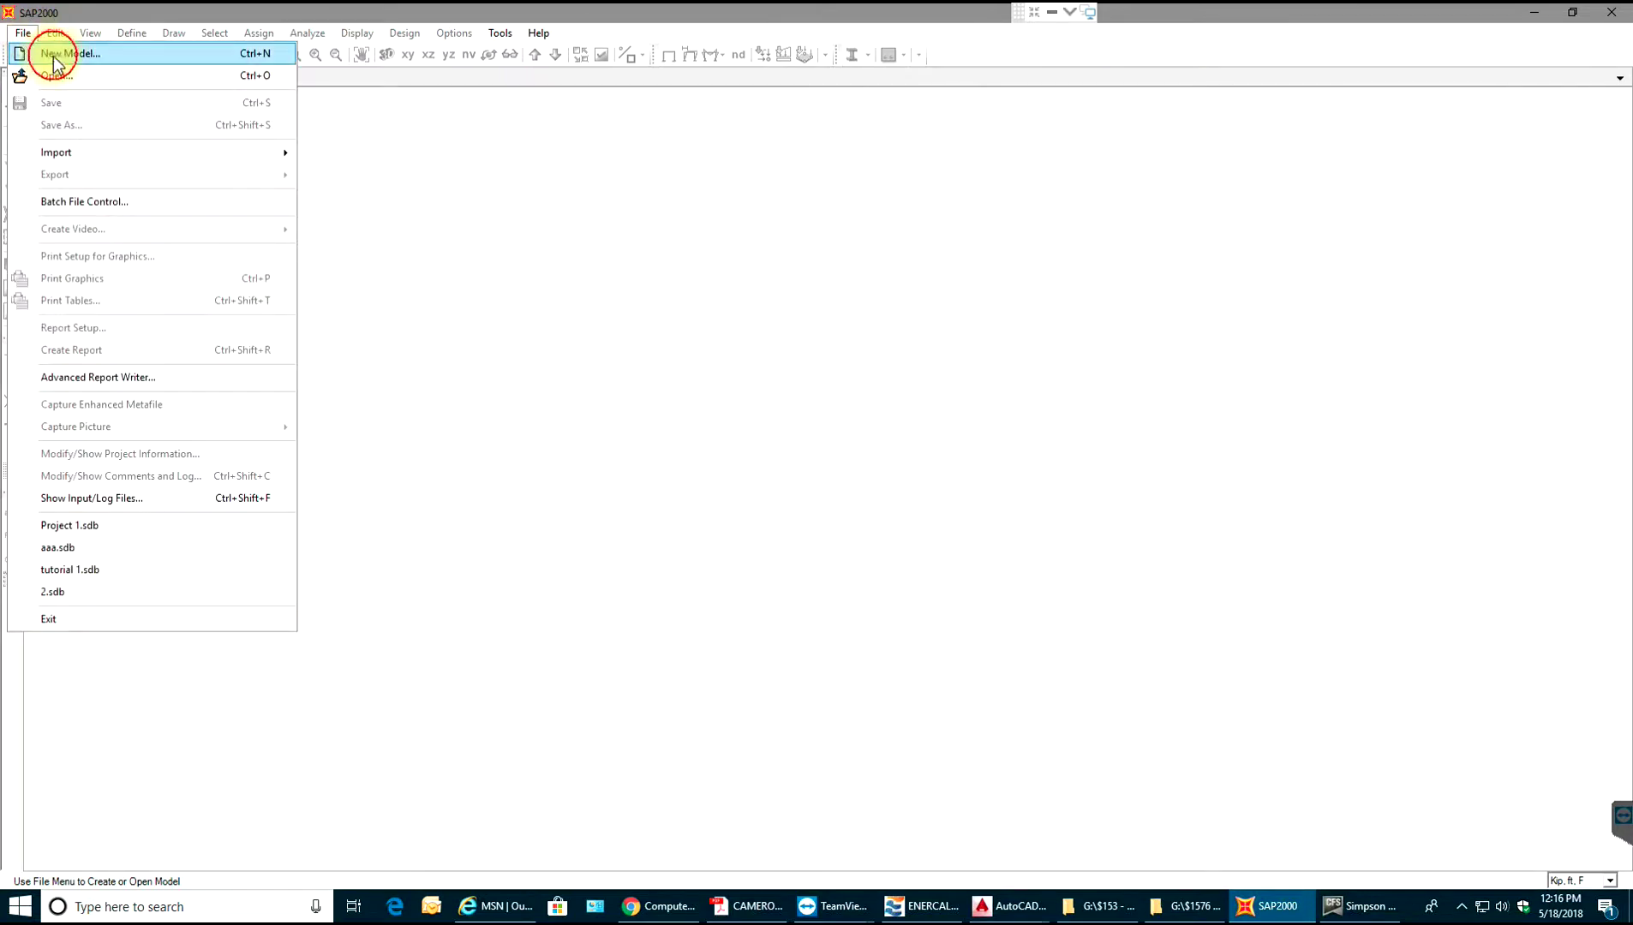
pyautogui.click(54, 56)
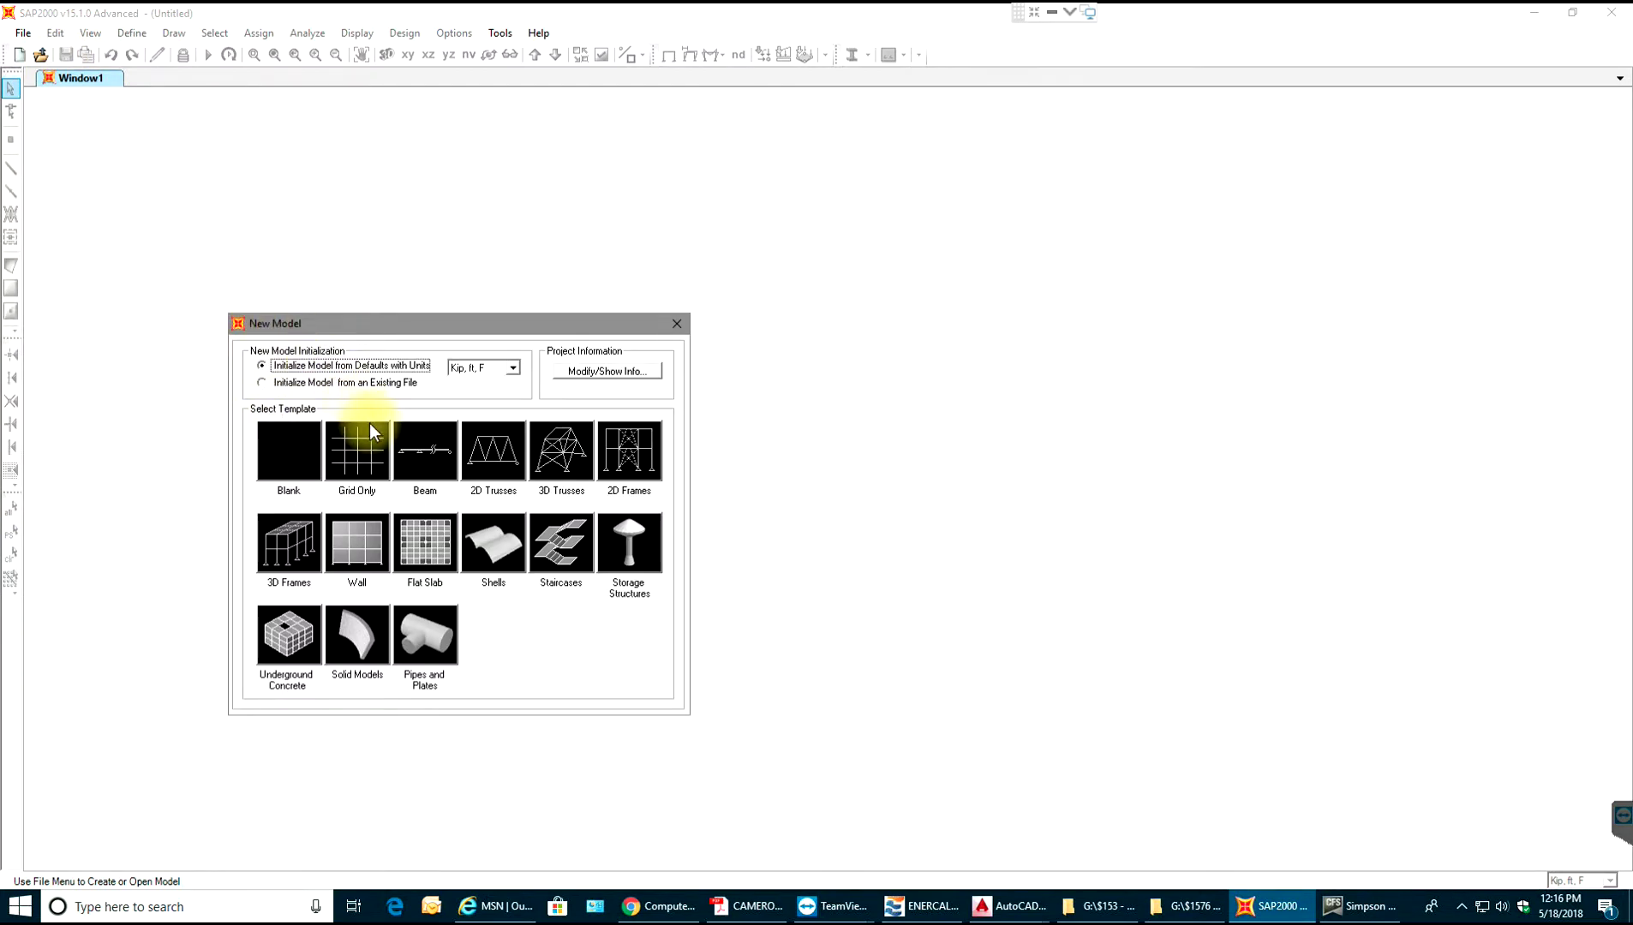
pyautogui.click(366, 448)
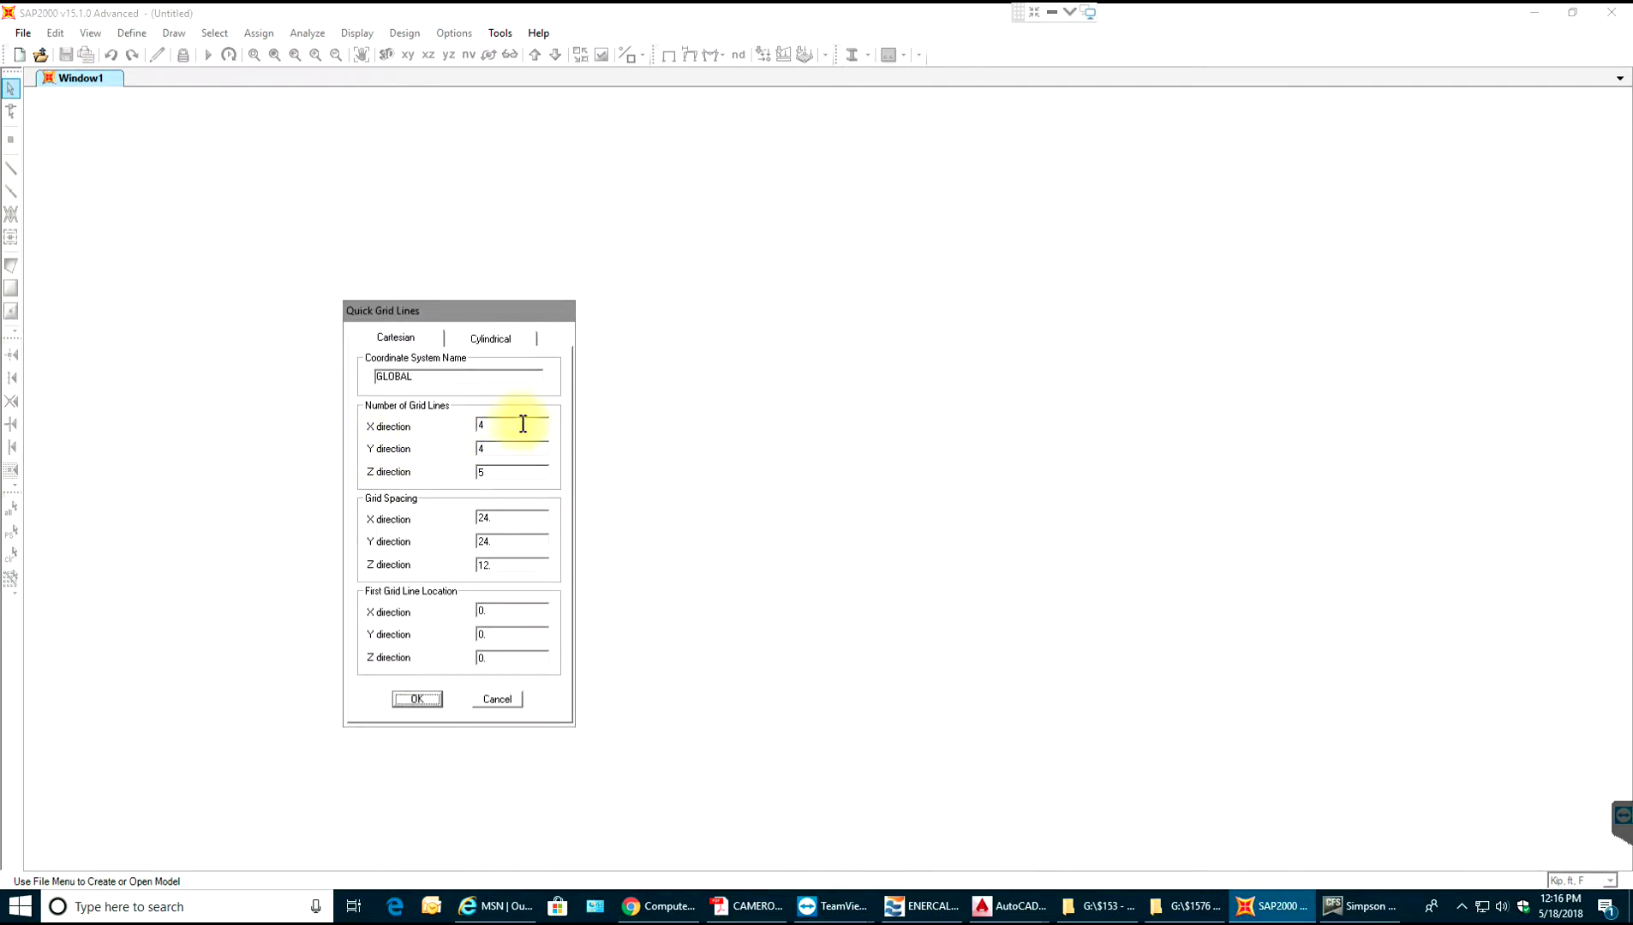
# Set X, Y, Z grid lines to 2, 2, 1 with spacings 10, 10 and 1.
pyautogui.doubleClick(522, 424)
pyautogui.write('2')
pyautogui.doubleClick(486, 448)
pyautogui.write('22')
pyautogui.doubleClick(501, 470)
pyautogui.doubleClick(479, 472)
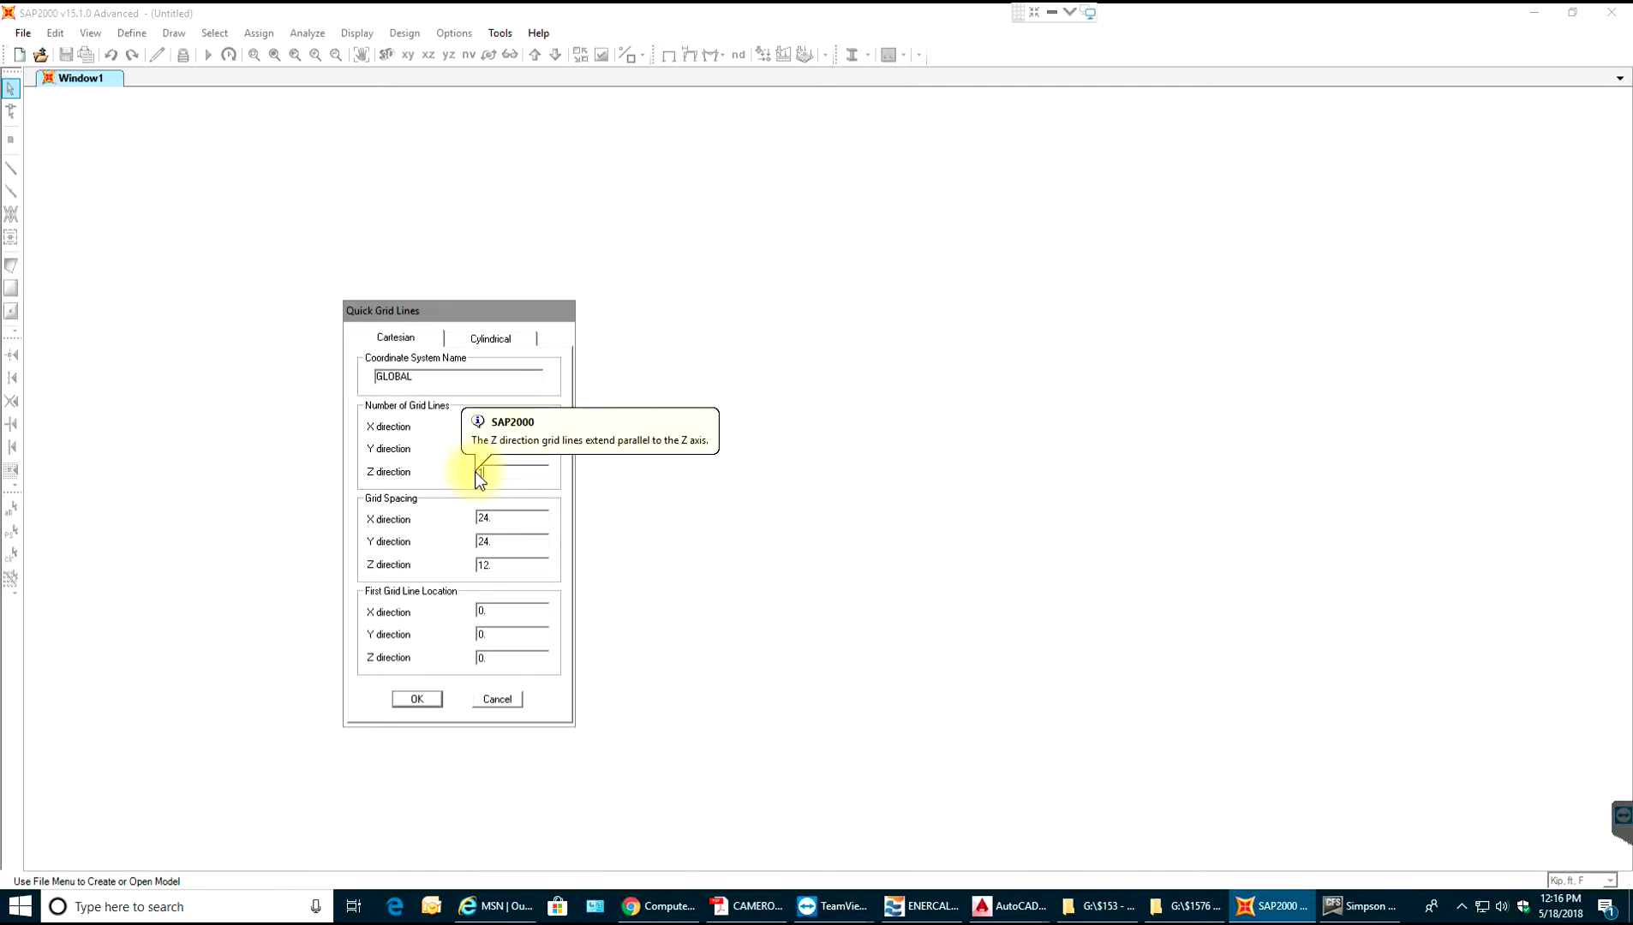
pyautogui.write('1')
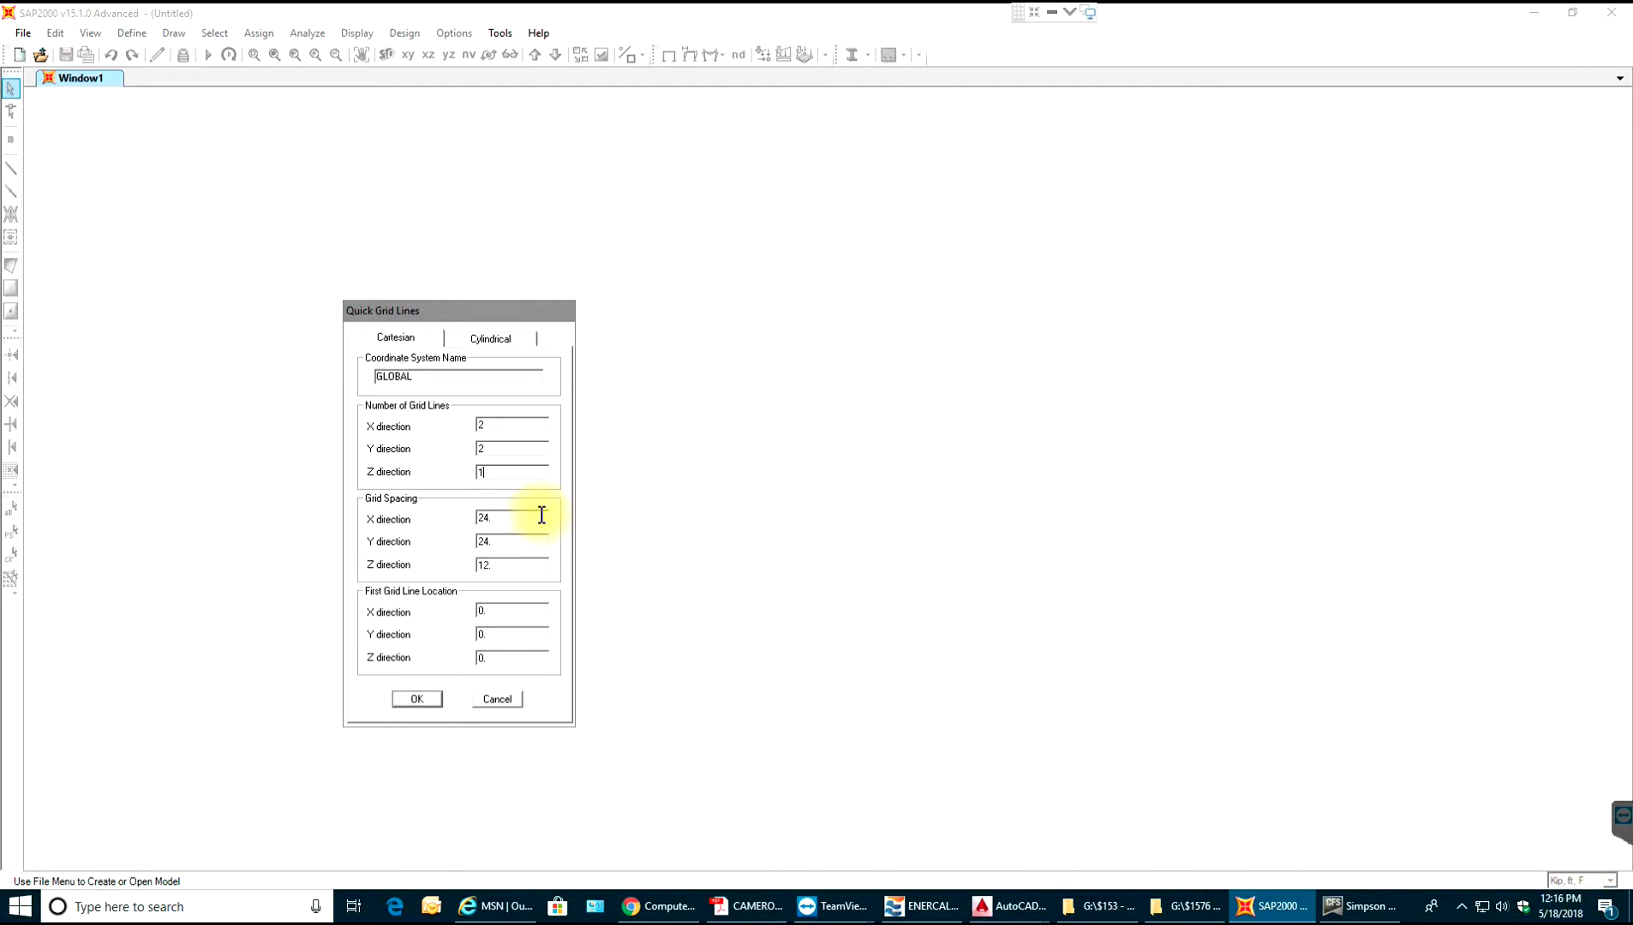
pyautogui.moveTo(475, 517); pyautogui.dragTo(501, 525)
pyautogui.doubleClick(497, 537)
pyautogui.doubleClick(491, 566)
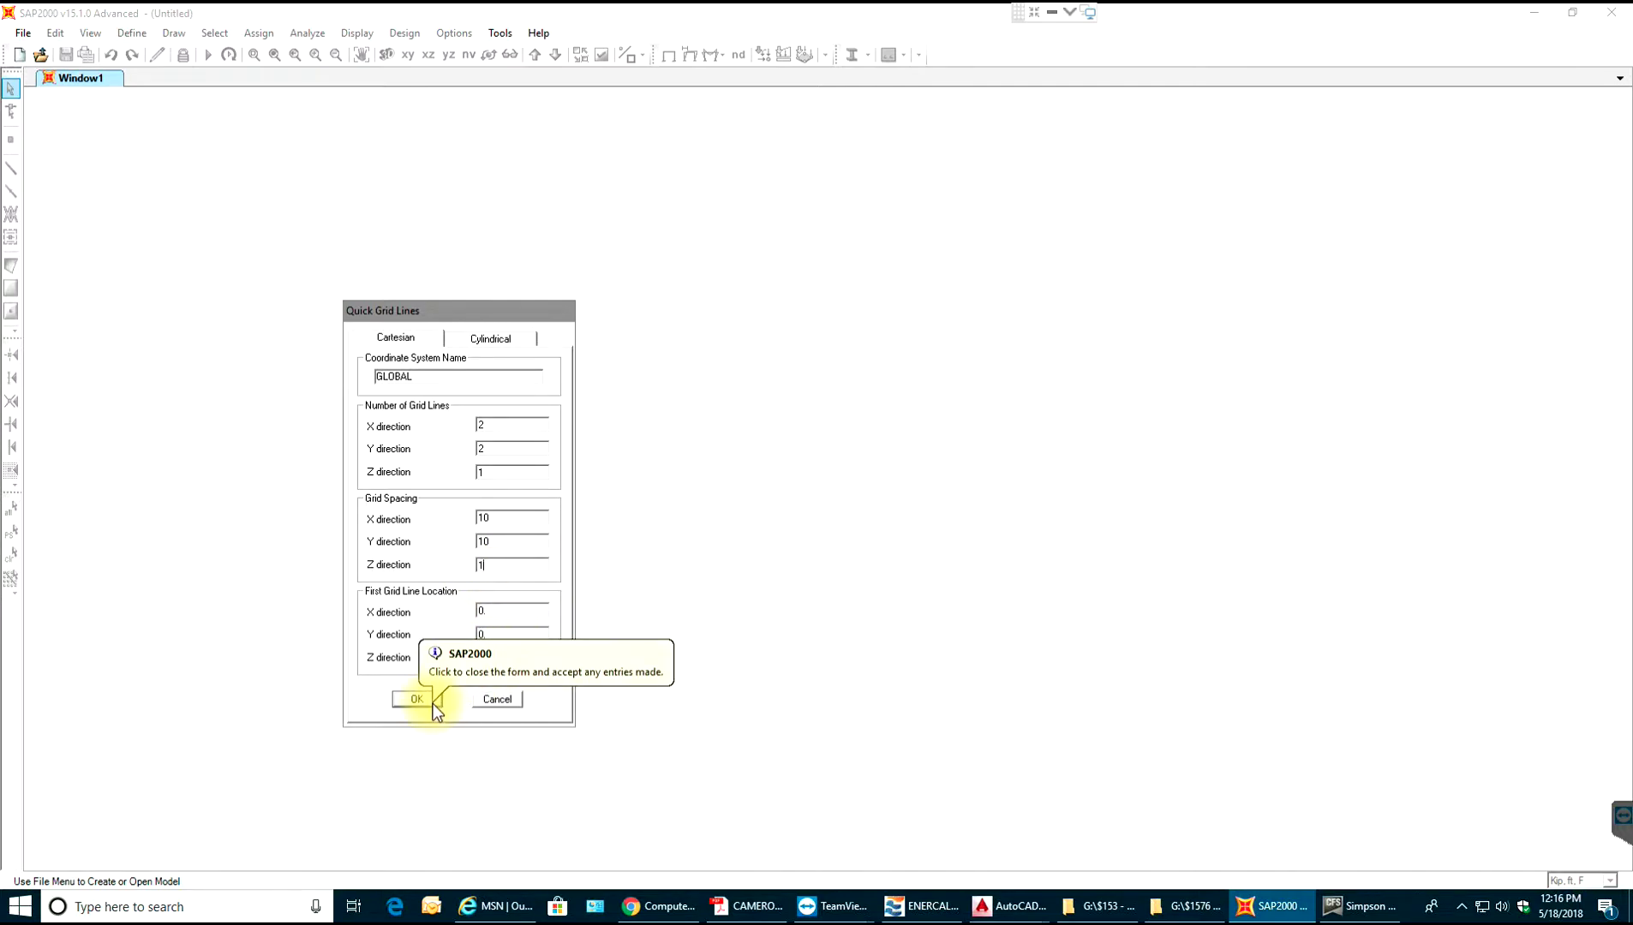
# Create the grid and draw one frame member from joint B-2 to A-2.
pyautogui.click(417, 699)
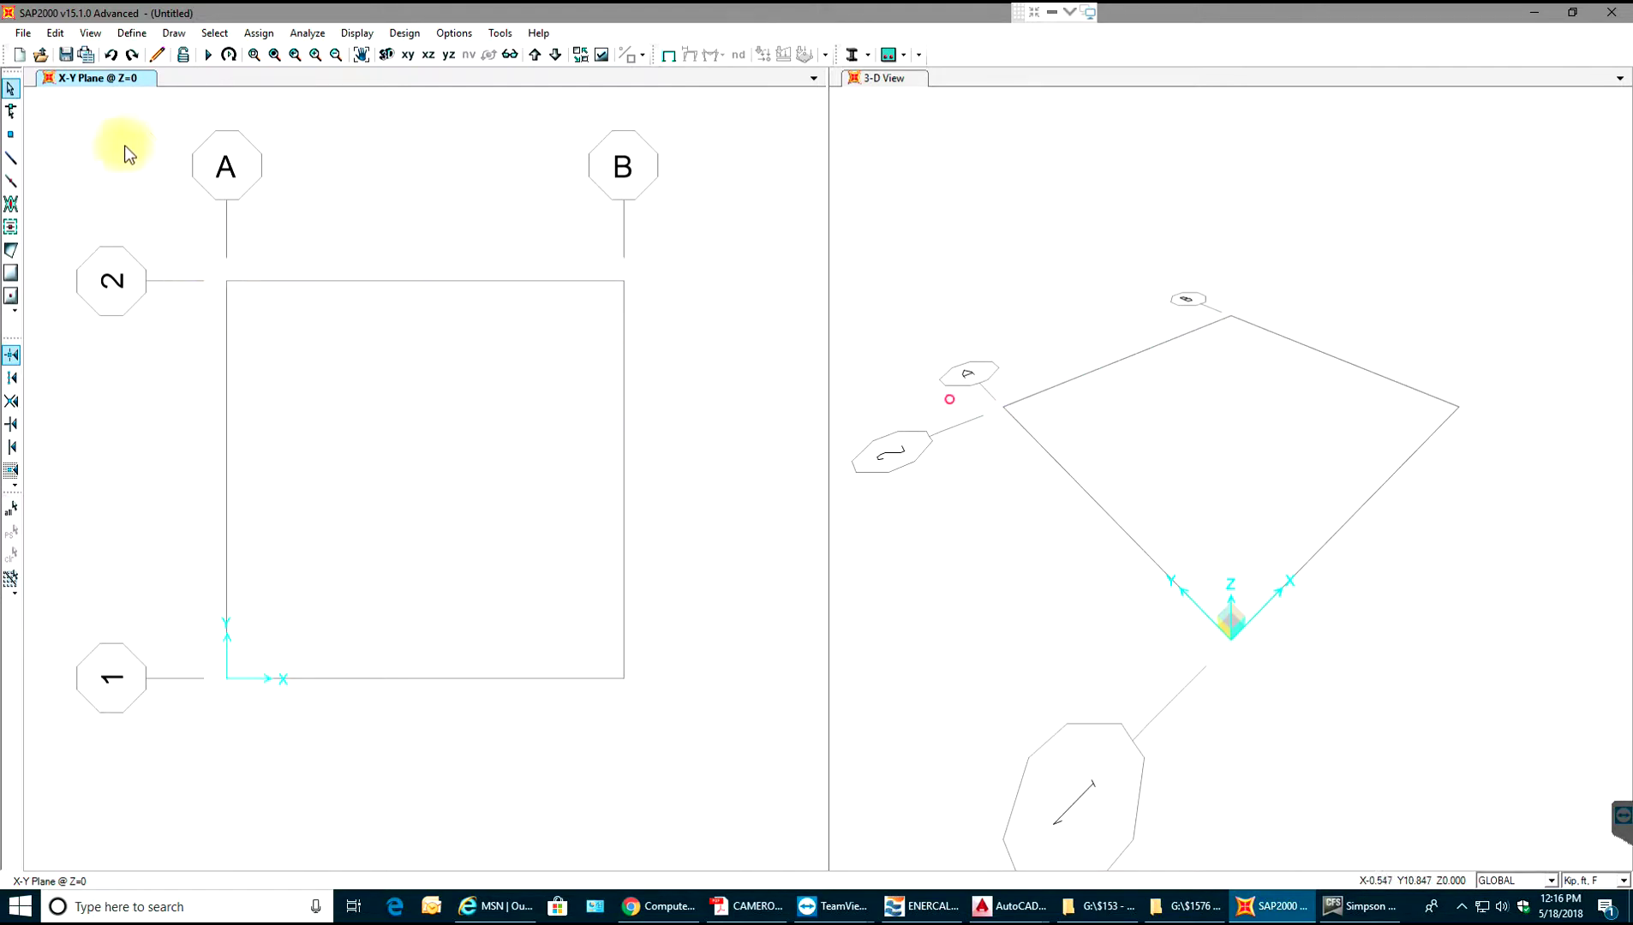
pyautogui.click(15, 163)
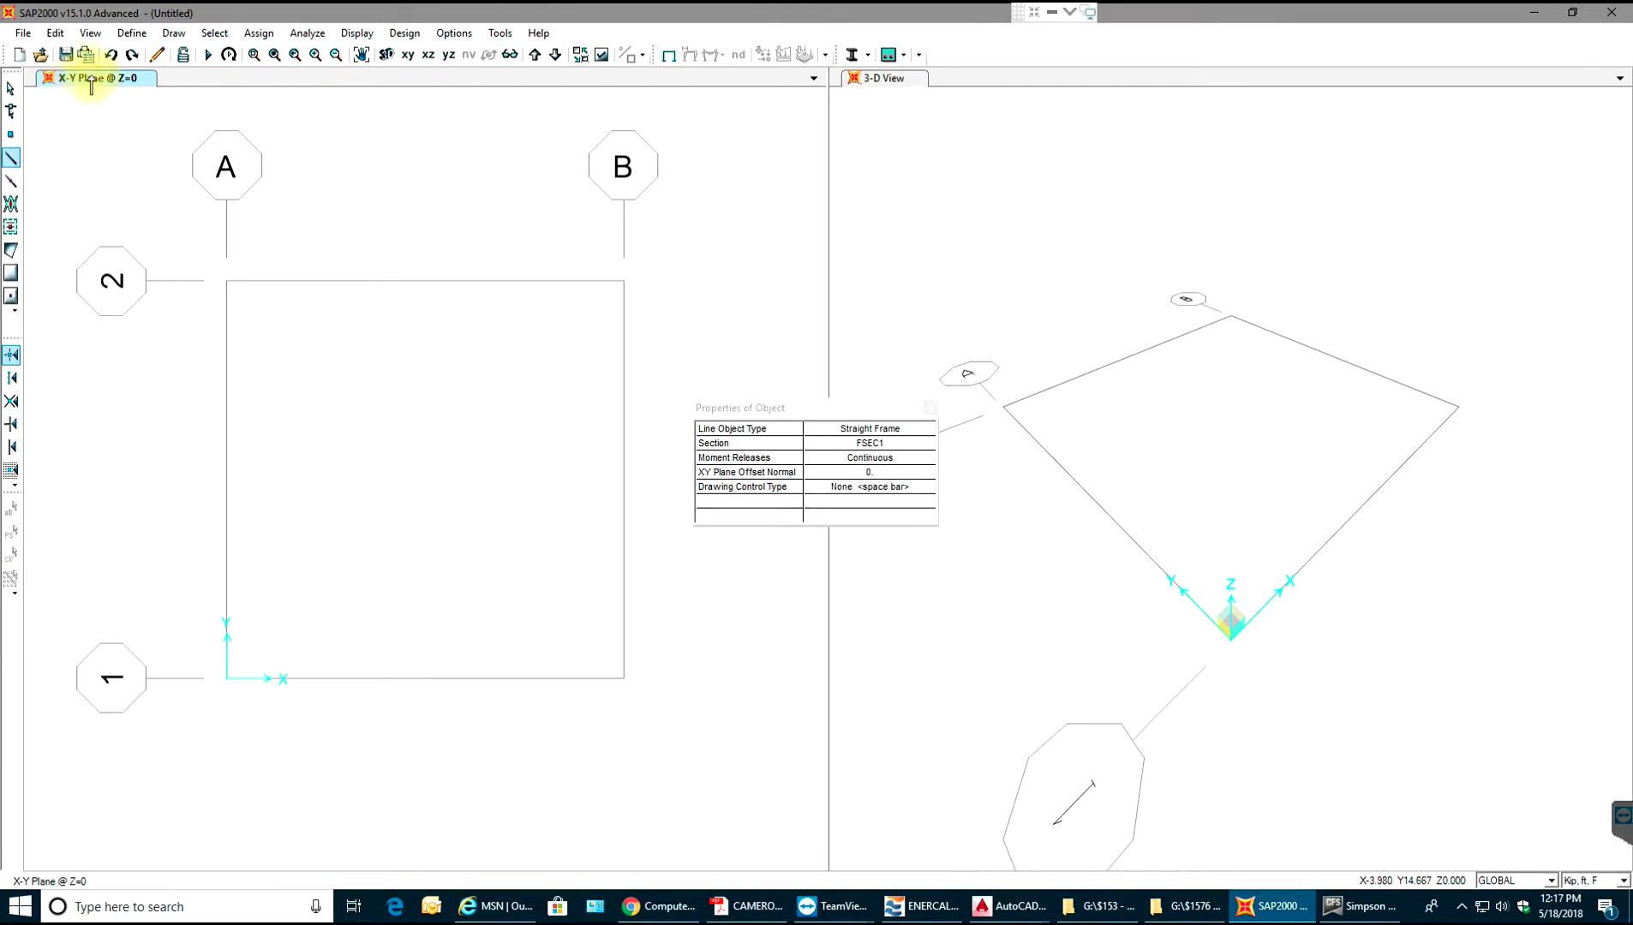
pyautogui.click(174, 33)
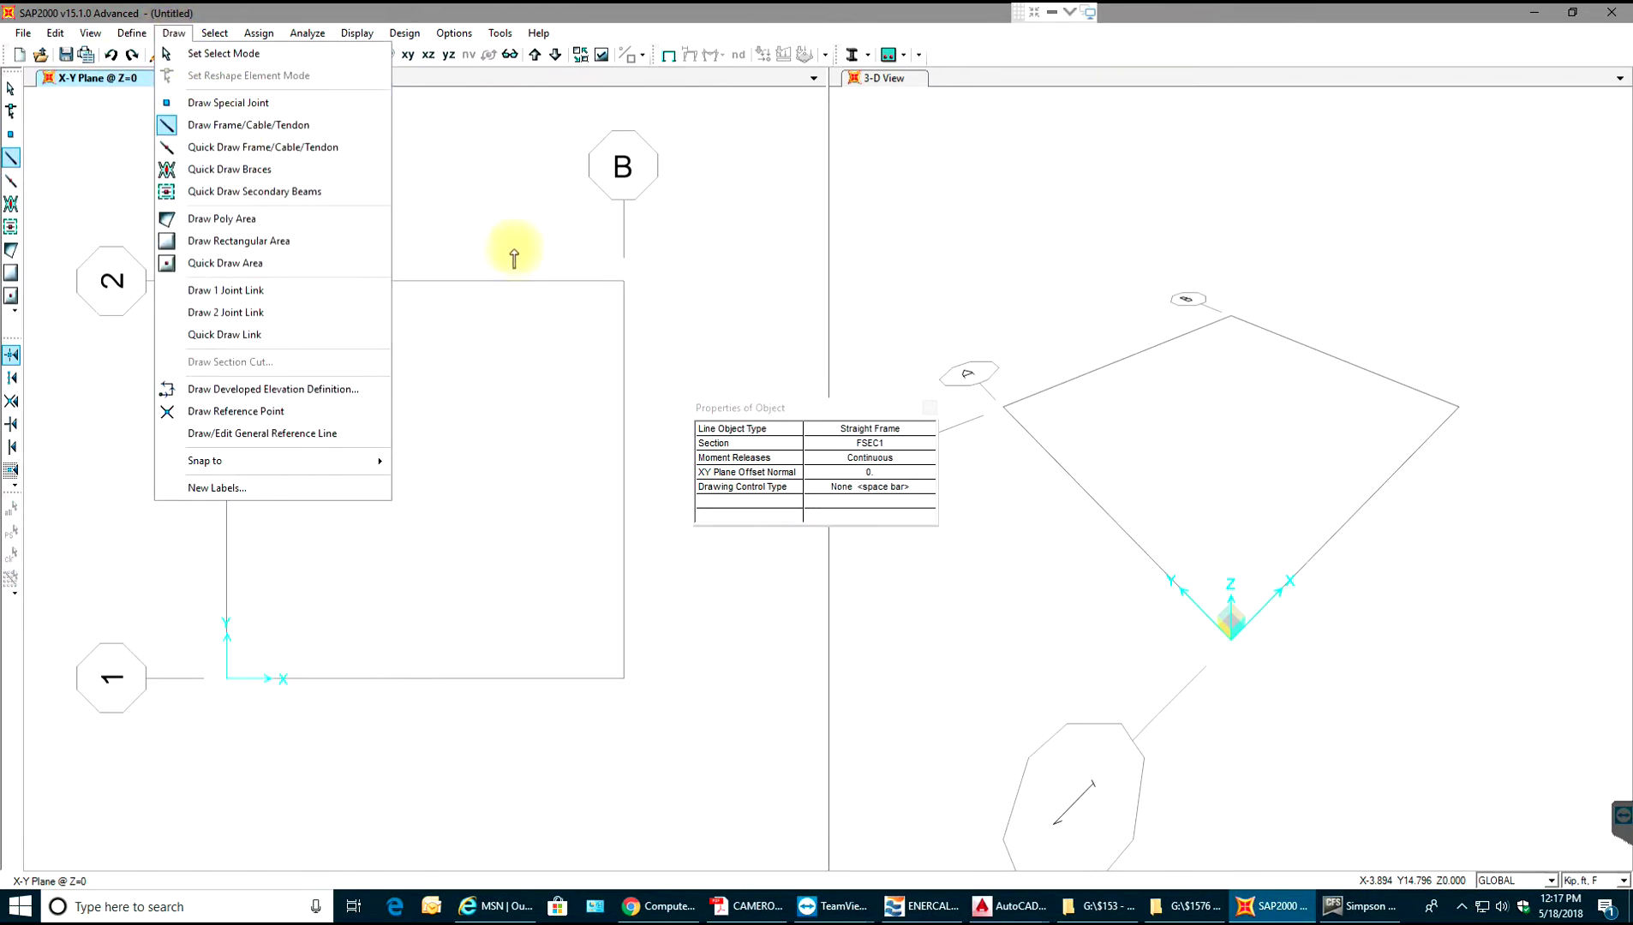
pyautogui.click(623, 291)
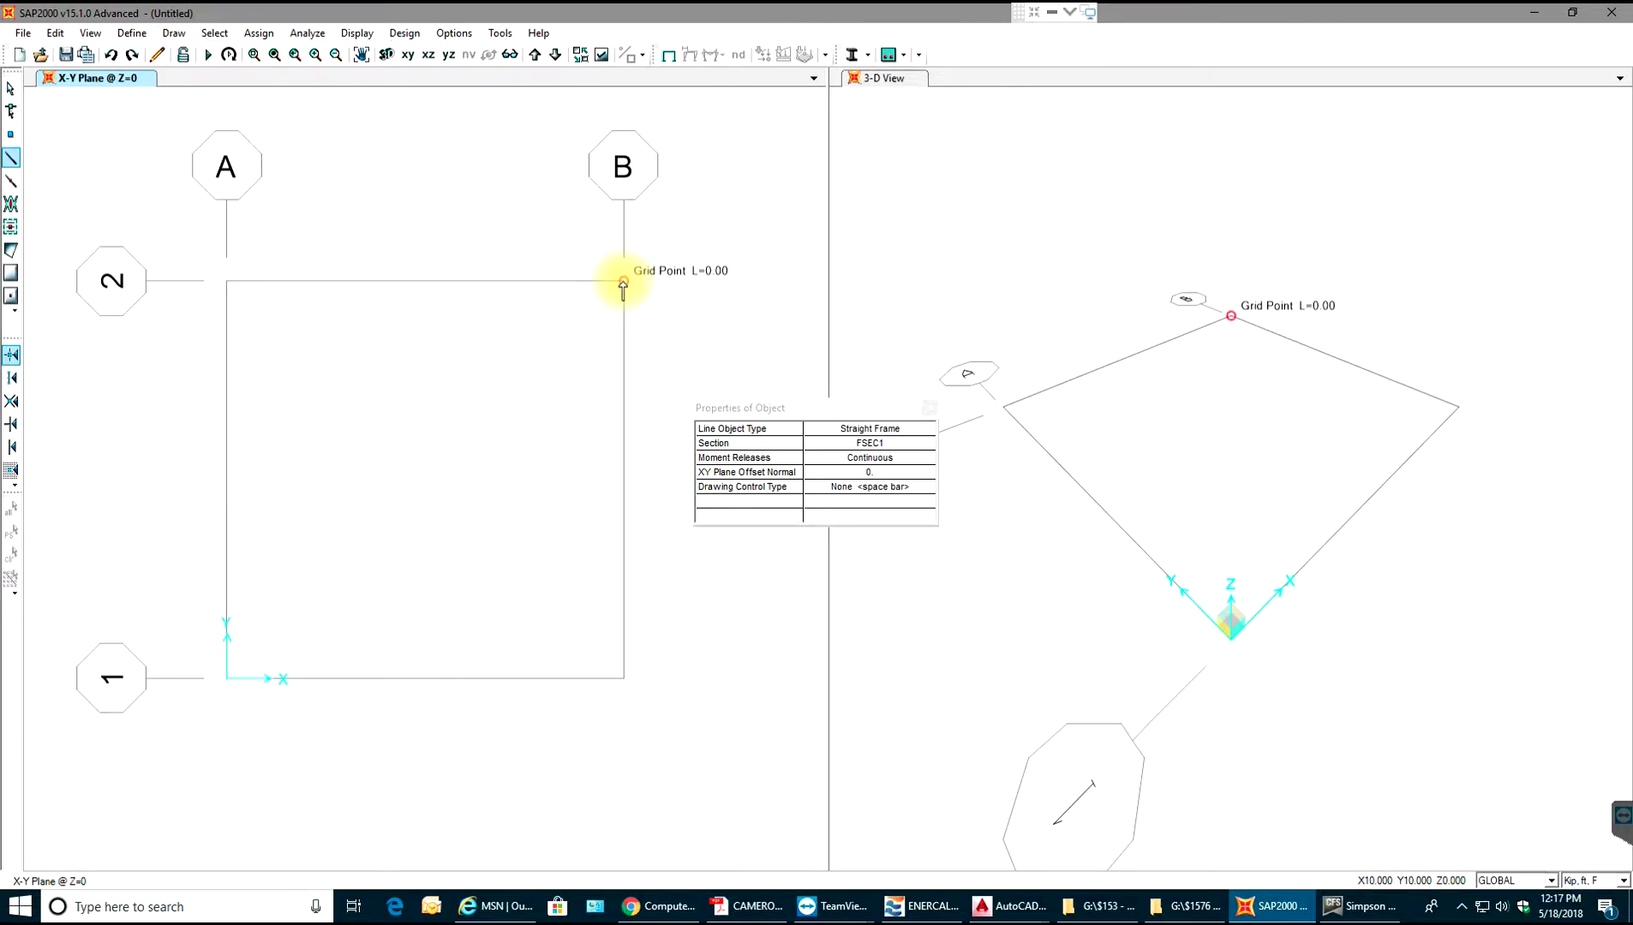
pyautogui.click(623, 279)
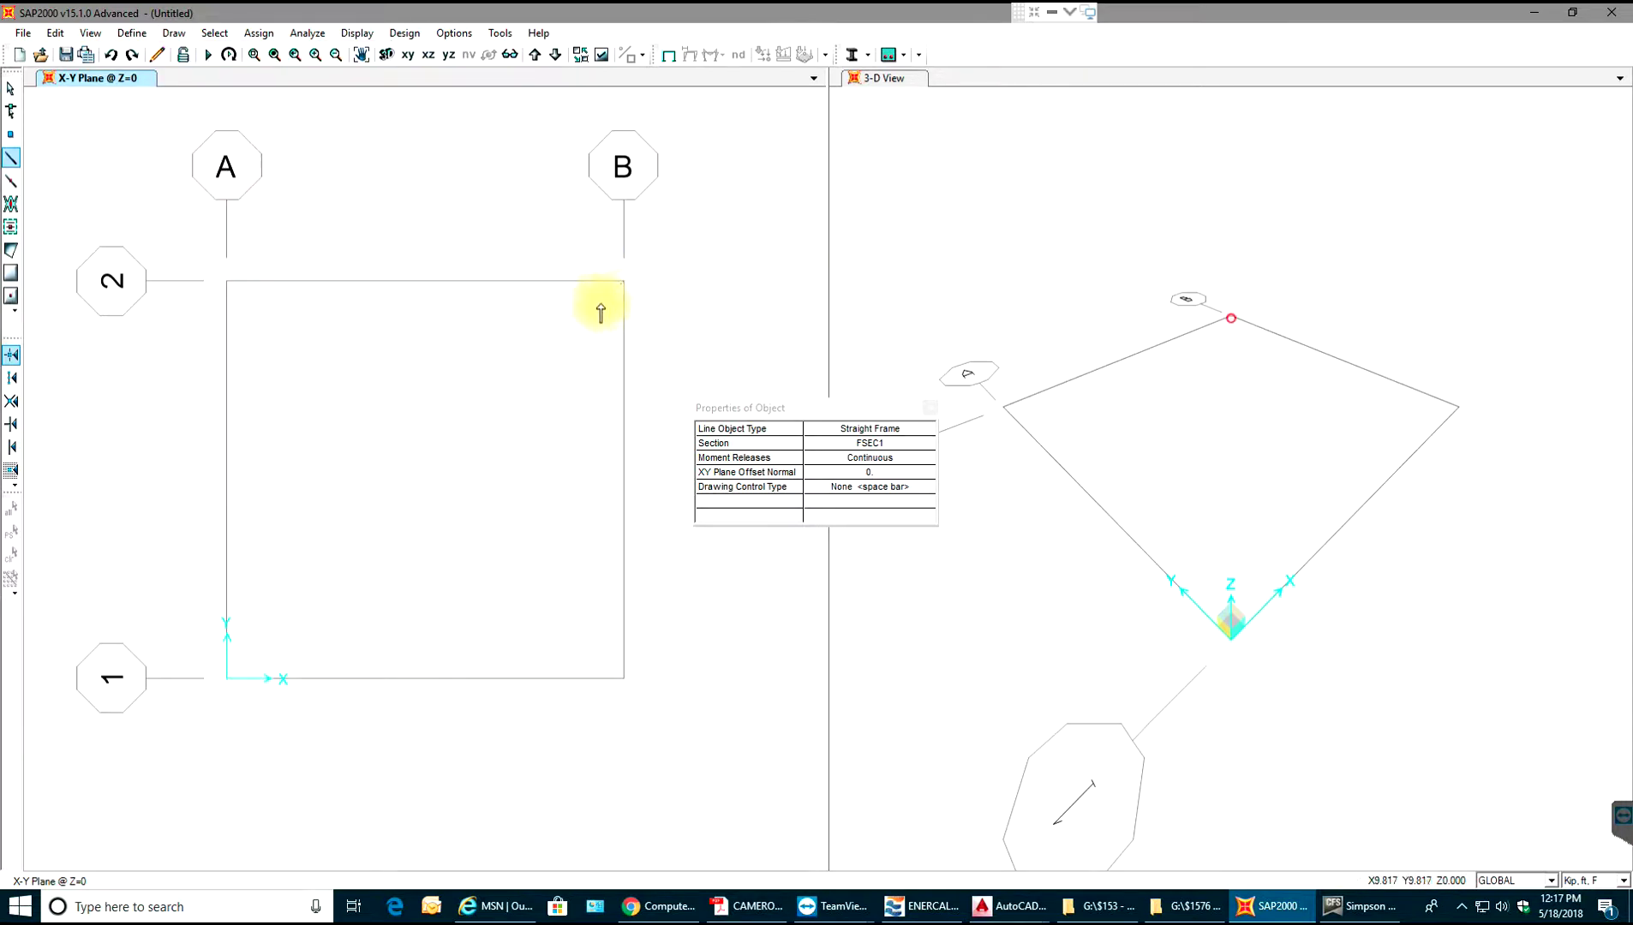
pyautogui.click(227, 282)
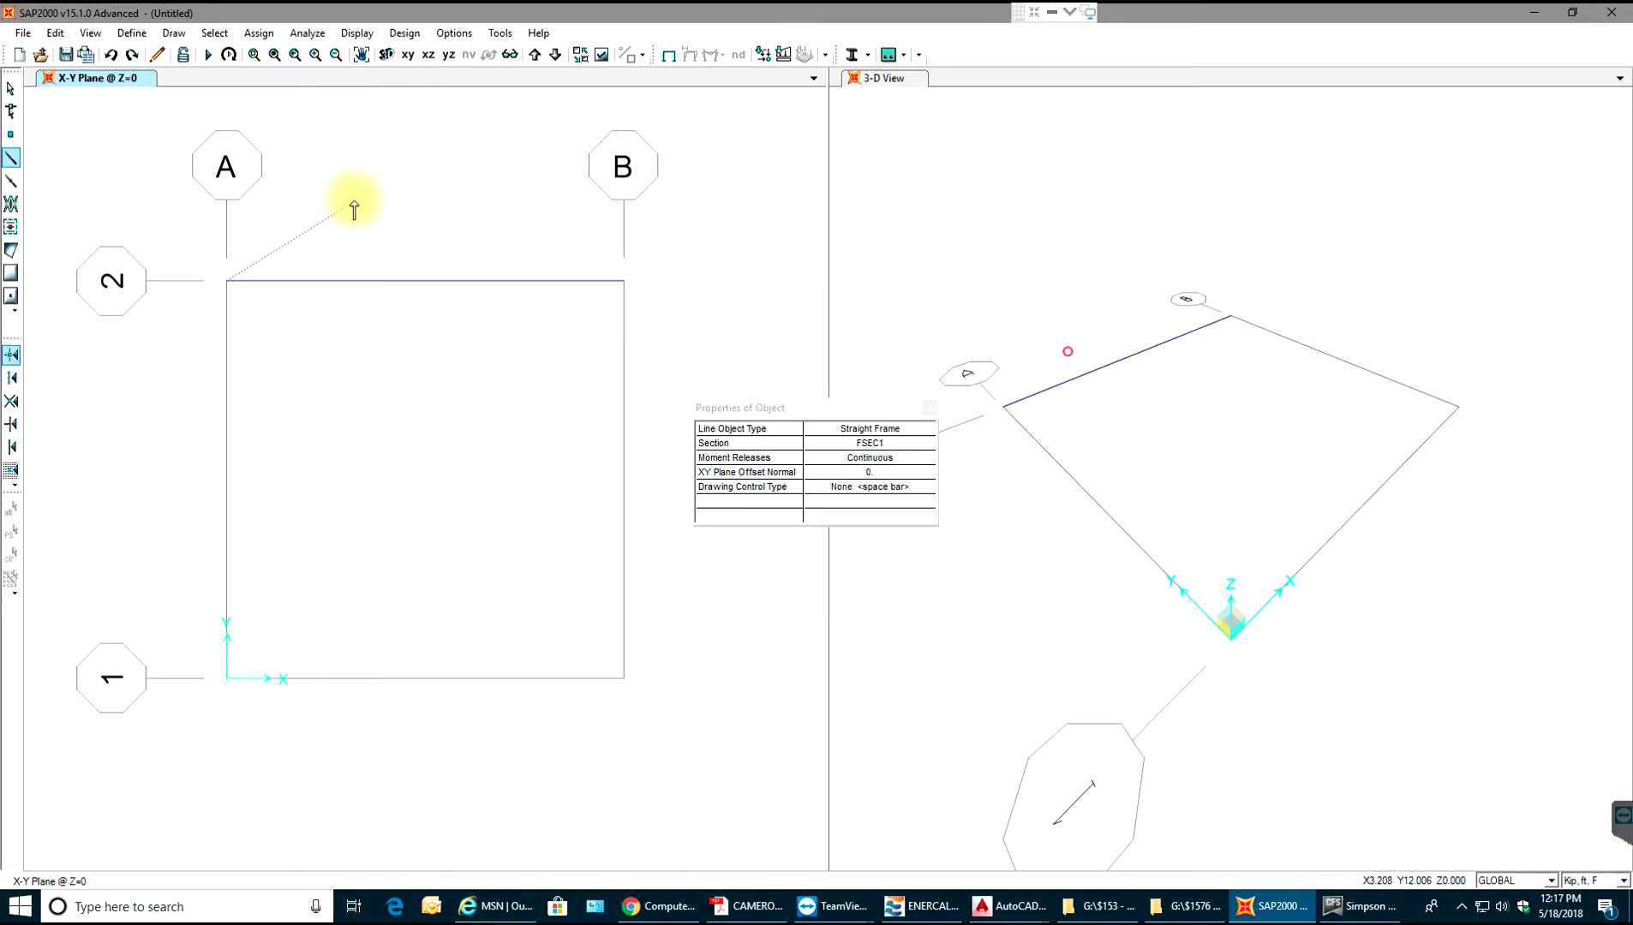
pyautogui.press('Escape')
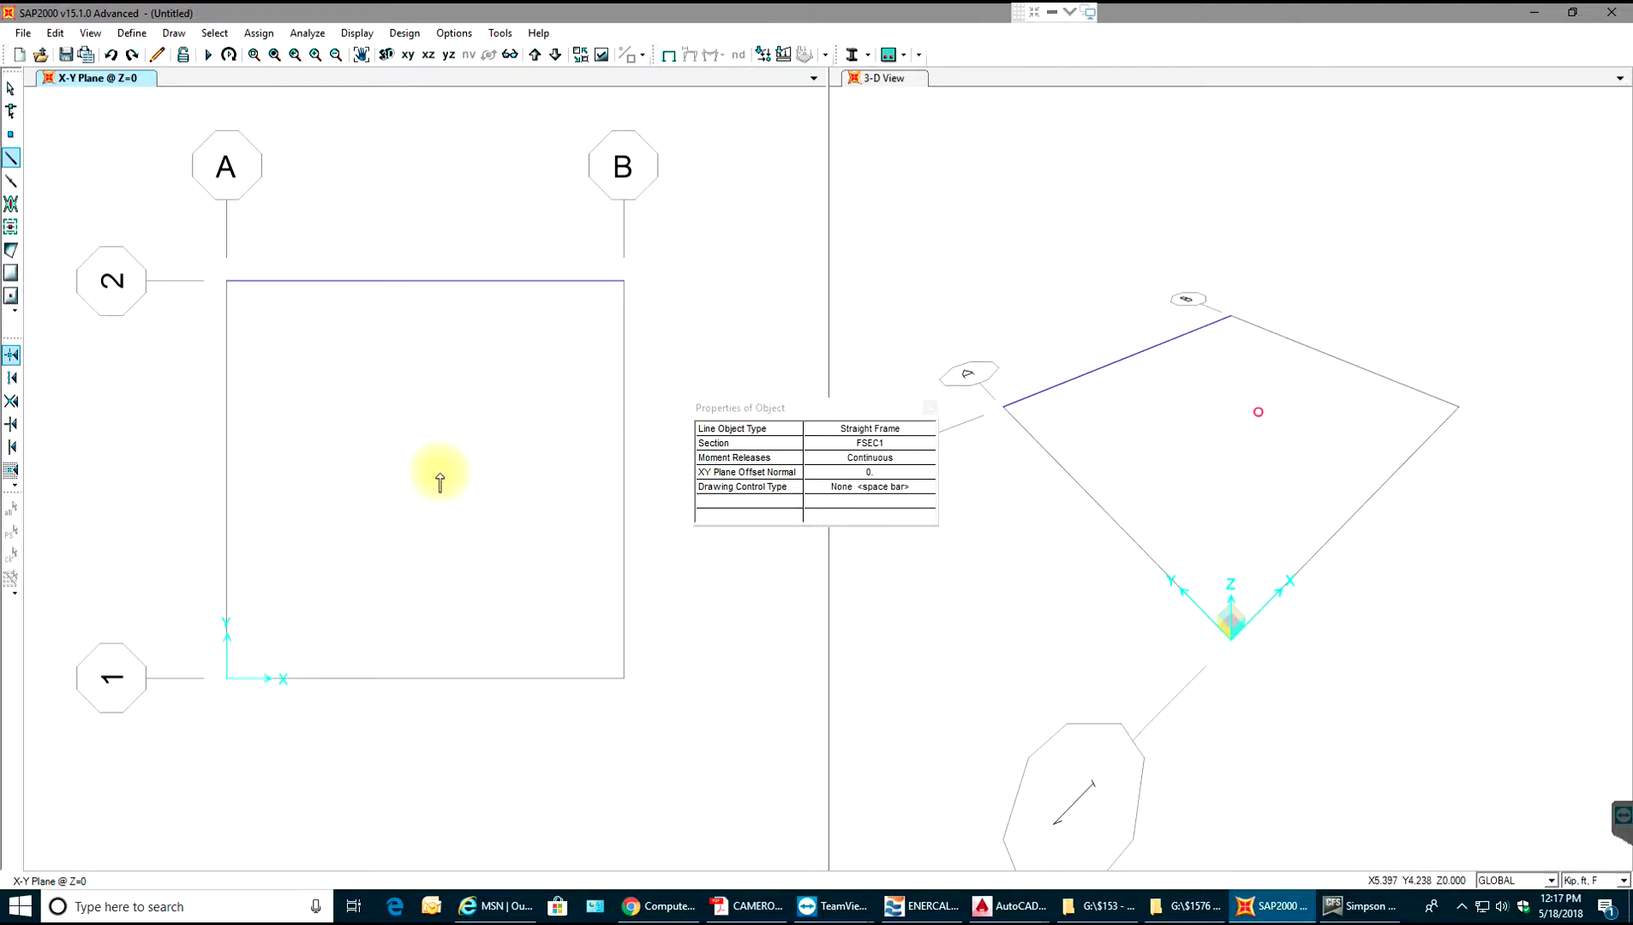
pyautogui.press('Escape')
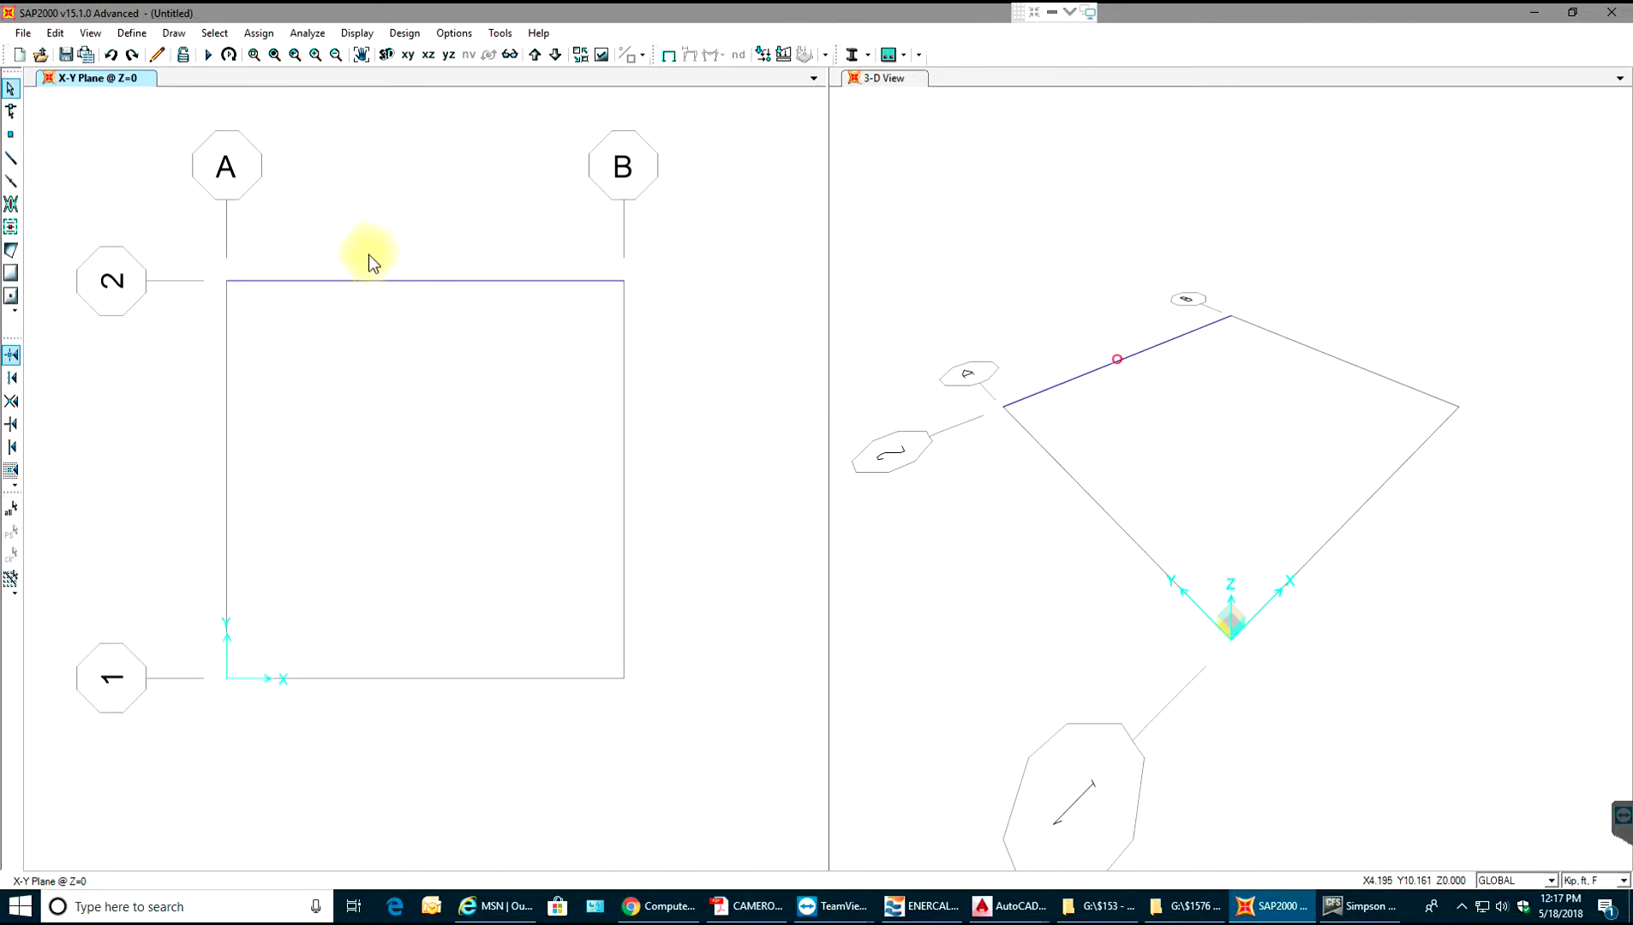
pyautogui.click(131, 32)
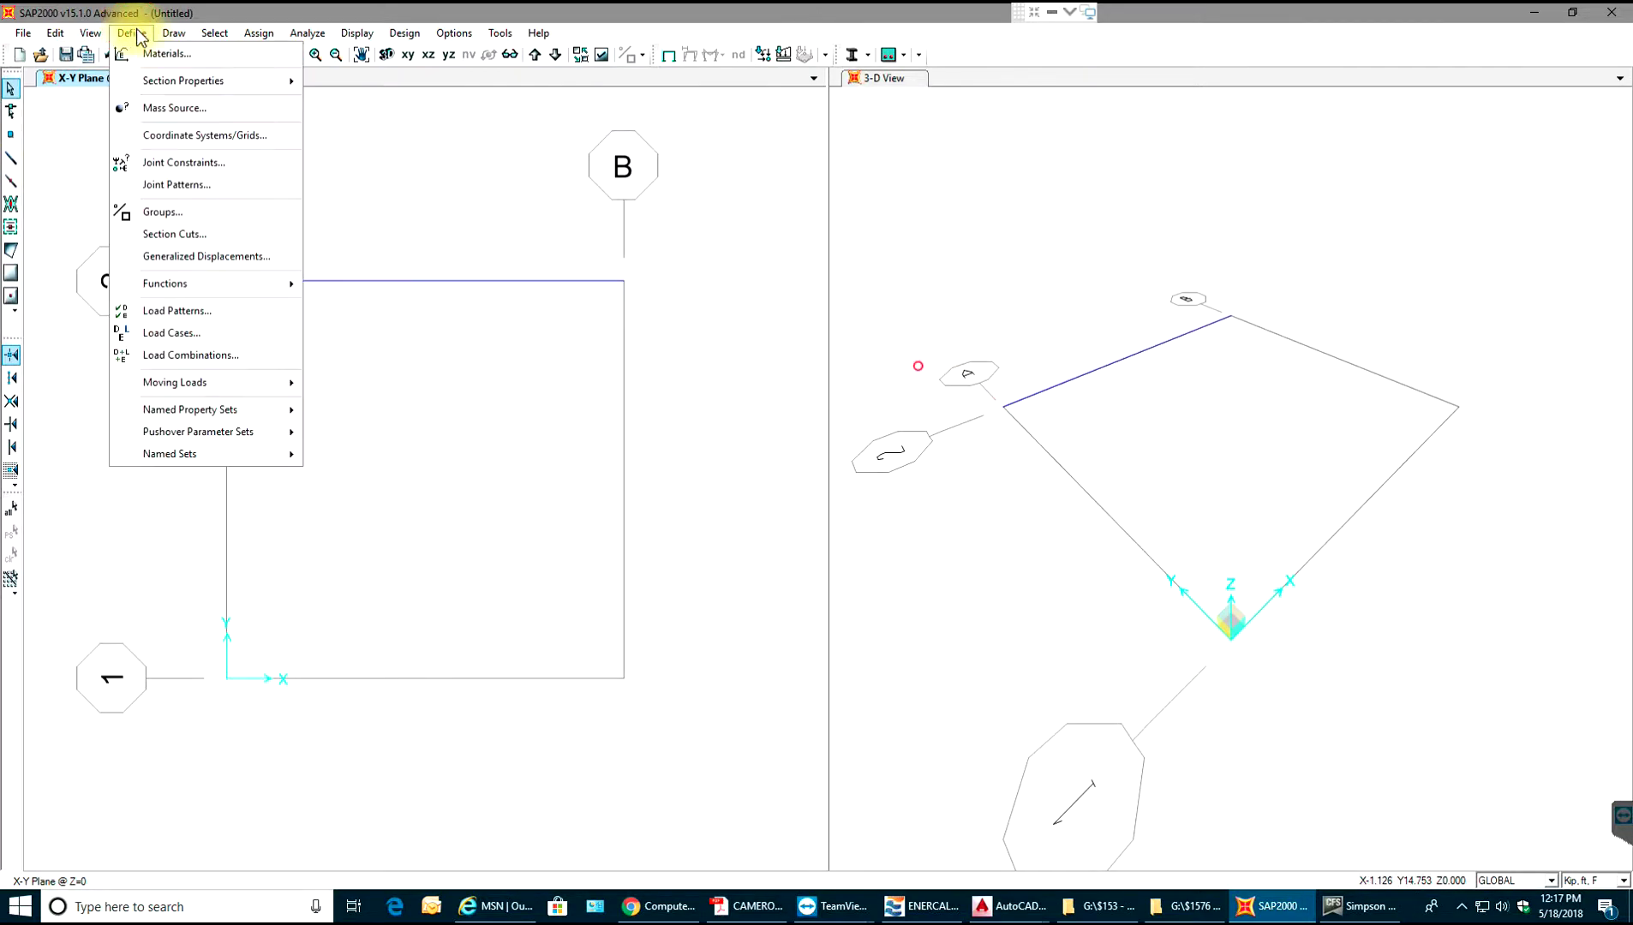
pyautogui.click(167, 54)
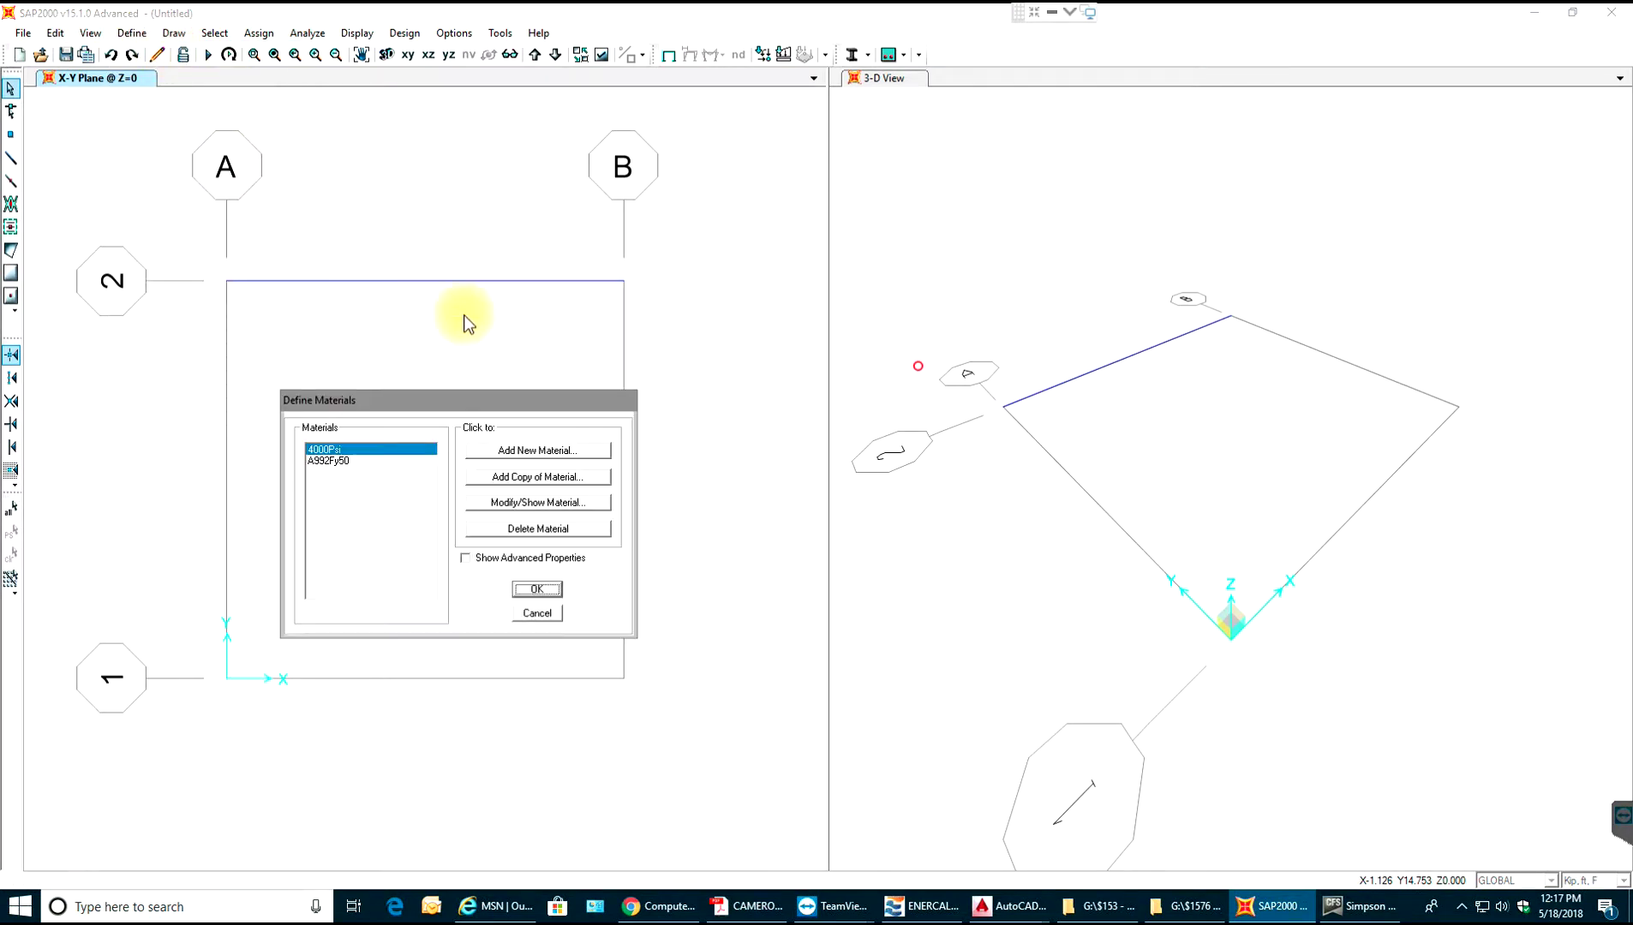
pyautogui.click(343, 461)
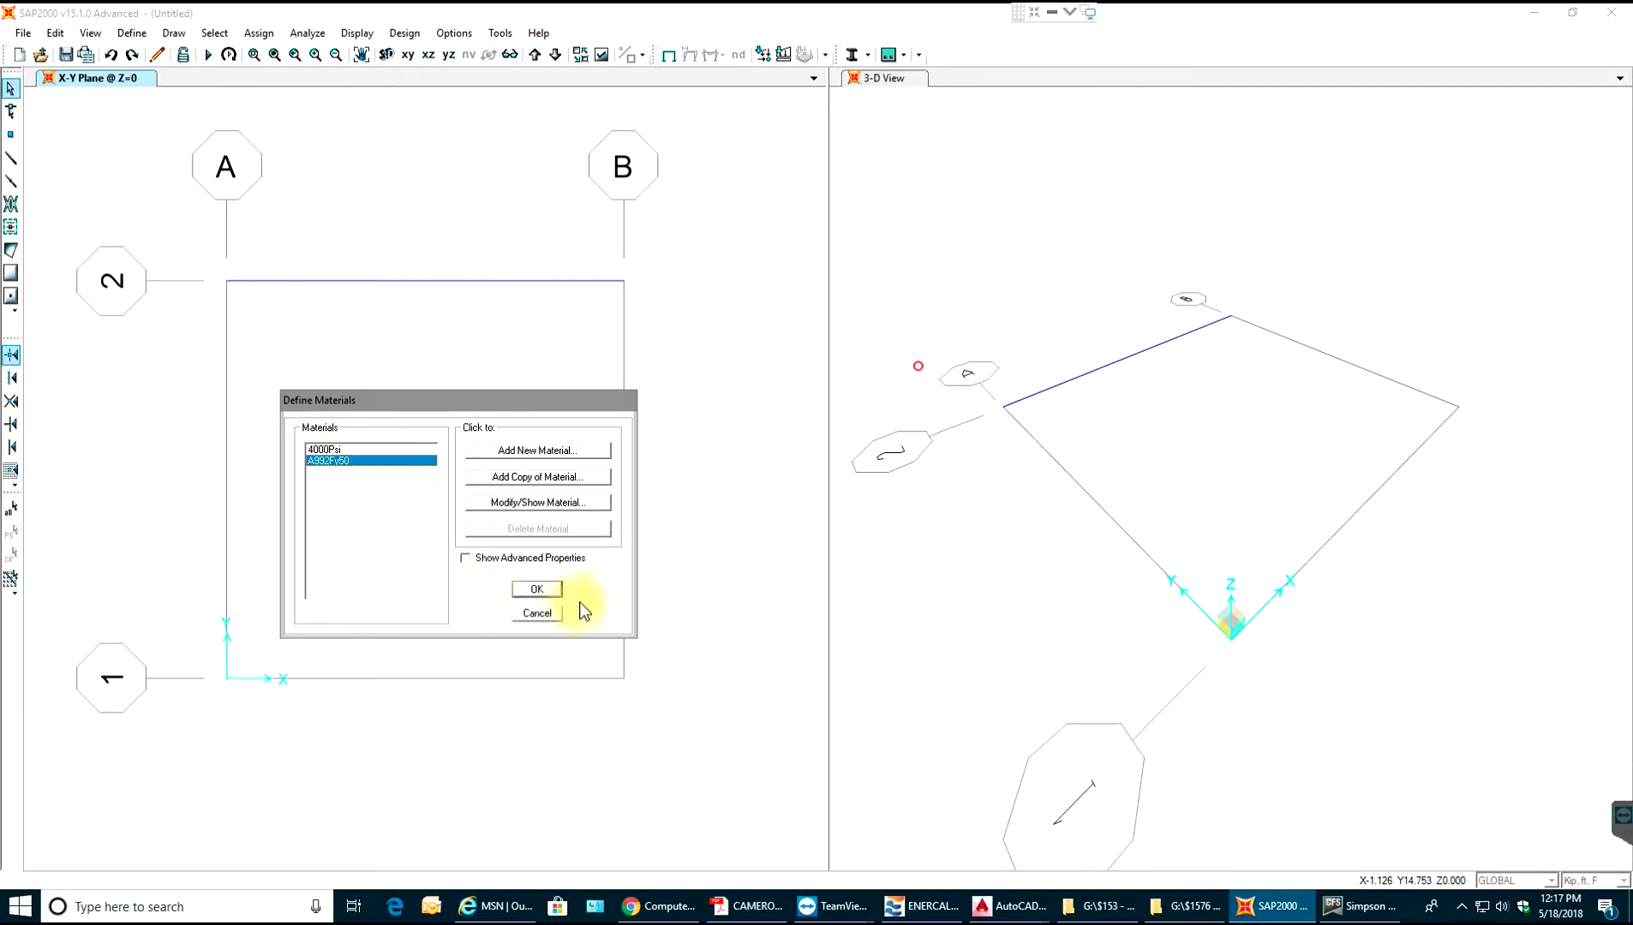
pyautogui.click(557, 591)
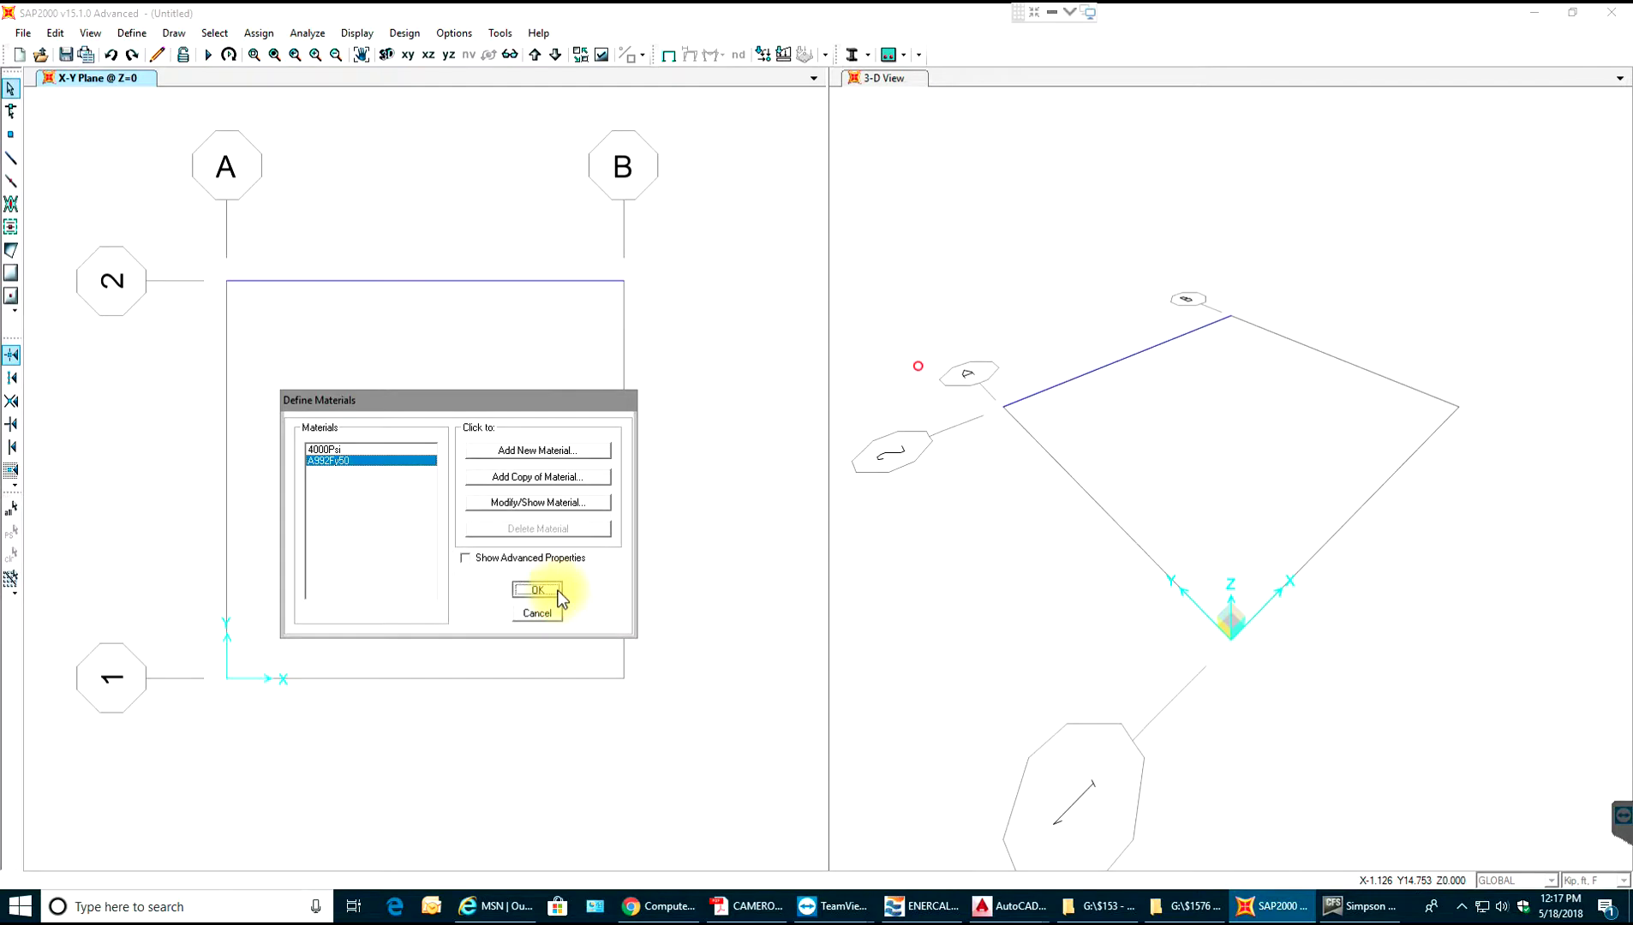
# Import the W12X30 wide-flange section from the AISC14.pro library as a new frame section.
pyautogui.click(135, 34)
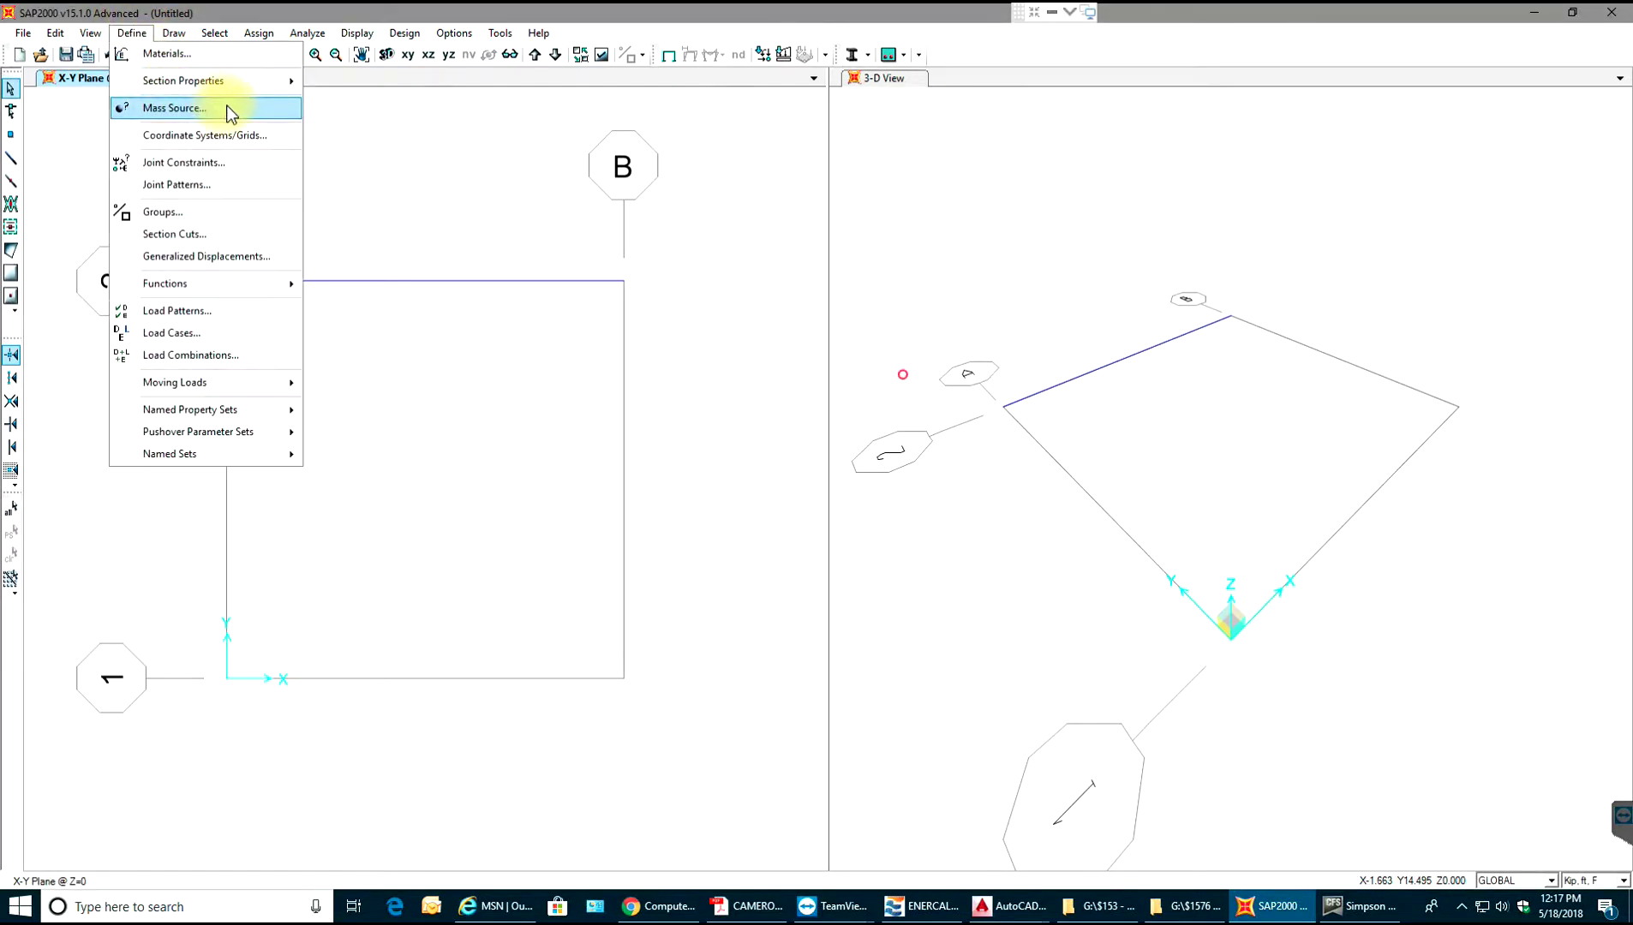
pyautogui.moveTo(283, 82)
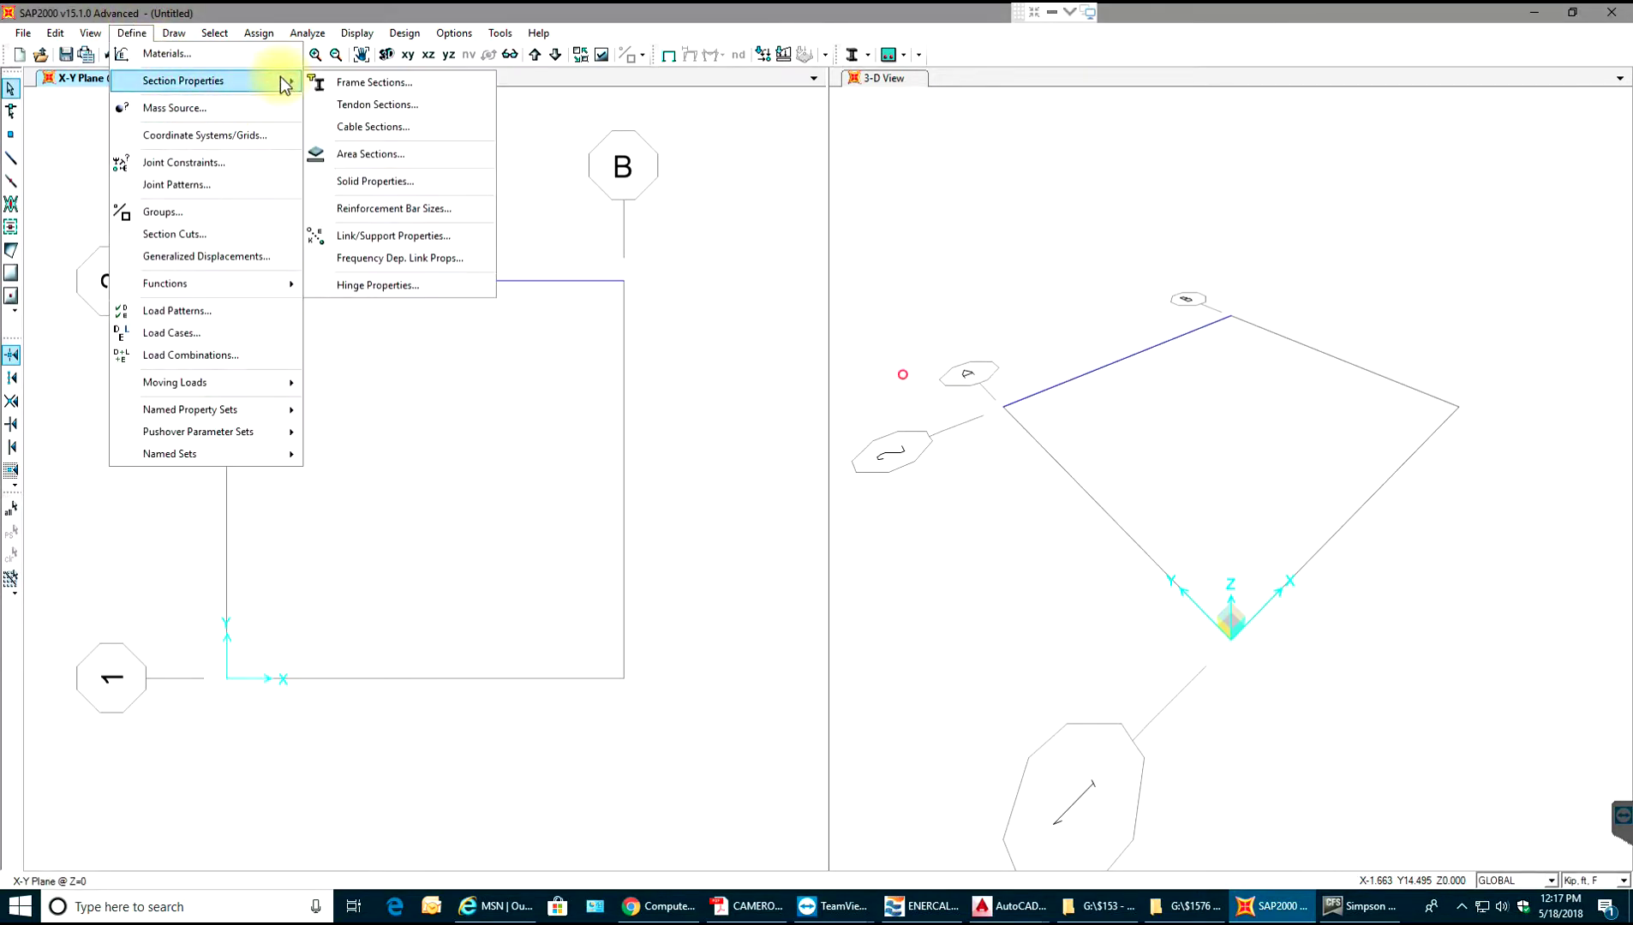
pyautogui.click(350, 86)
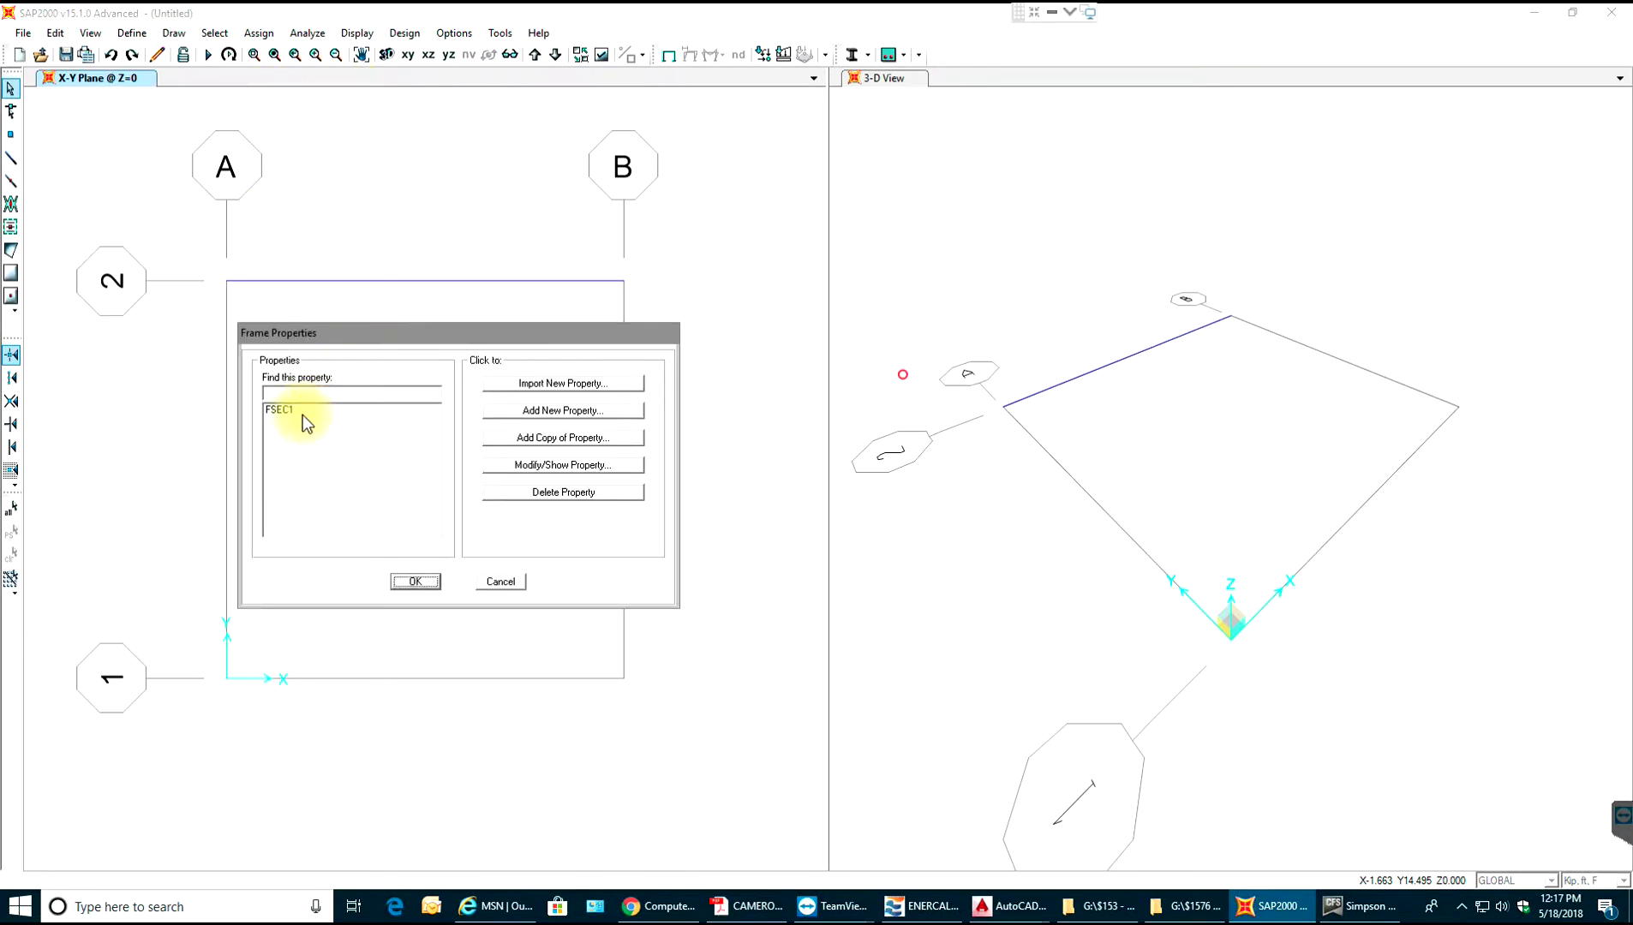
pyautogui.click(543, 385)
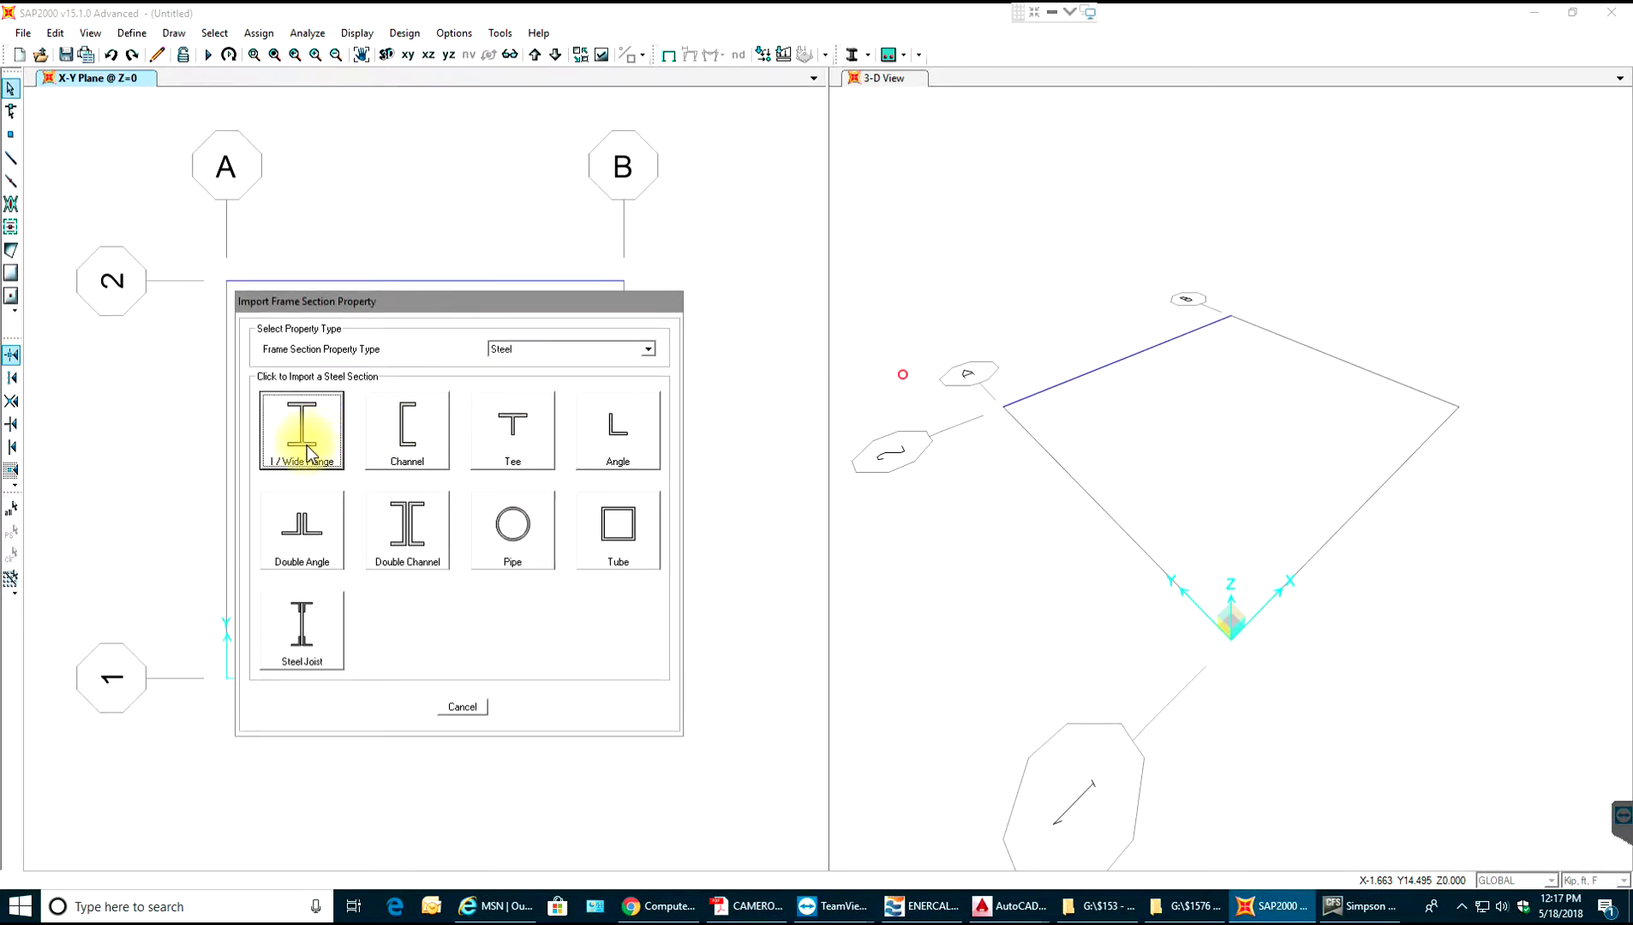
pyautogui.press('Escape')
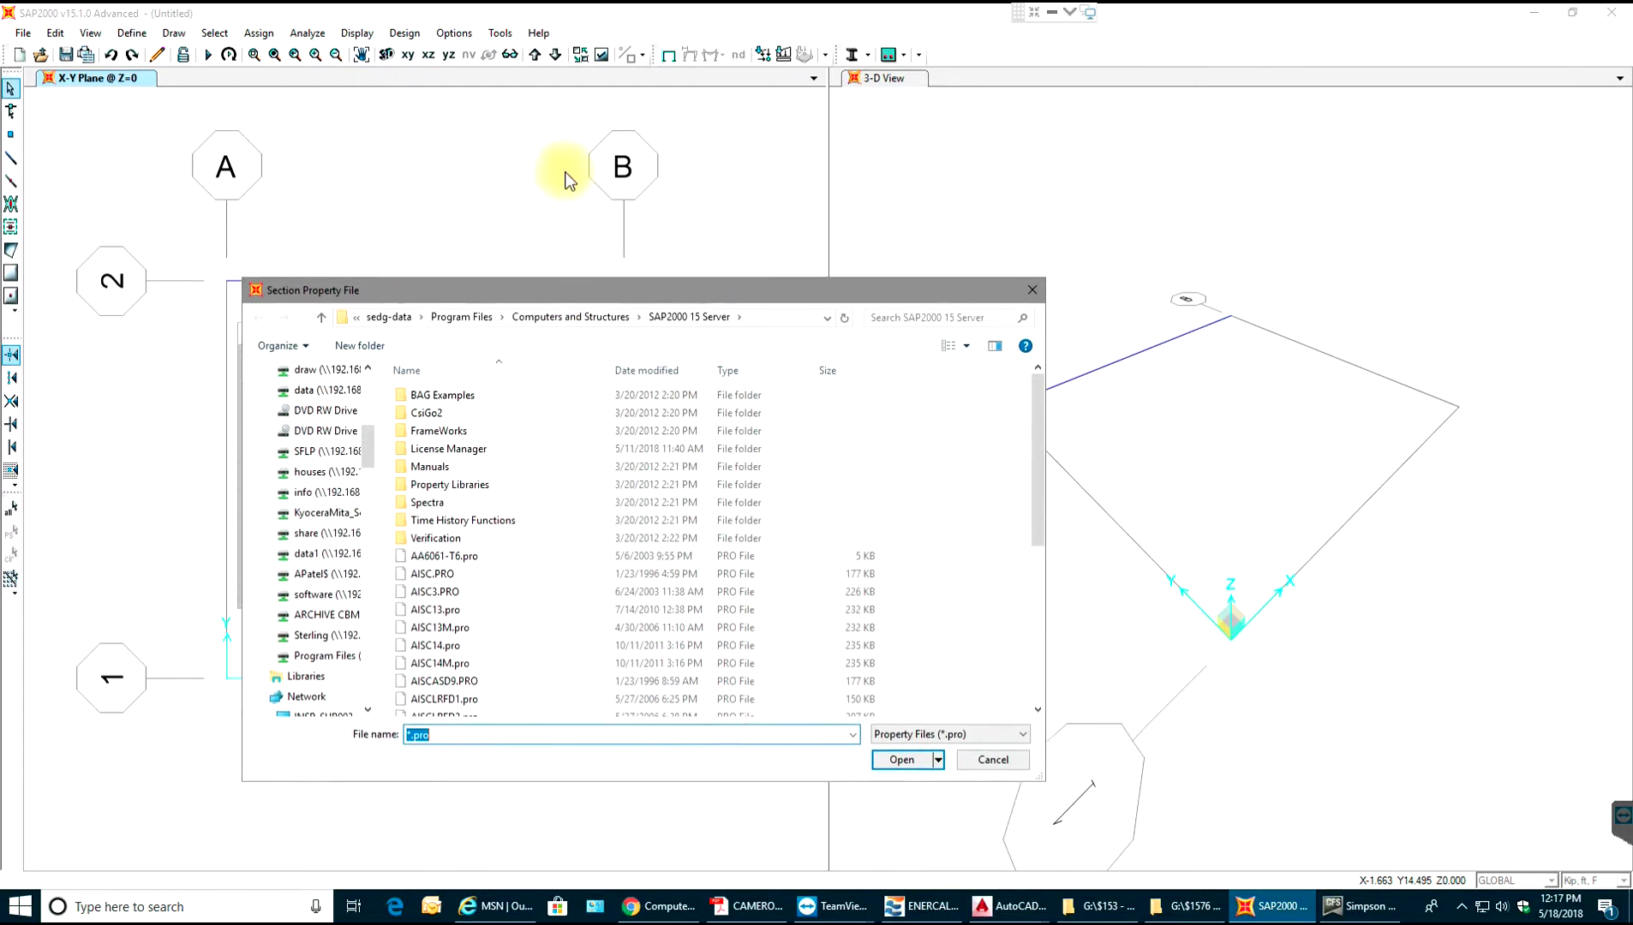
pyautogui.moveTo(565, 177); pyautogui.dragTo(564, 161)
pyautogui.click(444, 517)
pyautogui.click(873, 634)
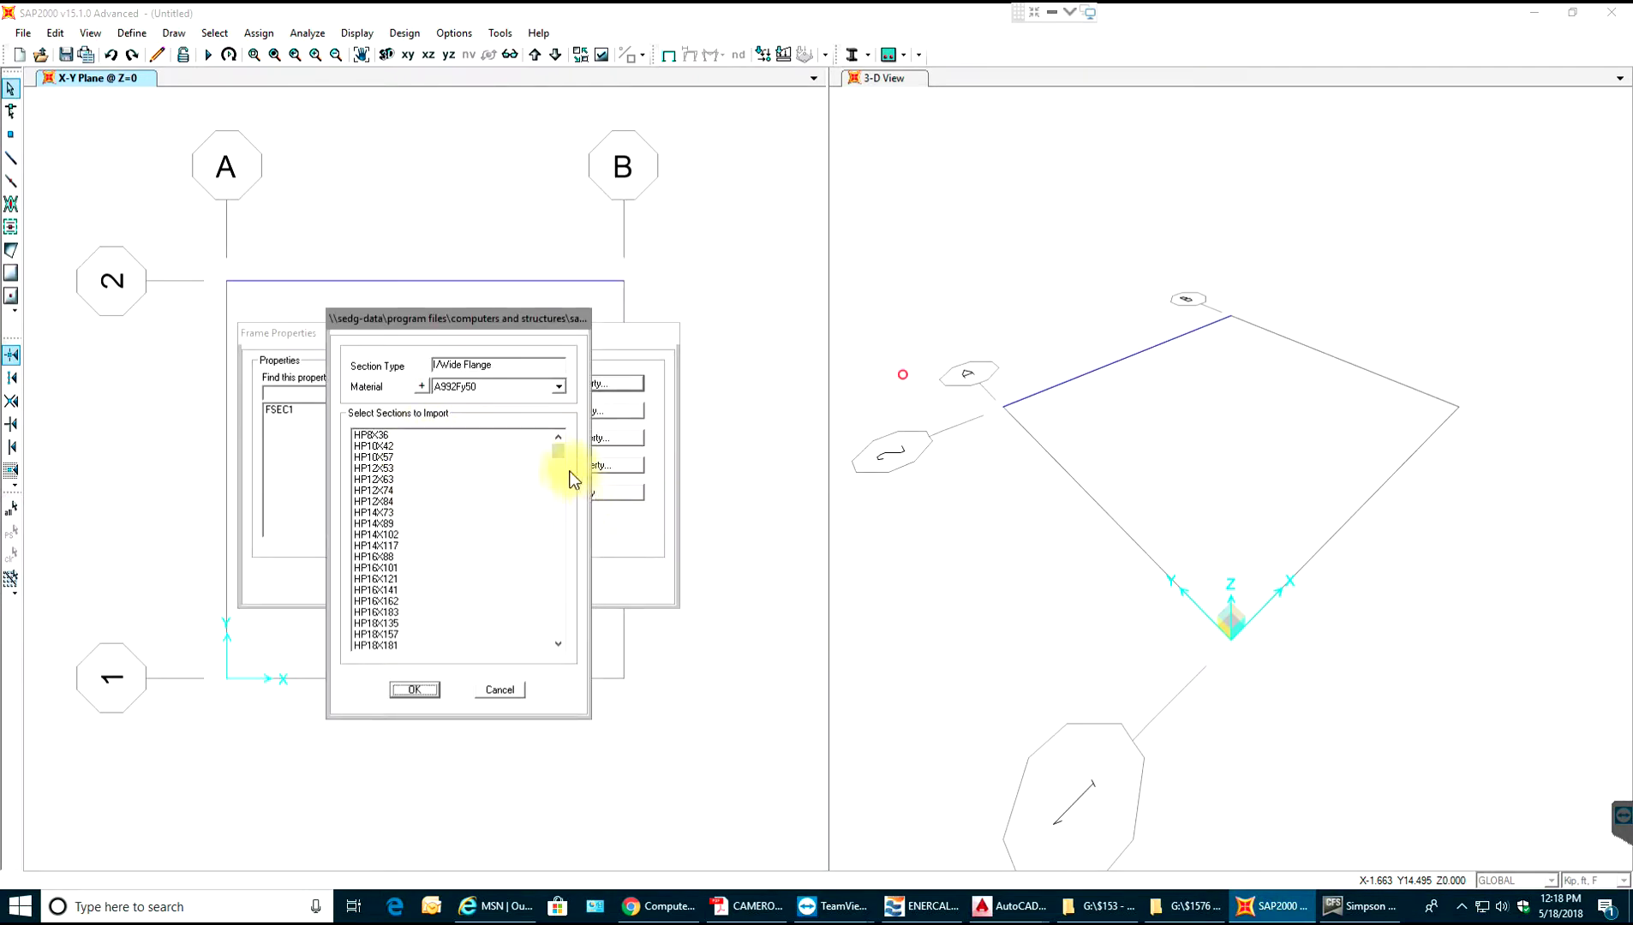
pyautogui.moveTo(558, 452); pyautogui.dragTo(555, 510)
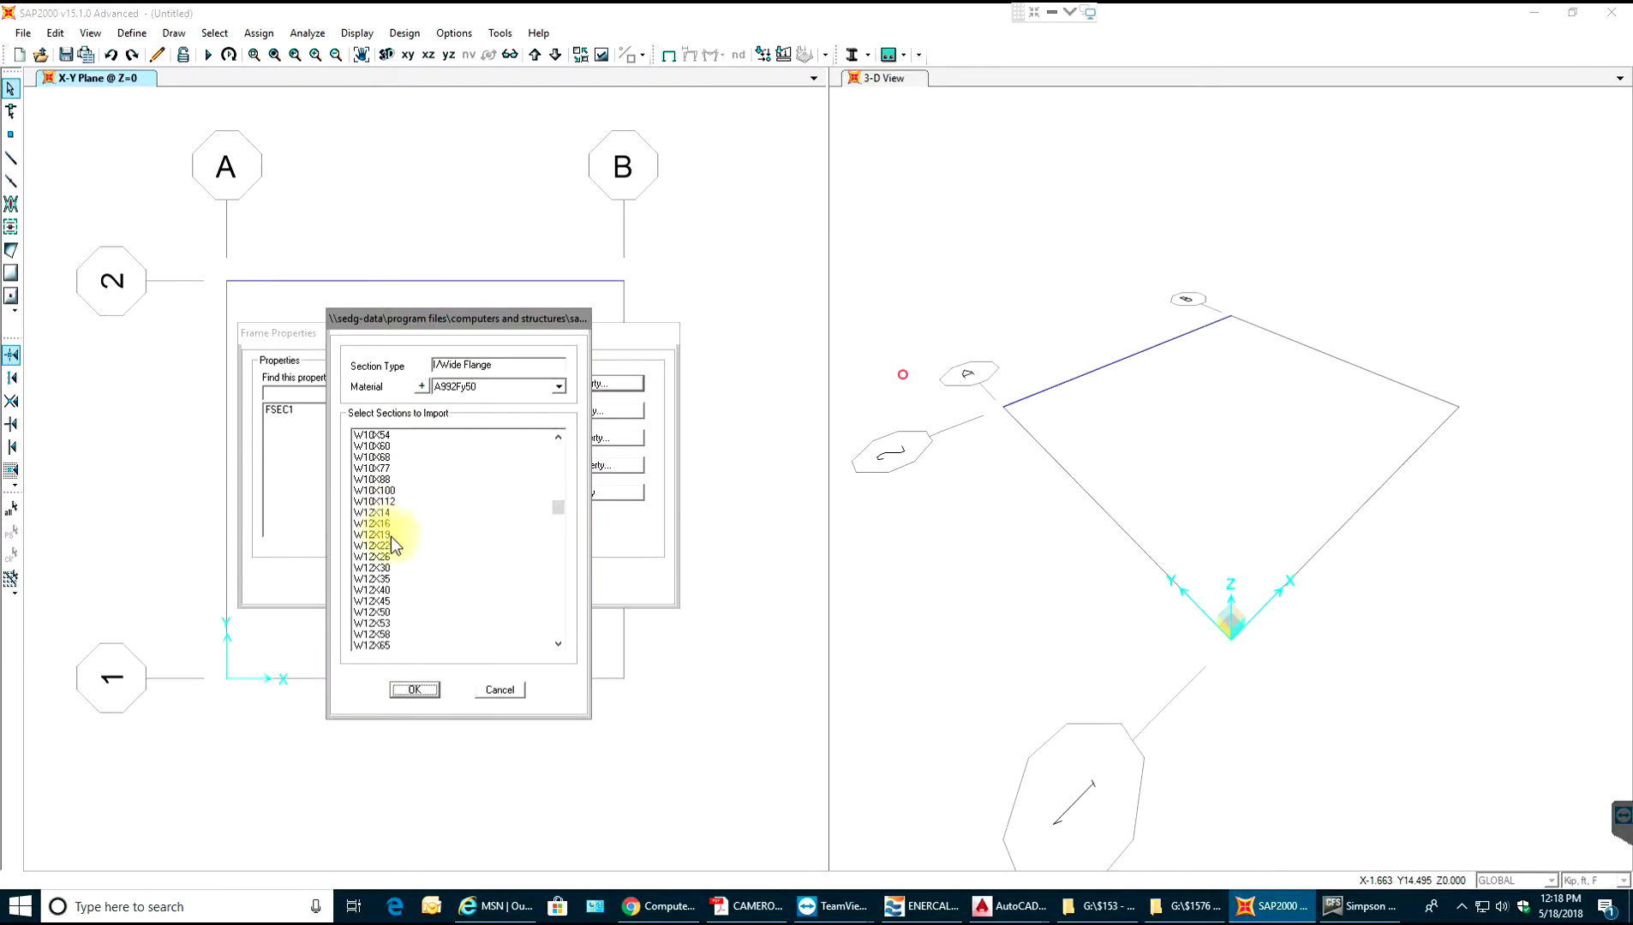
pyautogui.click(393, 567)
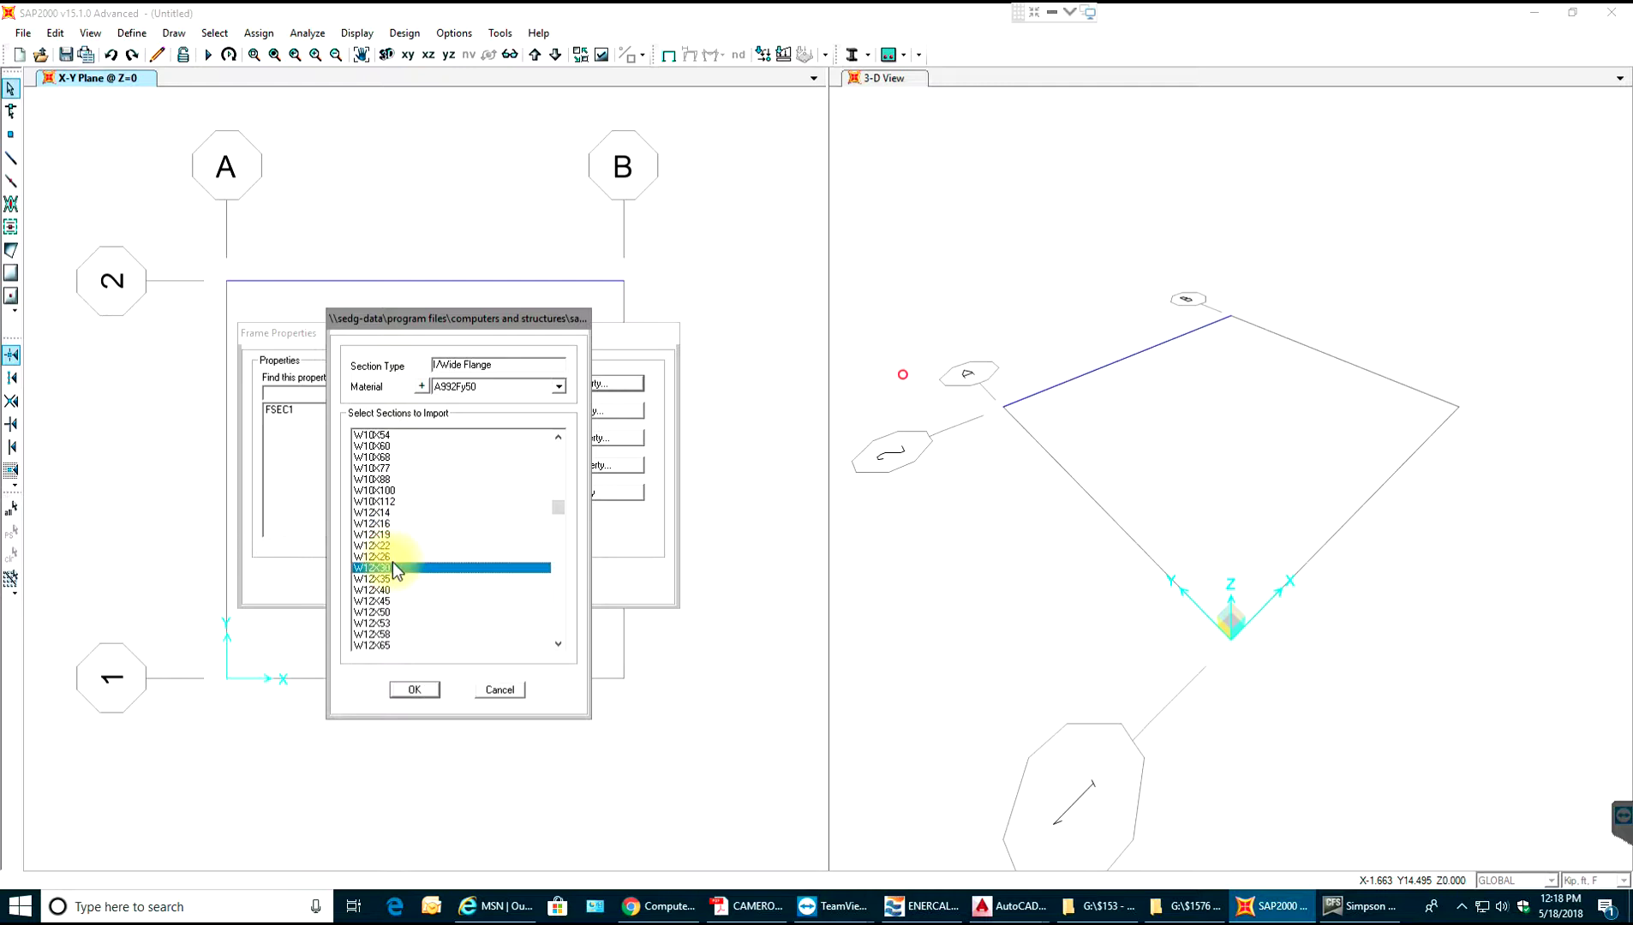
pyautogui.click(431, 690)
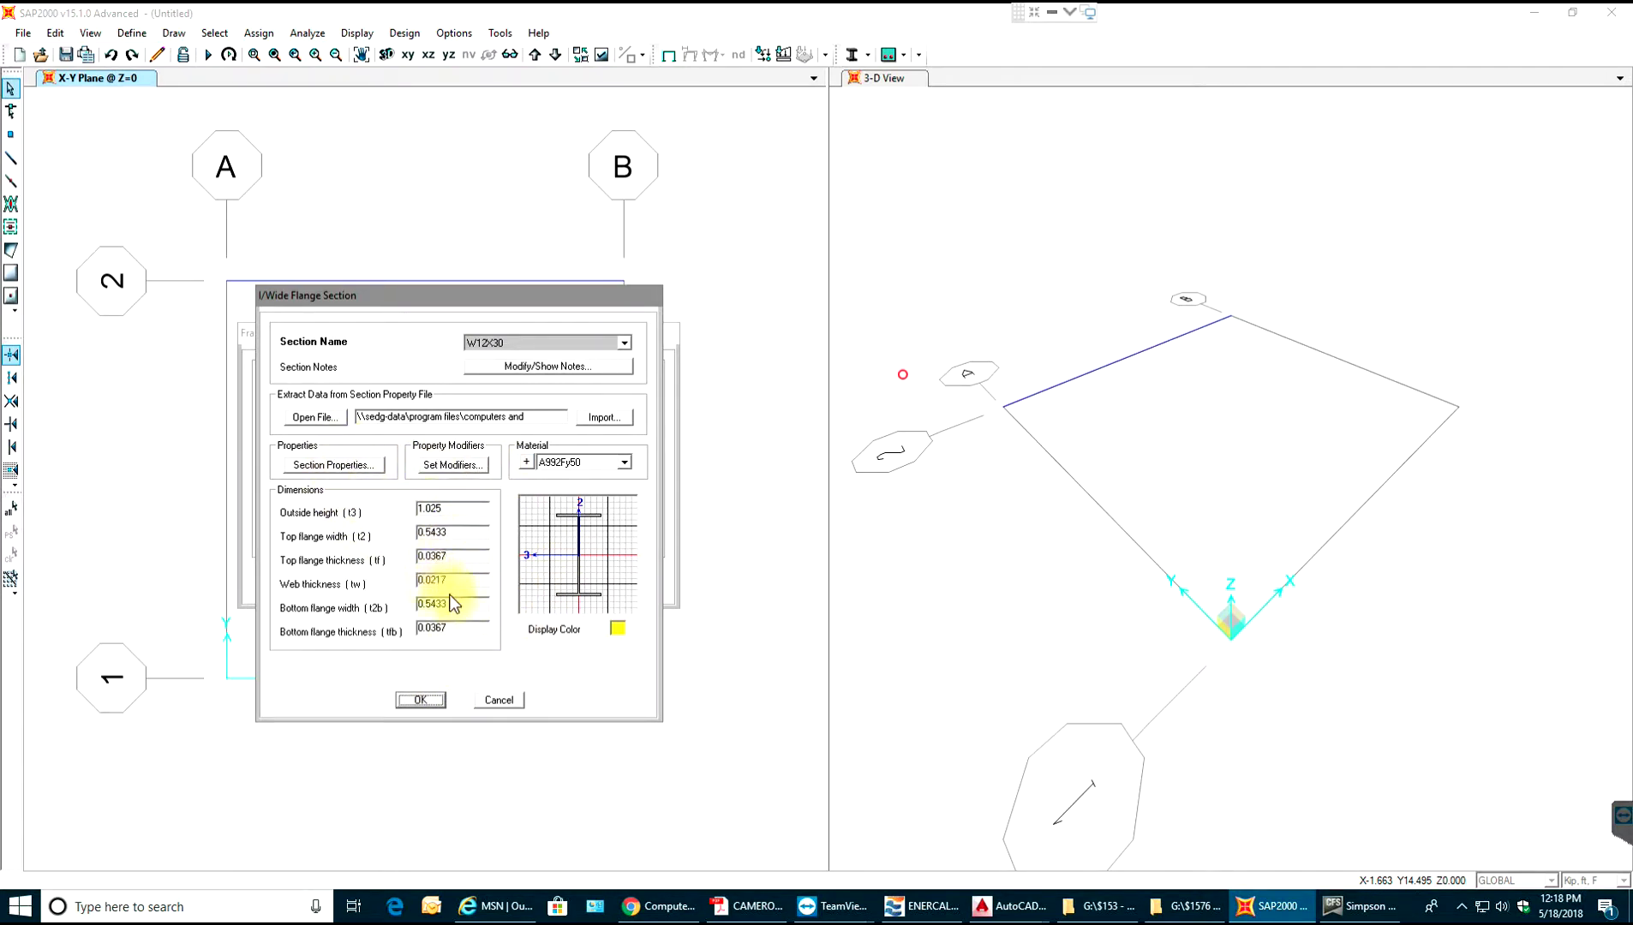
# Review the W12X30 section properties in A992Fy50 steel and confirm it in Frame Properties.
pyautogui.click(347, 465)
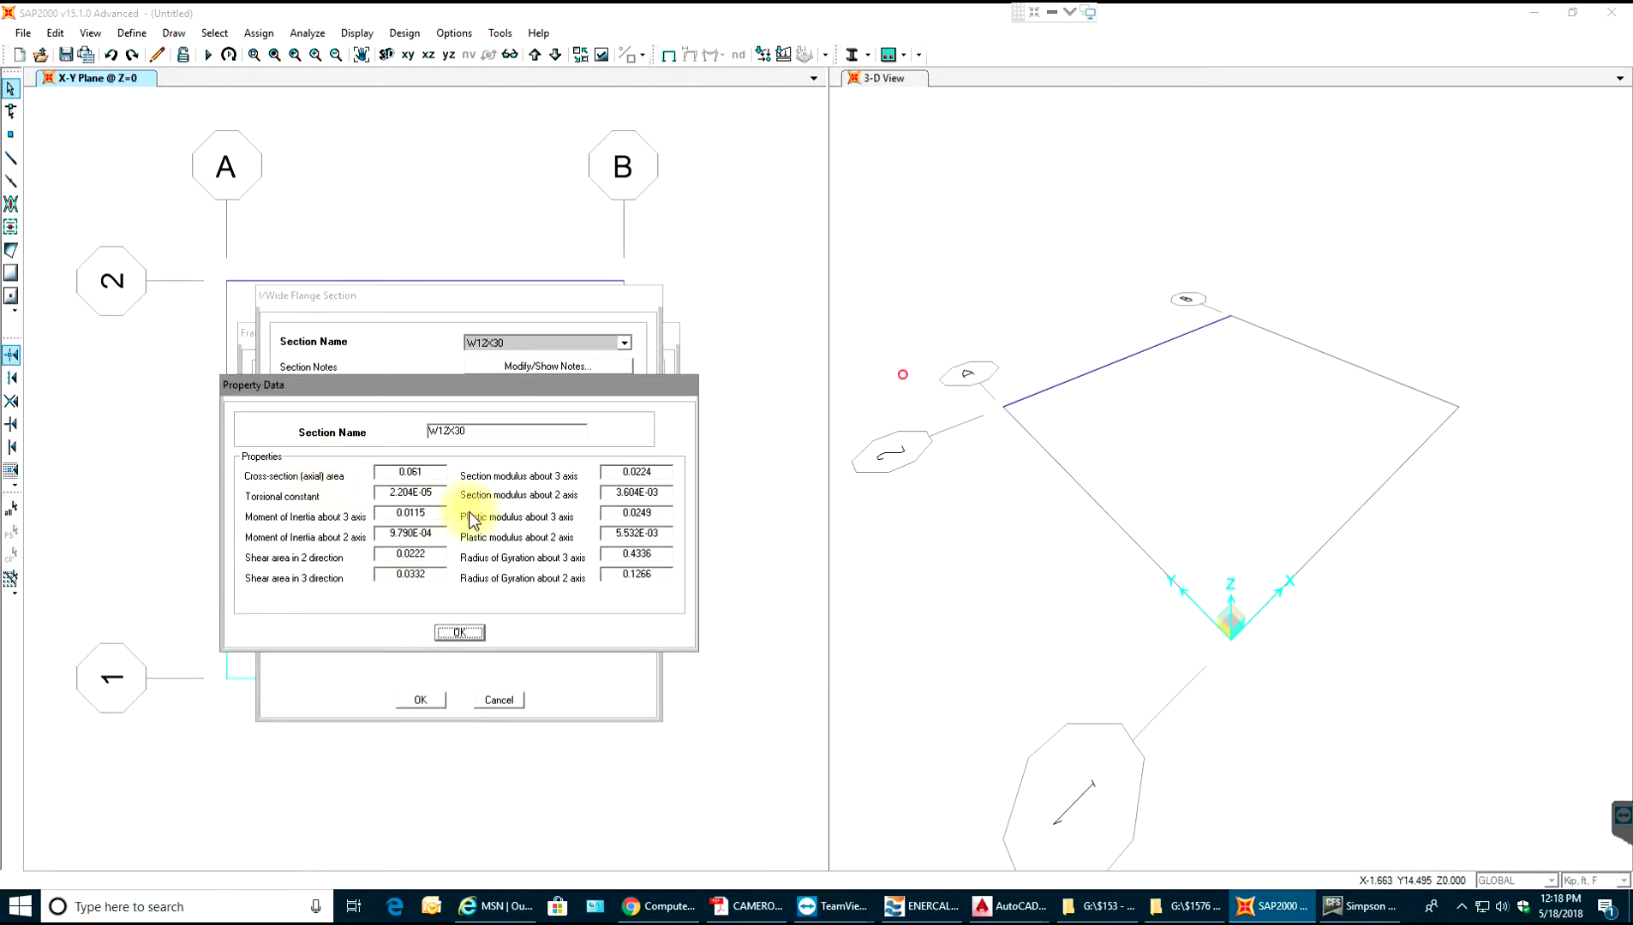
pyautogui.click(464, 633)
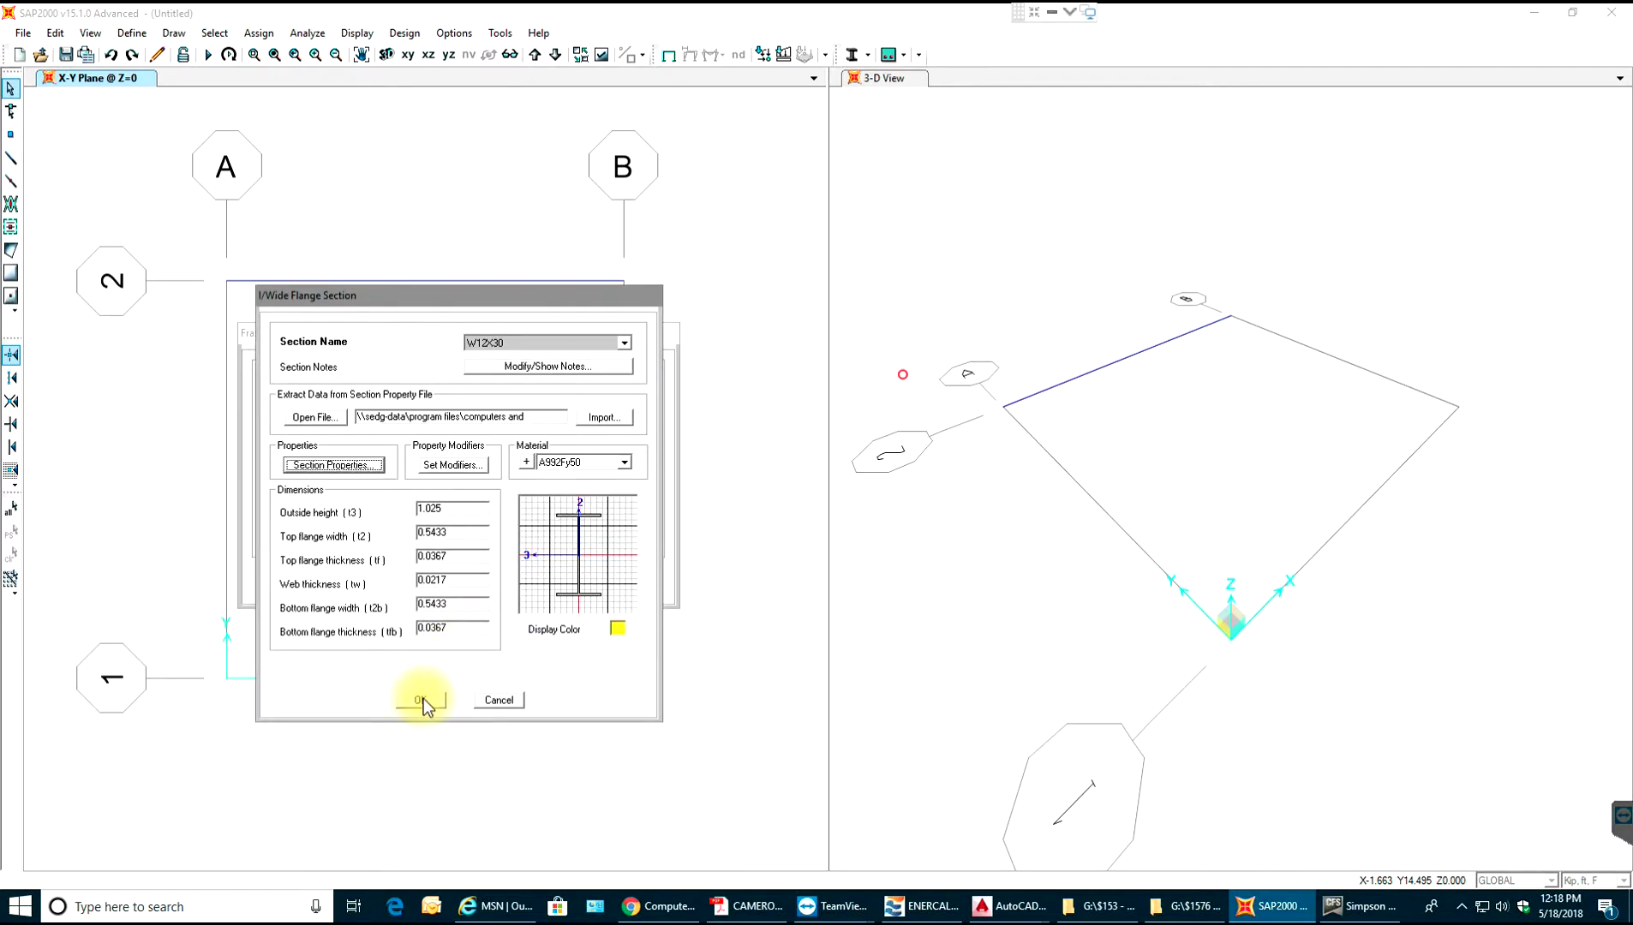
pyautogui.click(422, 699)
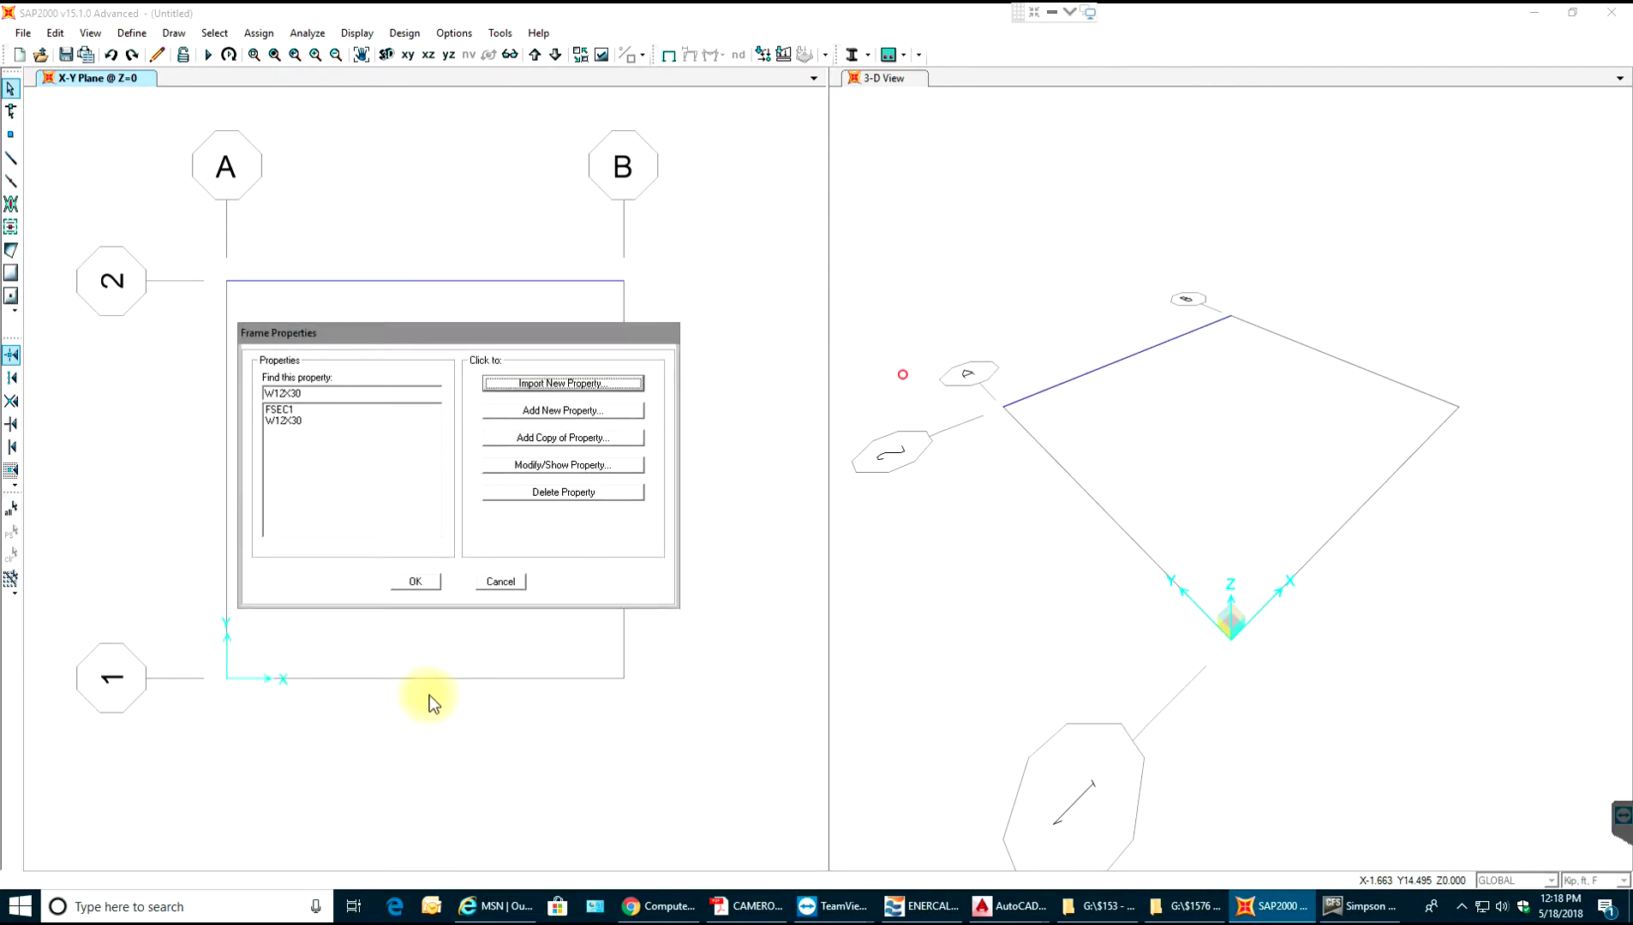
pyautogui.click(416, 581)
pyautogui.click(89, 33)
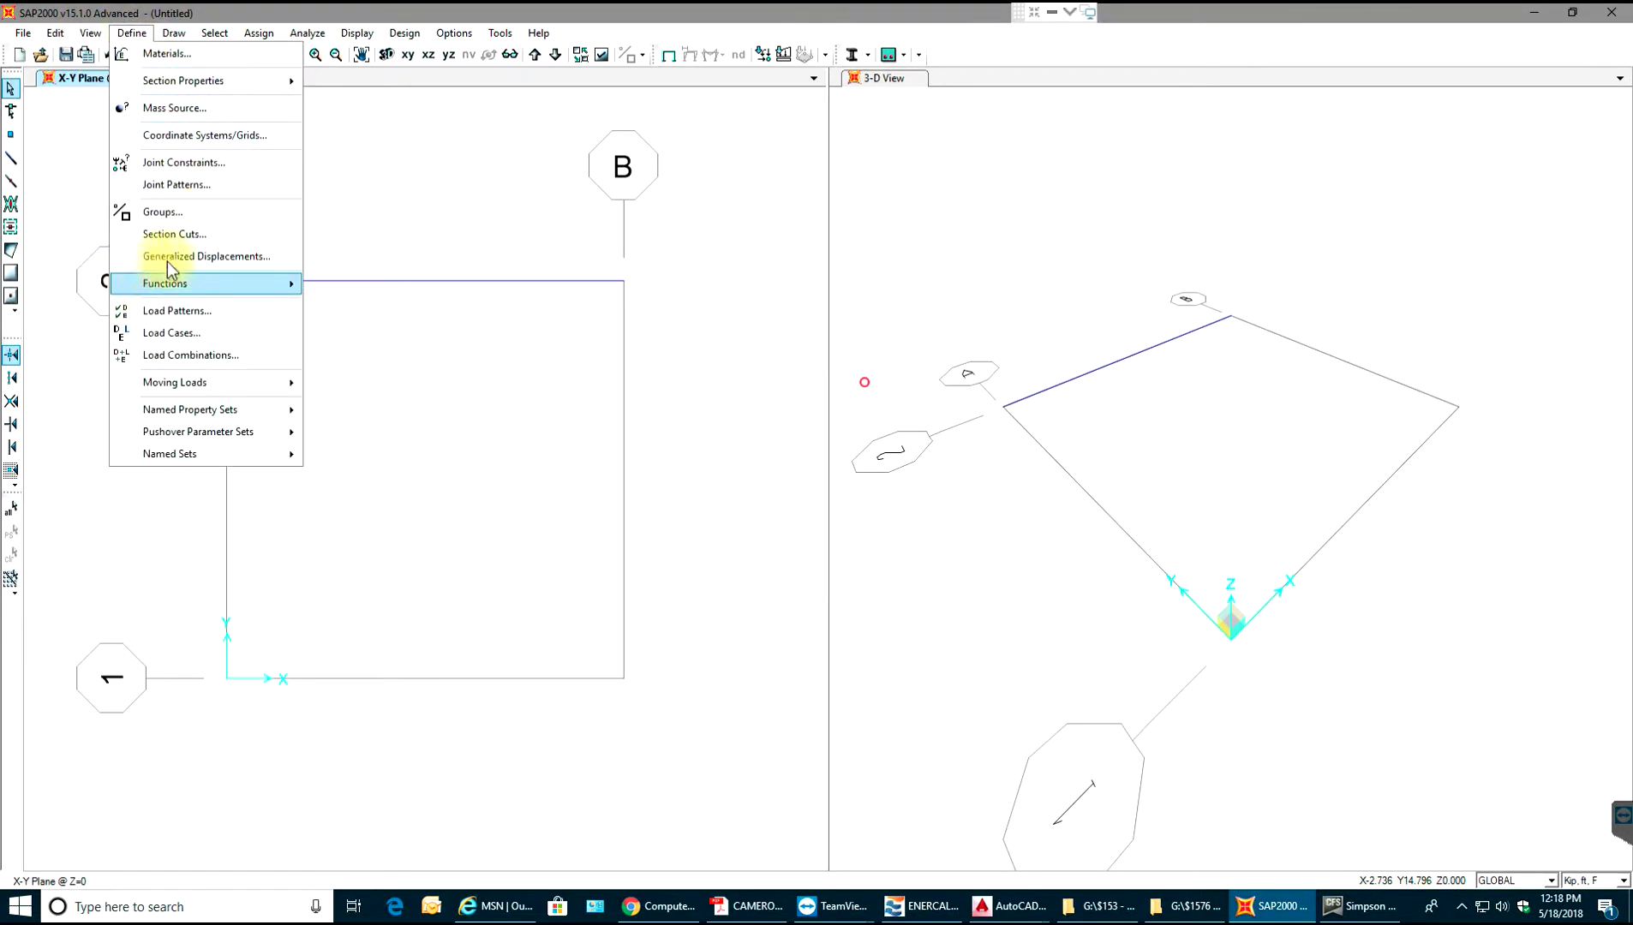
# Add a load pattern named Live of type LIVE with self-weight multiplier 0.
pyautogui.click(236, 322)
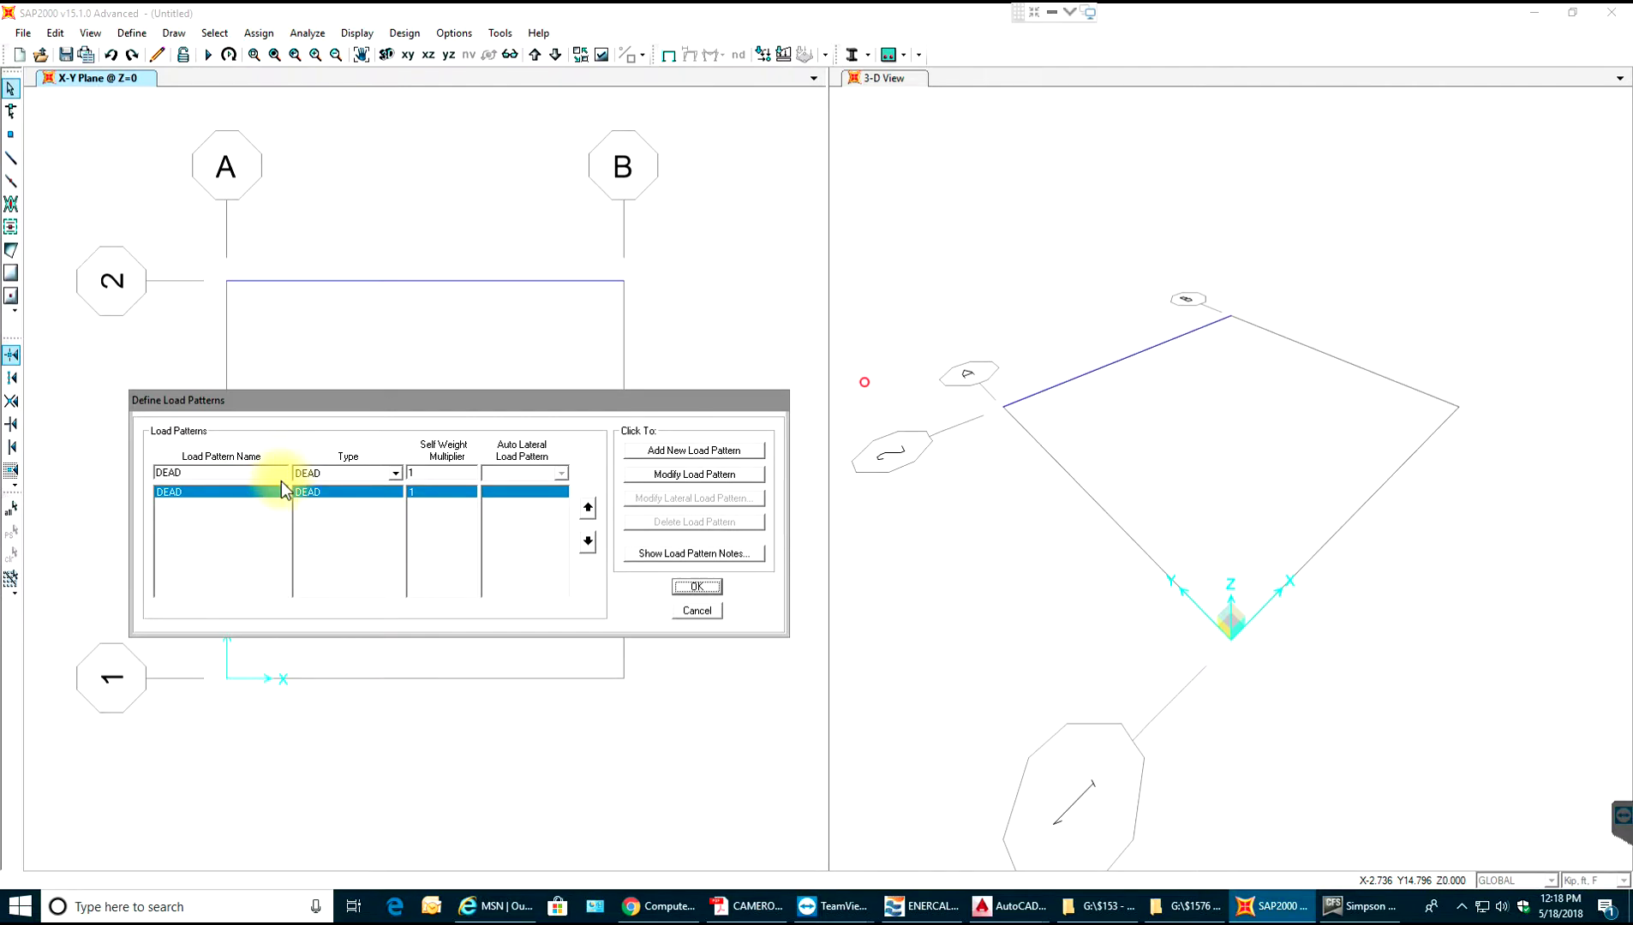
pyautogui.click(217, 470)
pyautogui.moveTo(155, 473); pyautogui.dragTo(212, 470)
pyautogui.write('Livw')
pyautogui.press('BackSpace')
pyautogui.write('e')
pyautogui.click(323, 474)
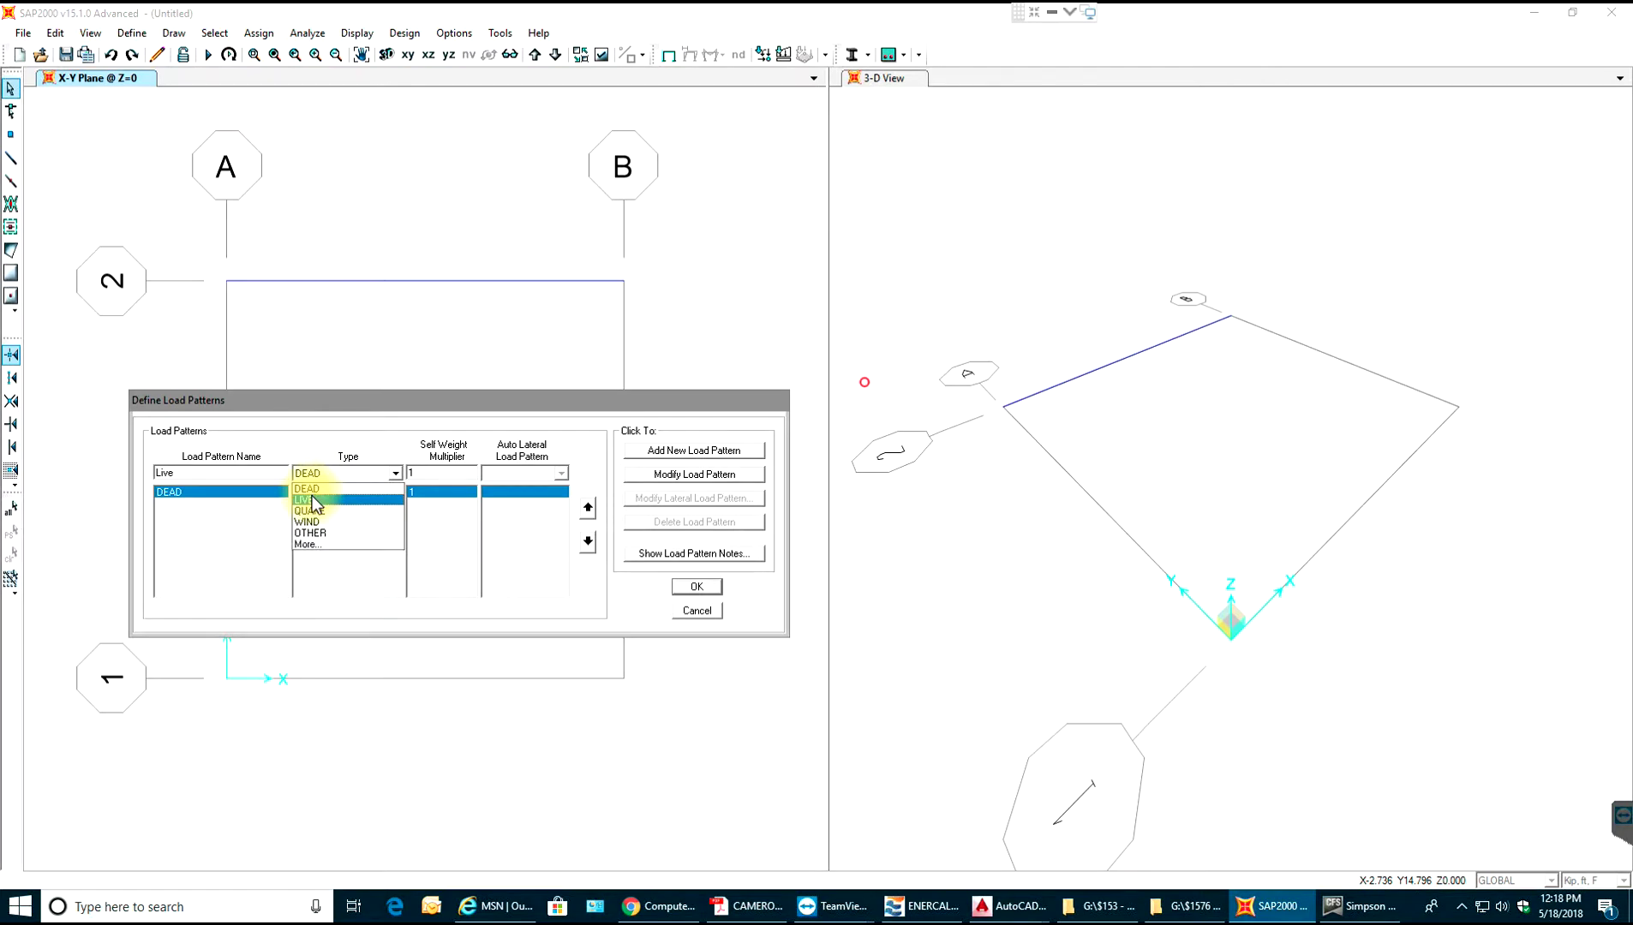
pyautogui.click(311, 499)
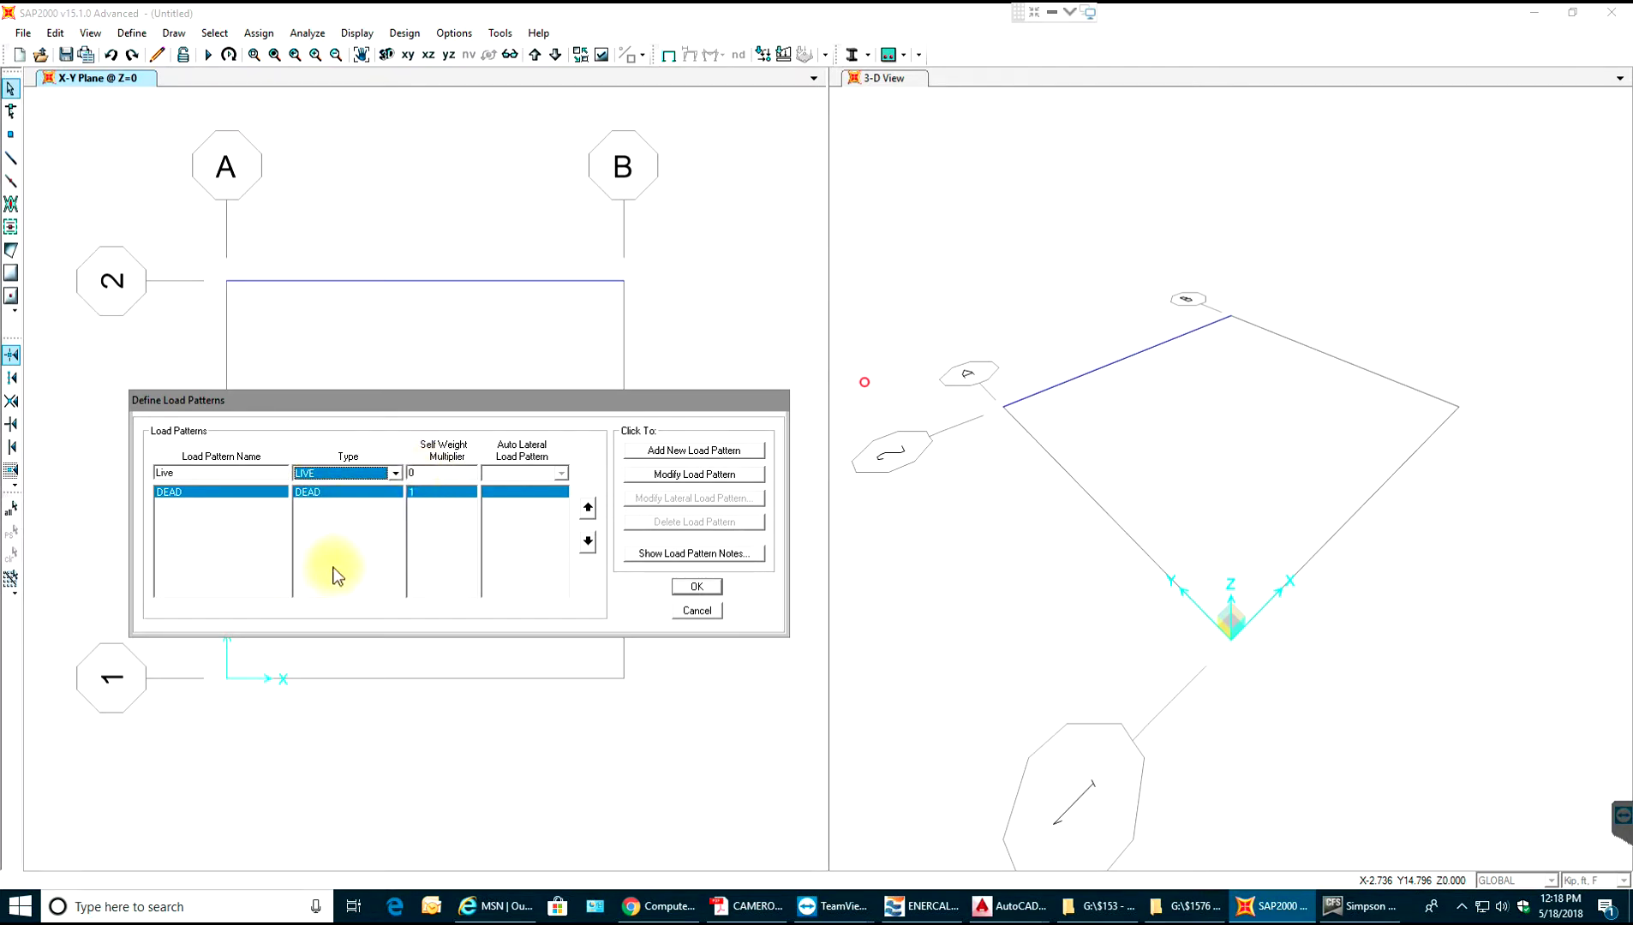
pyautogui.click(682, 452)
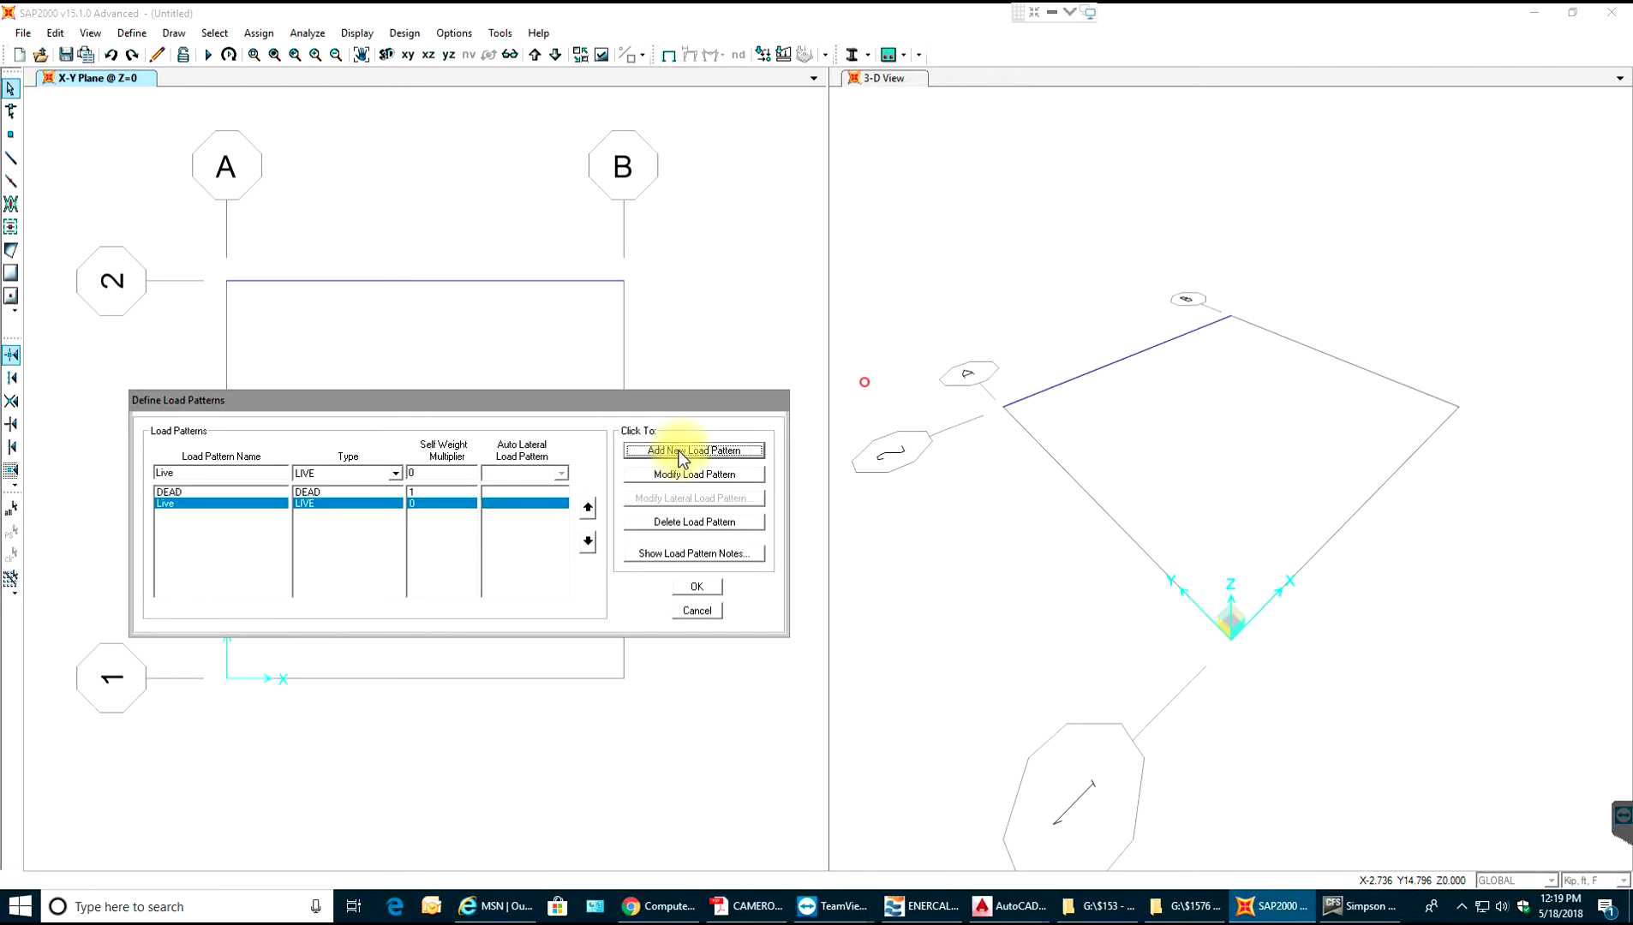
# Add a load pattern named SDL of type DEAD with self-weight multiplier 1.
pyautogui.click(251, 477)
pyautogui.press('Tab')
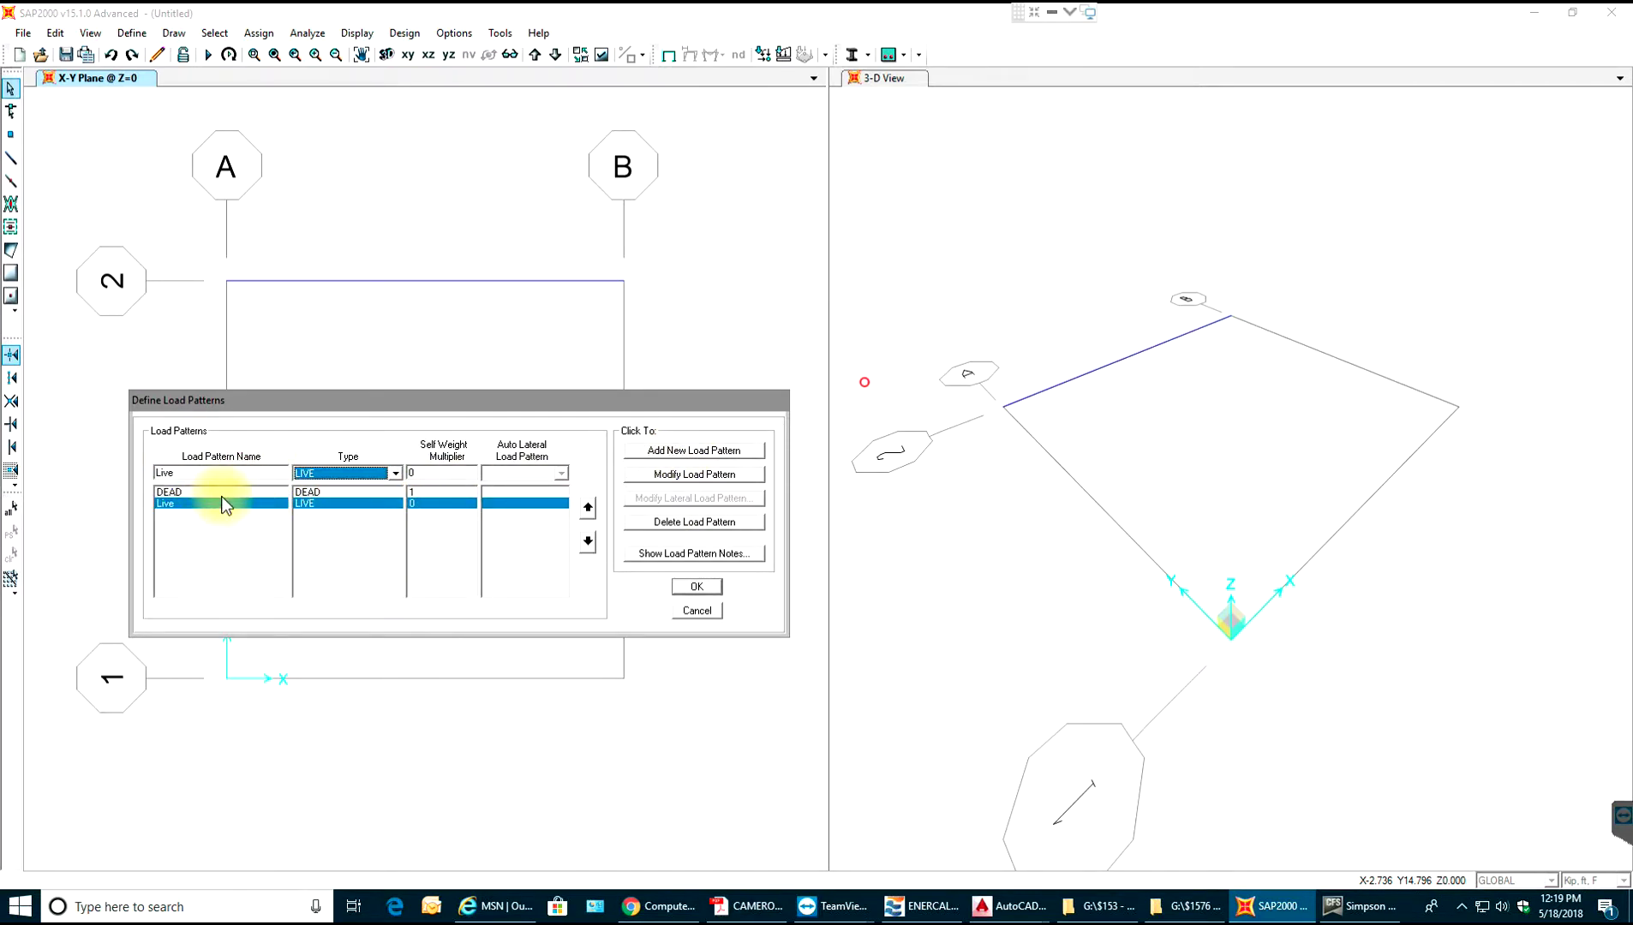
pyautogui.click(161, 474)
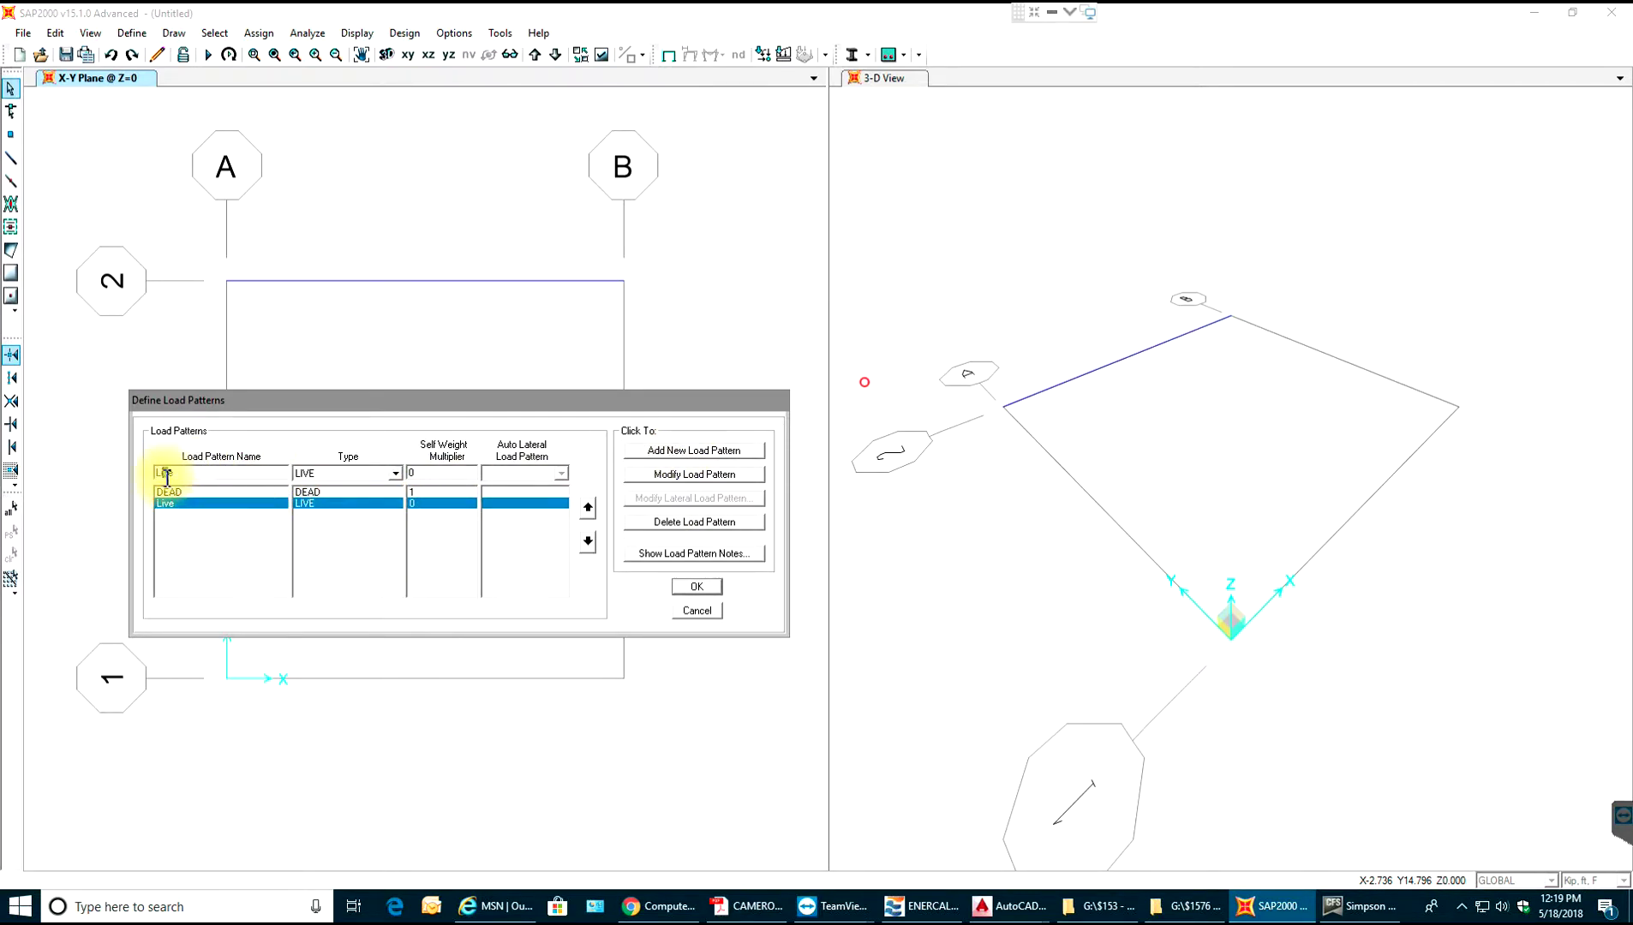
pyautogui.moveTo(160, 474)
pyautogui.mouseDown()
pyautogui.moveTo(196, 474)
pyautogui.moveTo(146, 476)
pyautogui.mouseUp()
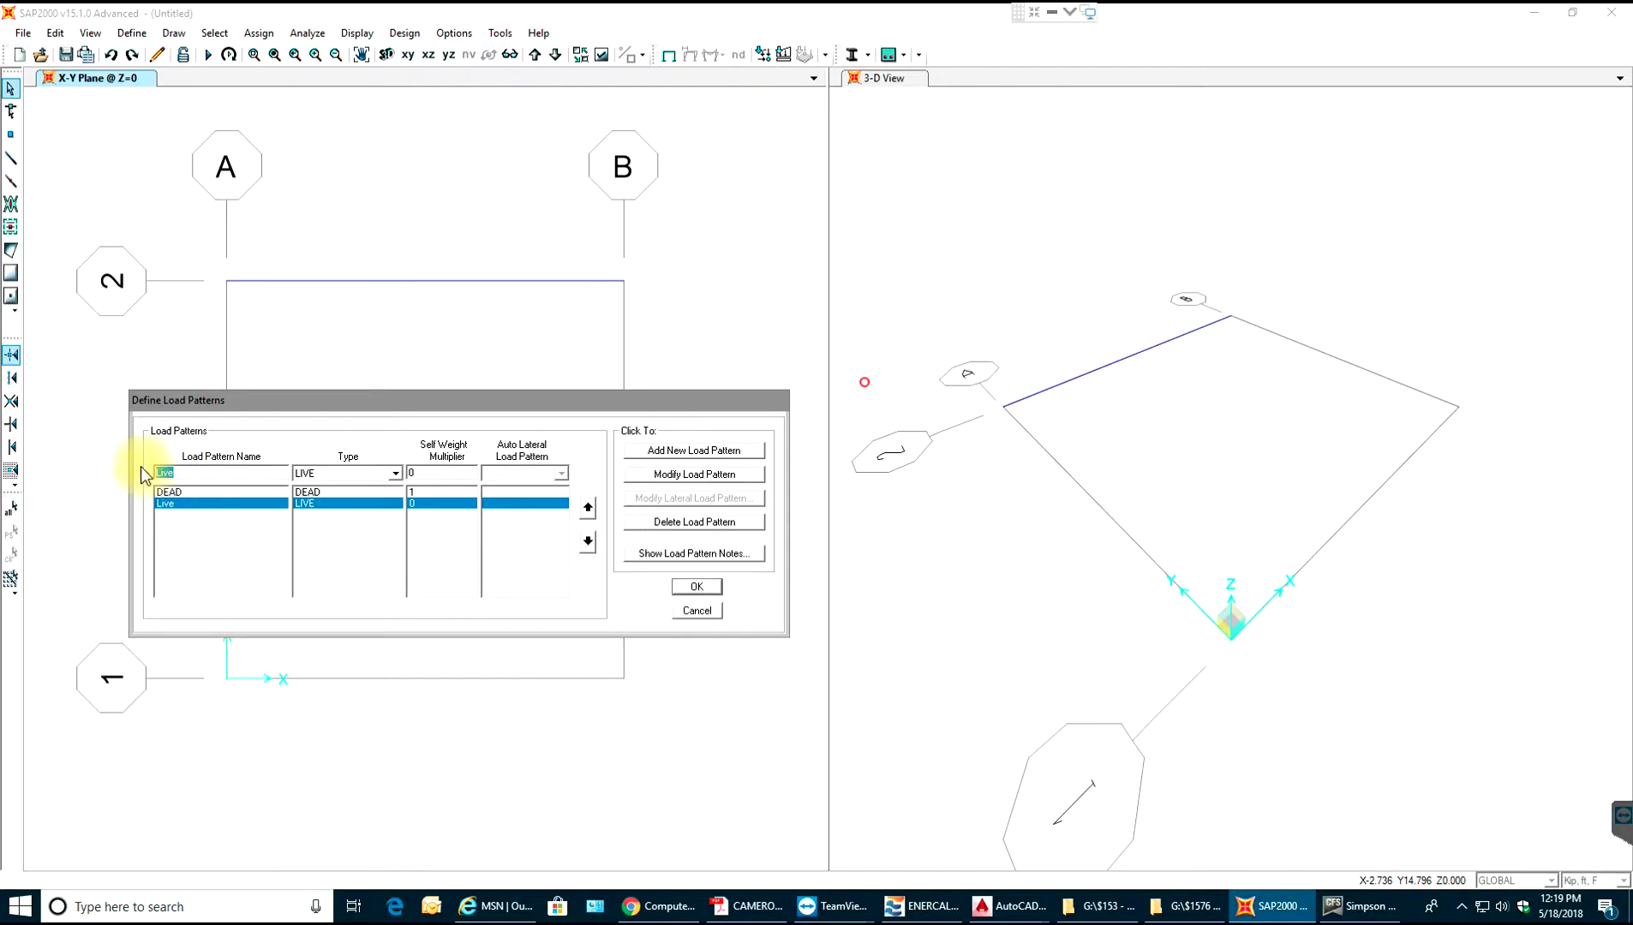
pyautogui.write('SDL')
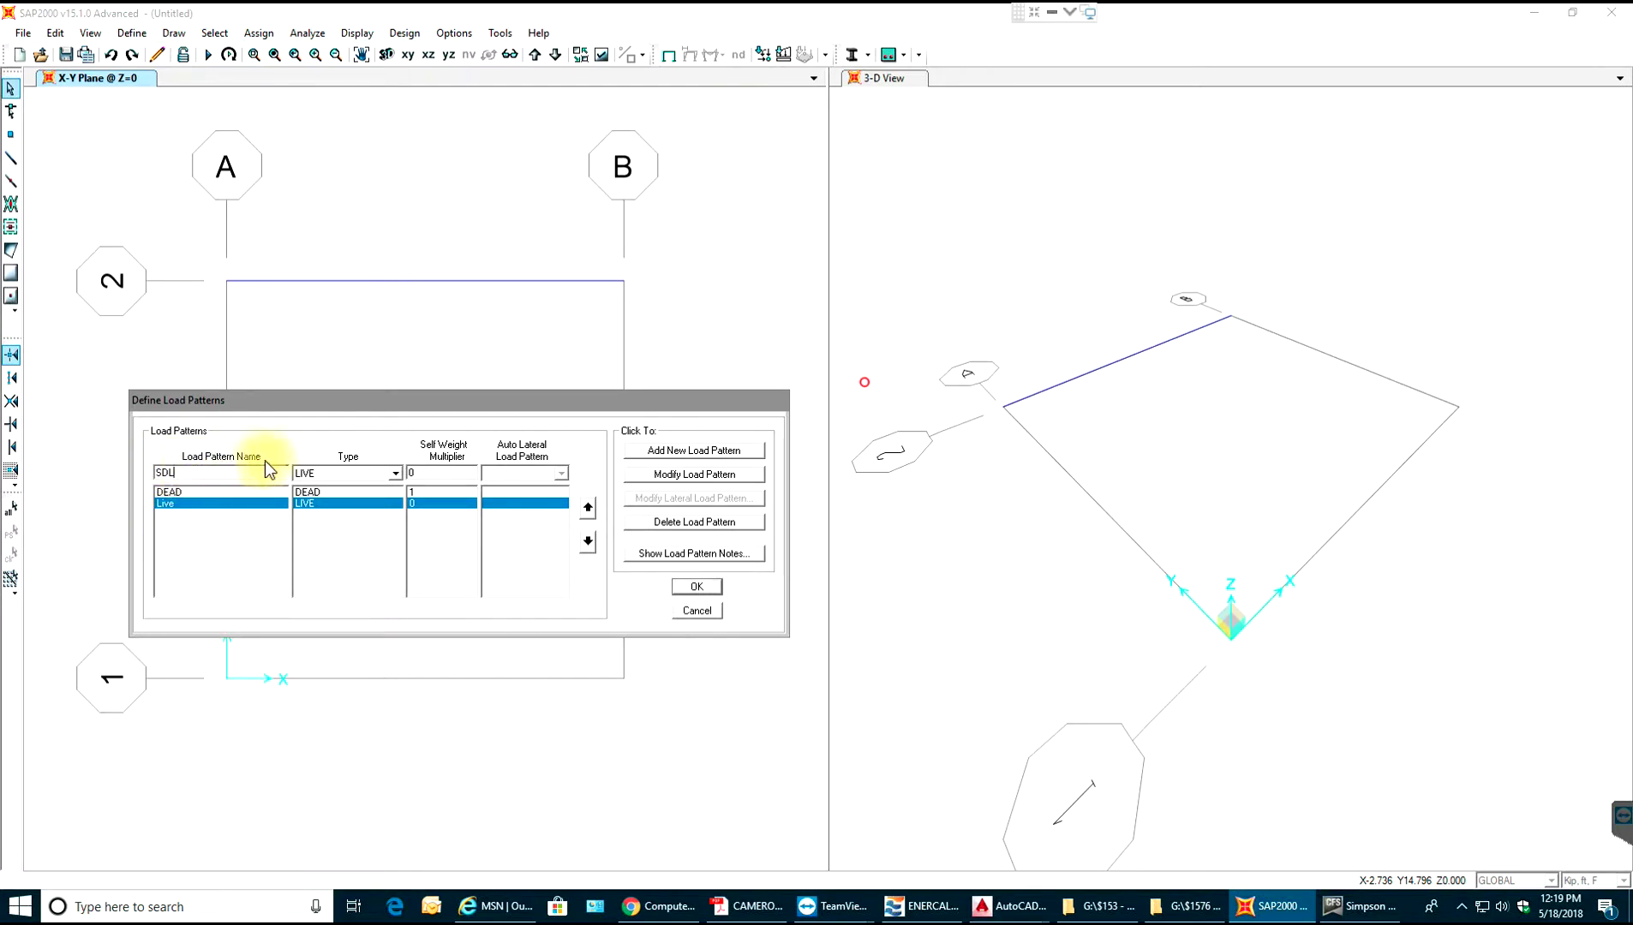
pyautogui.click(395, 474)
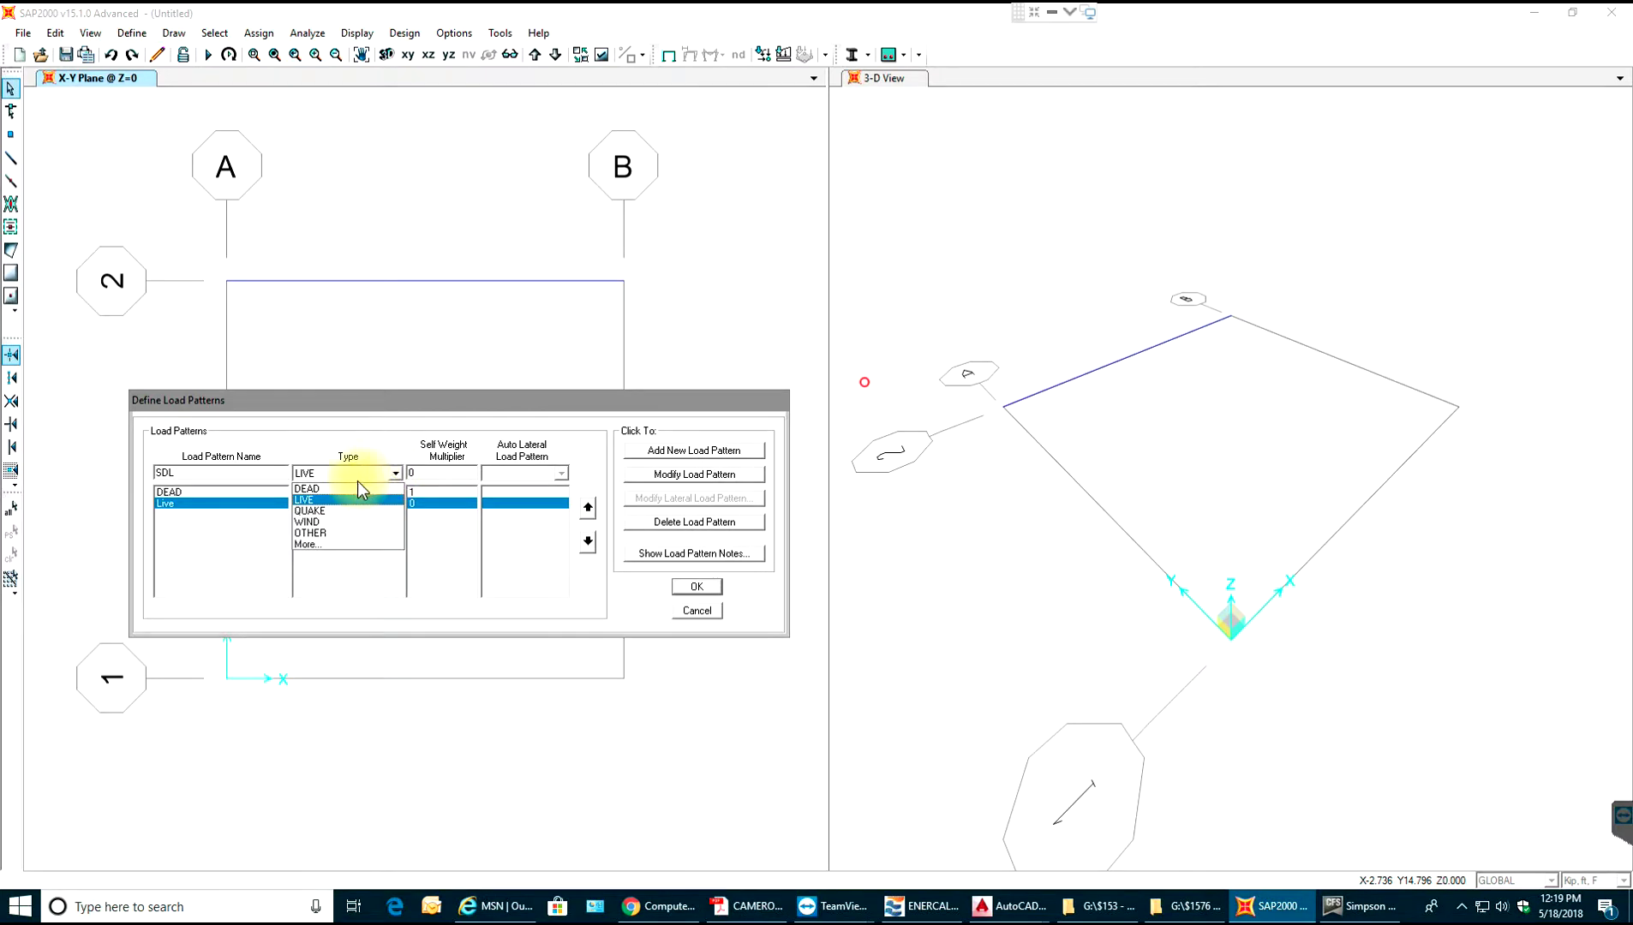
pyautogui.click(328, 485)
pyautogui.click(424, 473)
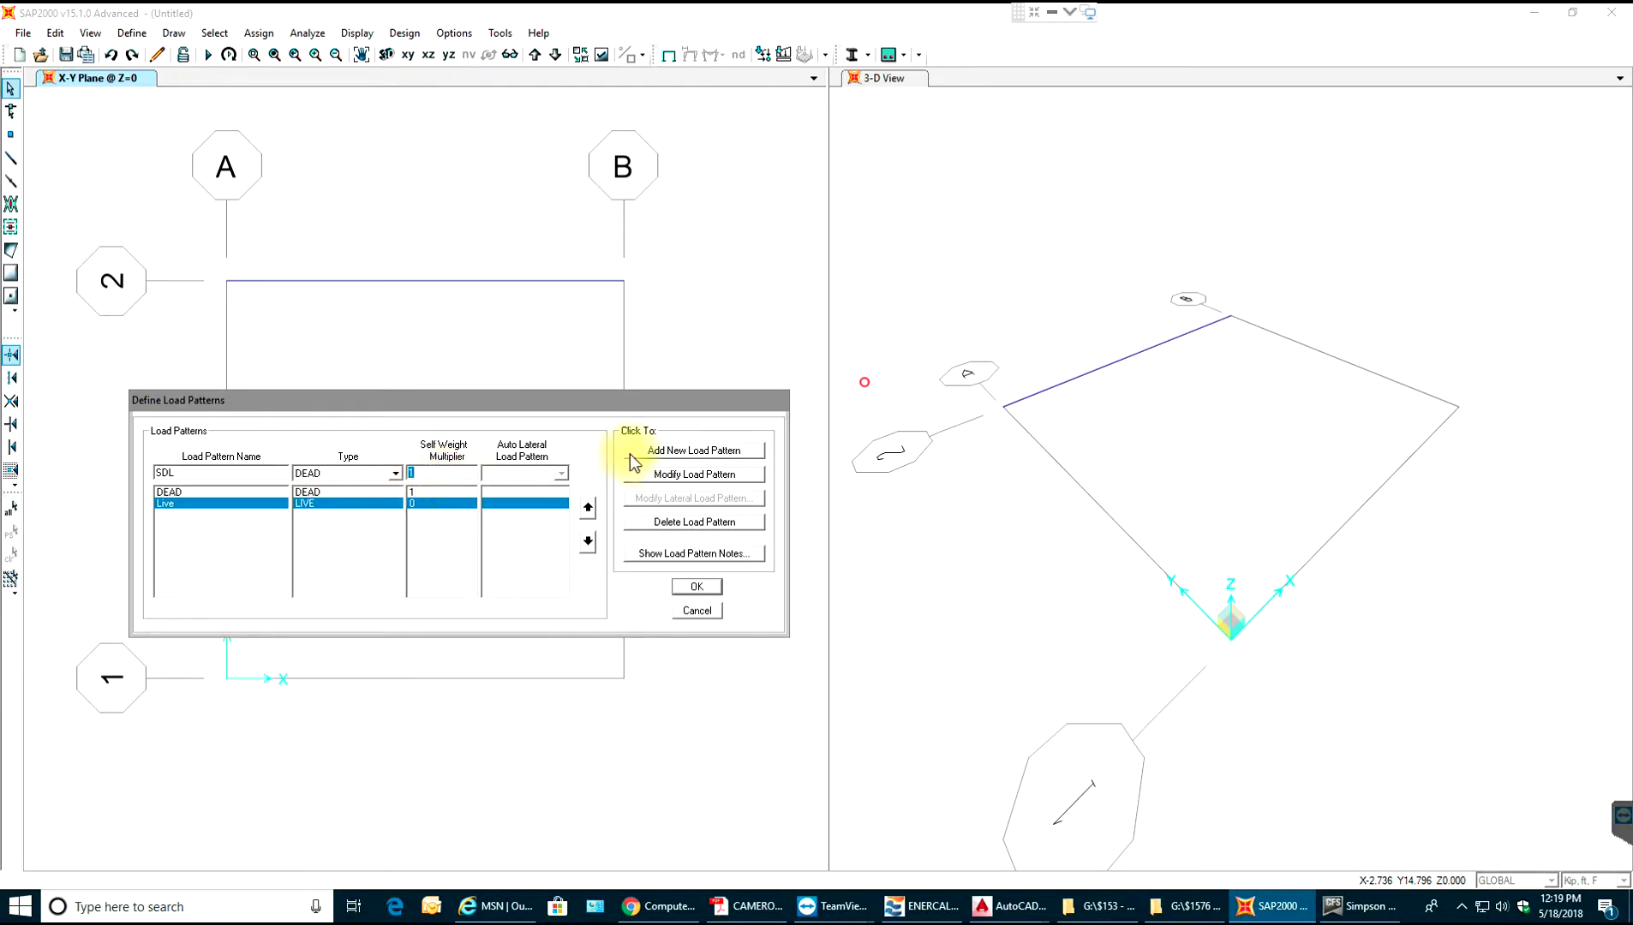
pyautogui.click(694, 452)
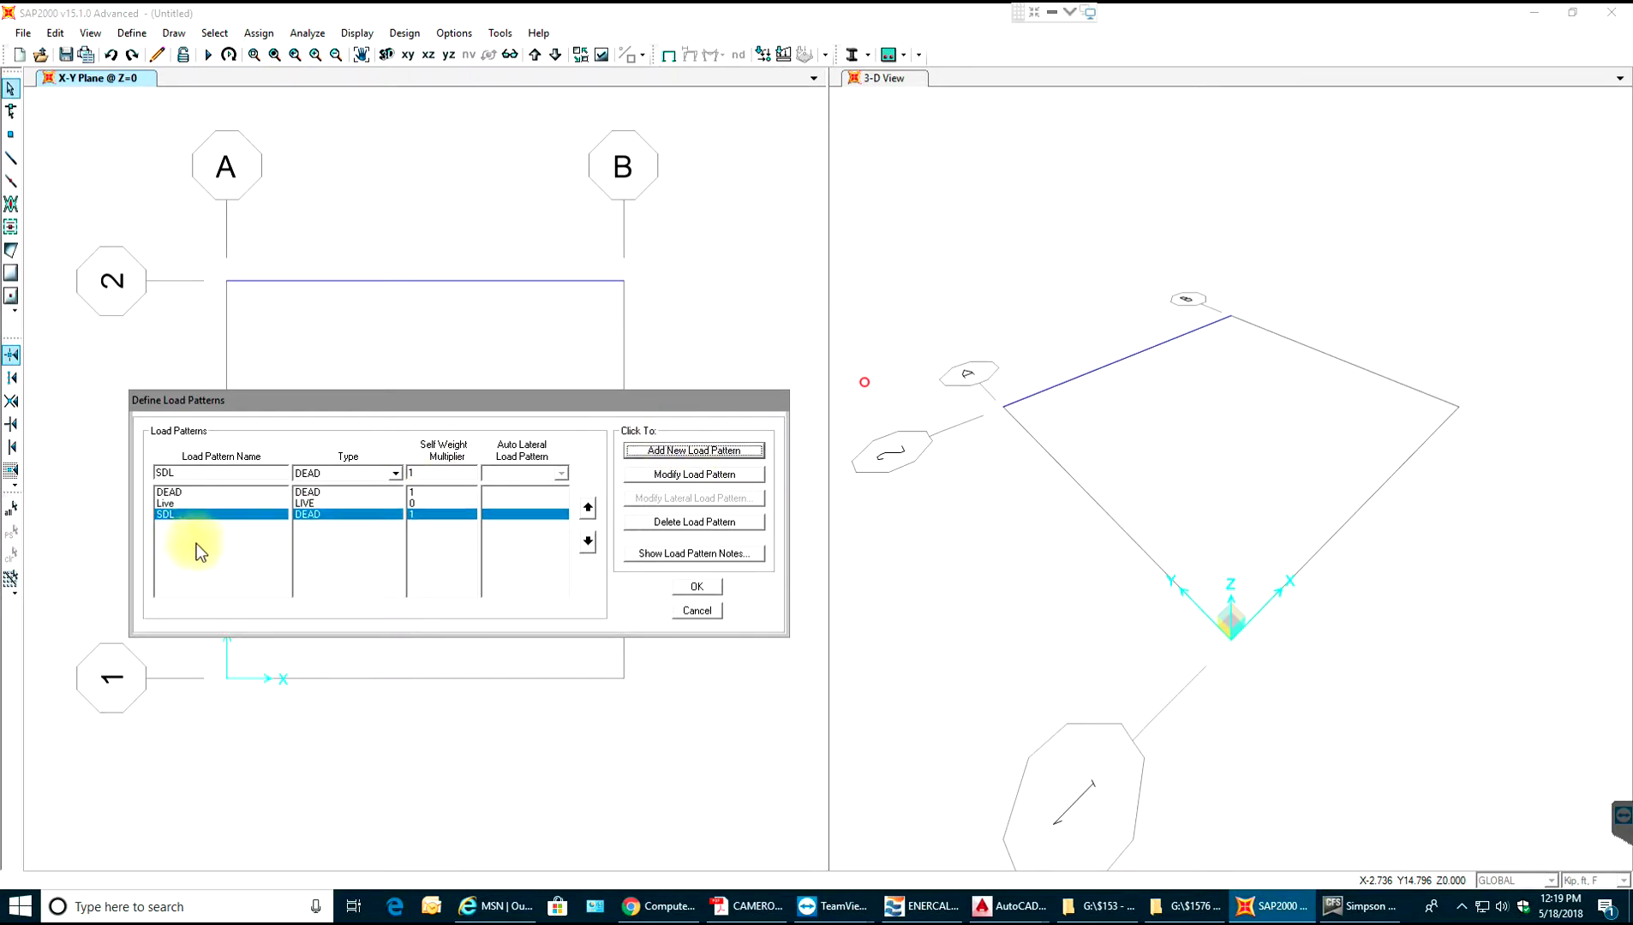
pyautogui.doubleClick(216, 471)
pyautogui.click(331, 476)
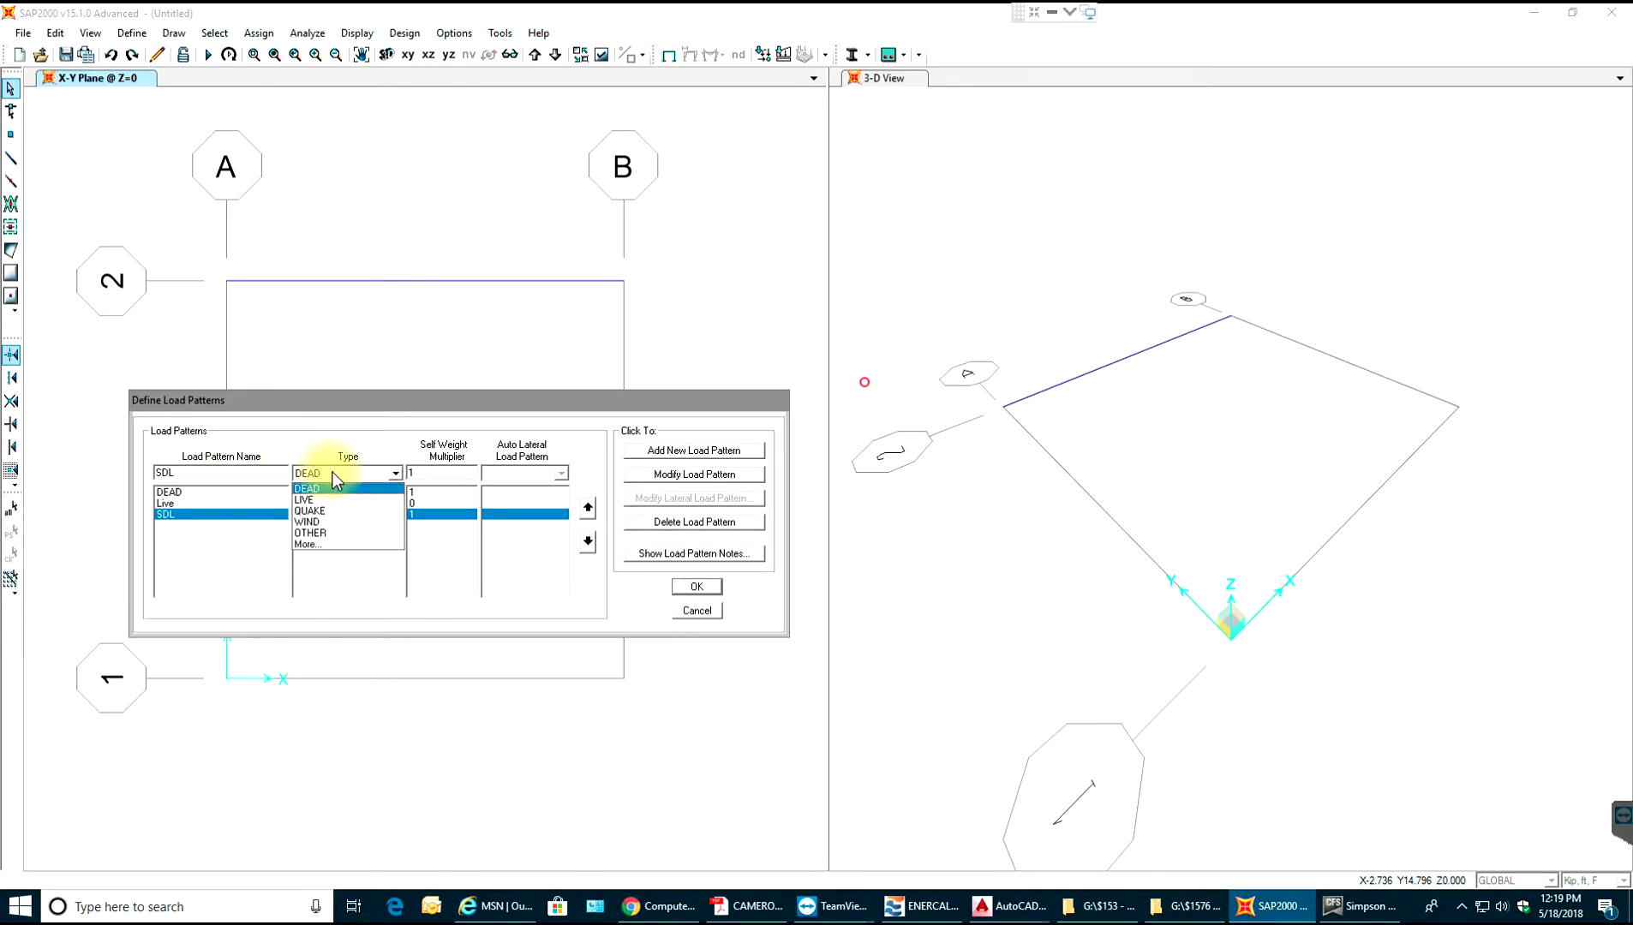
pyautogui.click(221, 473)
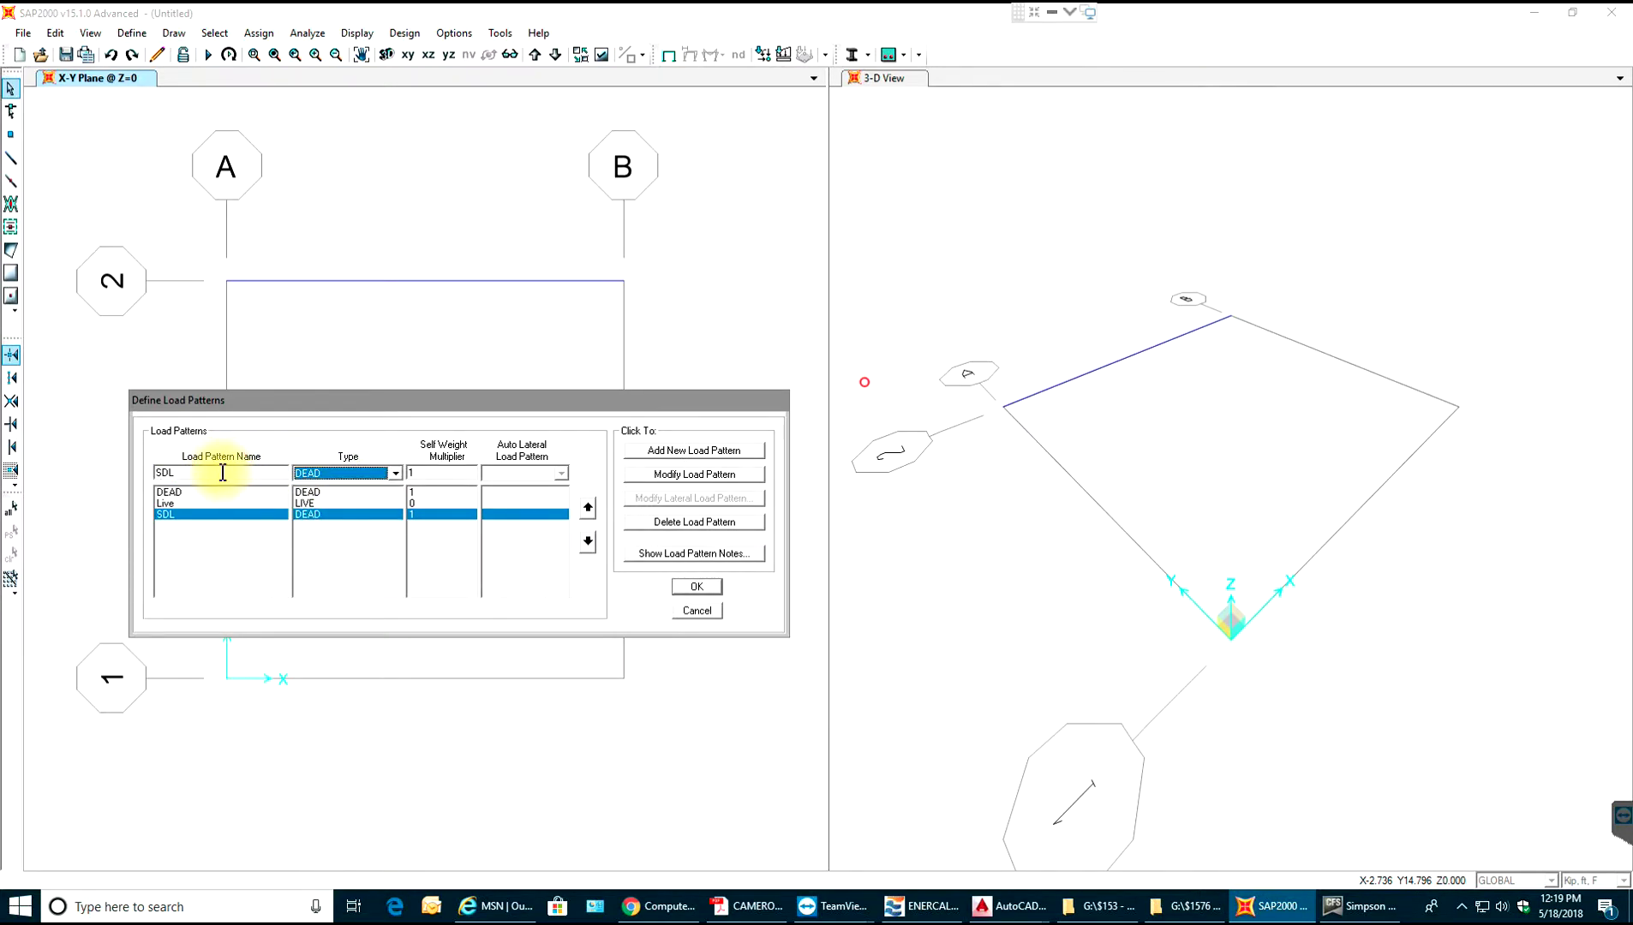
pyautogui.doubleClick(222, 473)
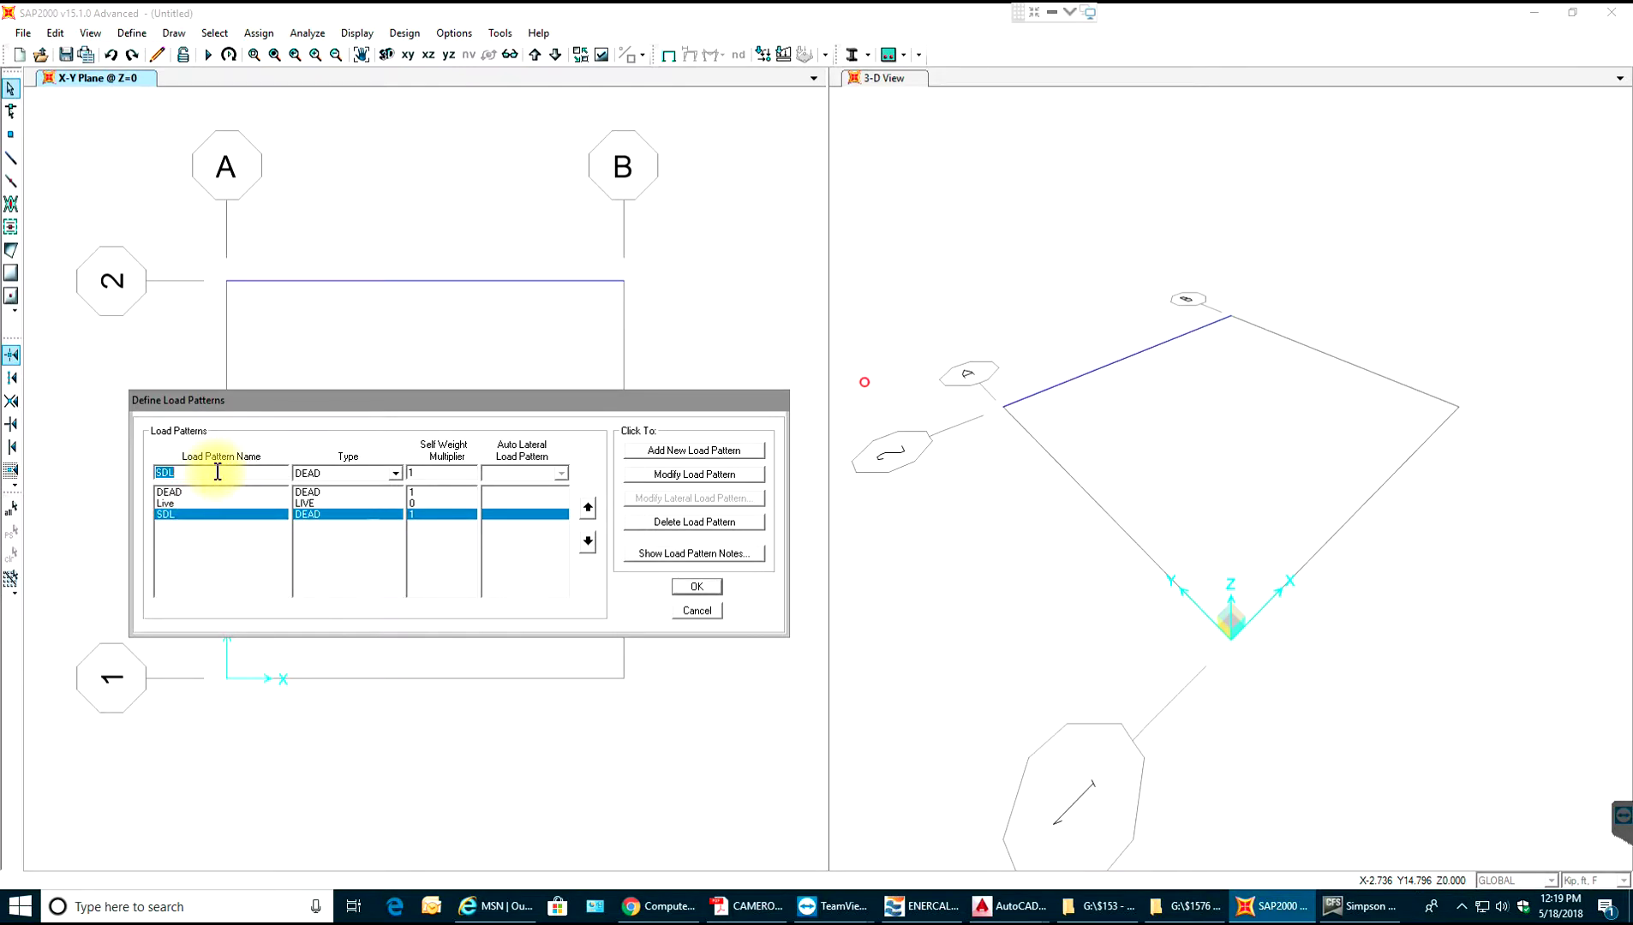
# Confirm the load patterns and review the DEAD, MODAL, Live and SDL load cases.
pyautogui.click(677, 590)
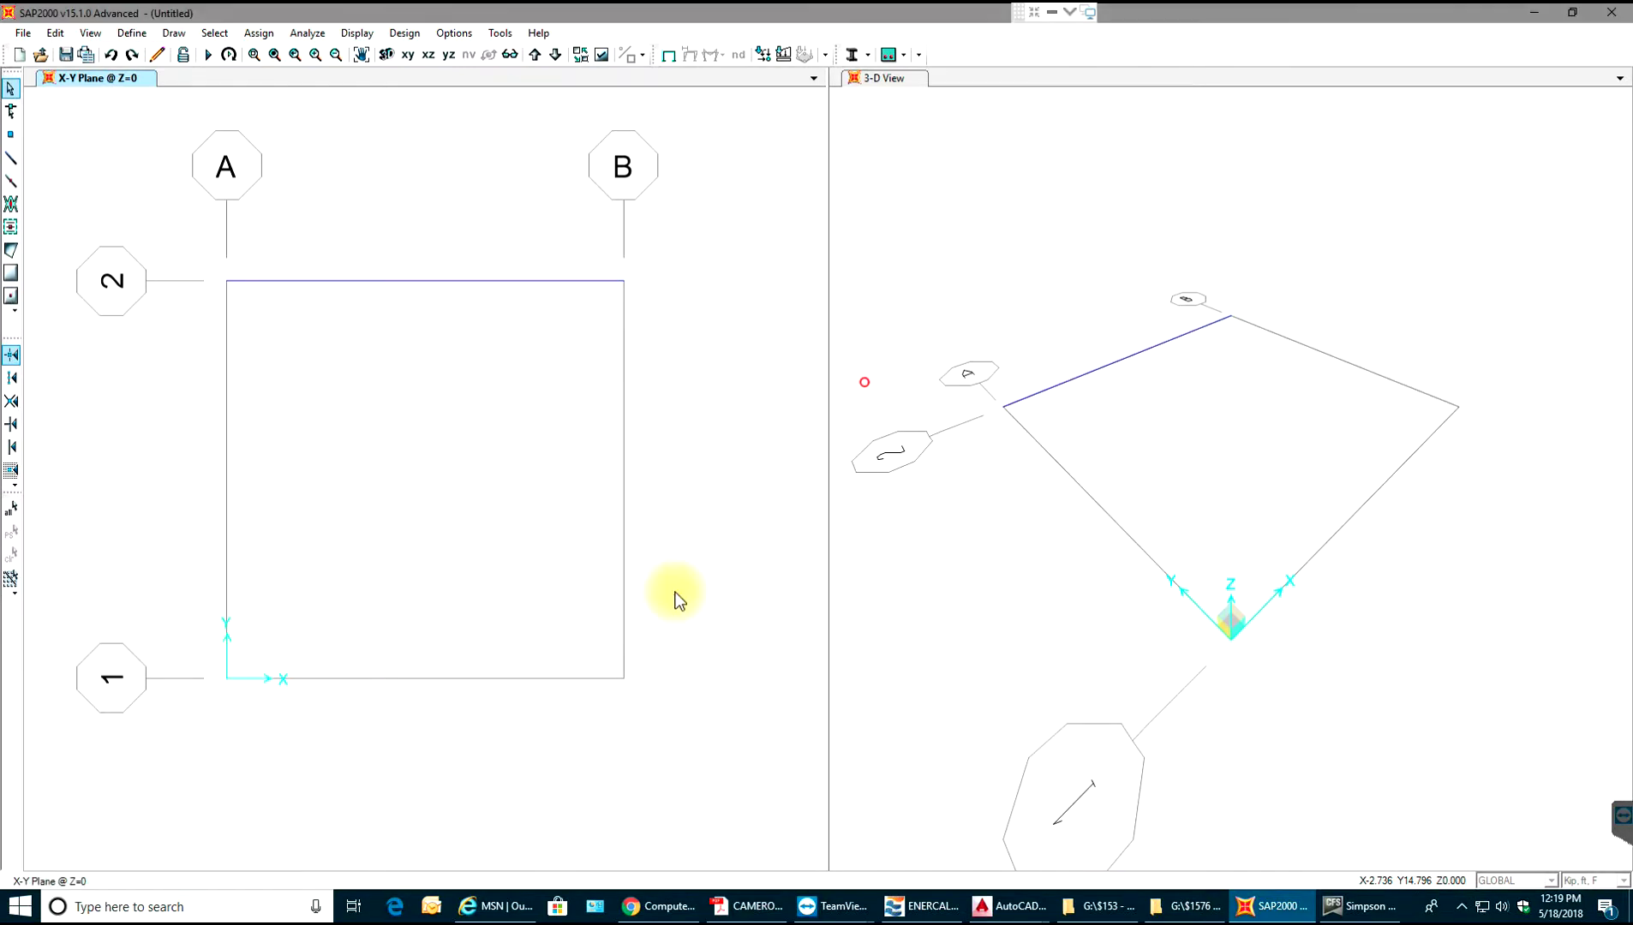
pyautogui.click(128, 33)
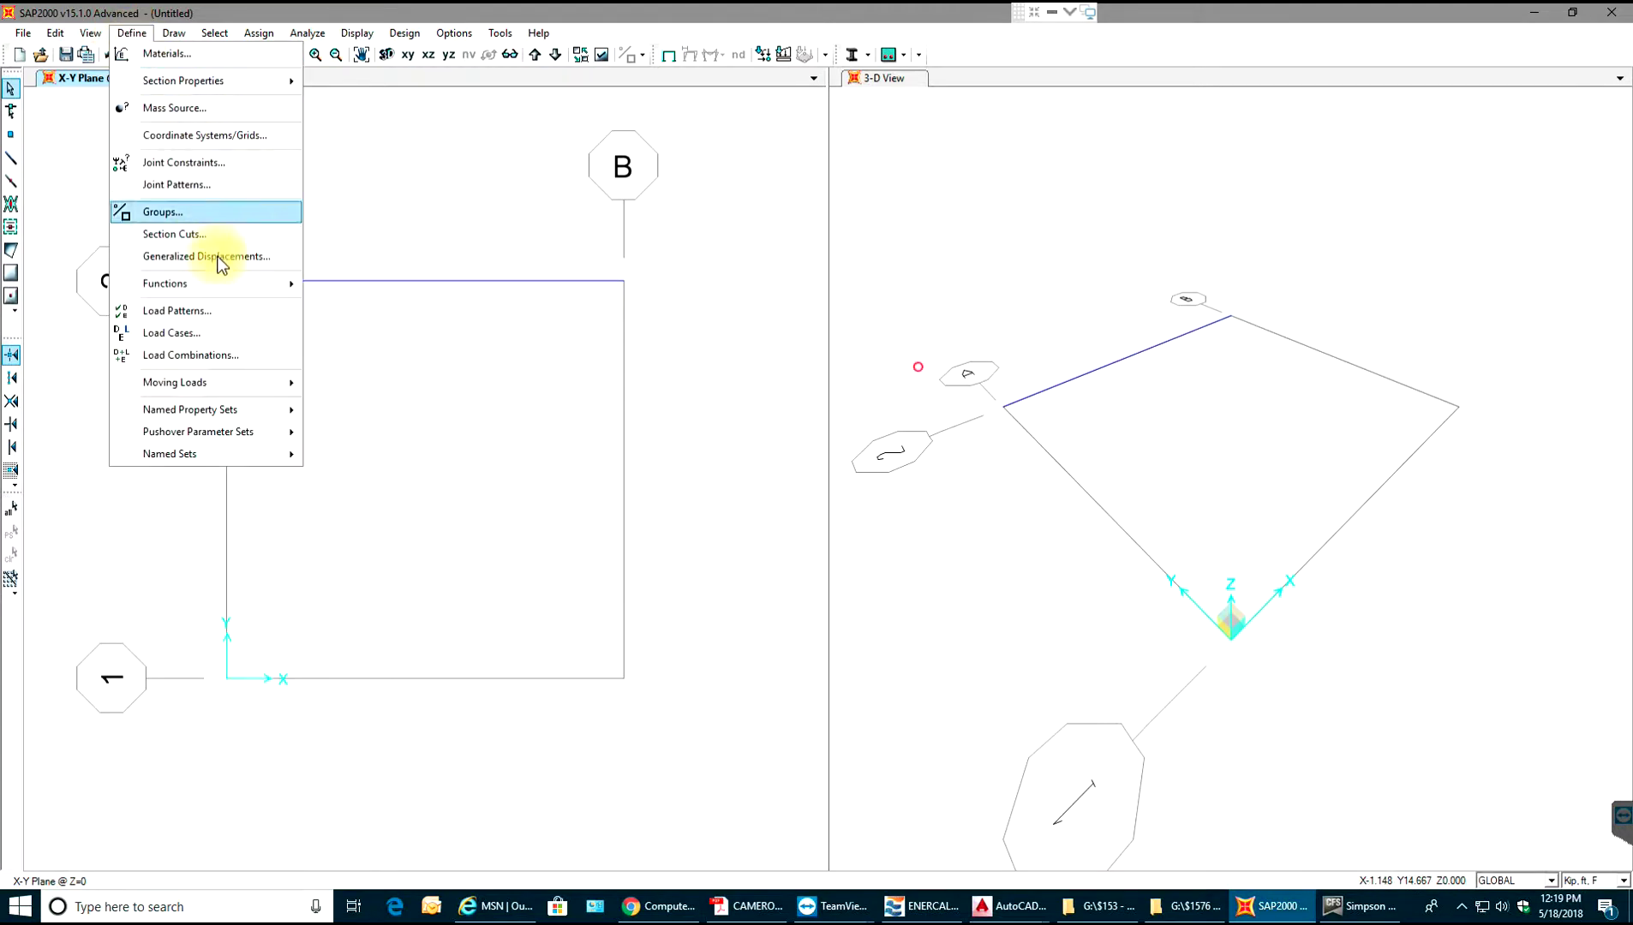
pyautogui.click(232, 338)
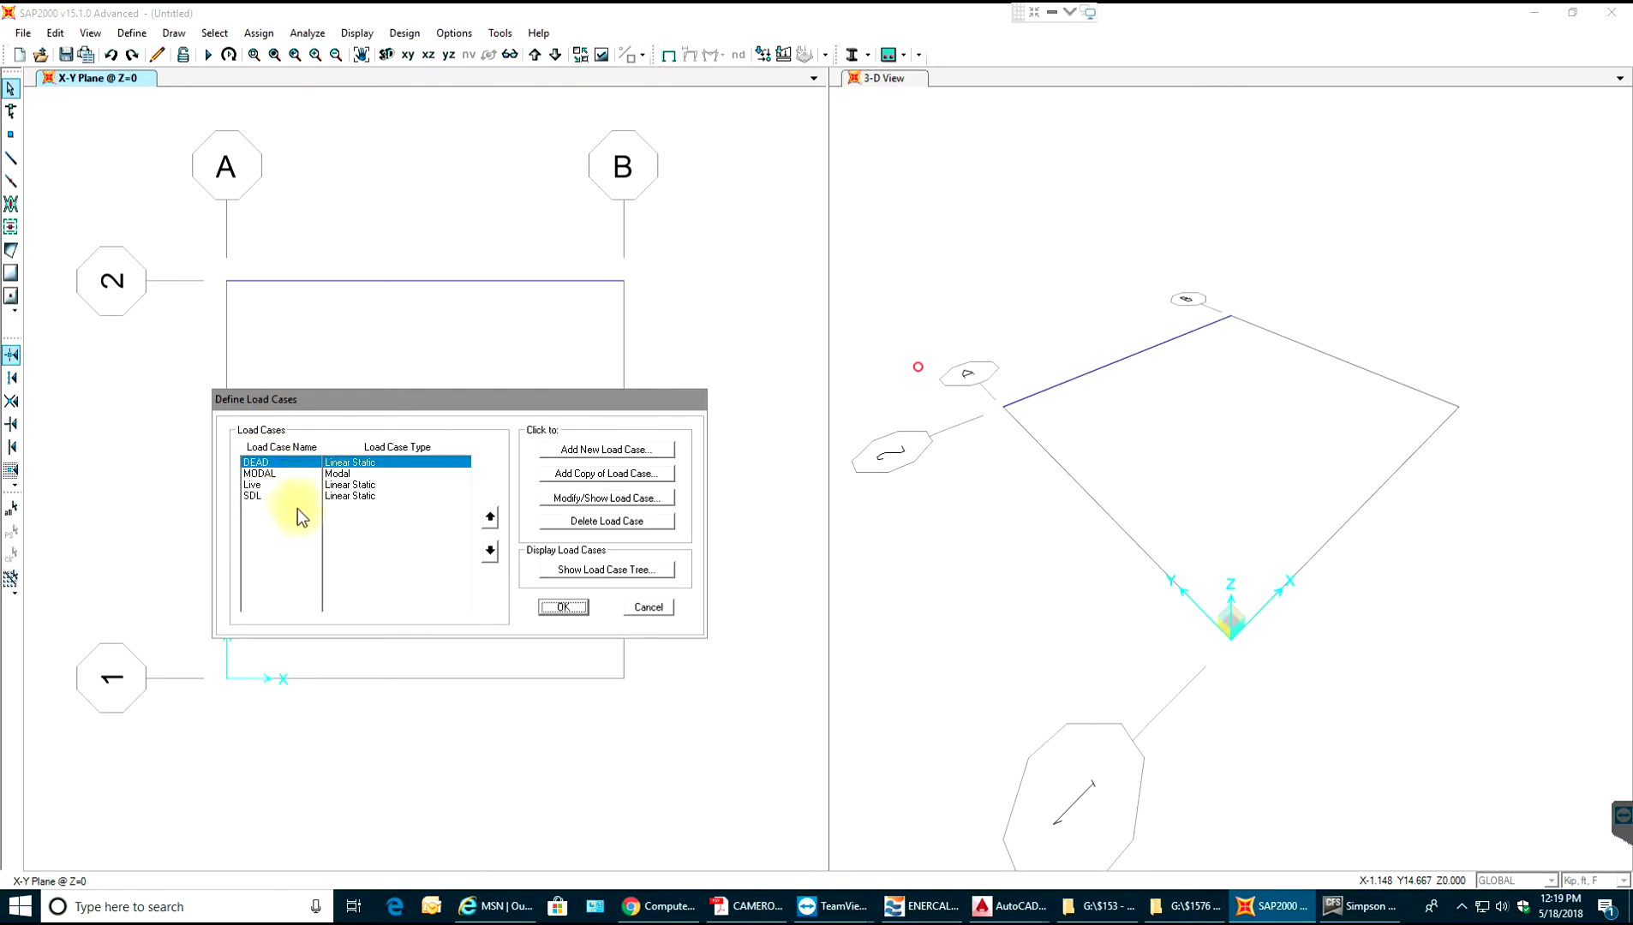
pyautogui.click(563, 607)
pyautogui.click(124, 34)
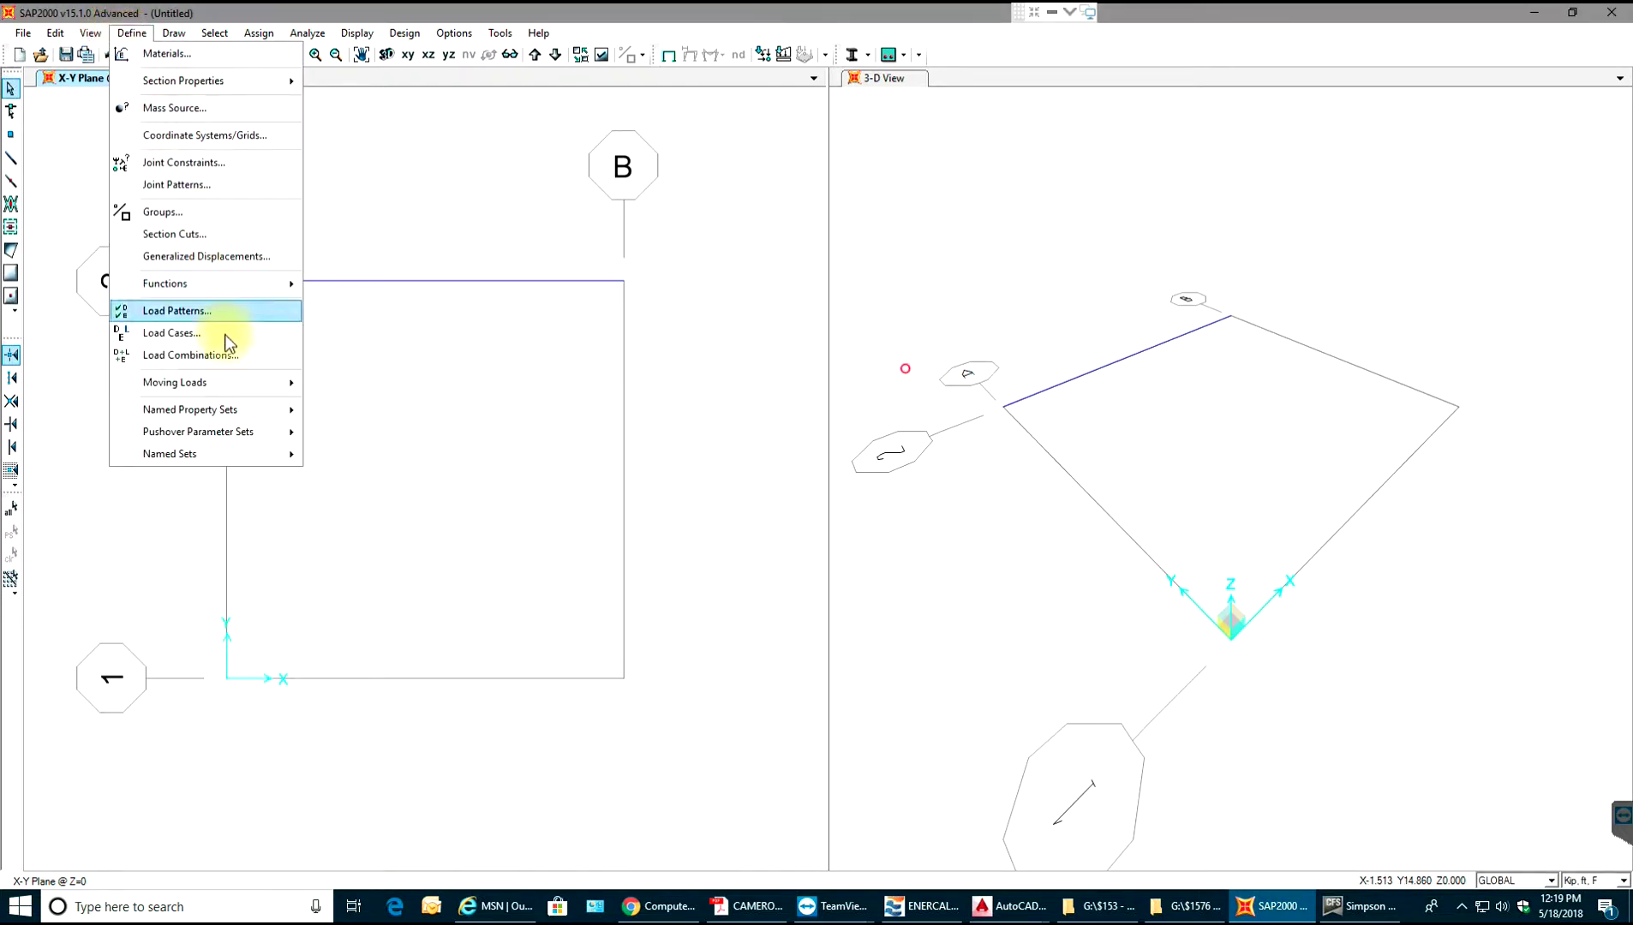
# Create a new load combination and rename it from COMB1 to 1dl+1ll.
pyautogui.click(213, 361)
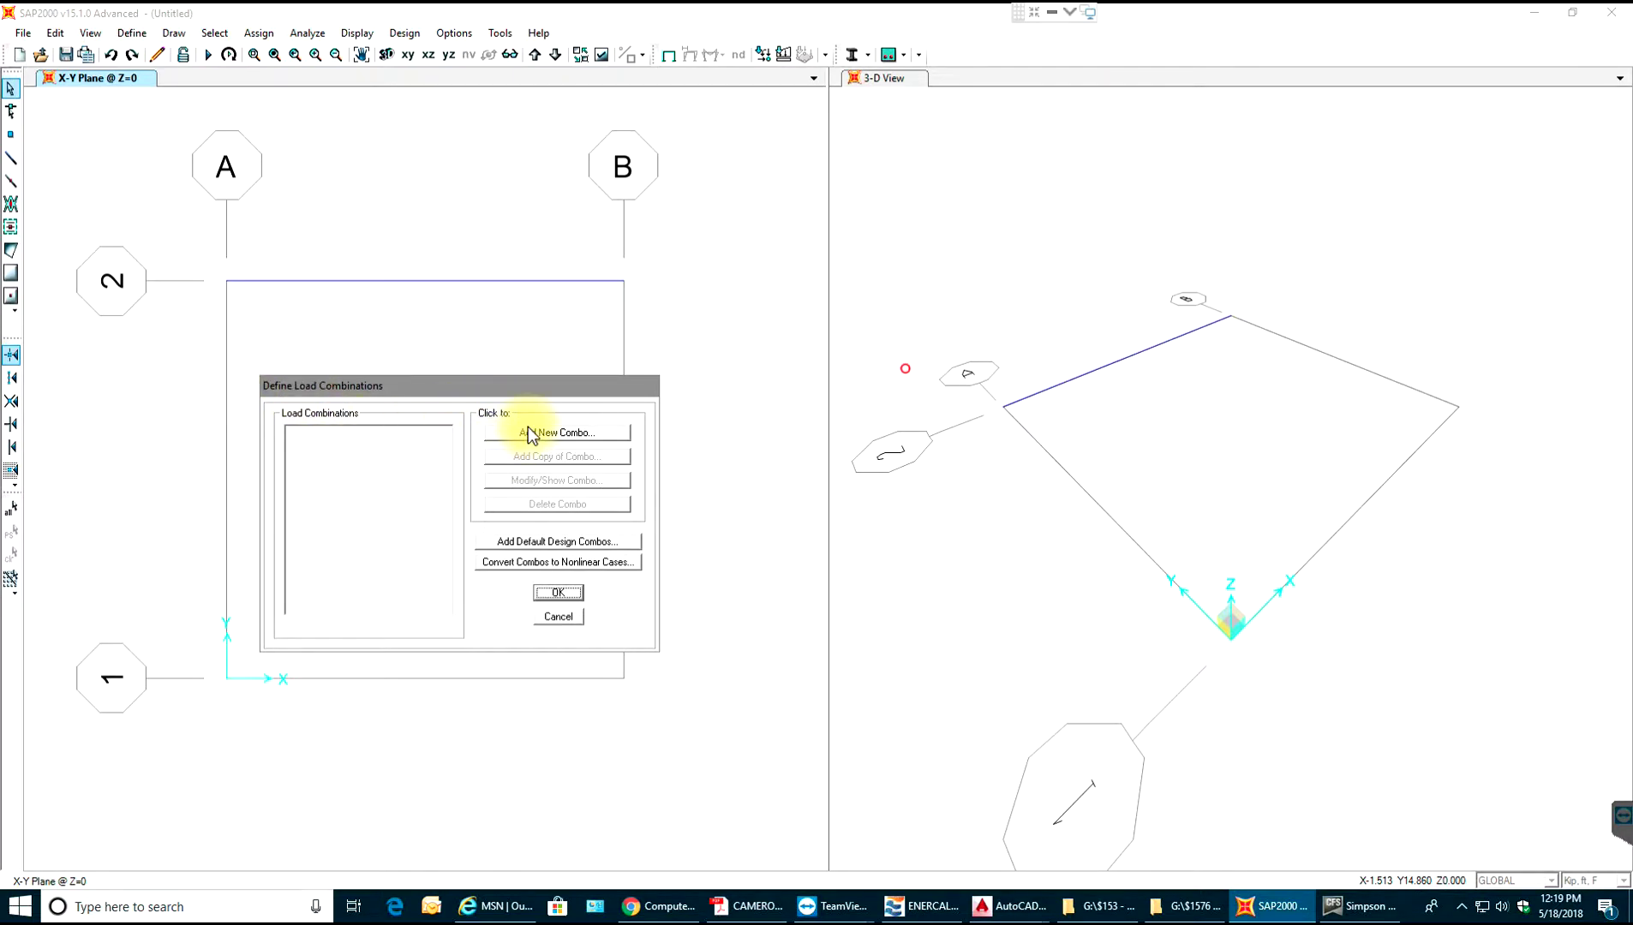
pyautogui.click(552, 436)
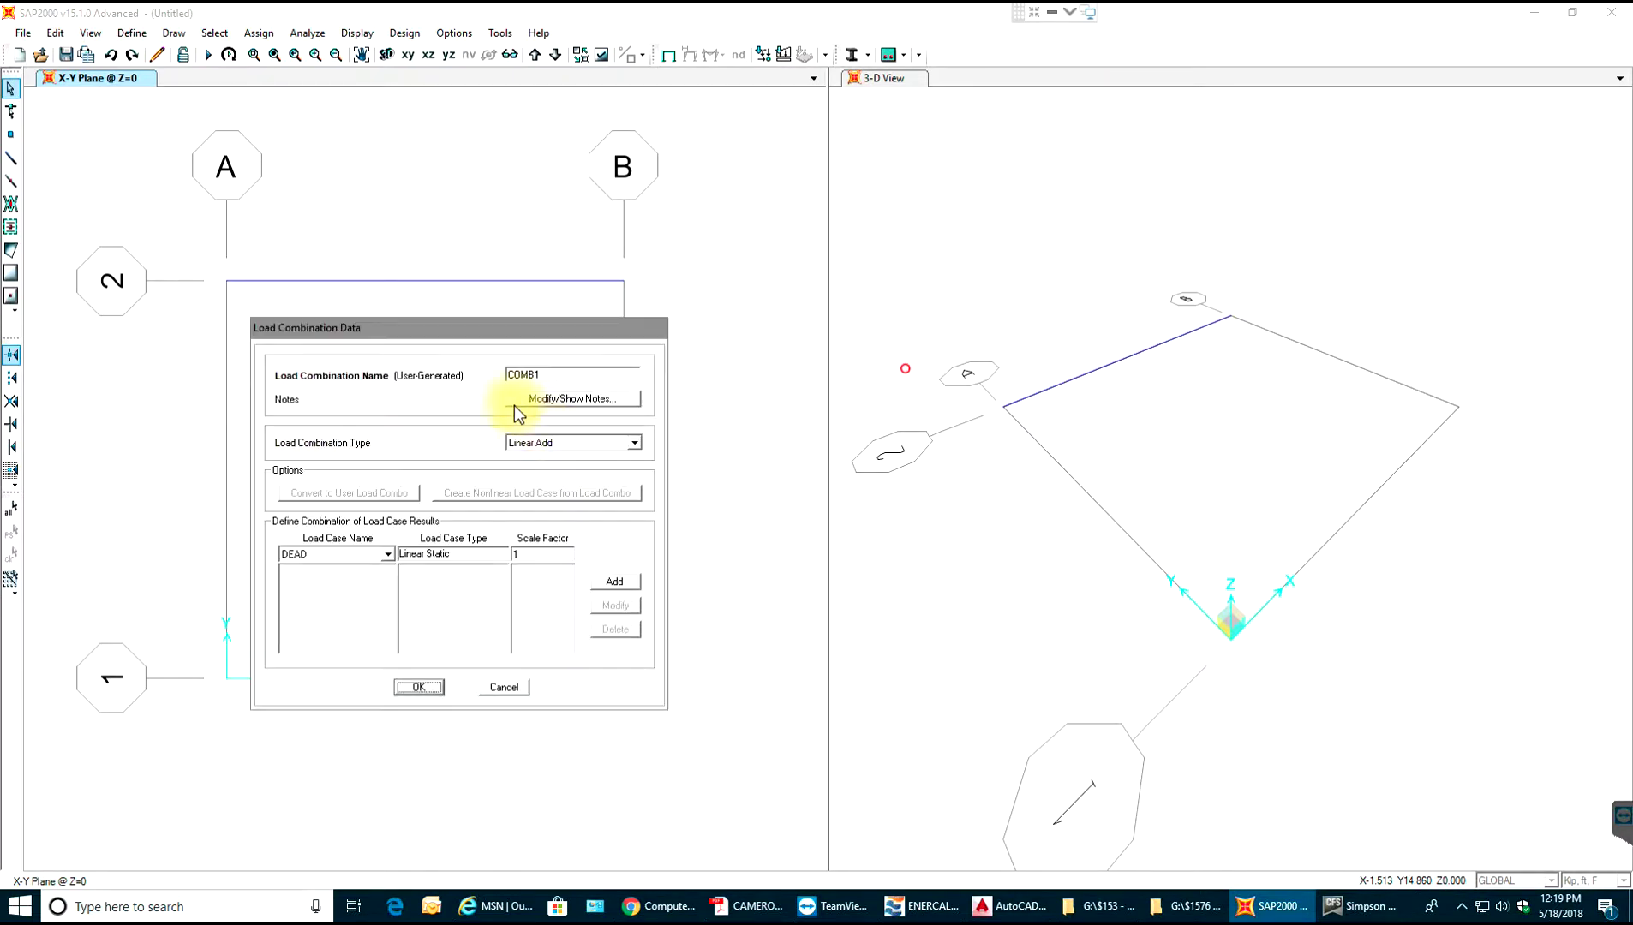
pyautogui.moveTo(506, 335); pyautogui.dragTo(910, 248)
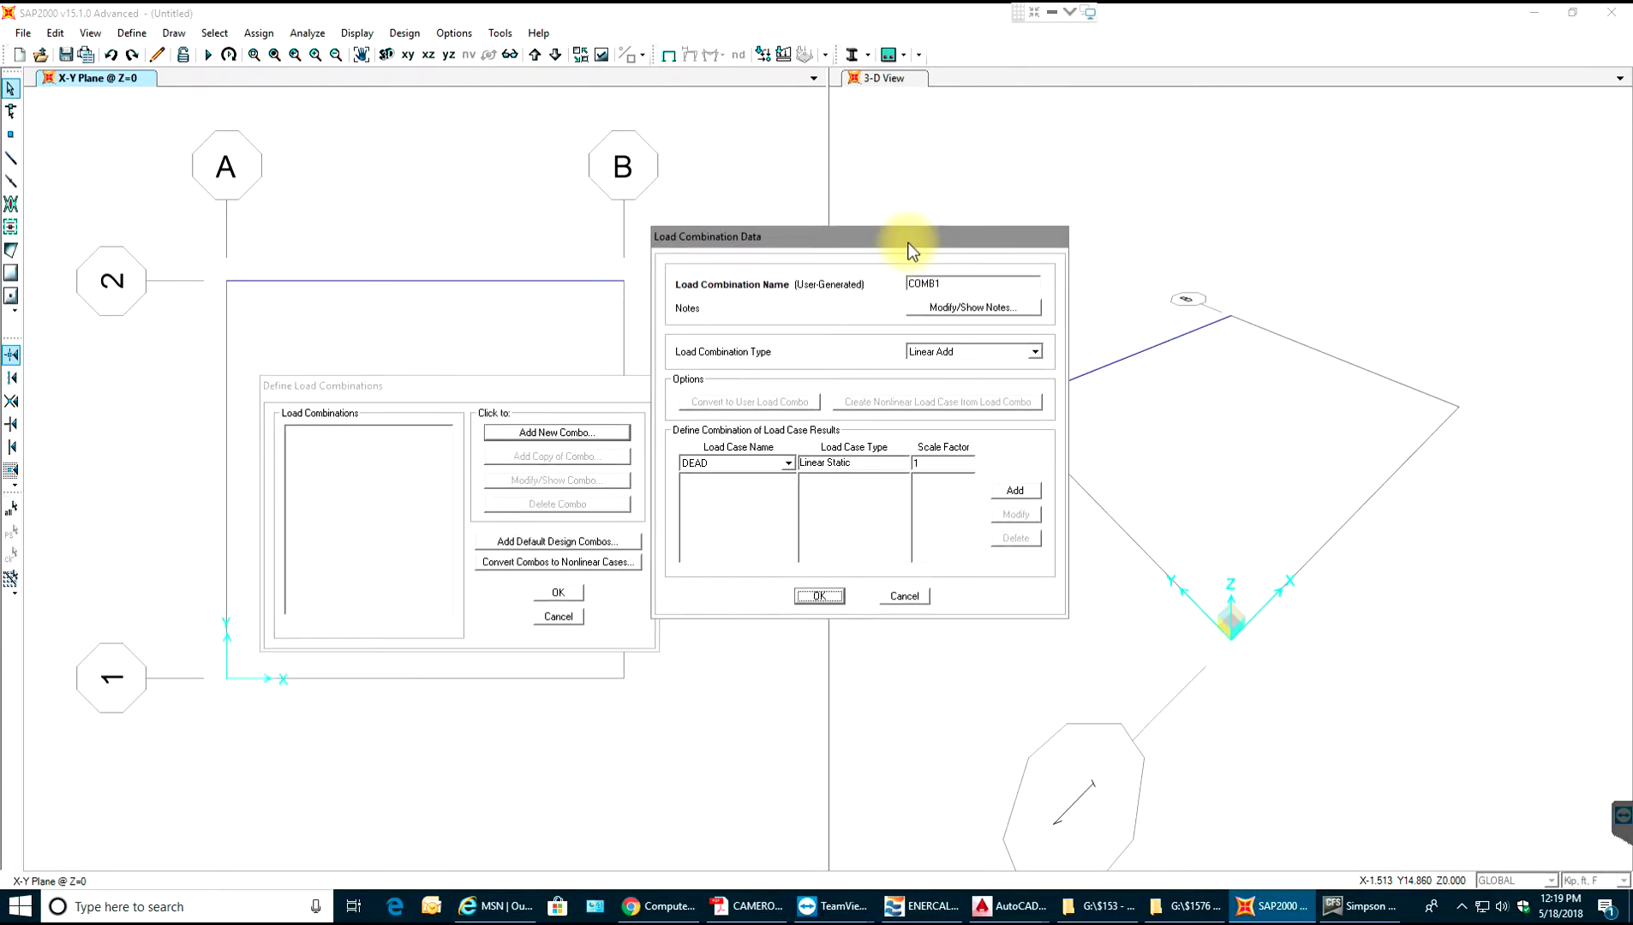
pyautogui.moveTo(912, 248); pyautogui.dragTo(964, 241)
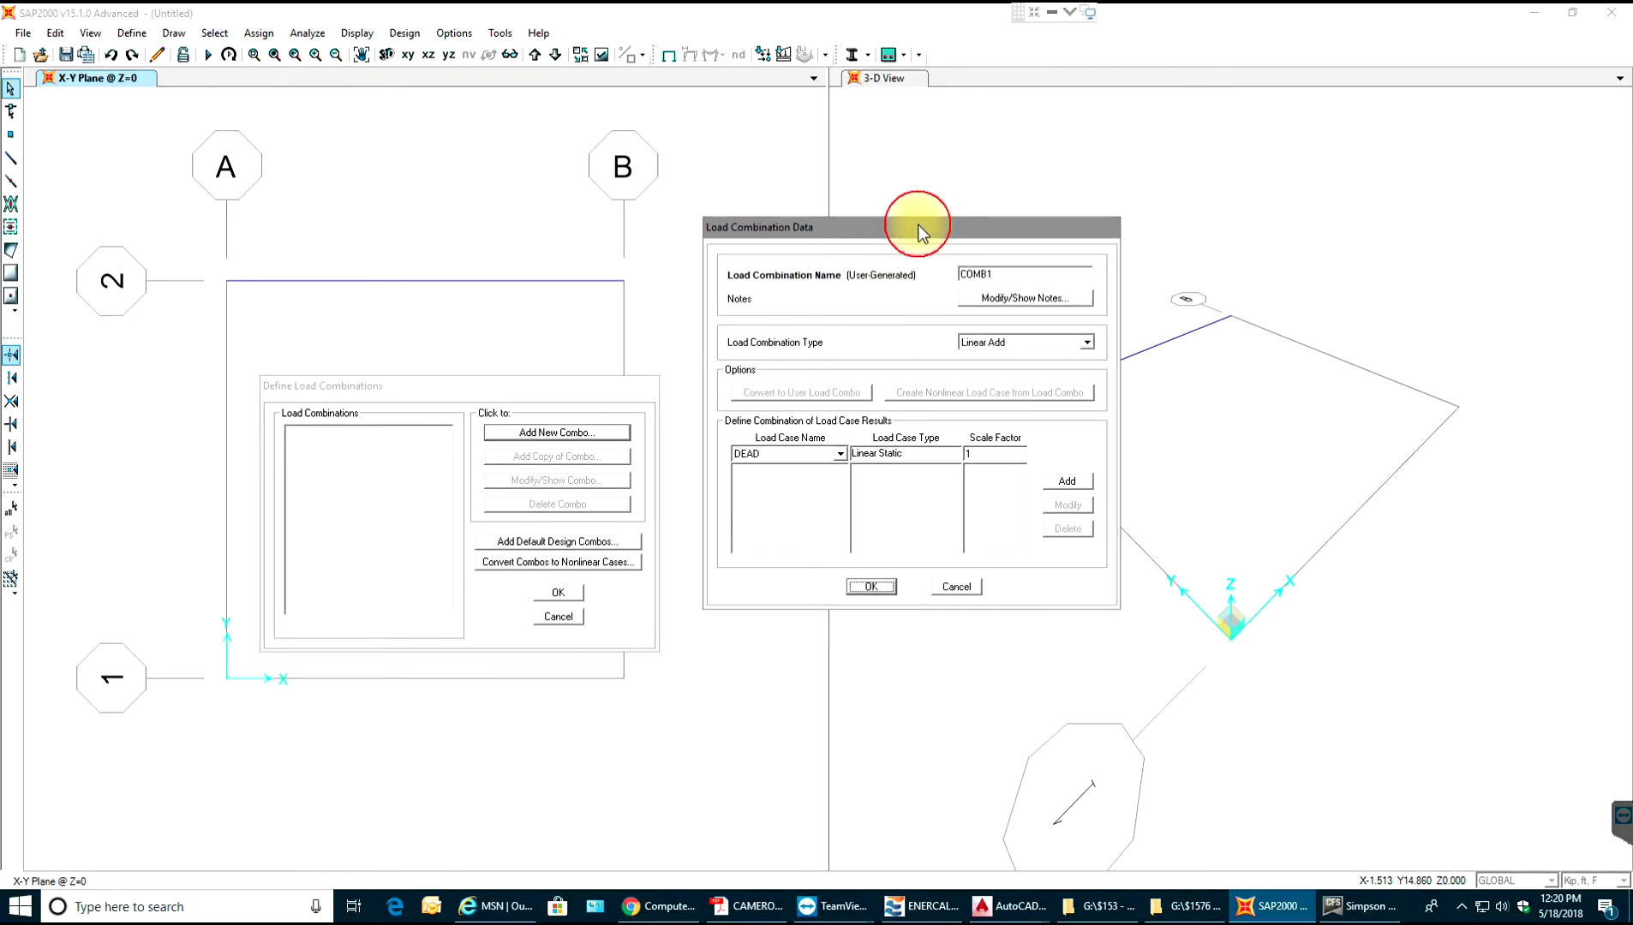
pyautogui.moveTo(926, 230); pyautogui.dragTo(955, 243)
pyautogui.click(1043, 287)
pyautogui.moveTo(1042, 287); pyautogui.dragTo(985, 285)
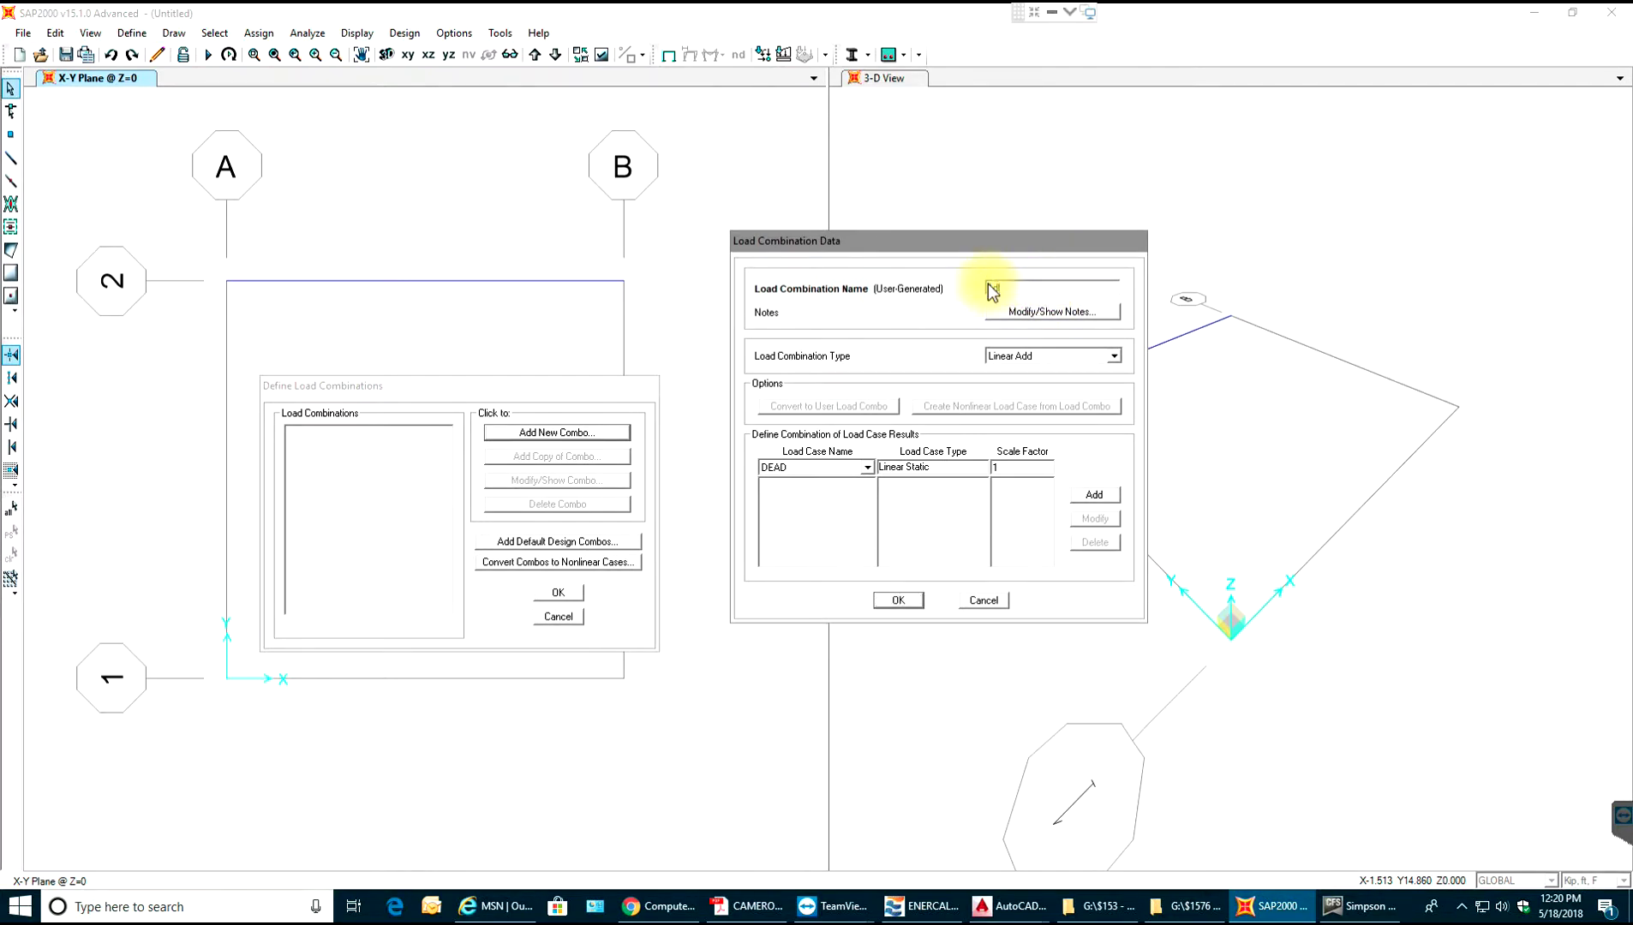
pyautogui.click(1032, 279)
# Add DEAD and Live to the 1dl+1ll combination, each at scale factor 1.
pyautogui.click(1093, 493)
pyautogui.click(867, 467)
pyautogui.click(832, 495)
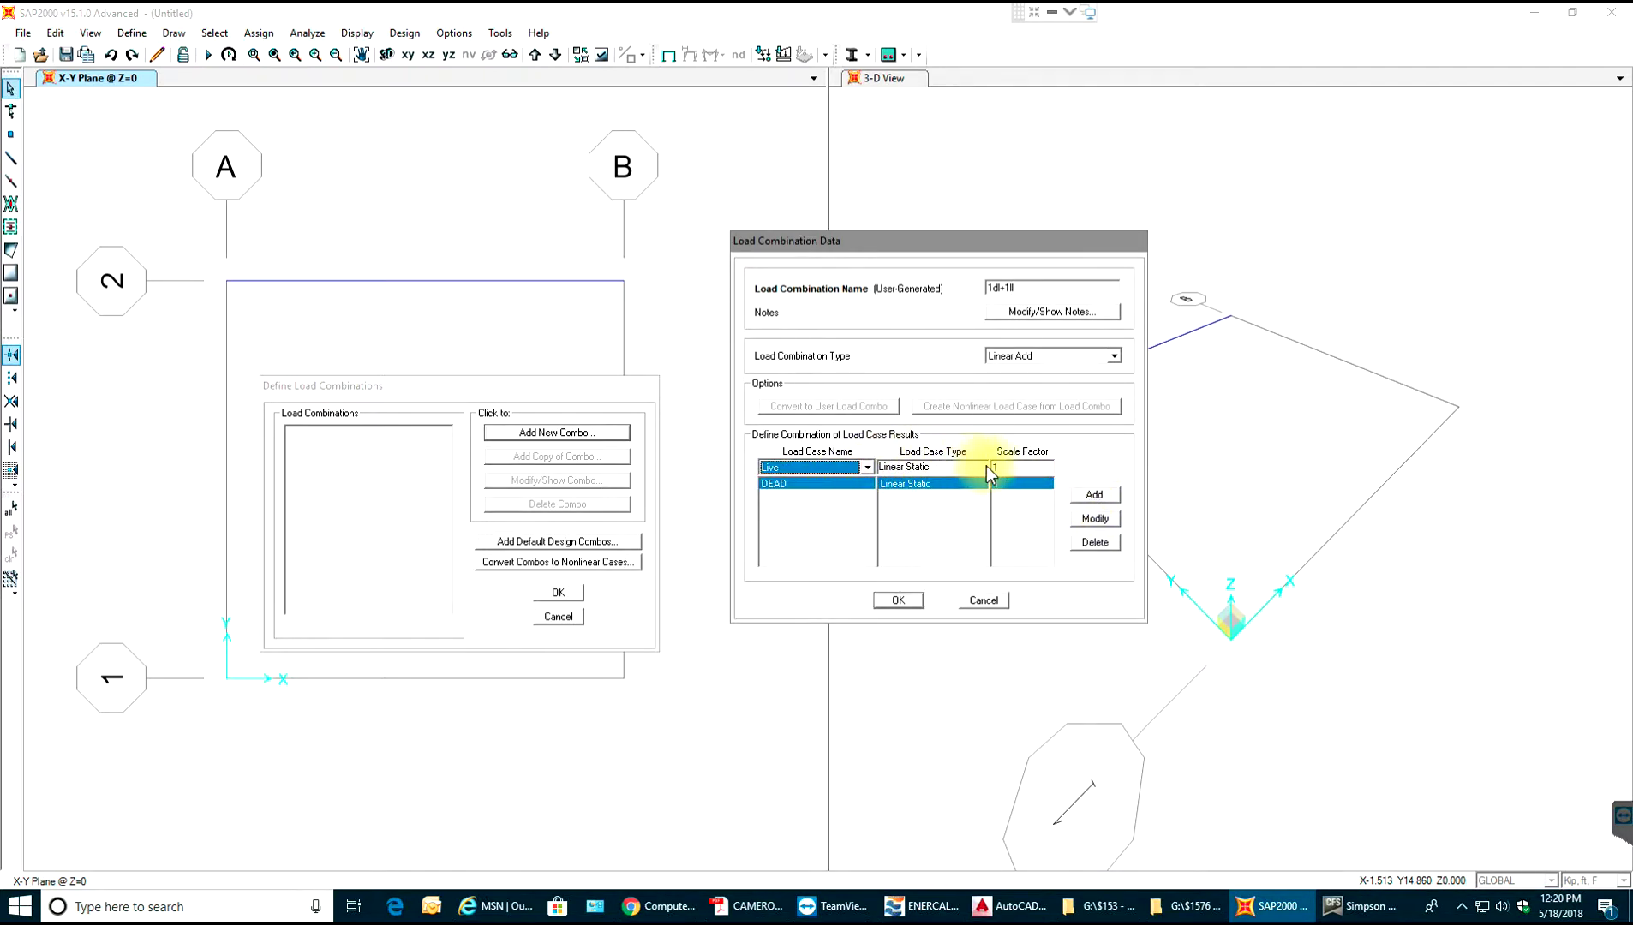
pyautogui.click(1101, 494)
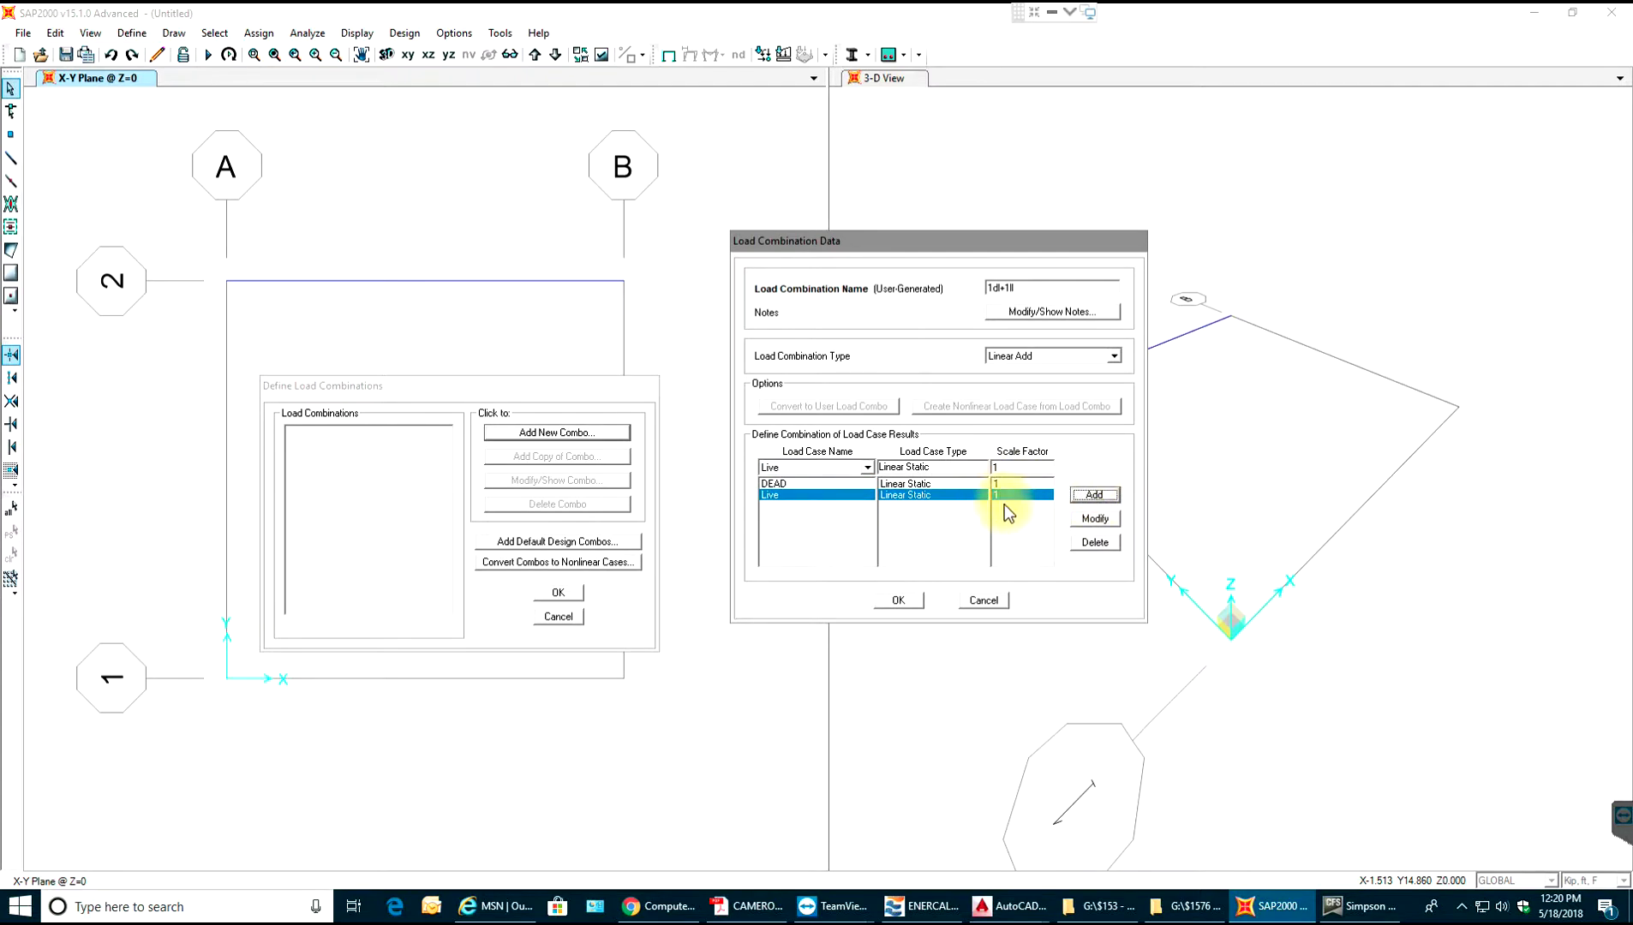
# Save 1dl+1ll, then start combination 1.2DL+1.6LL with DEAD at factor 1.2.
pyautogui.click(898, 600)
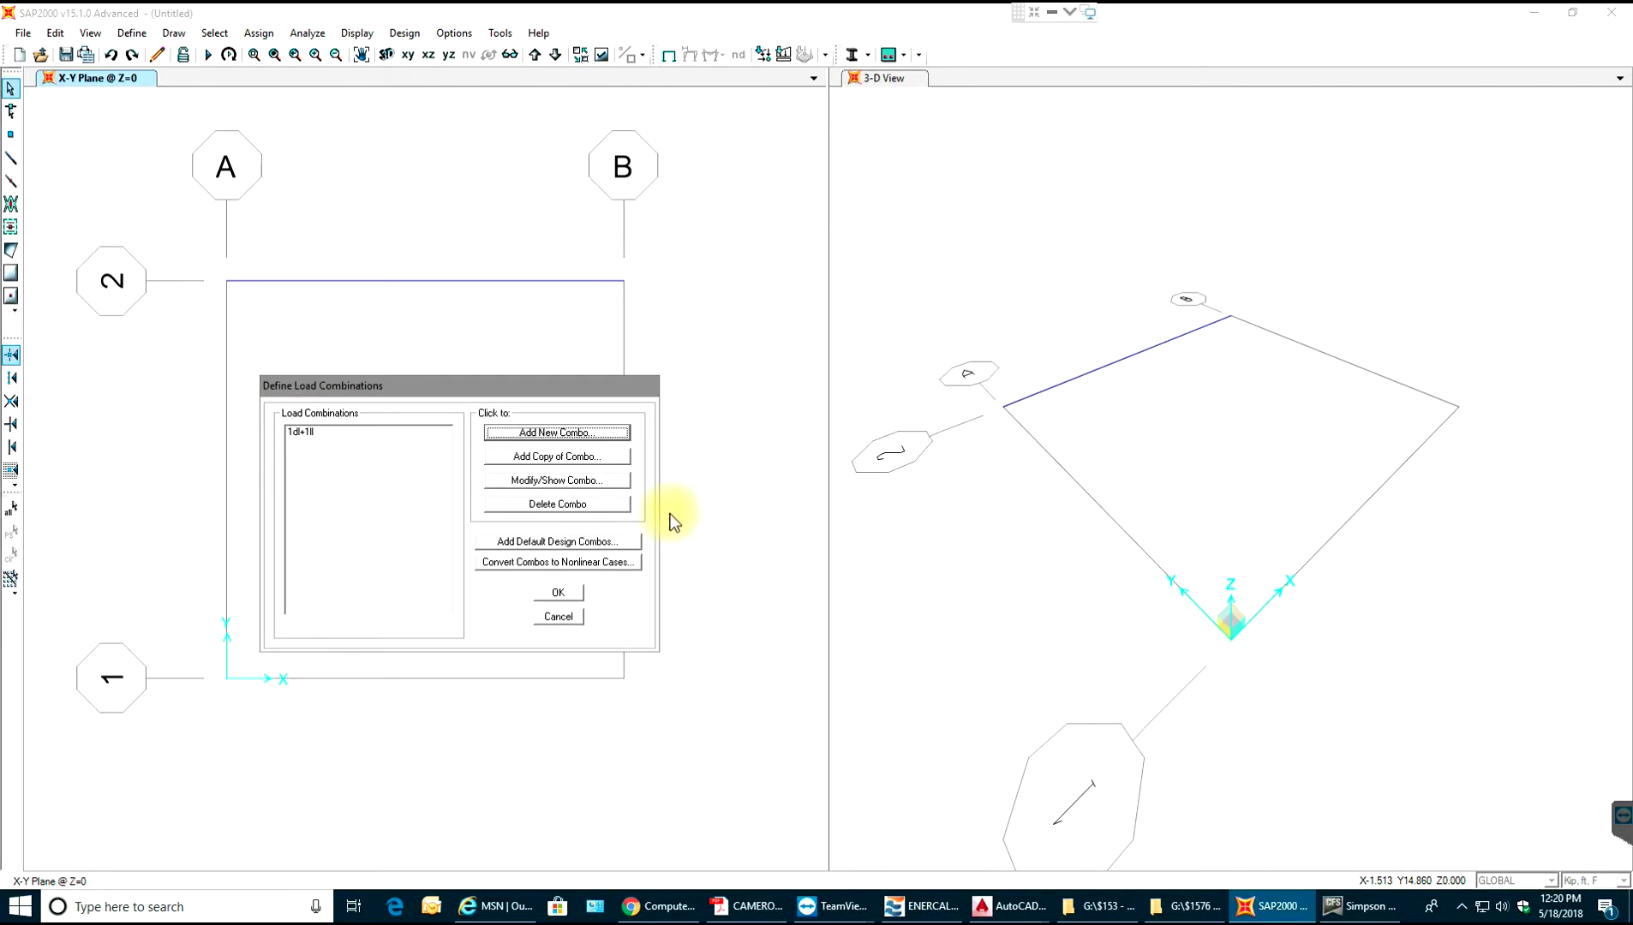
pyautogui.click(556, 435)
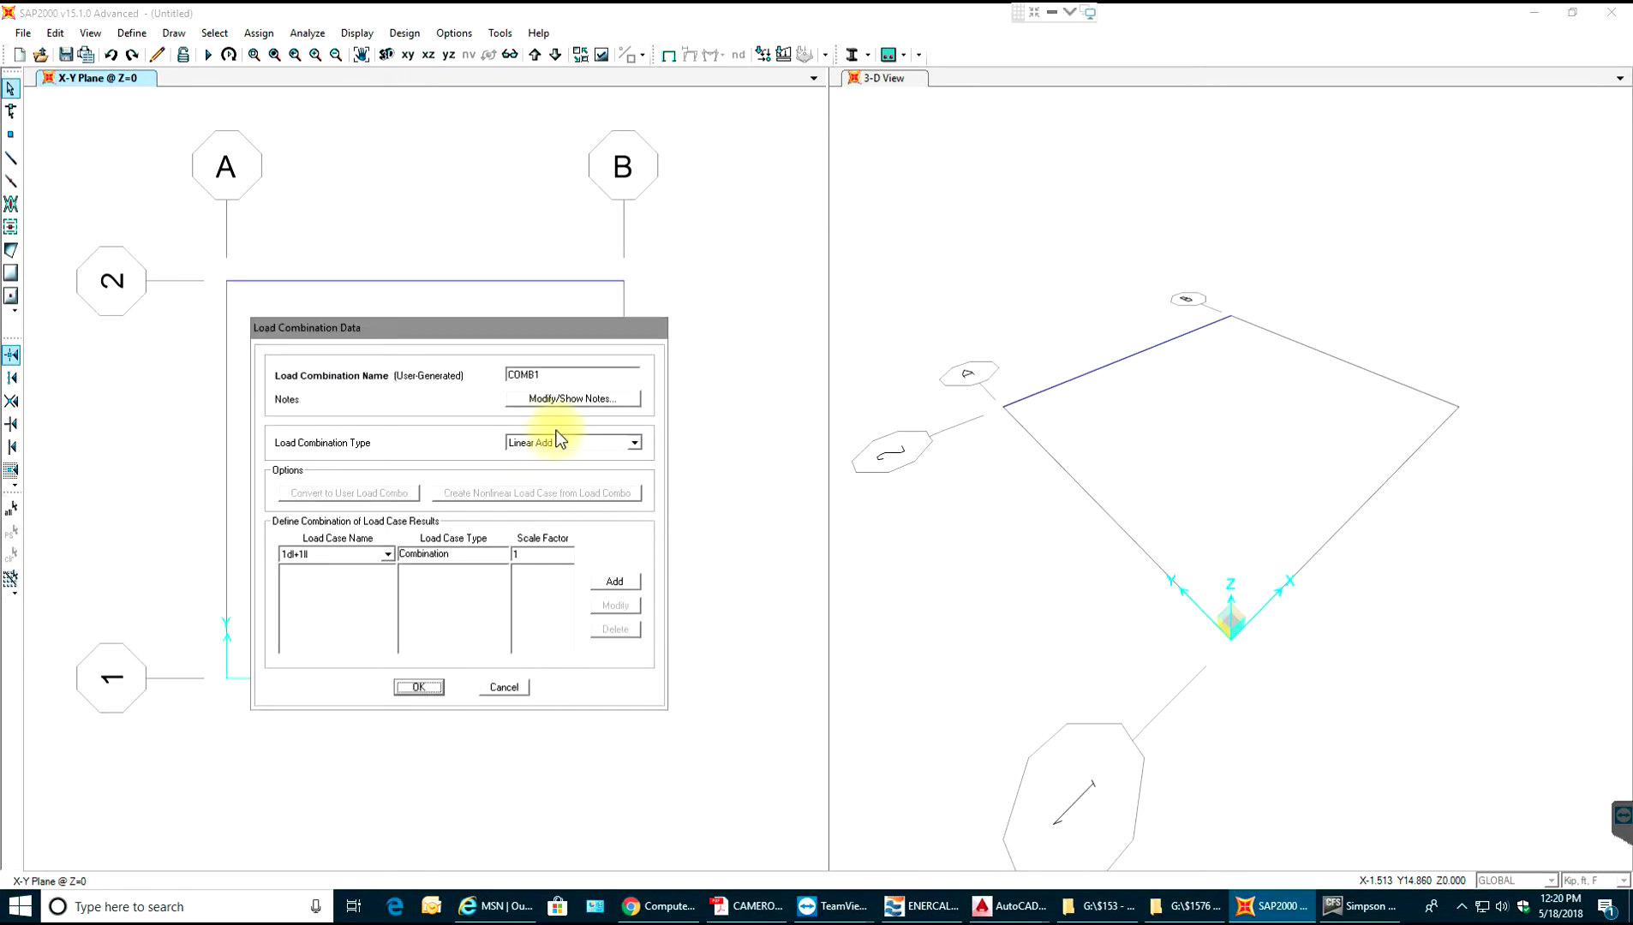
pyautogui.moveTo(548, 373); pyautogui.dragTo(504, 366)
pyautogui.write('1.2DL+1.6LL')
pyautogui.doubleClick(528, 554)
pyautogui.click(388, 555)
pyautogui.click(345, 581)
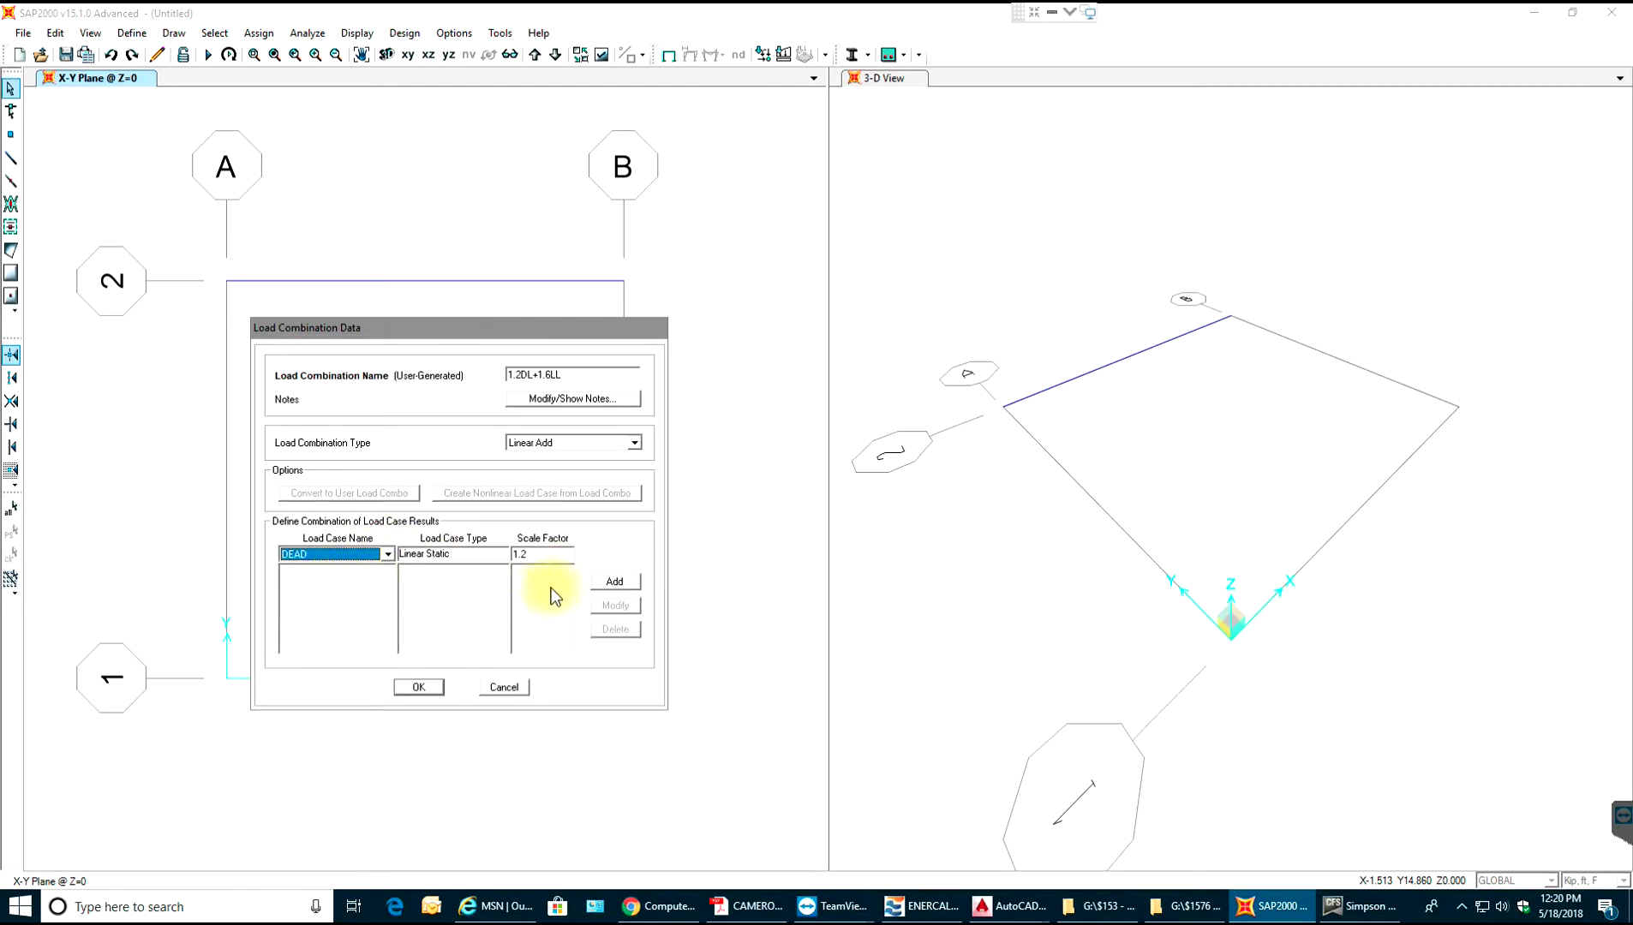
pyautogui.click(609, 580)
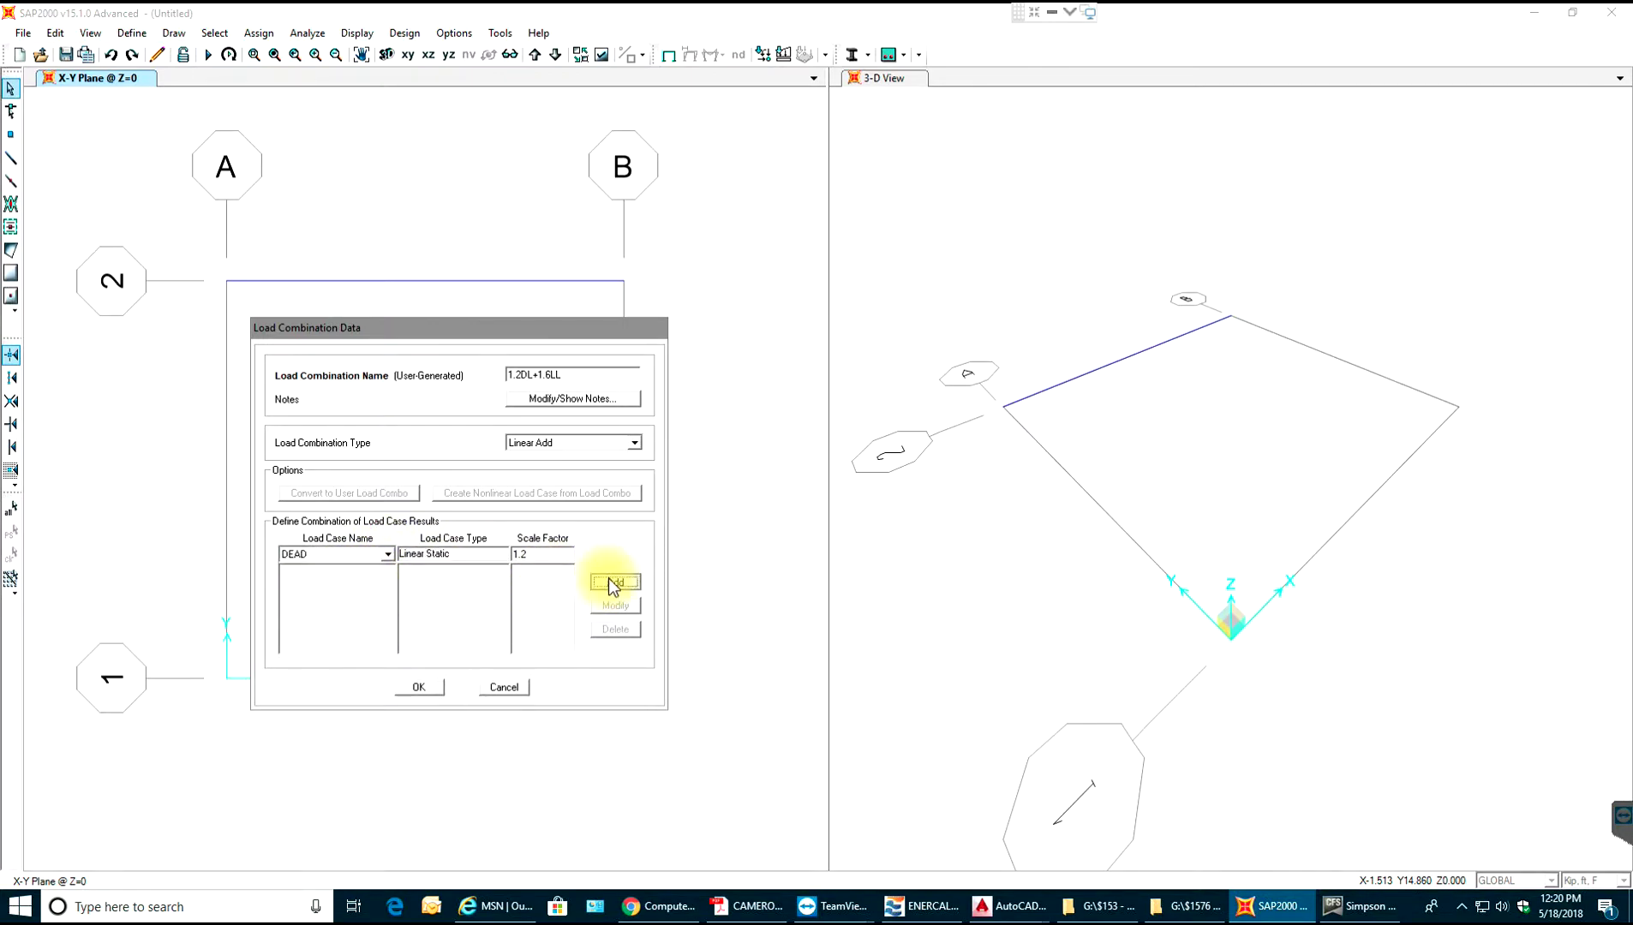
# Add Live at factor 1.6 and save the 1.2DL+1.6LL combination.
pyautogui.click(389, 554)
pyautogui.click(351, 590)
pyautogui.doubleClick(528, 556)
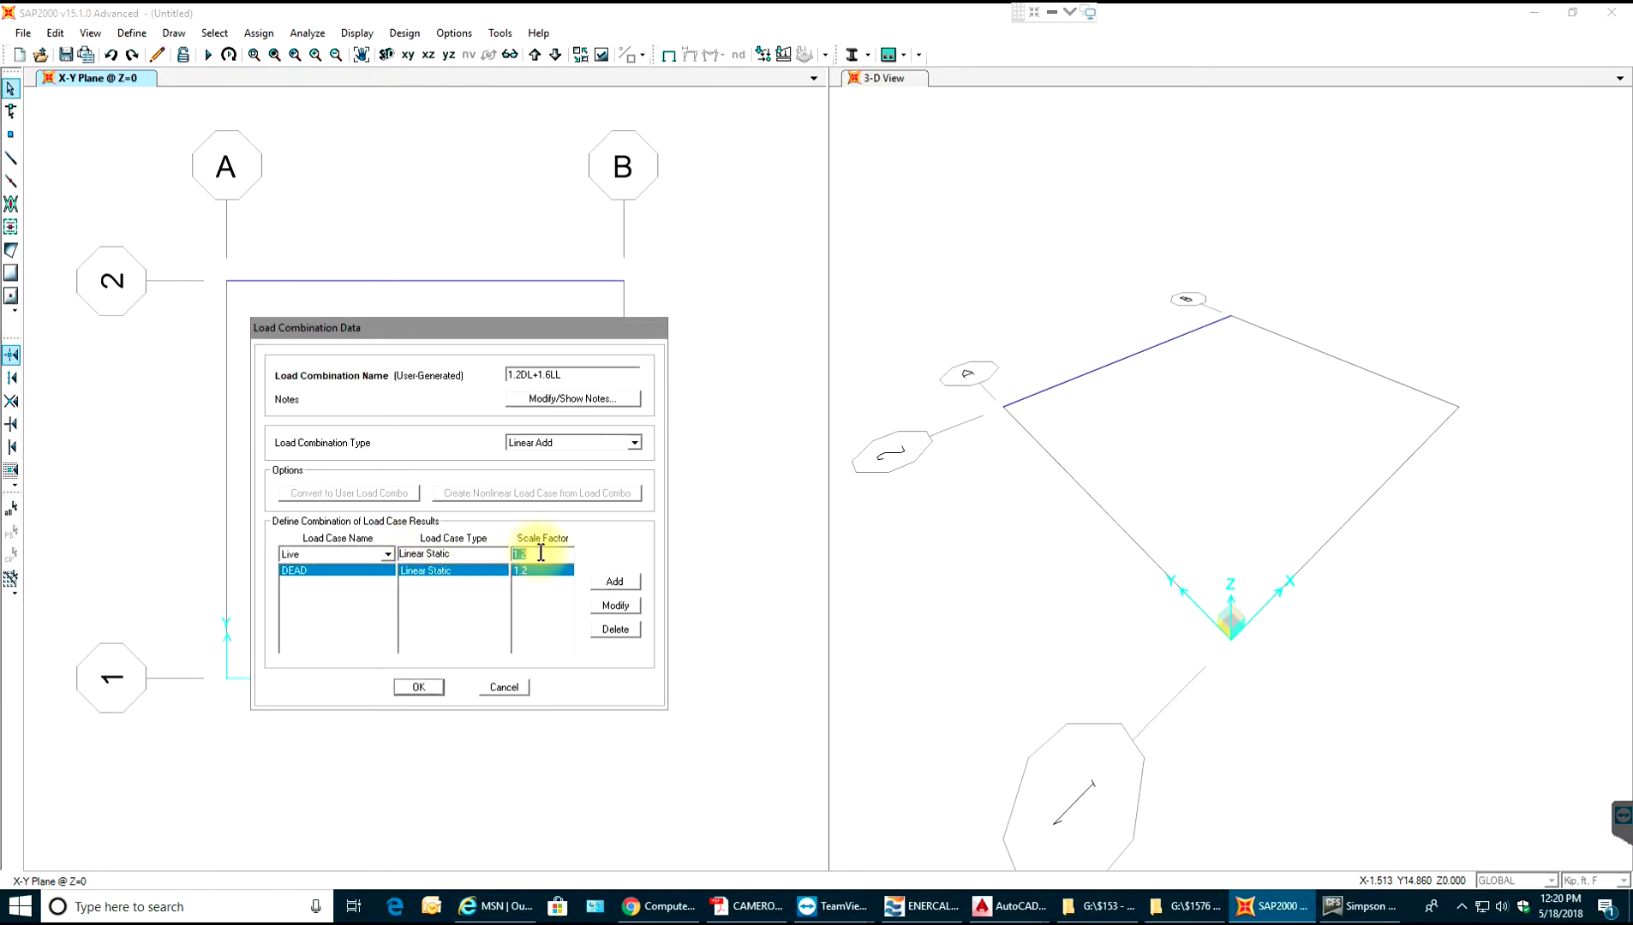
pyautogui.write('1.6')
pyautogui.click(610, 582)
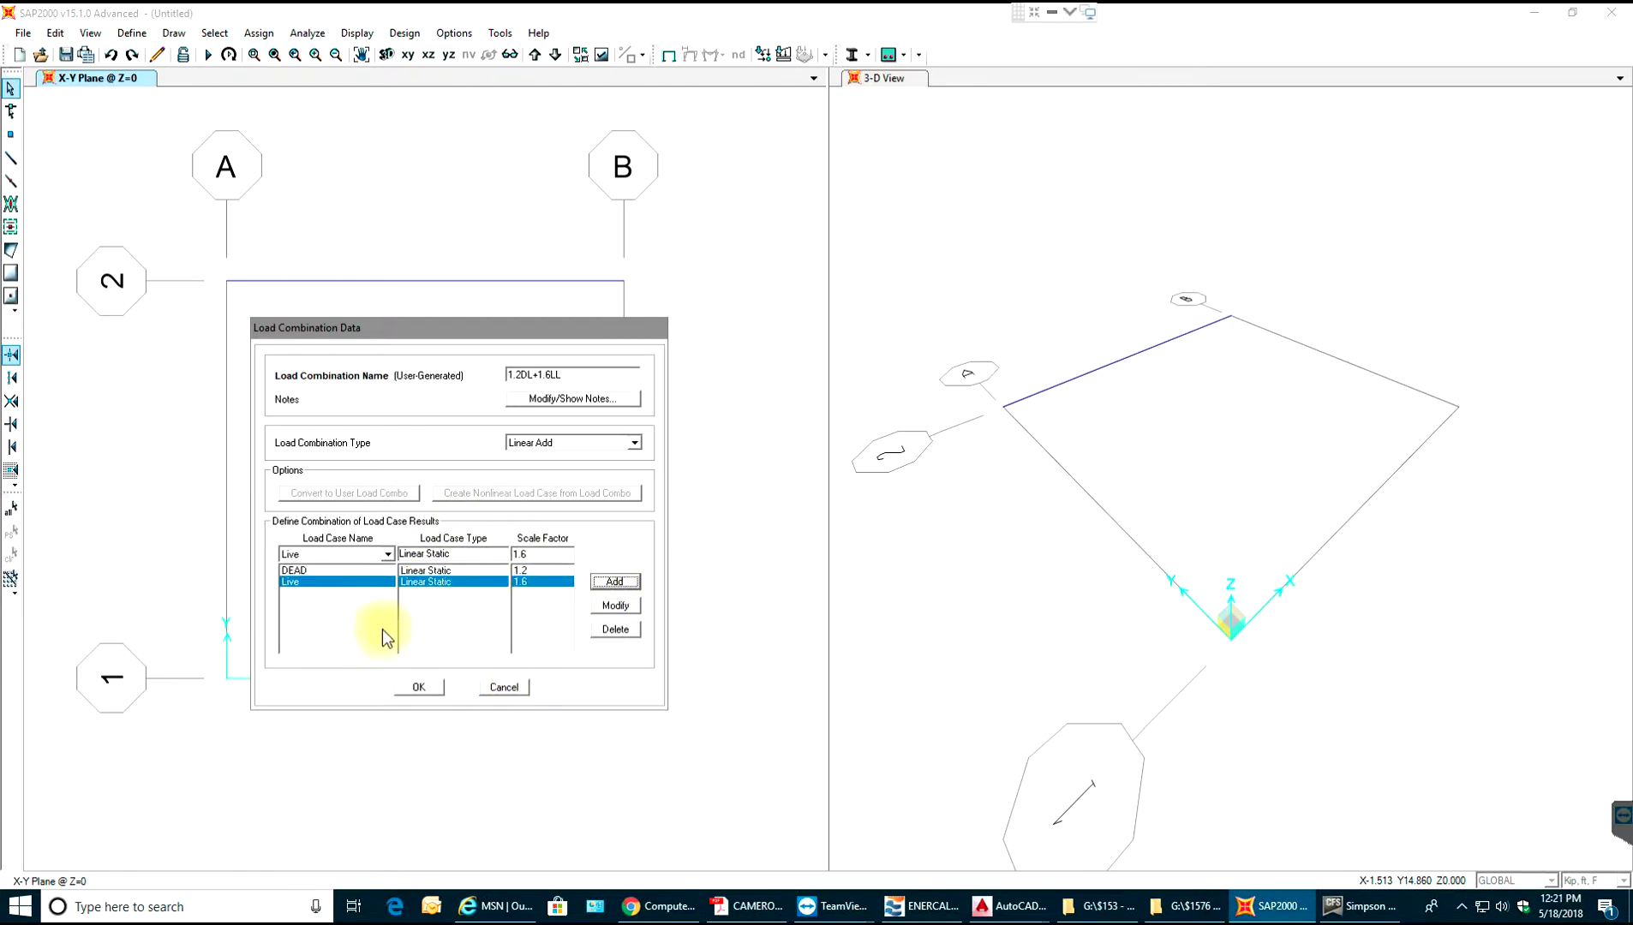
pyautogui.click(420, 687)
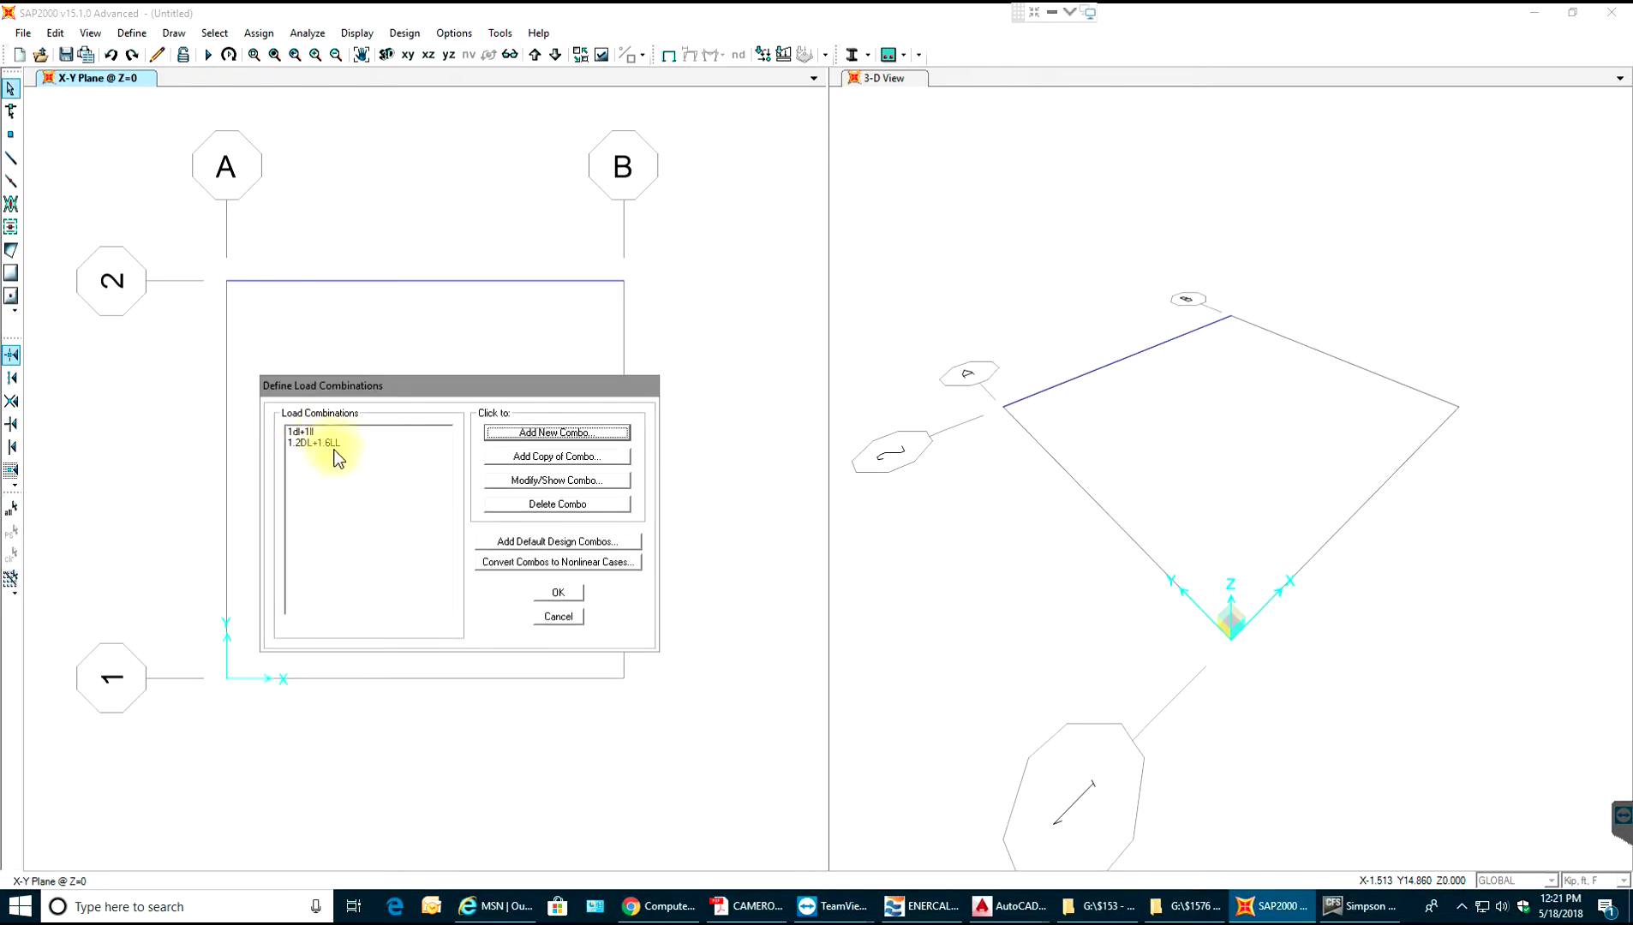
# Start a new load combination named 1DL+1LL+1SDL.
pyautogui.click(566, 432)
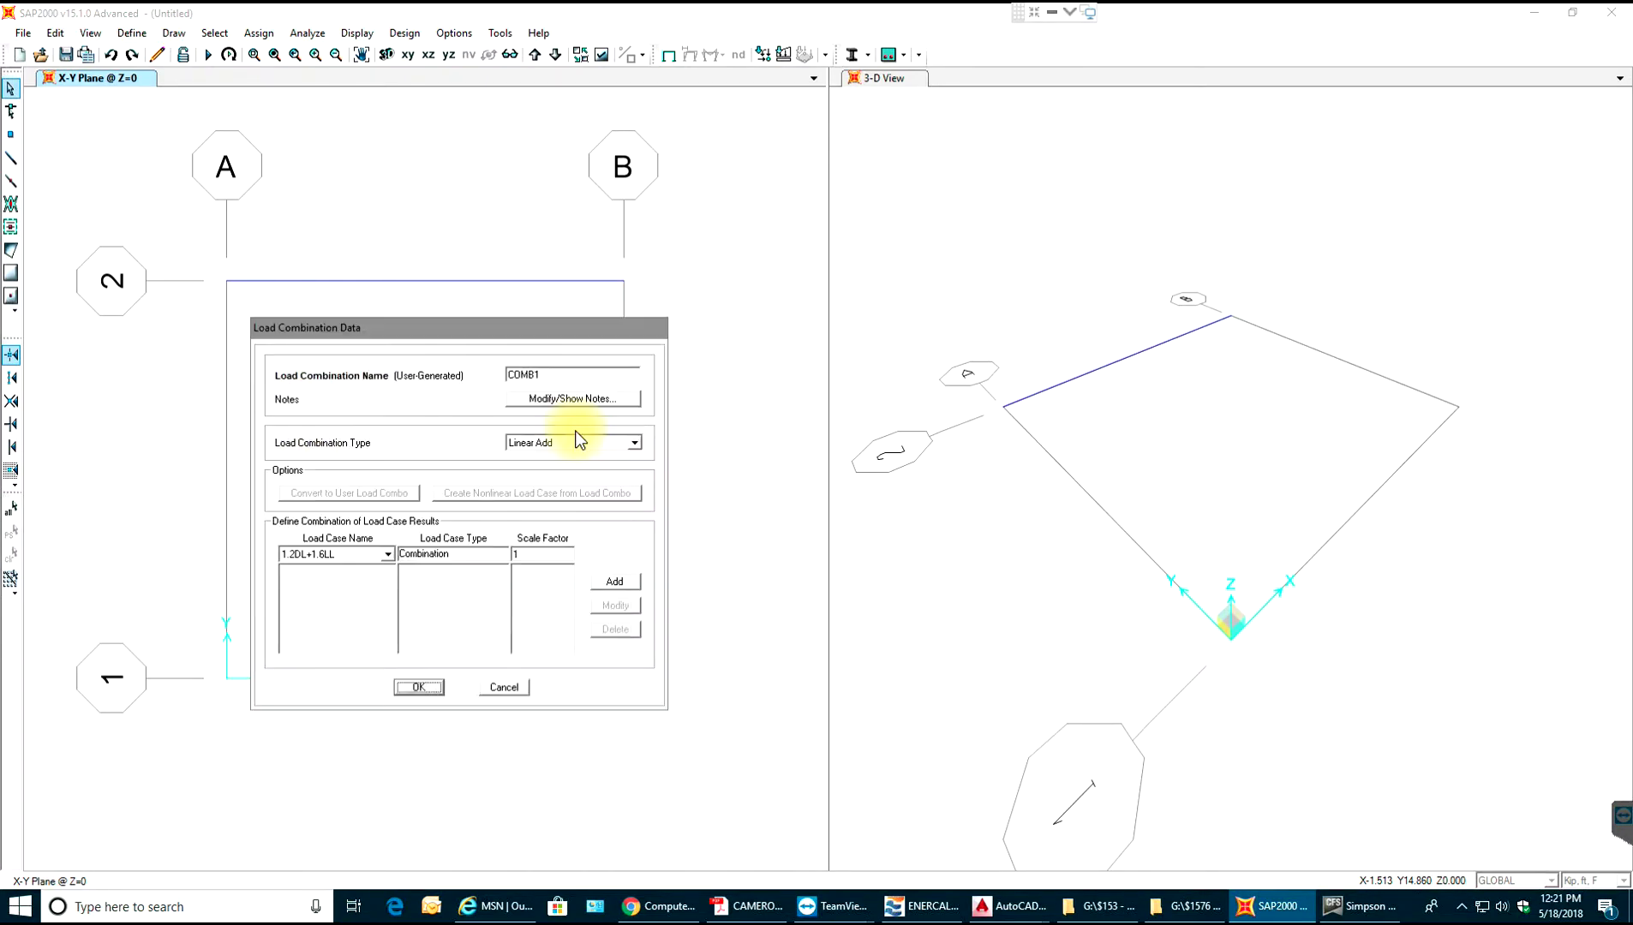
pyautogui.click(388, 554)
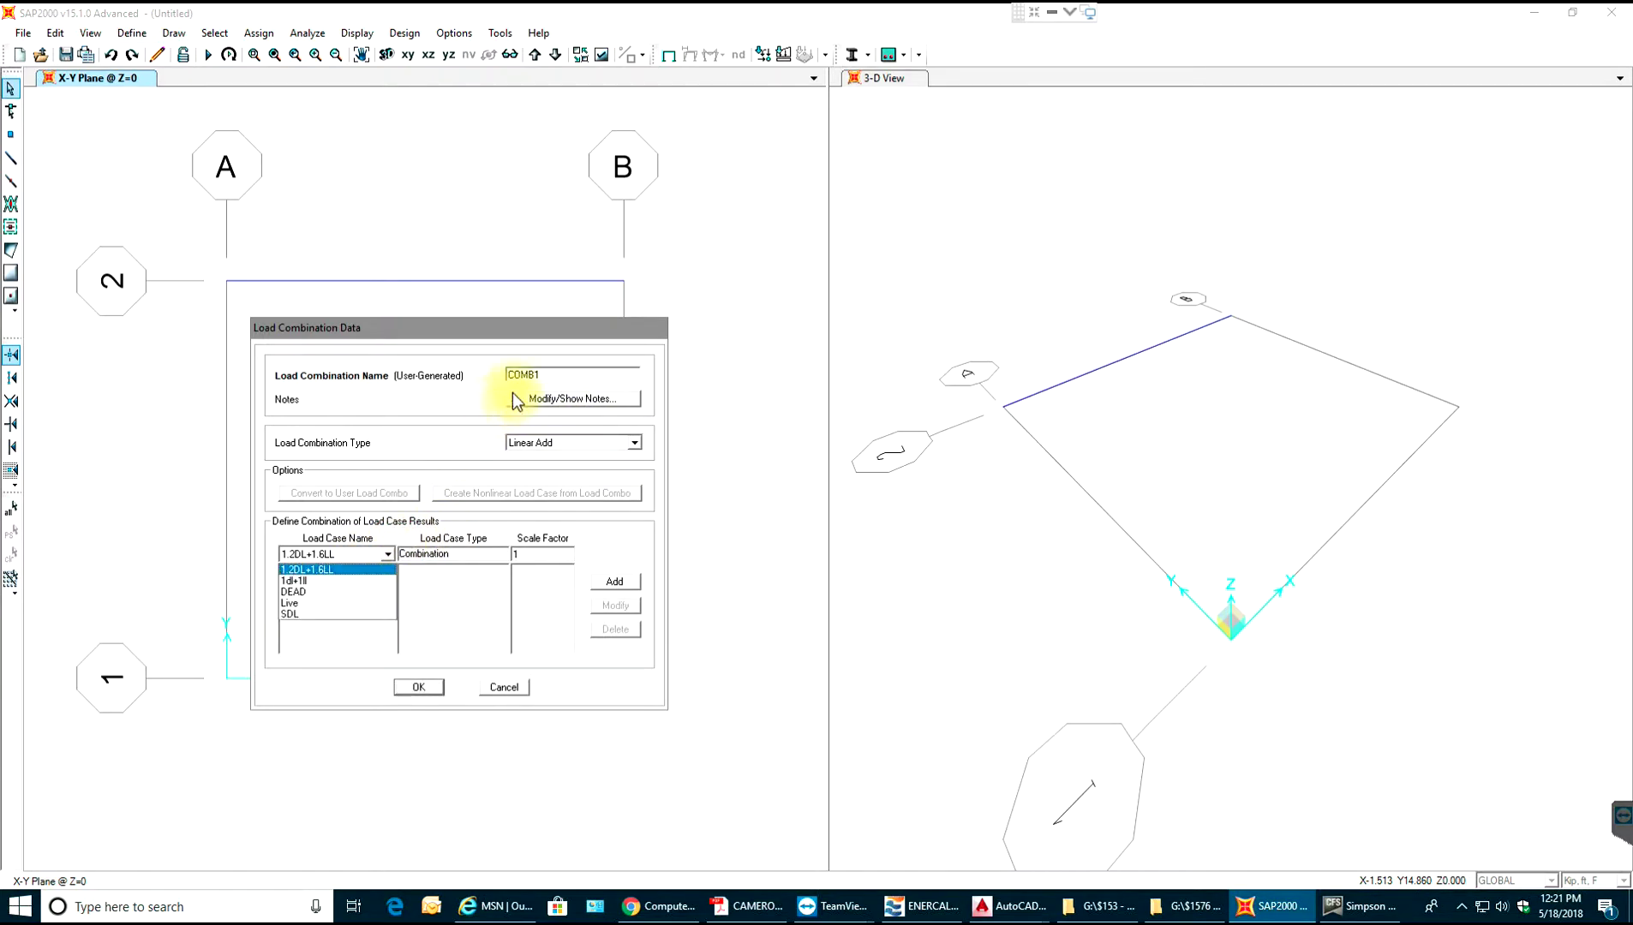
pyautogui.click(539, 375)
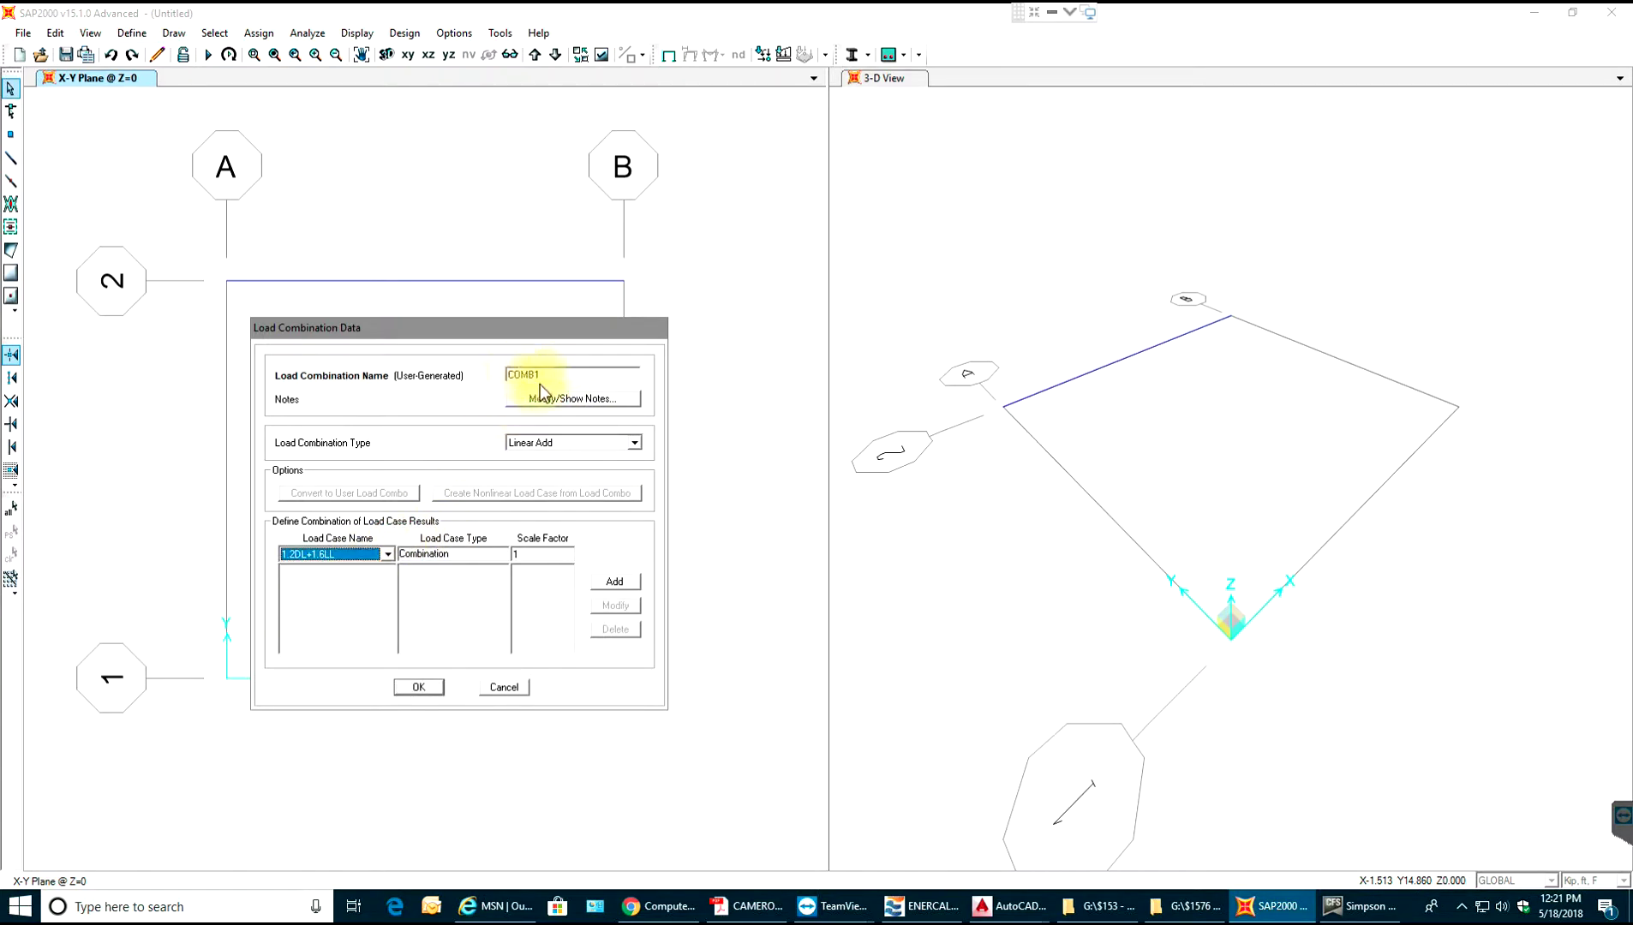
pyautogui.moveTo(540, 375); pyautogui.dragTo(510, 374)
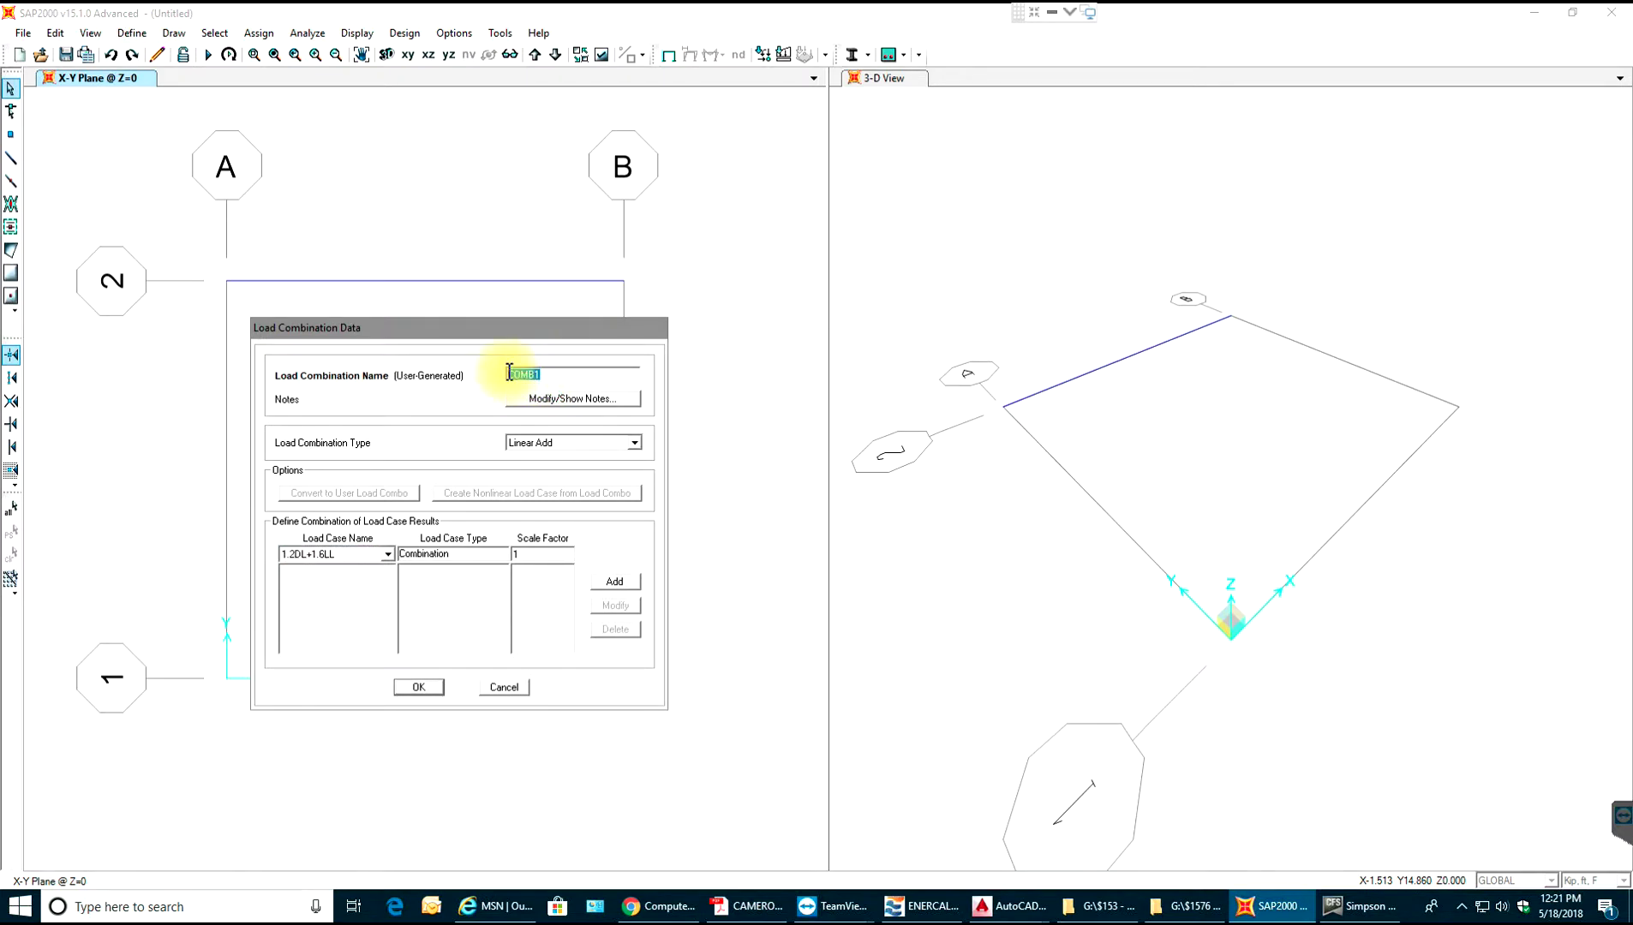
pyautogui.press('BackSpace')
pyautogui.write('1DL+1LL+1SDL')
# Add the 1dl+1ll combination and SDL, each at factor 1, and save it.
pyautogui.click(346, 556)
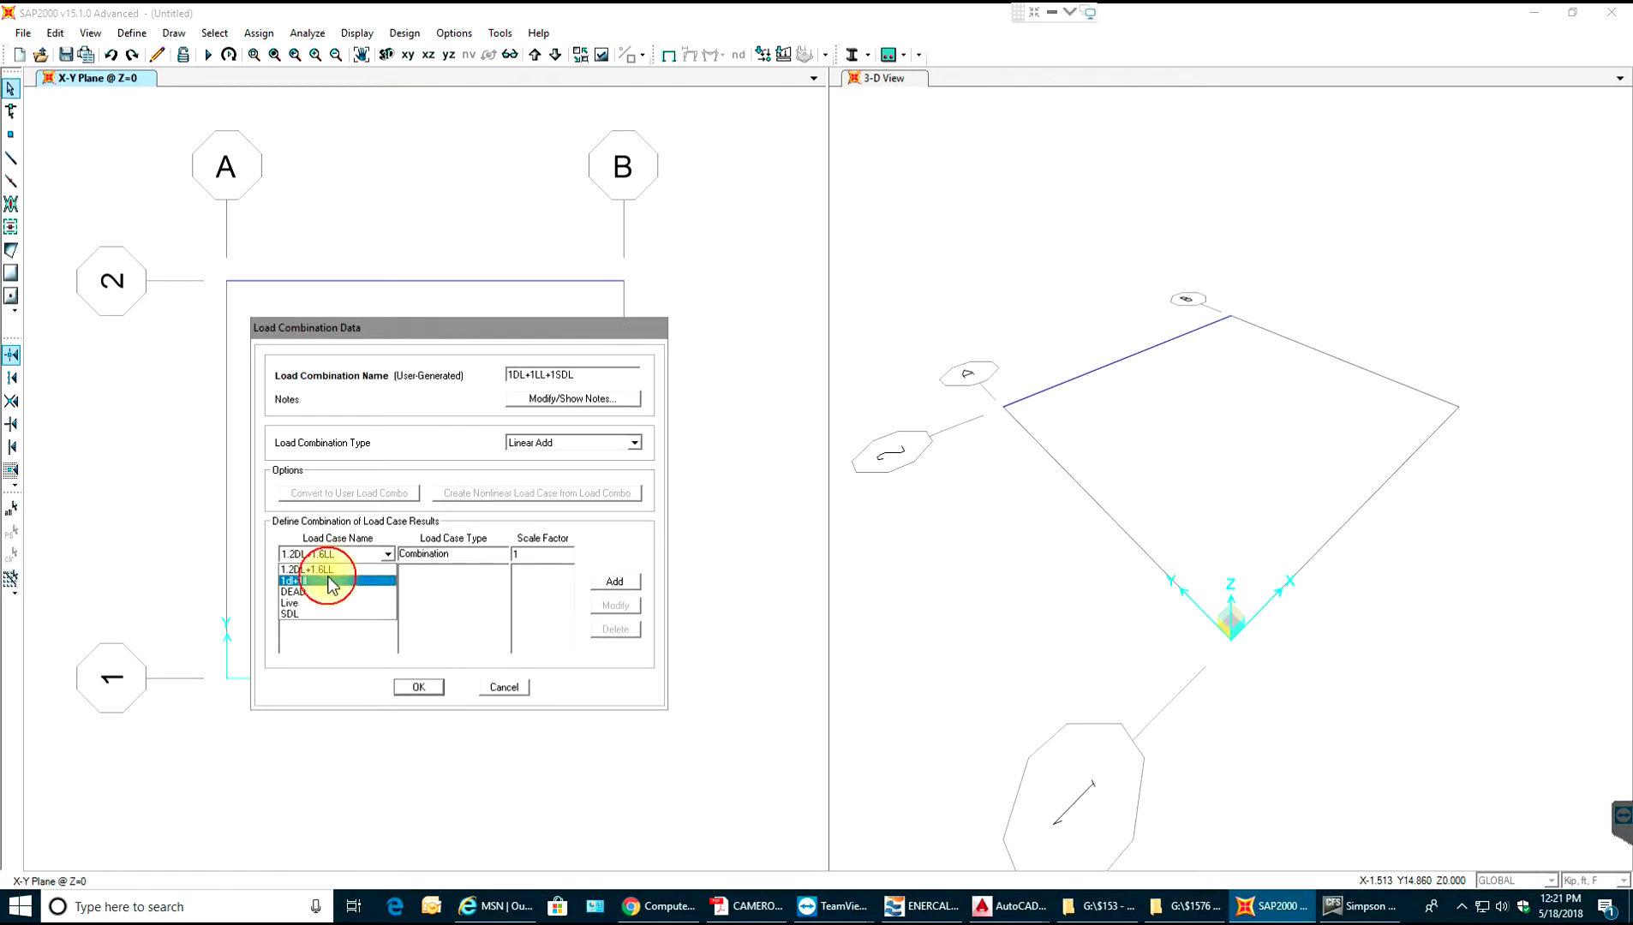
pyautogui.click(332, 582)
pyautogui.click(610, 581)
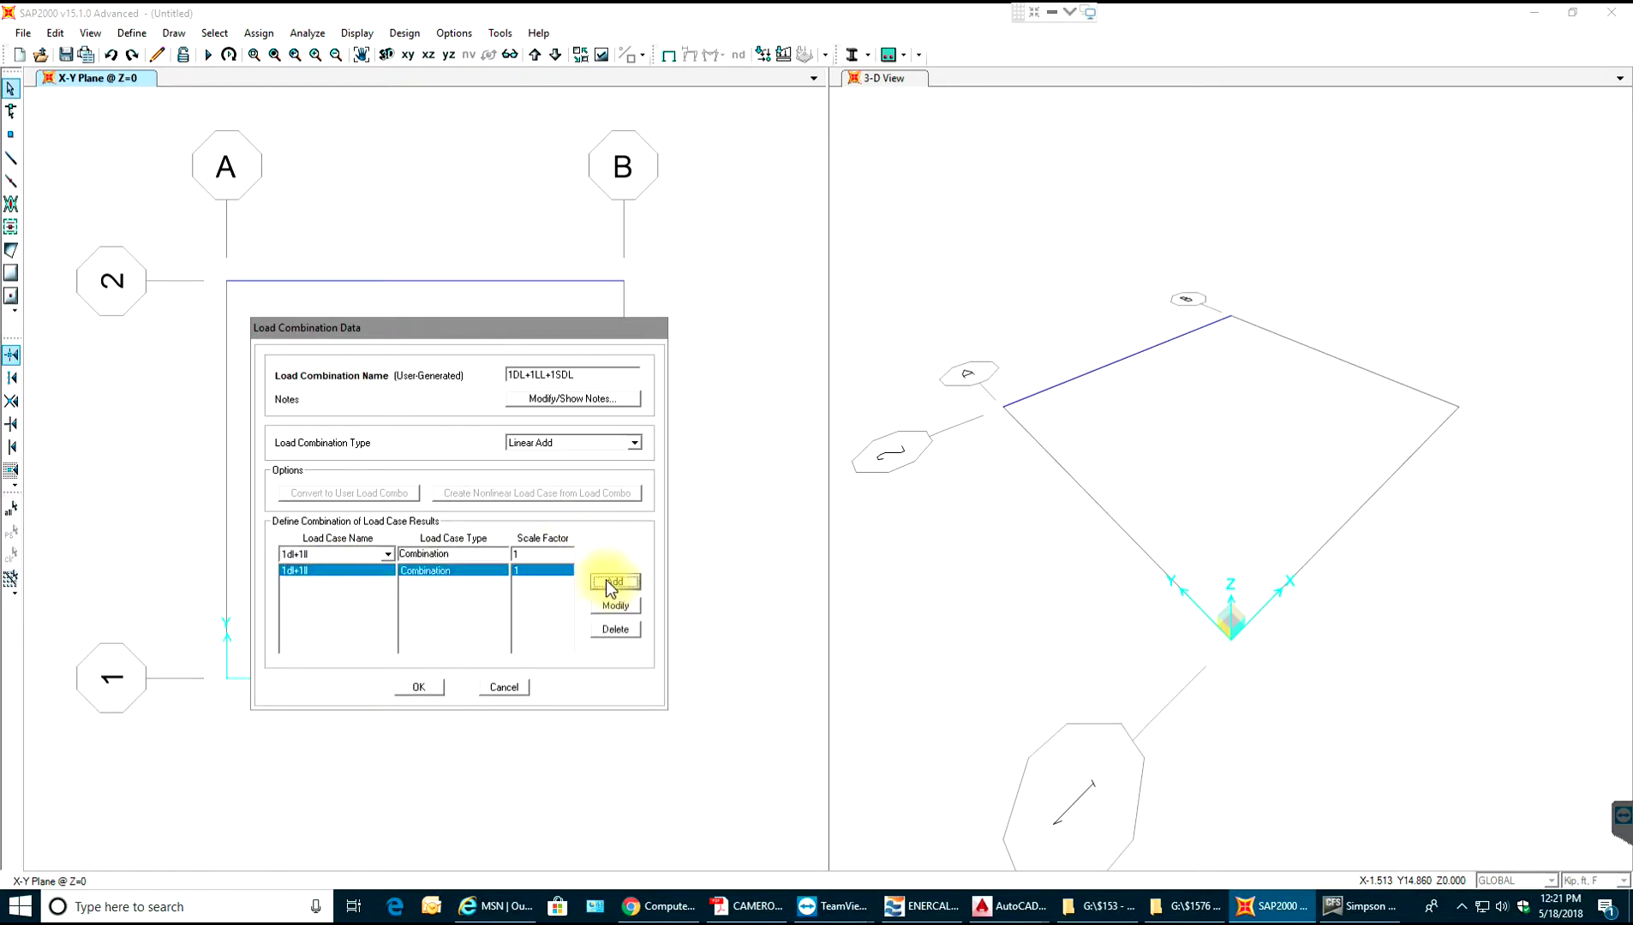
pyautogui.click(384, 555)
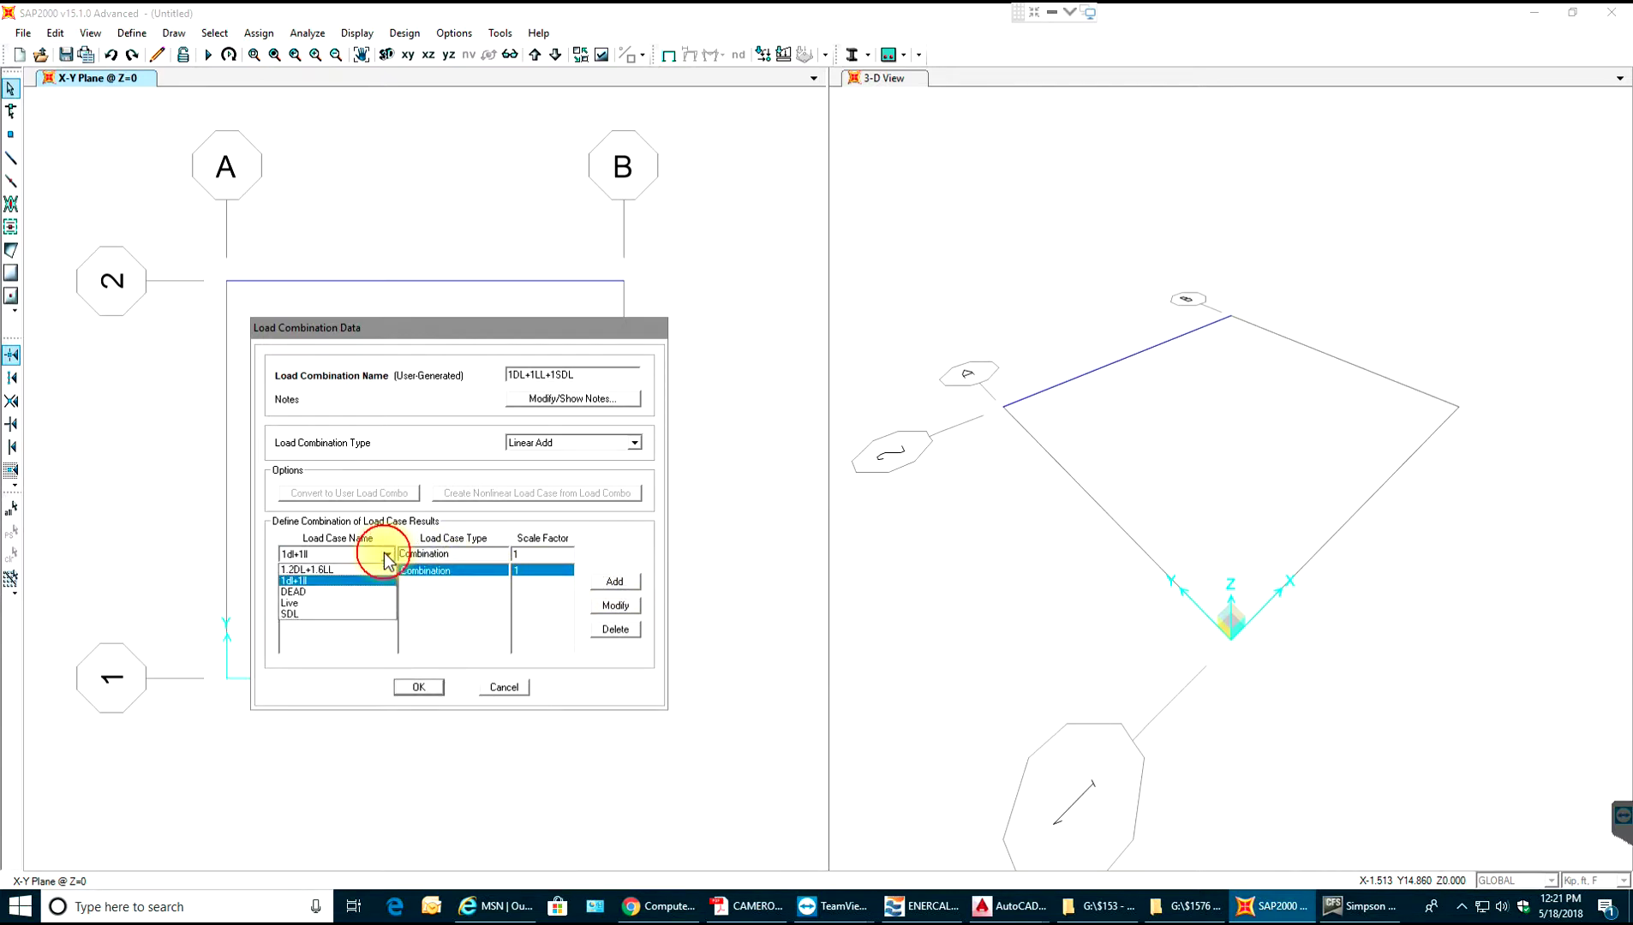
pyautogui.click(384, 552)
pyautogui.click(386, 554)
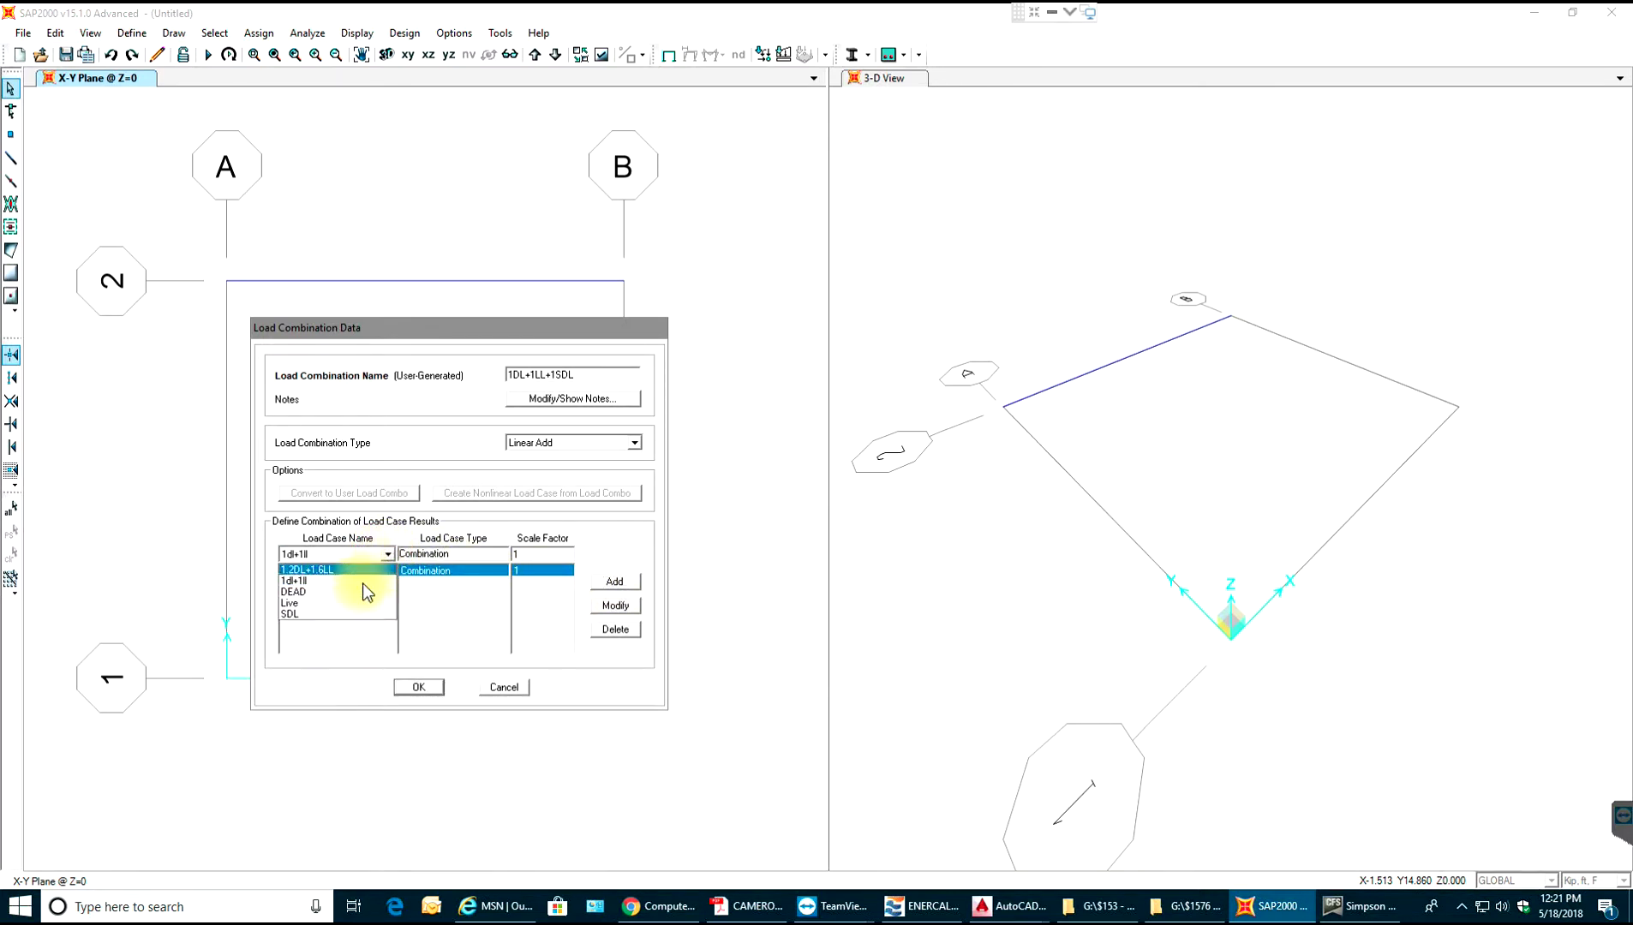
pyautogui.click(352, 615)
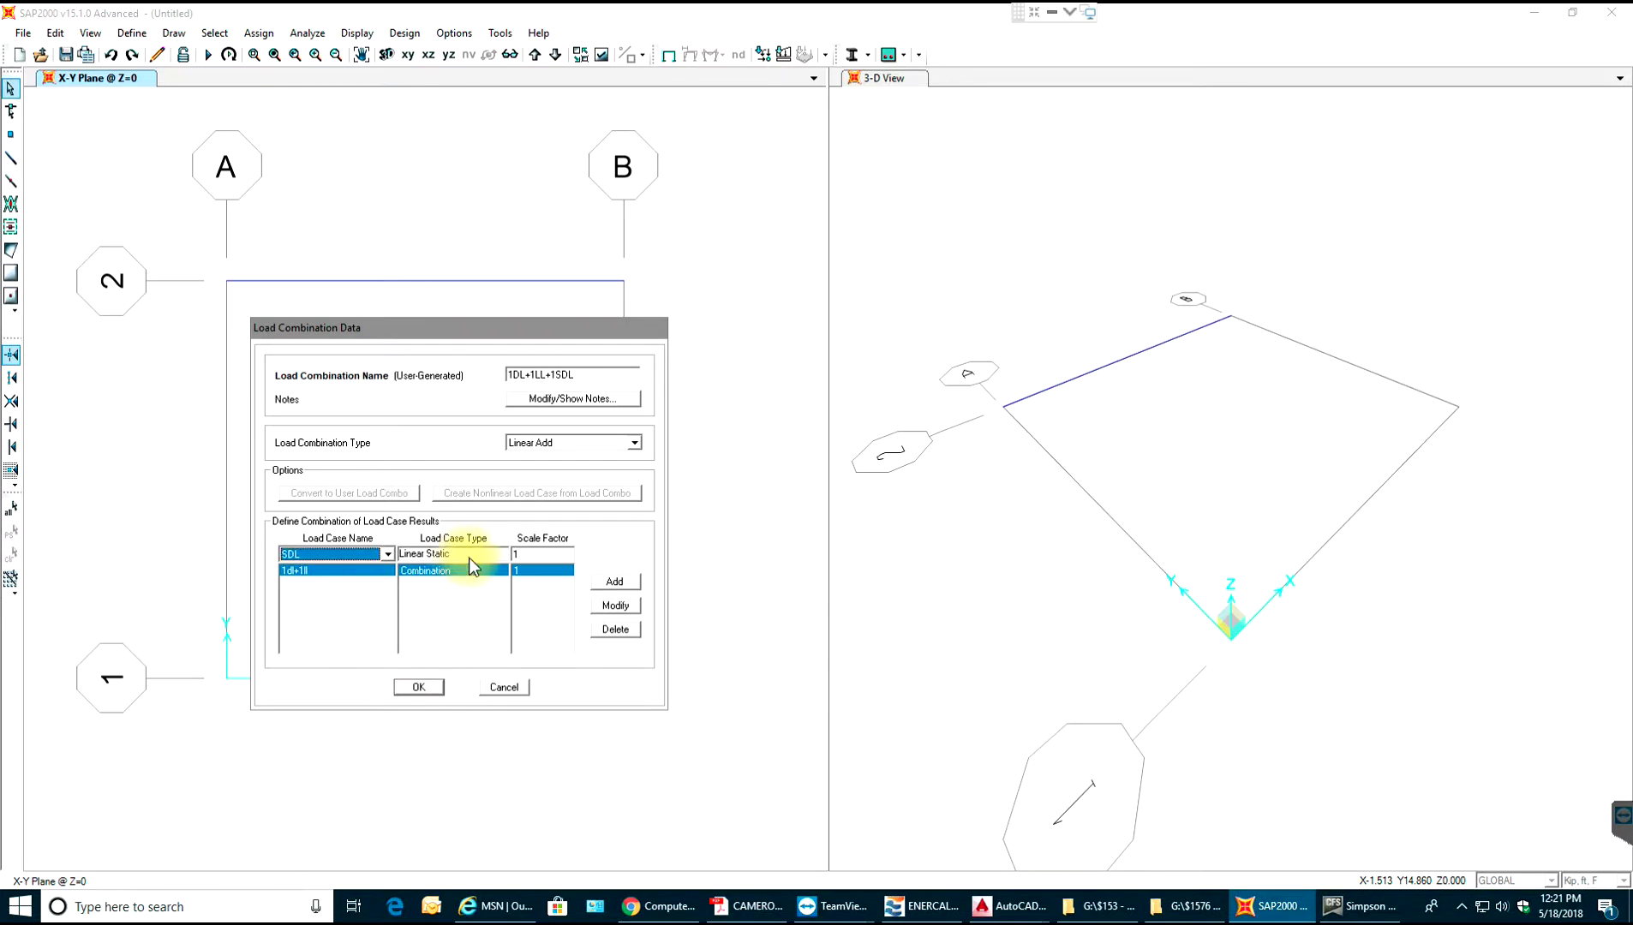
pyautogui.click(615, 580)
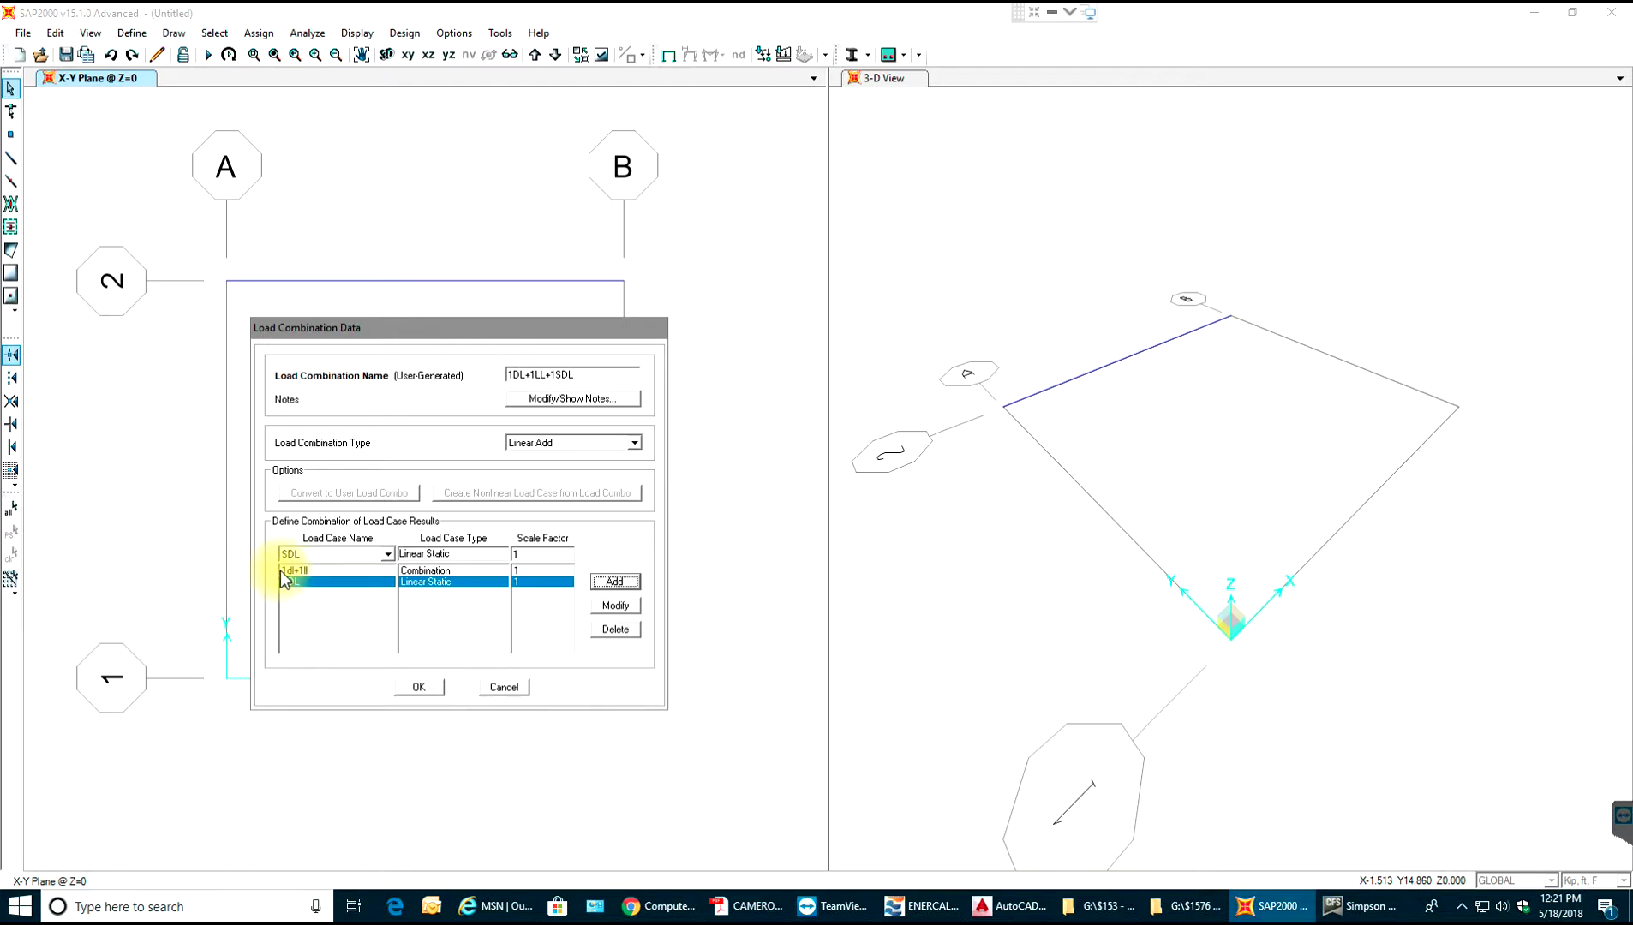
pyautogui.click(426, 685)
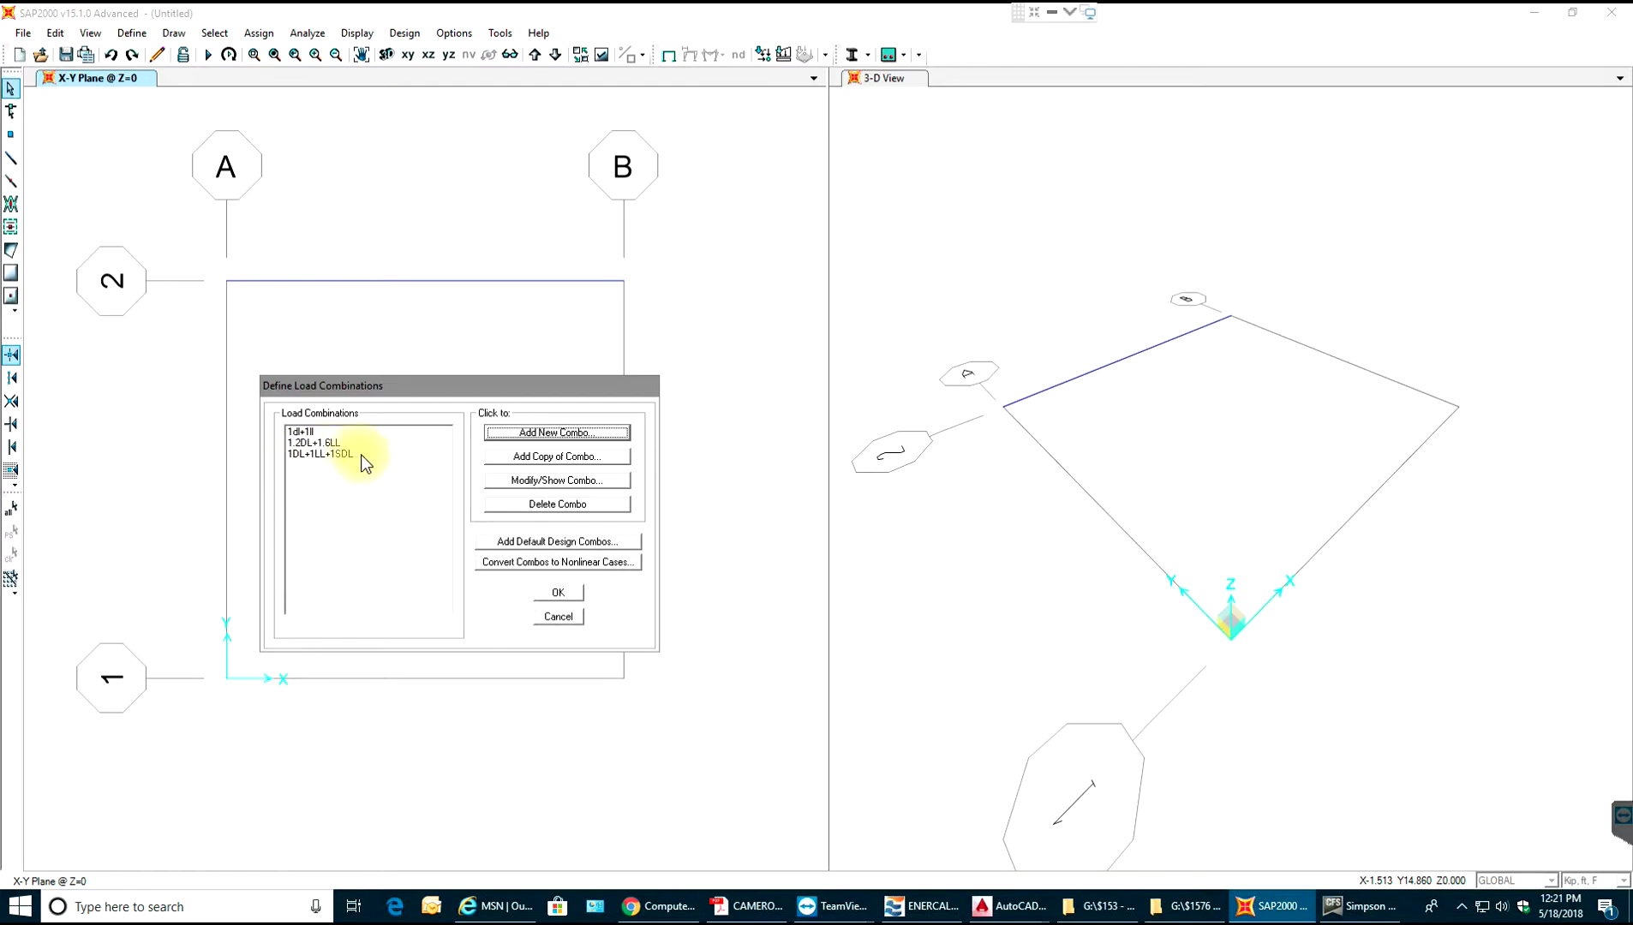
# Create the DL+SDL combination with DEAD and SDL at factor 1 each, and save it.
pyautogui.click(532, 434)
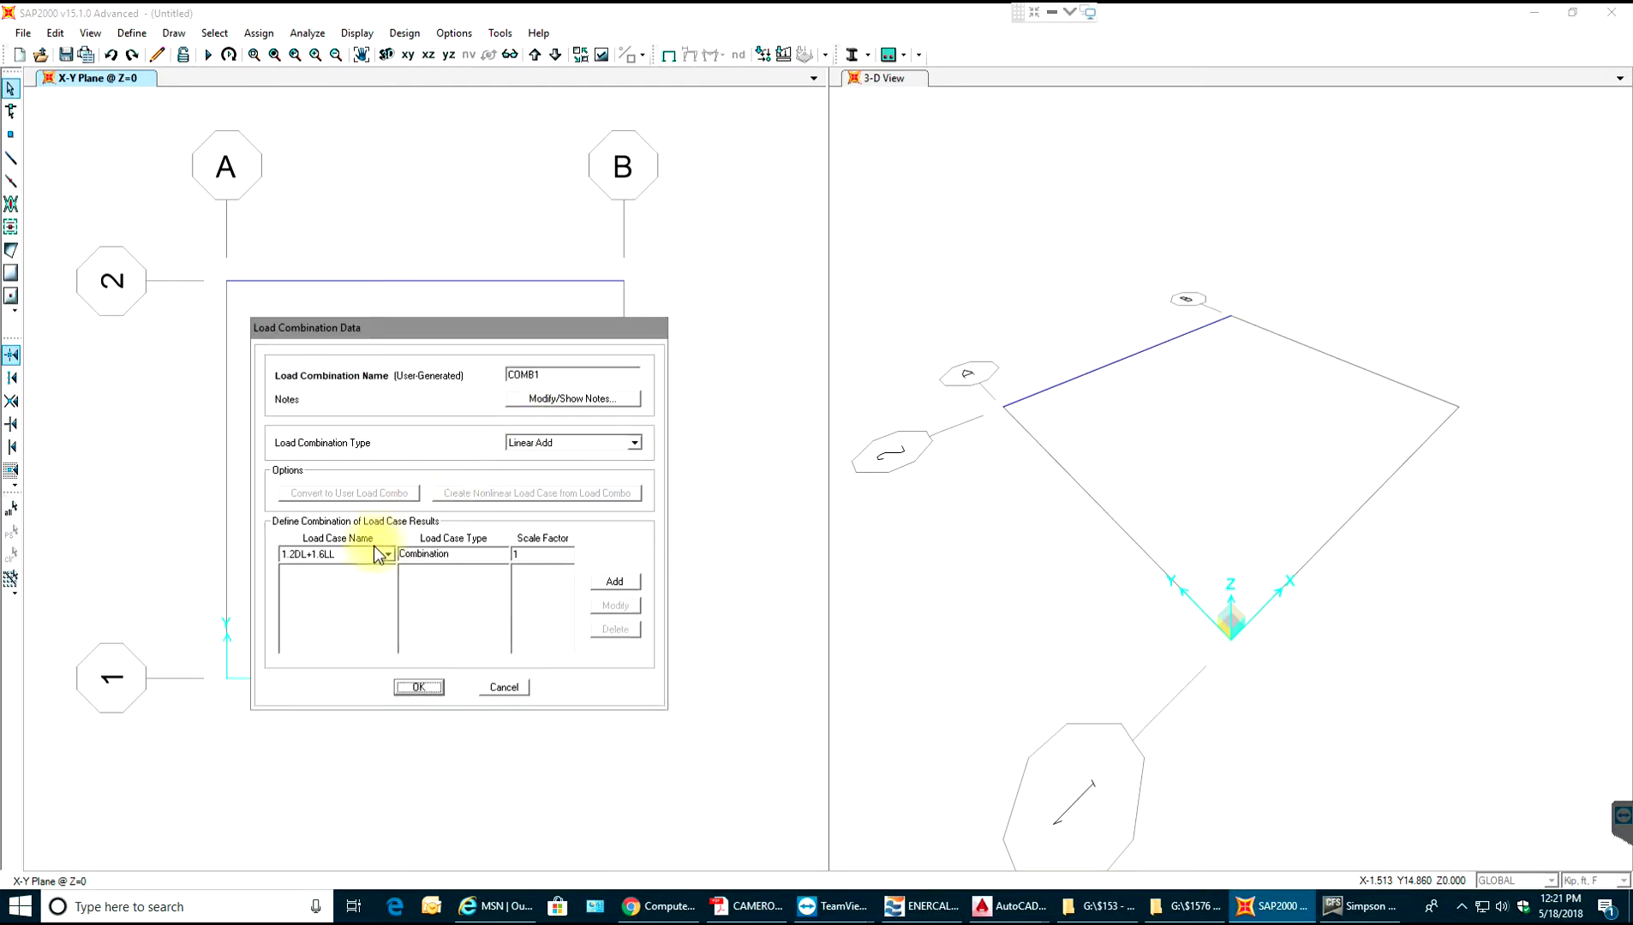
pyautogui.doubleClick(524, 374)
pyautogui.write('DL+SDL')
pyautogui.click(347, 554)
pyautogui.click(295, 602)
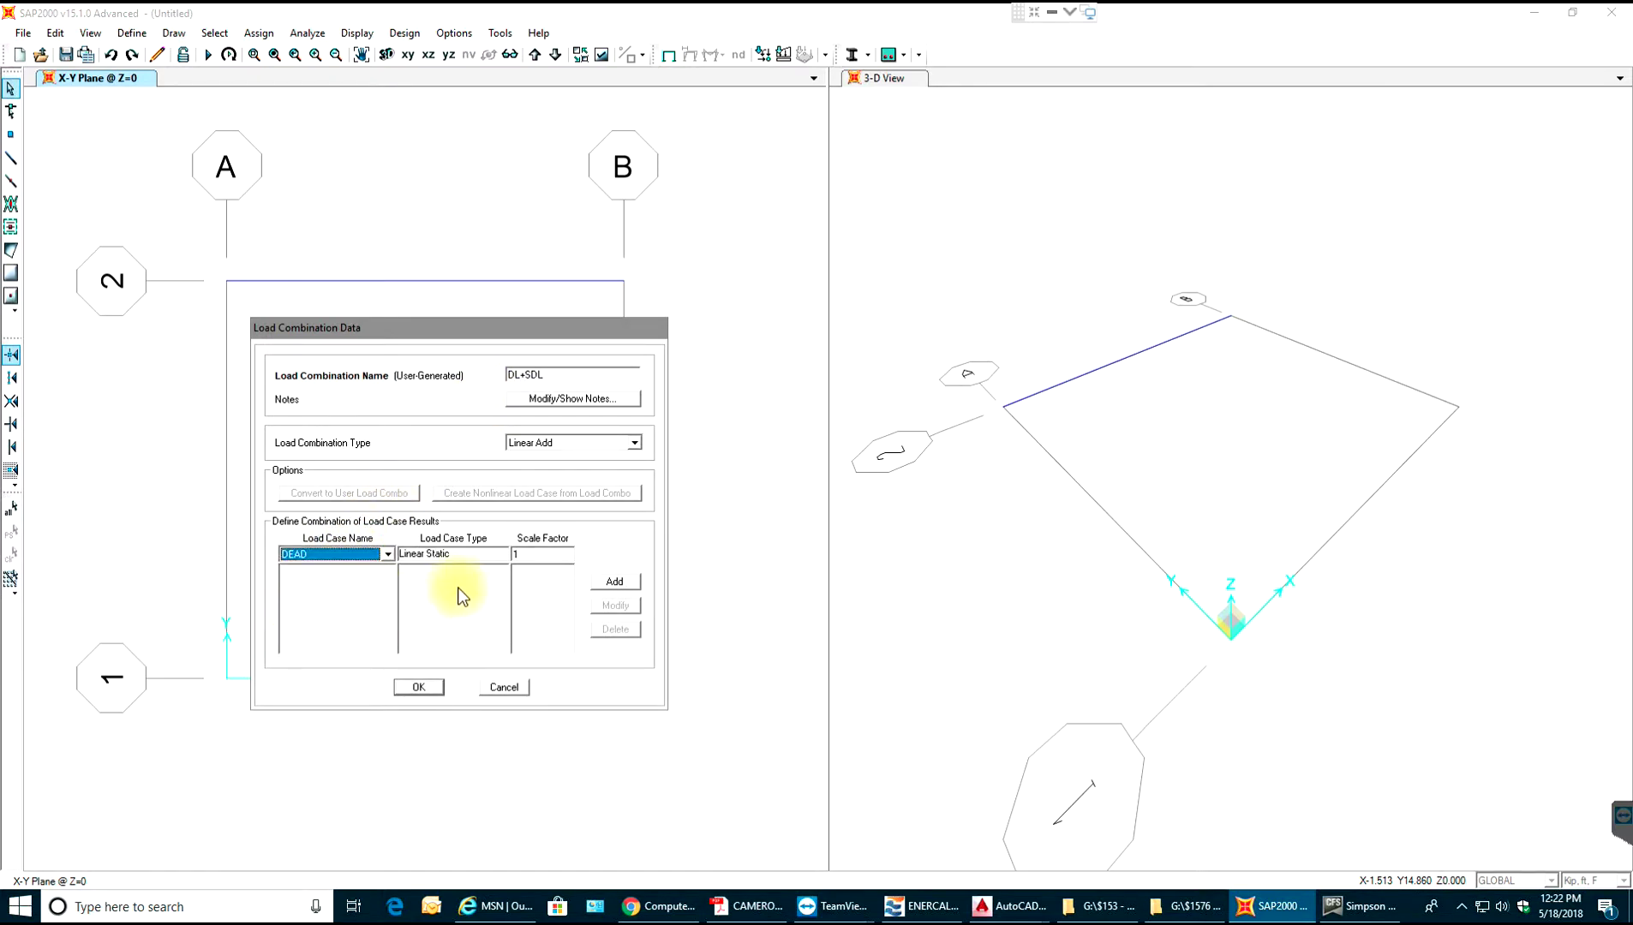
pyautogui.click(618, 584)
pyautogui.click(383, 554)
pyautogui.click(361, 622)
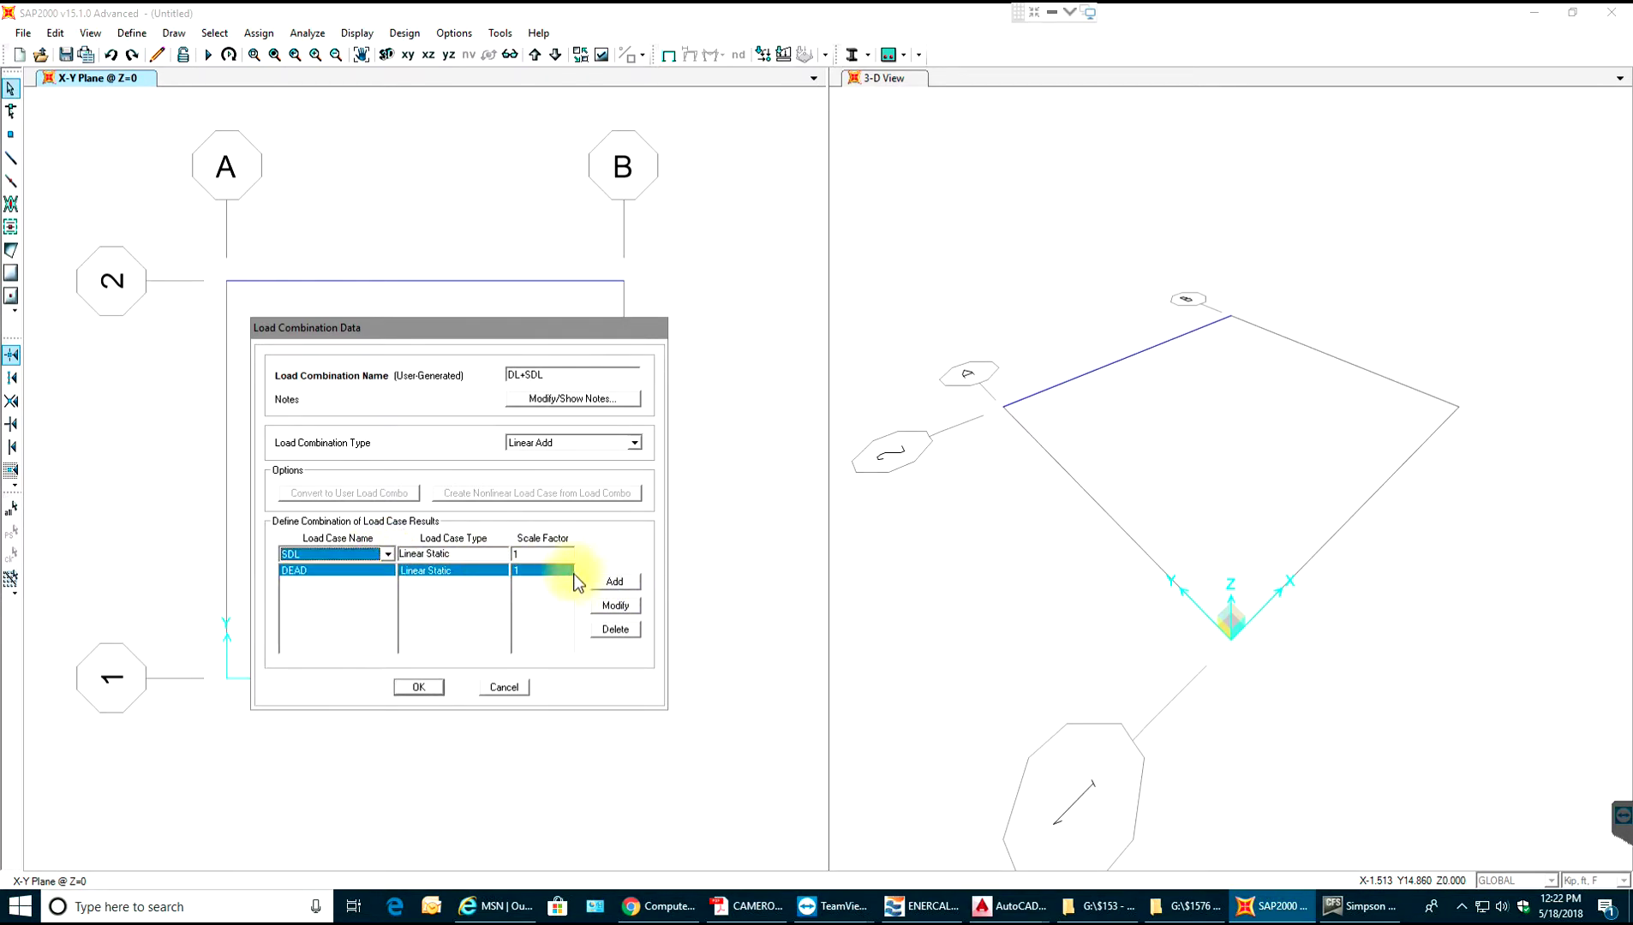
pyautogui.click(606, 582)
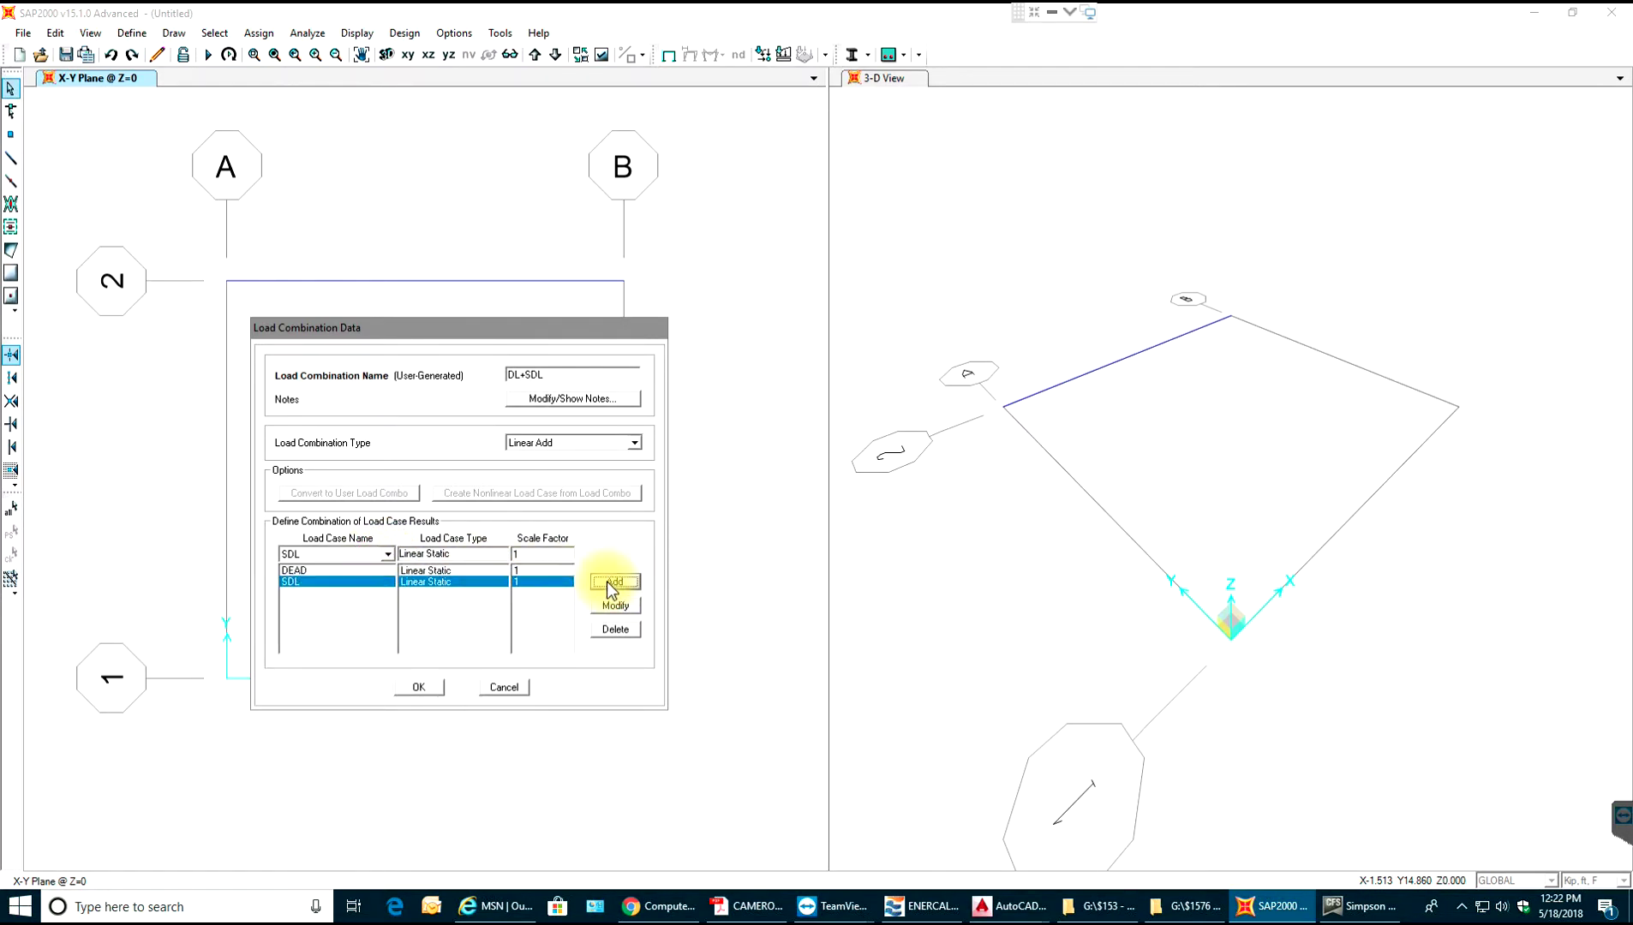
pyautogui.click(424, 687)
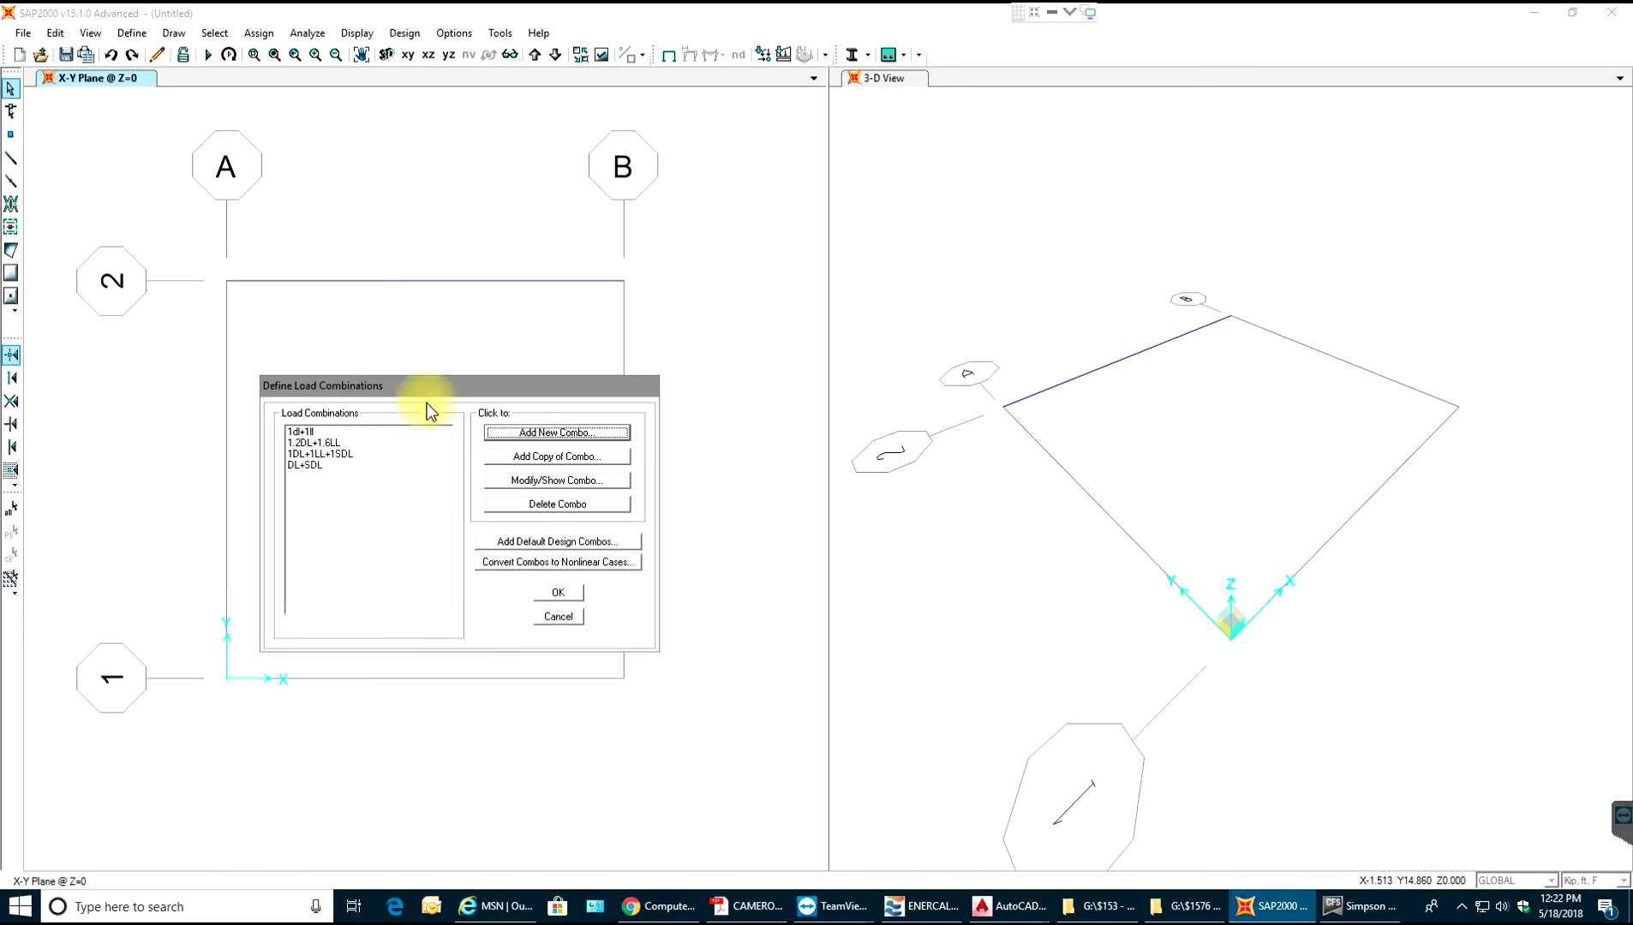
# Close the load combinations and assign the W12X30 section to the top beam between grids A and B.
pyautogui.click(558, 593)
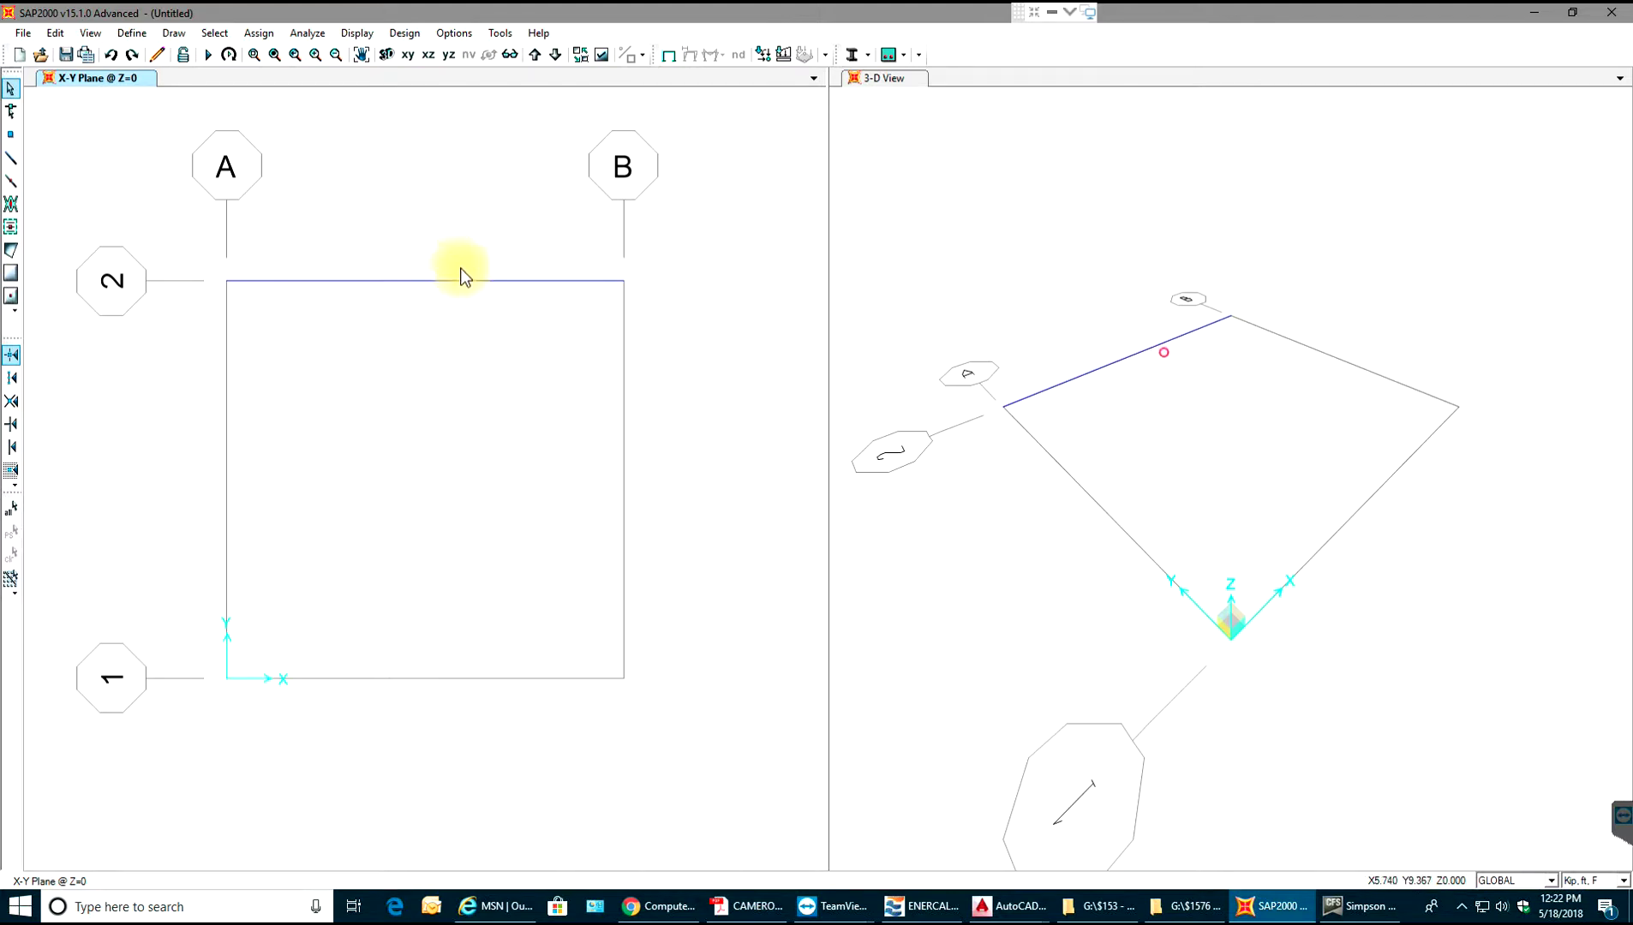
pyautogui.moveTo(462, 233); pyautogui.dragTo(397, 327)
pyautogui.click(259, 36)
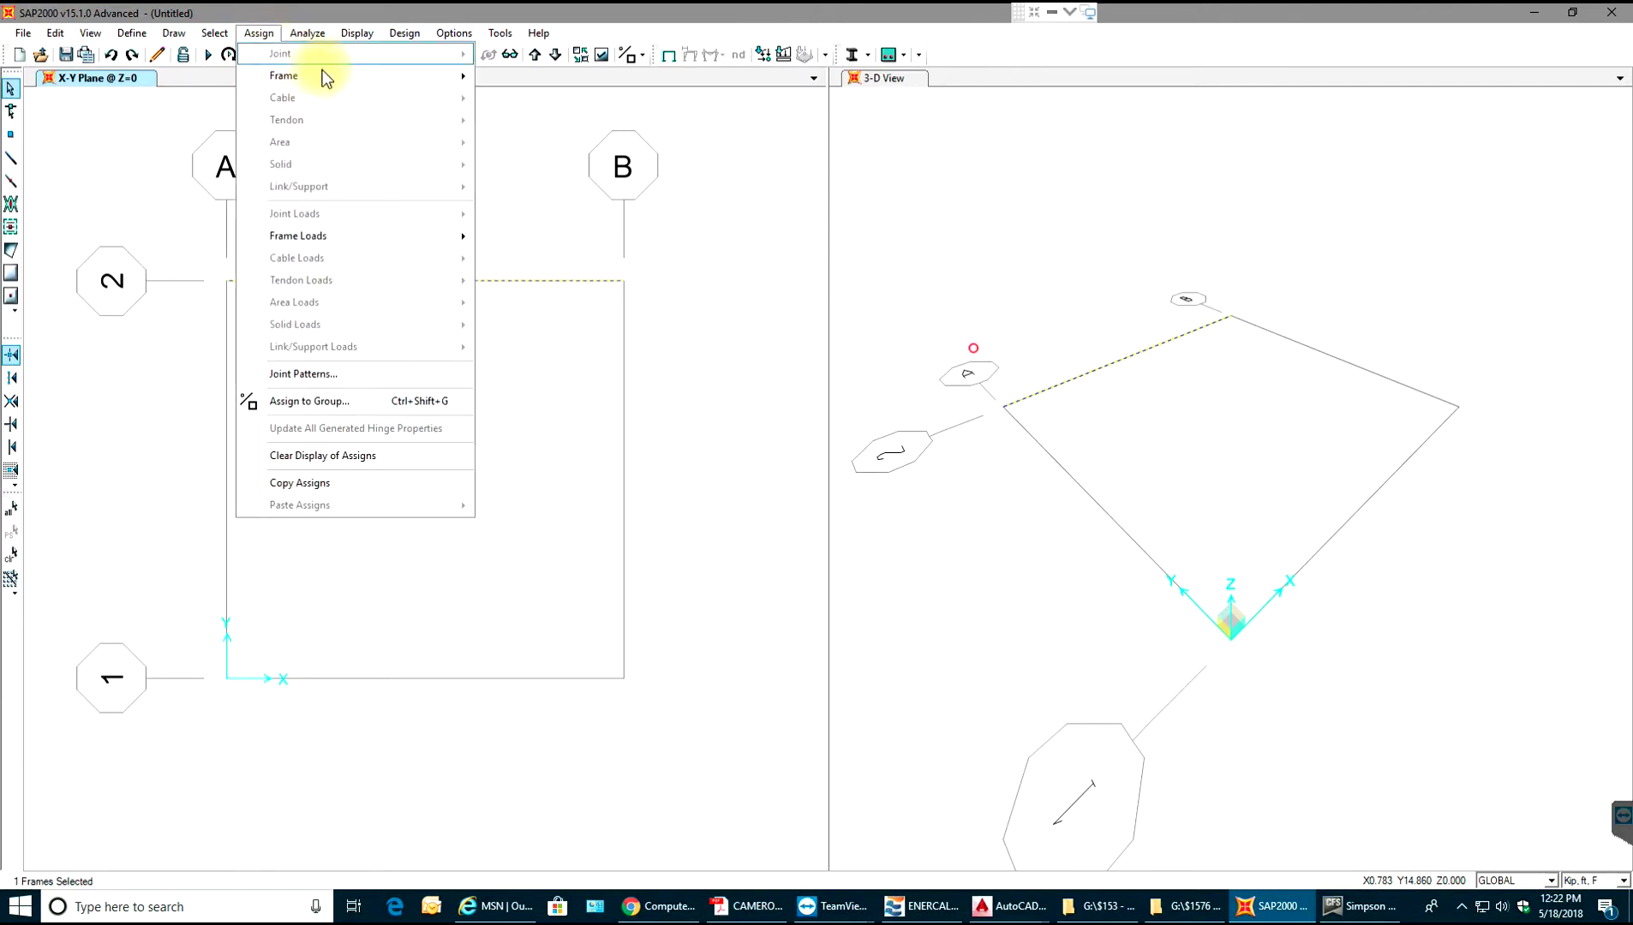
pyautogui.moveTo(404, 73)
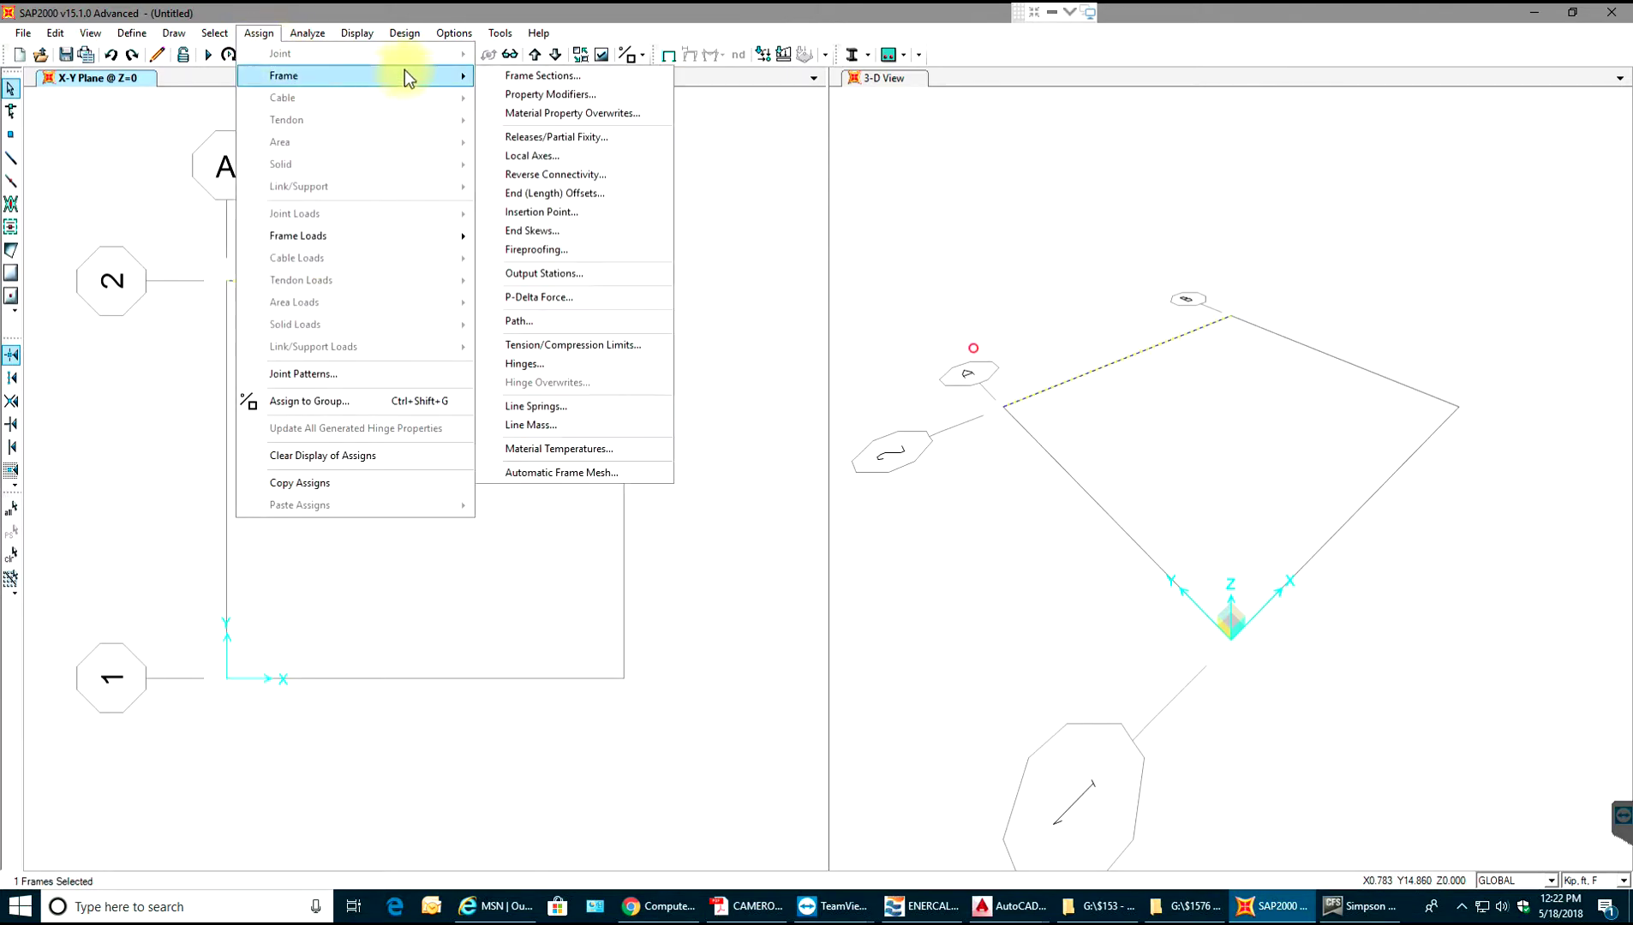
pyautogui.click(540, 76)
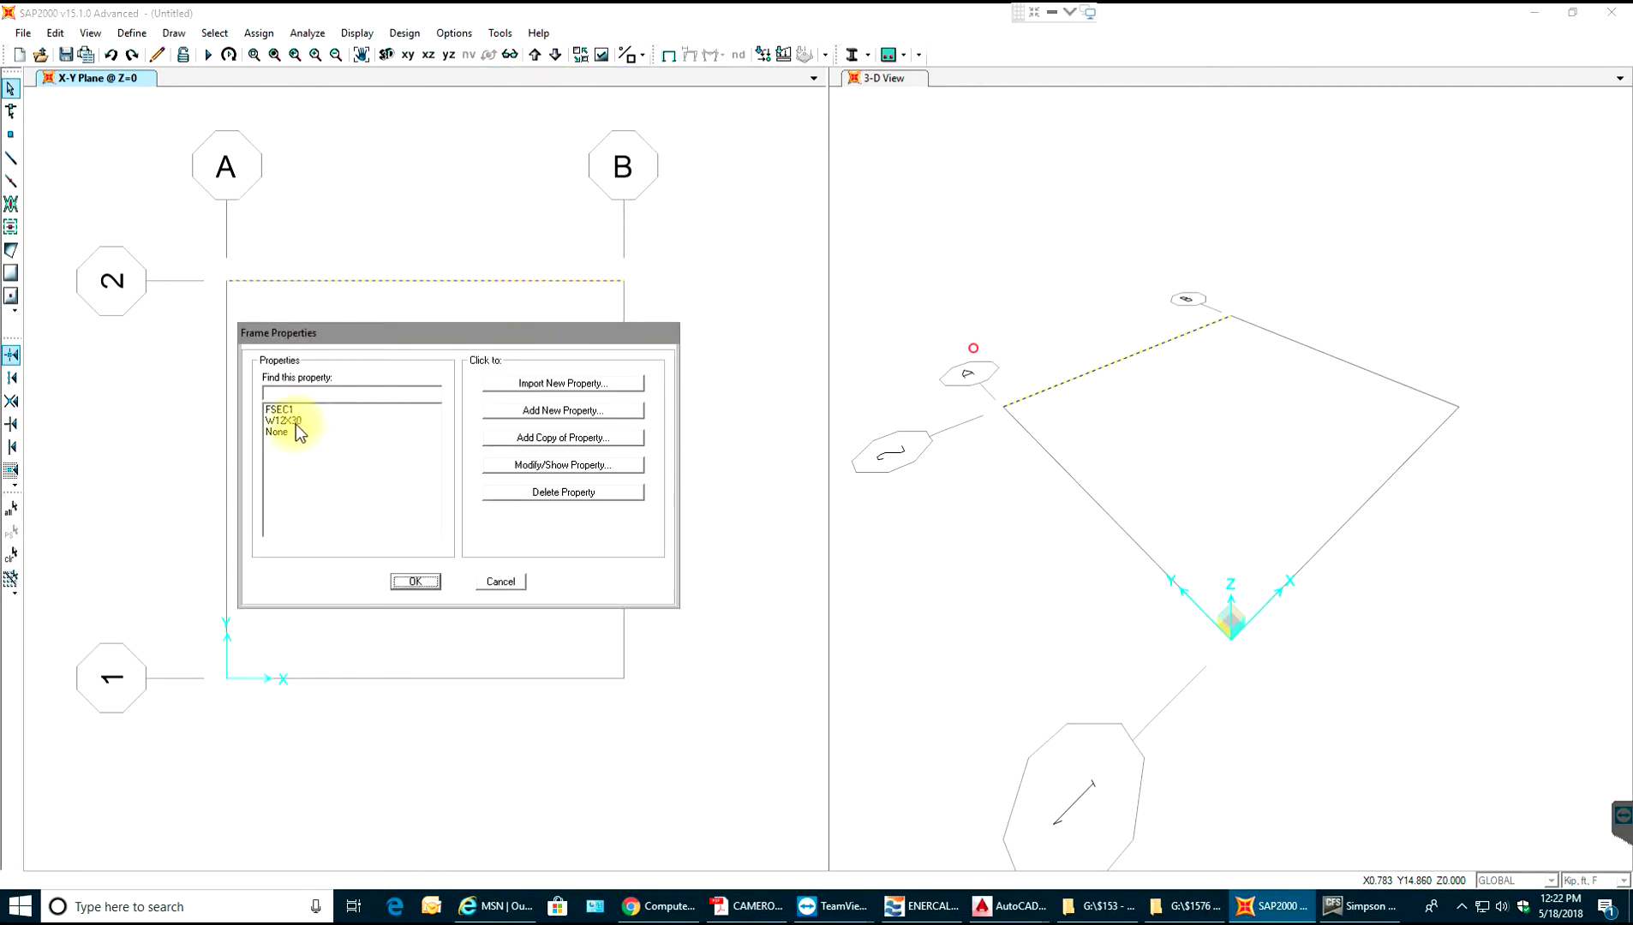
pyautogui.click(296, 421)
pyautogui.click(415, 589)
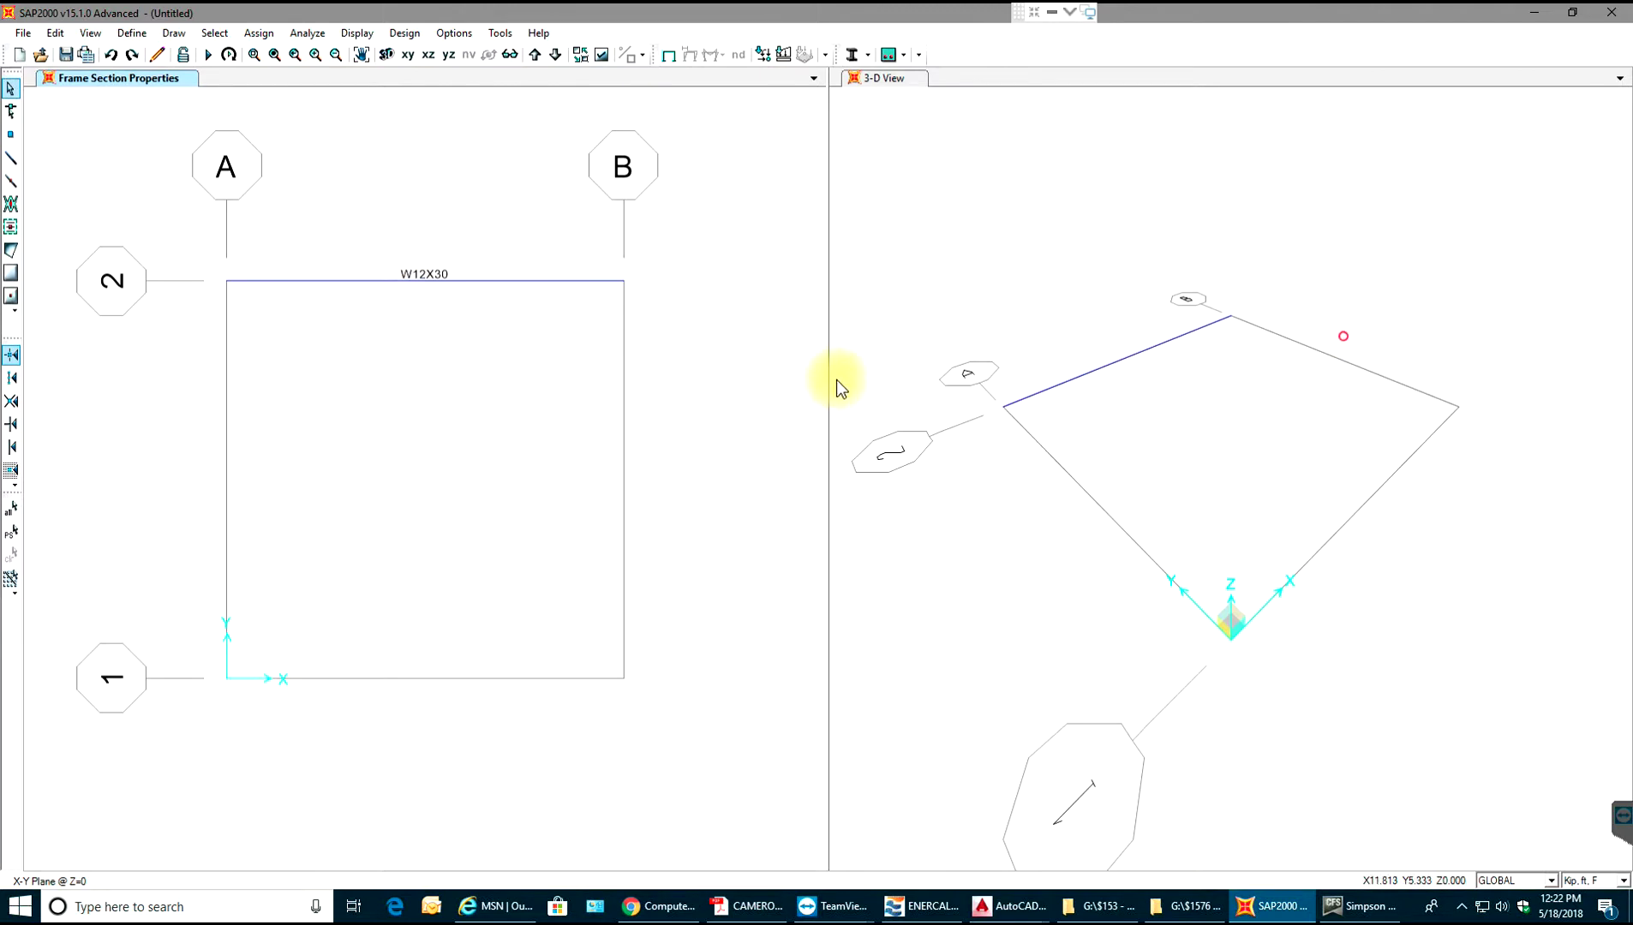
# Turn on Extrude View in the 3-D view's display options.
pyautogui.click(1091, 322)
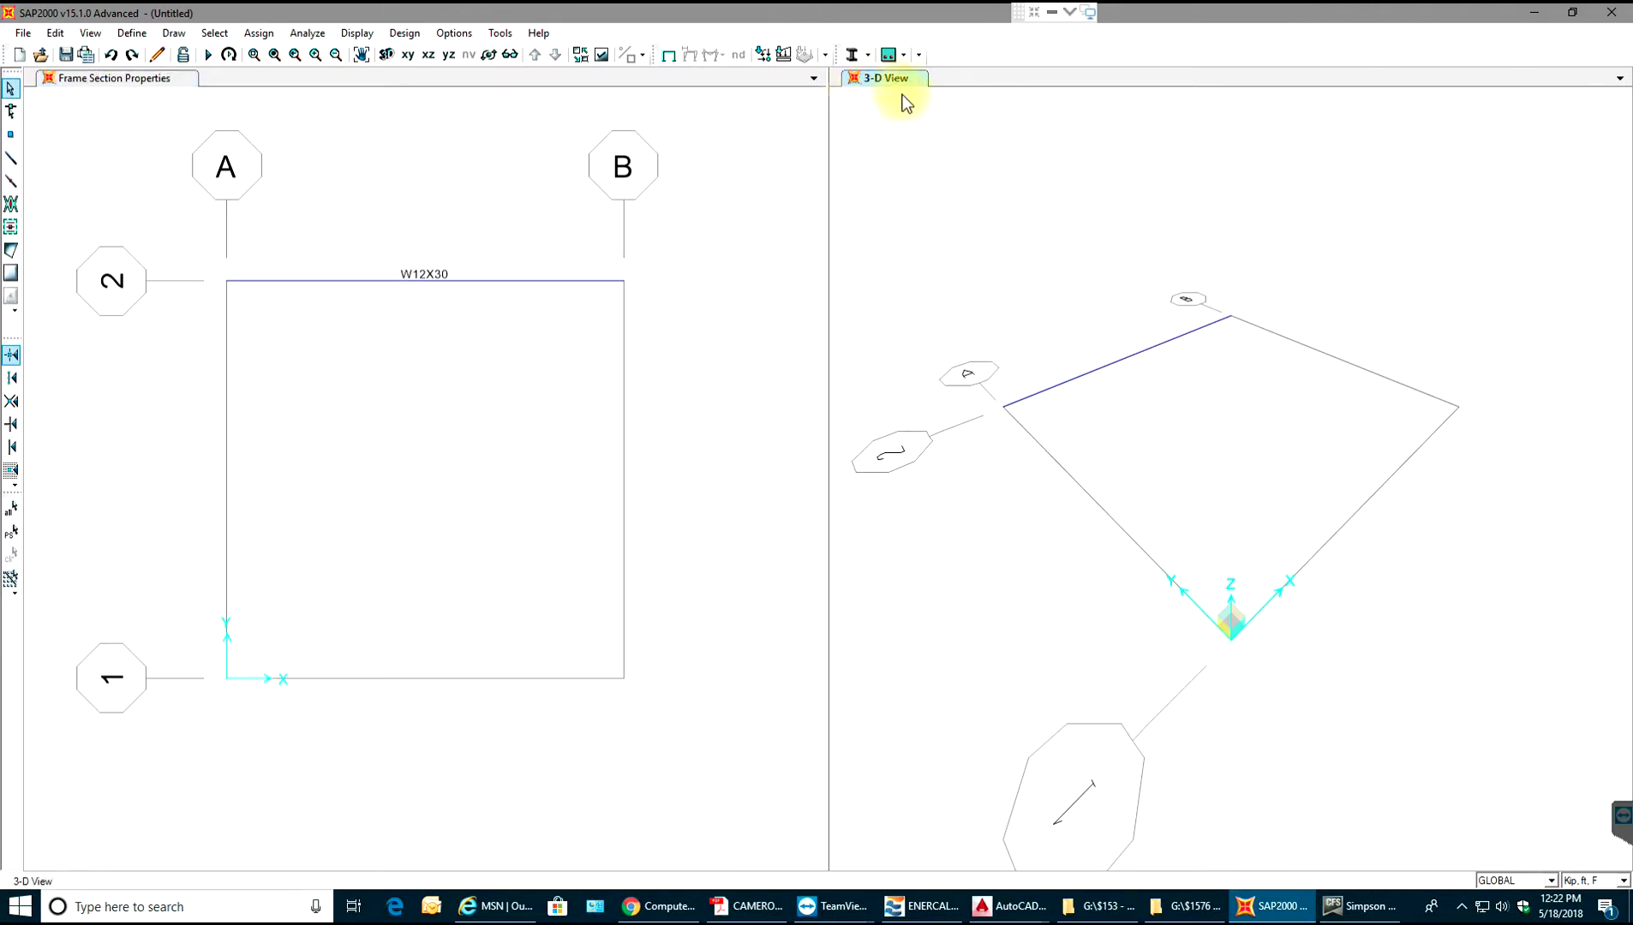
pyautogui.click(604, 57)
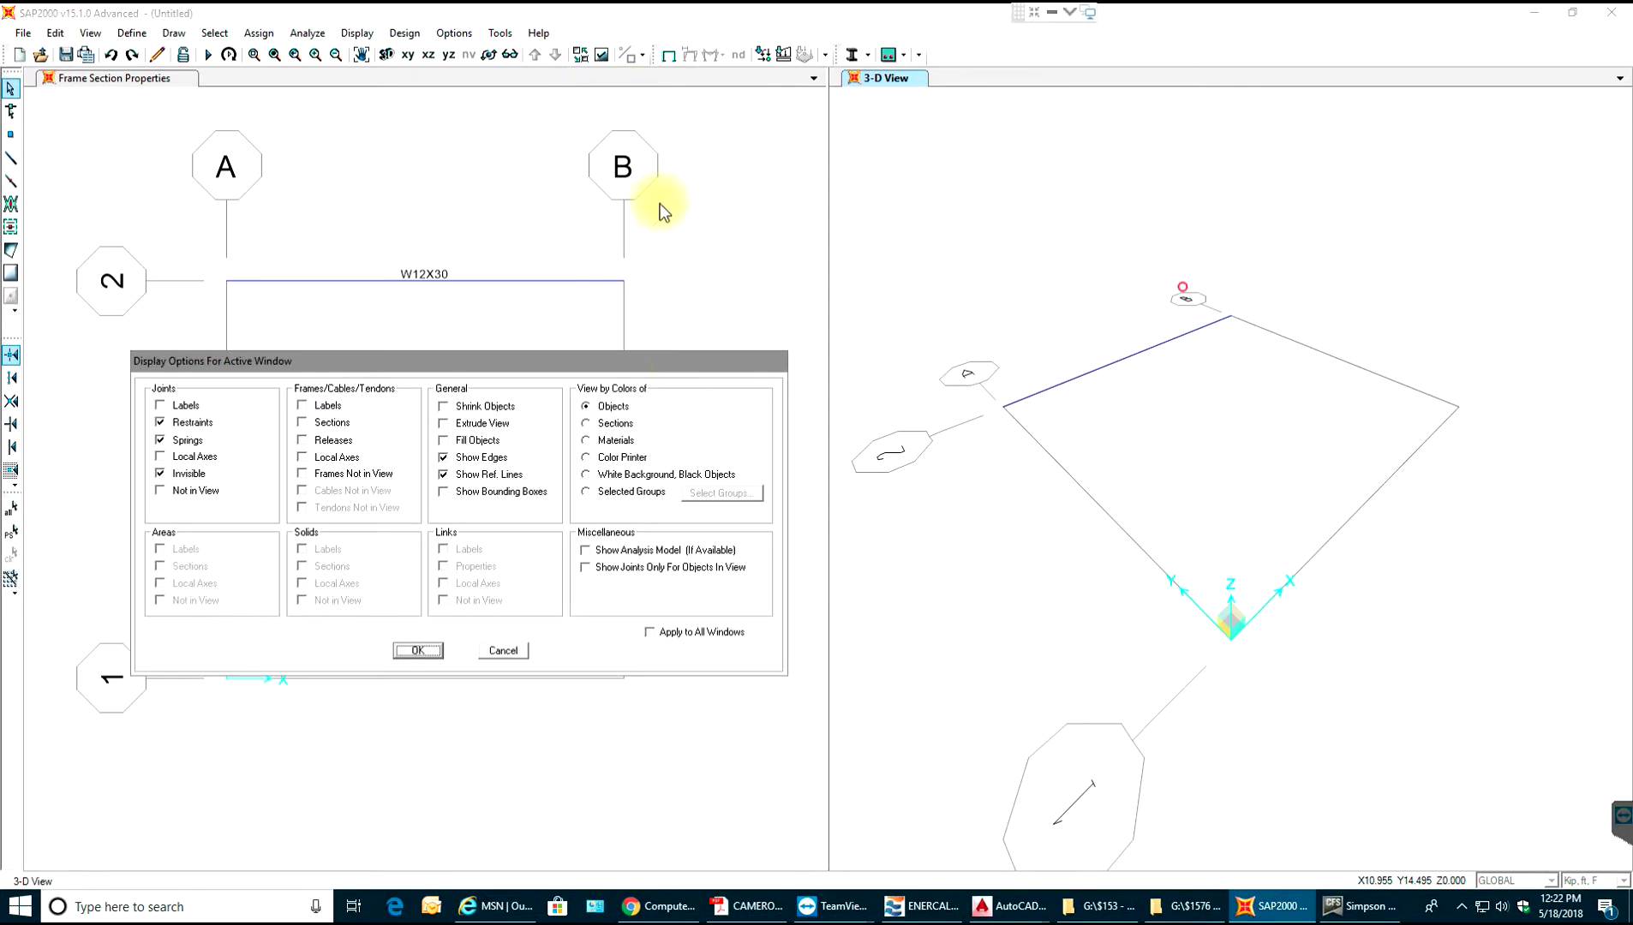
pyautogui.click(444, 423)
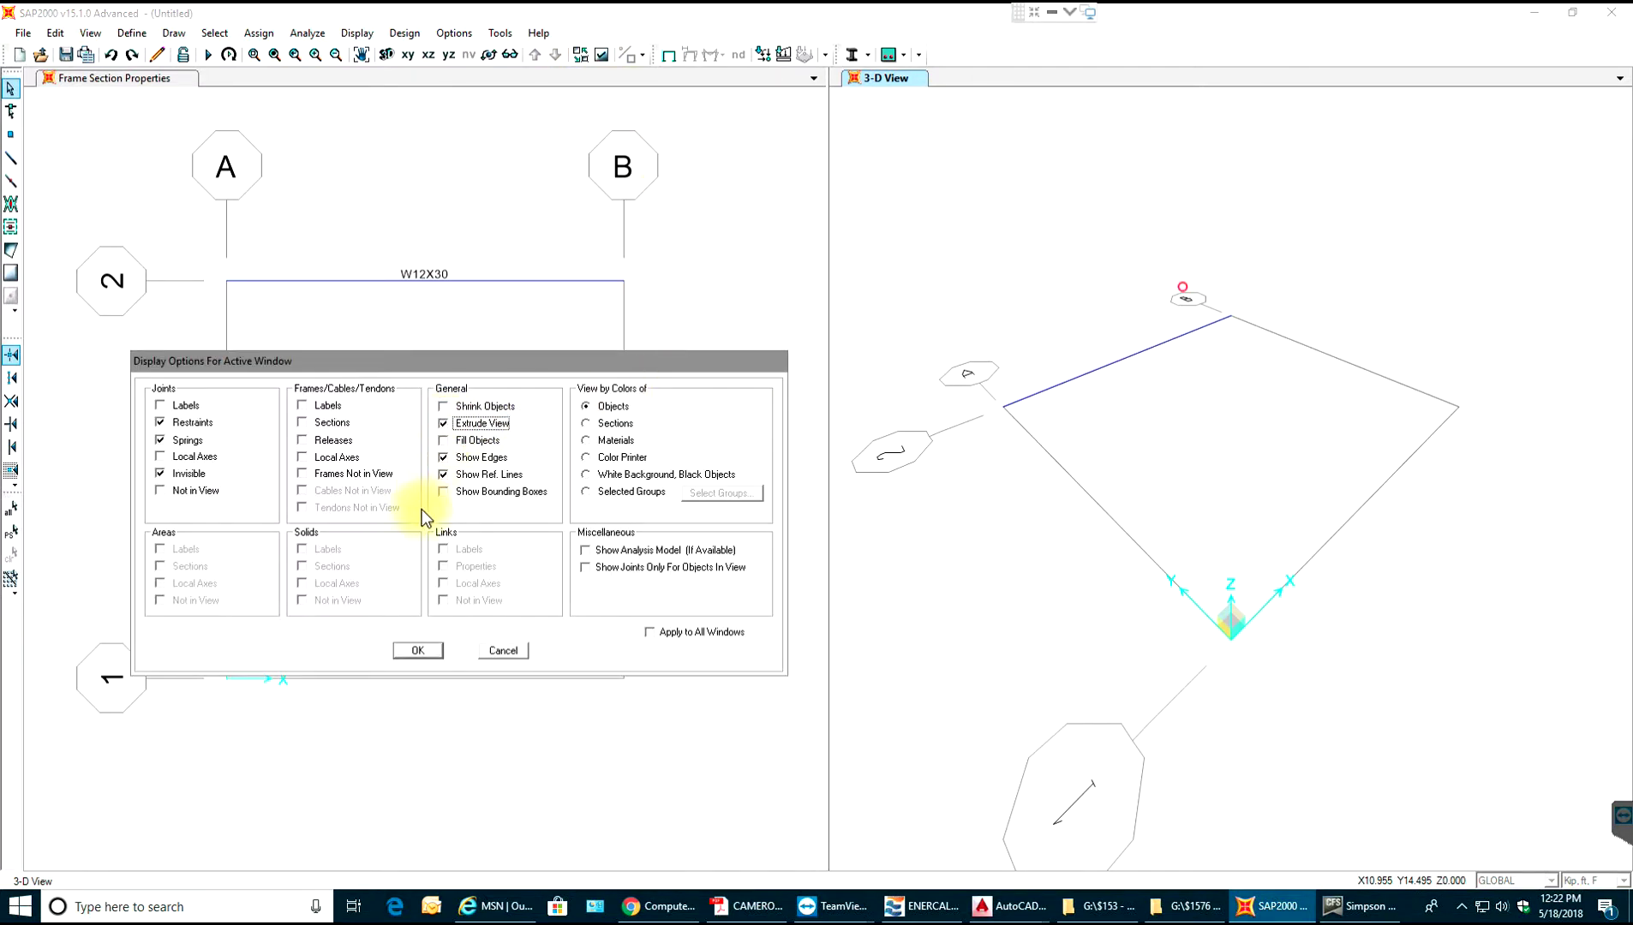
# Confirm the extruded display and give joint A-2 a pinned restraint.
pyautogui.click(418, 651)
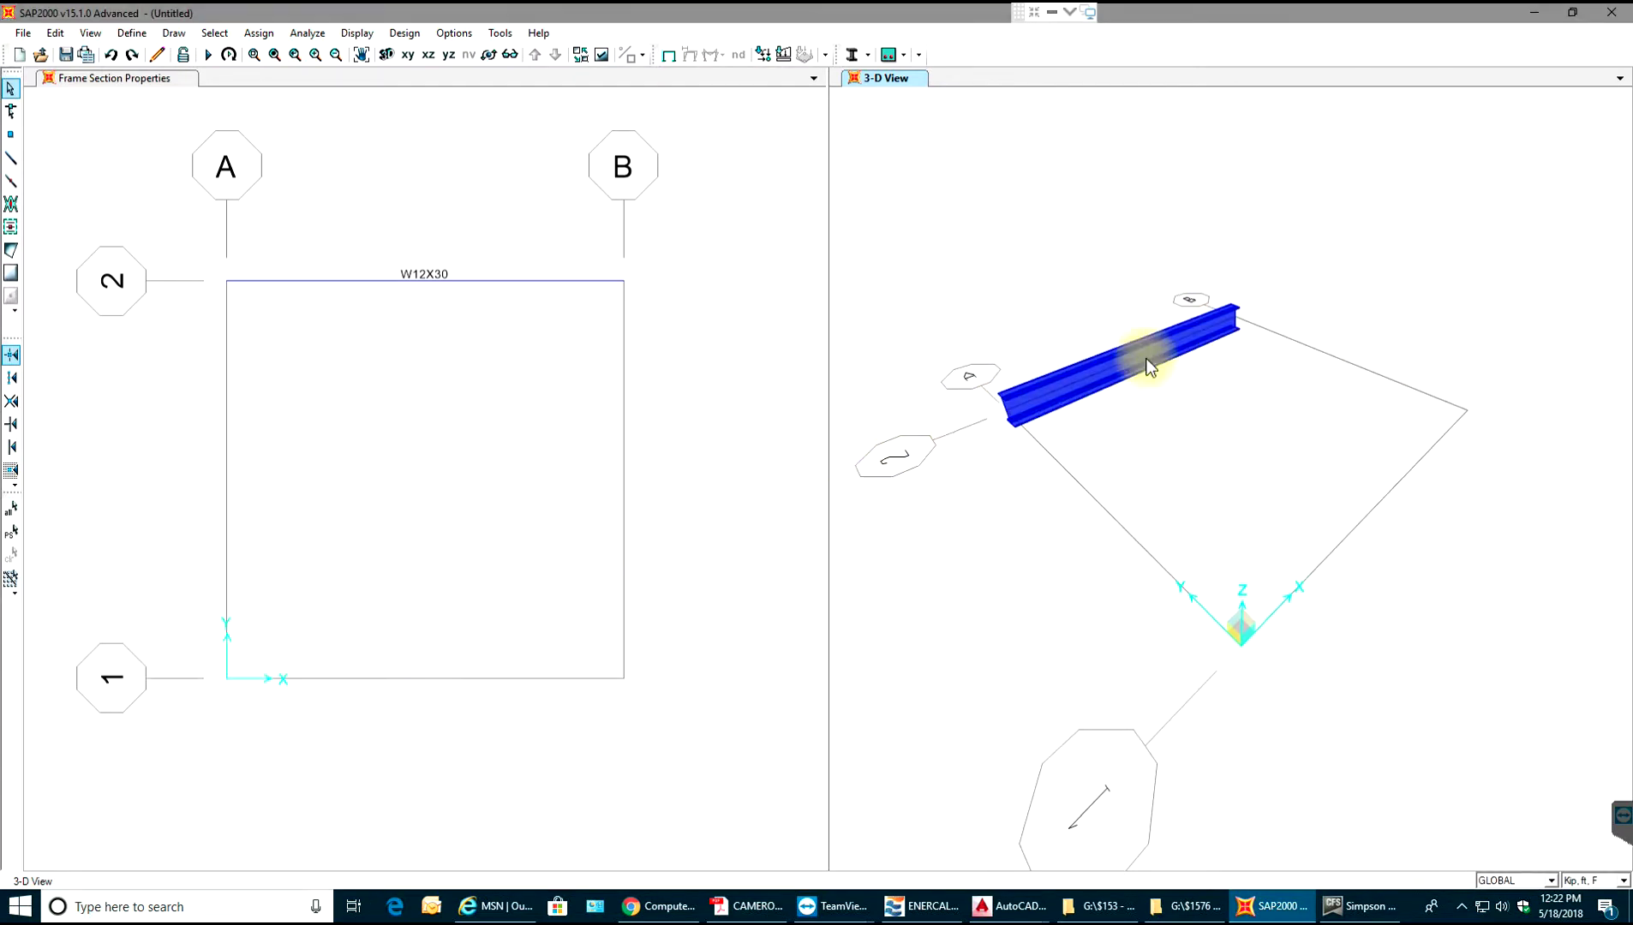
pyautogui.click(481, 421)
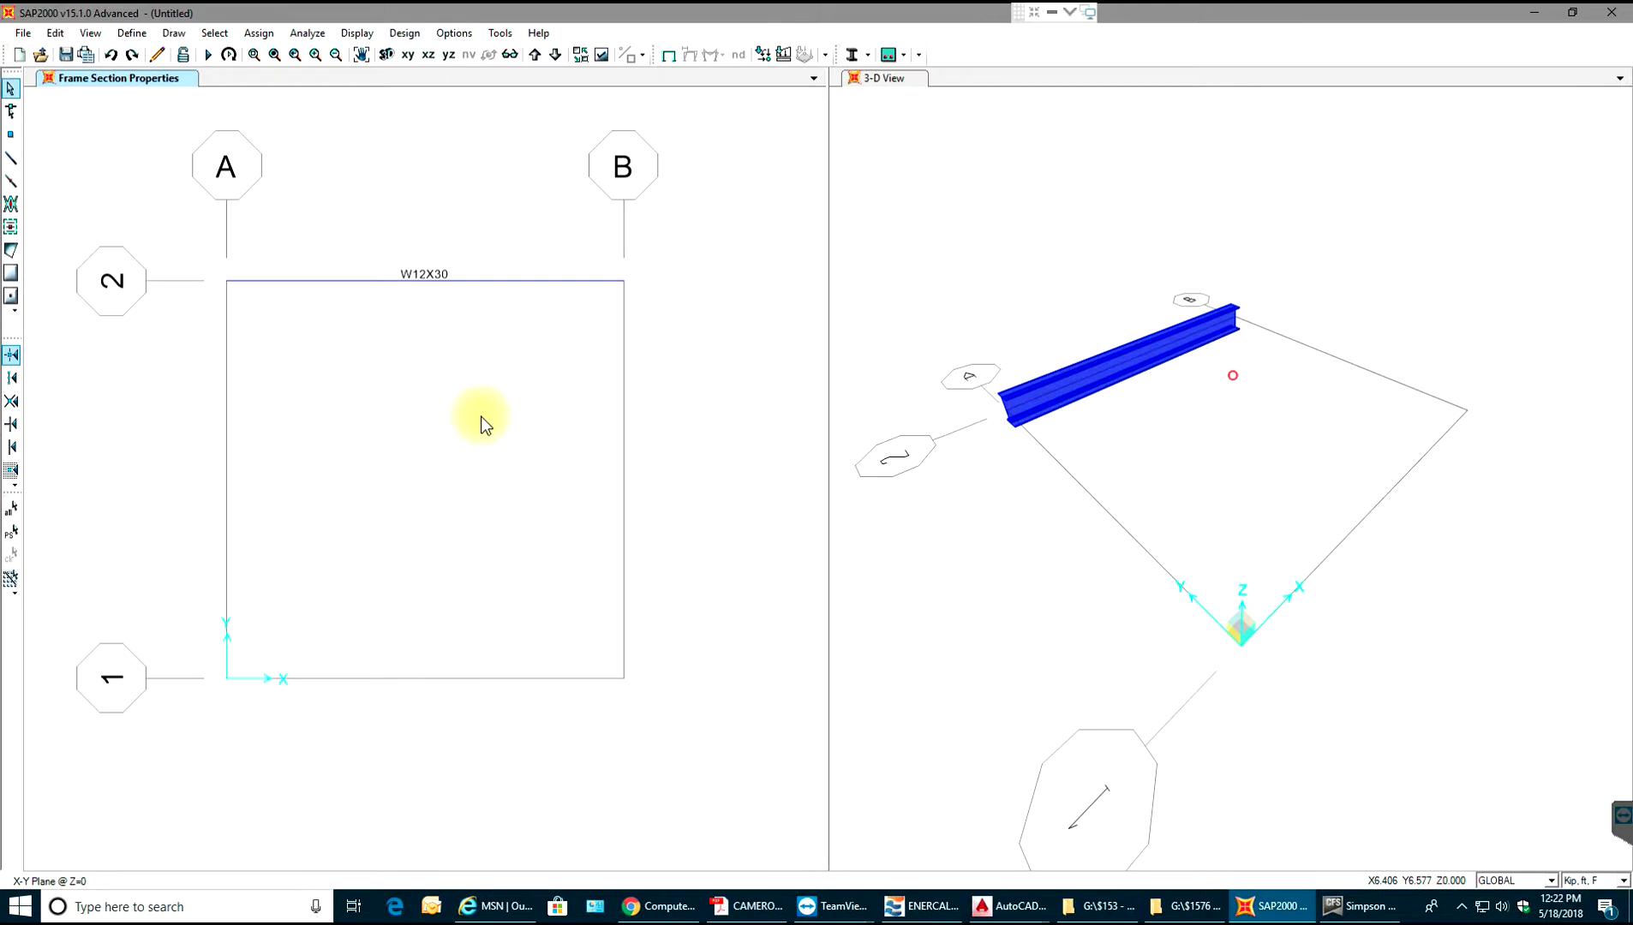
pyautogui.click(250, 266)
pyautogui.moveTo(250, 266); pyautogui.dragTo(218, 306)
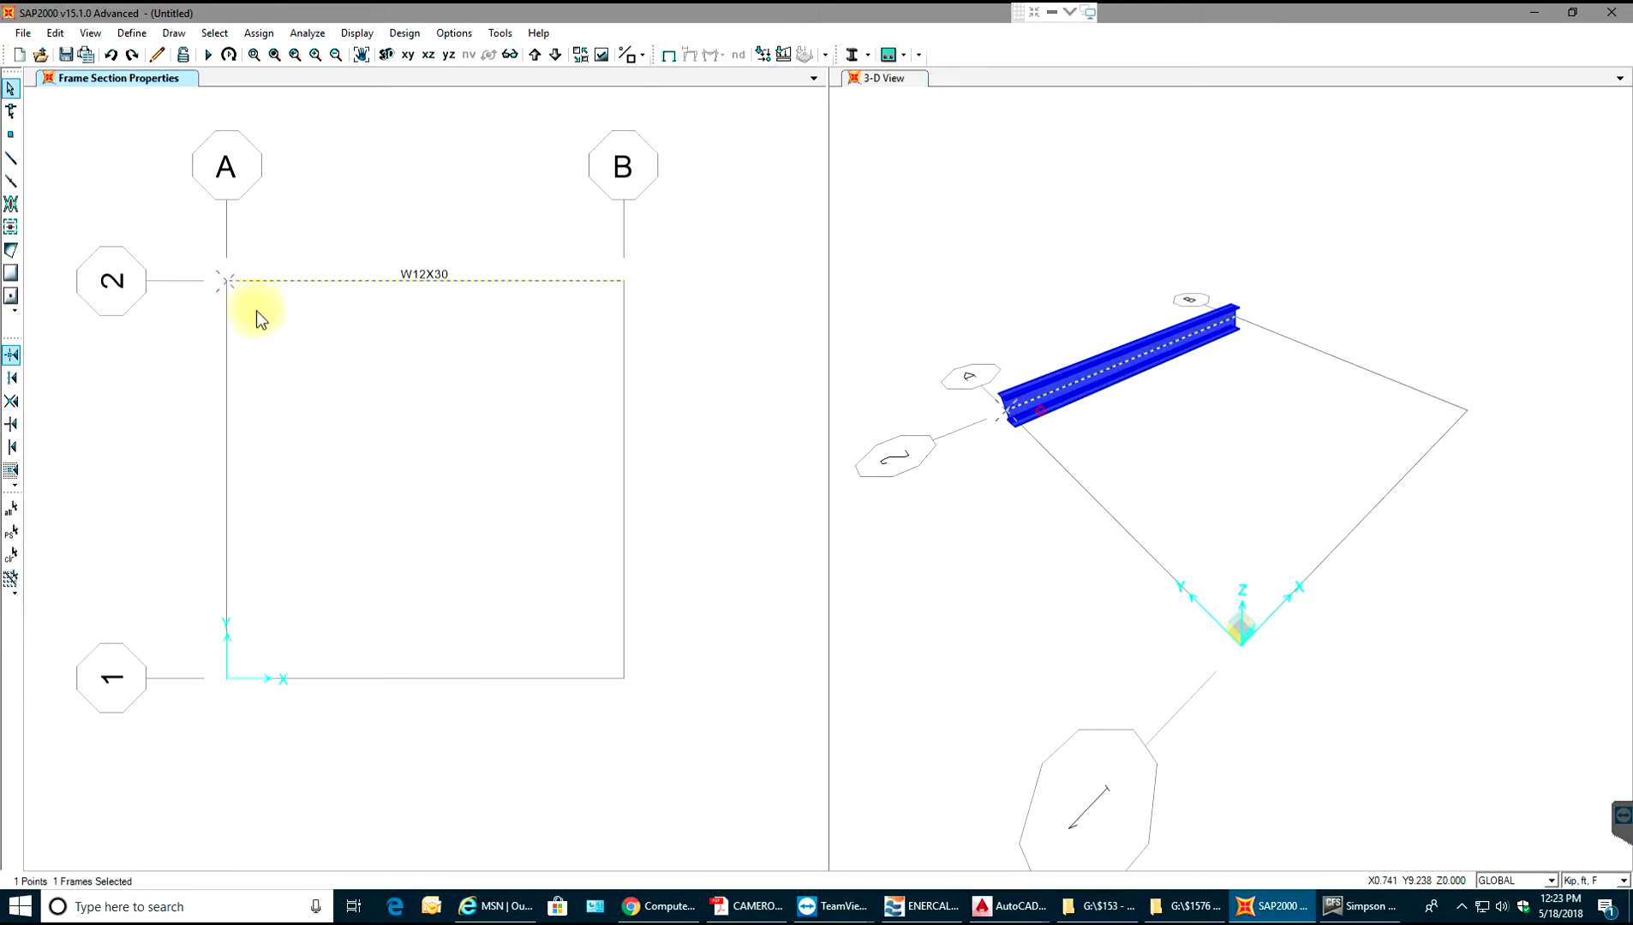
pyautogui.click(259, 32)
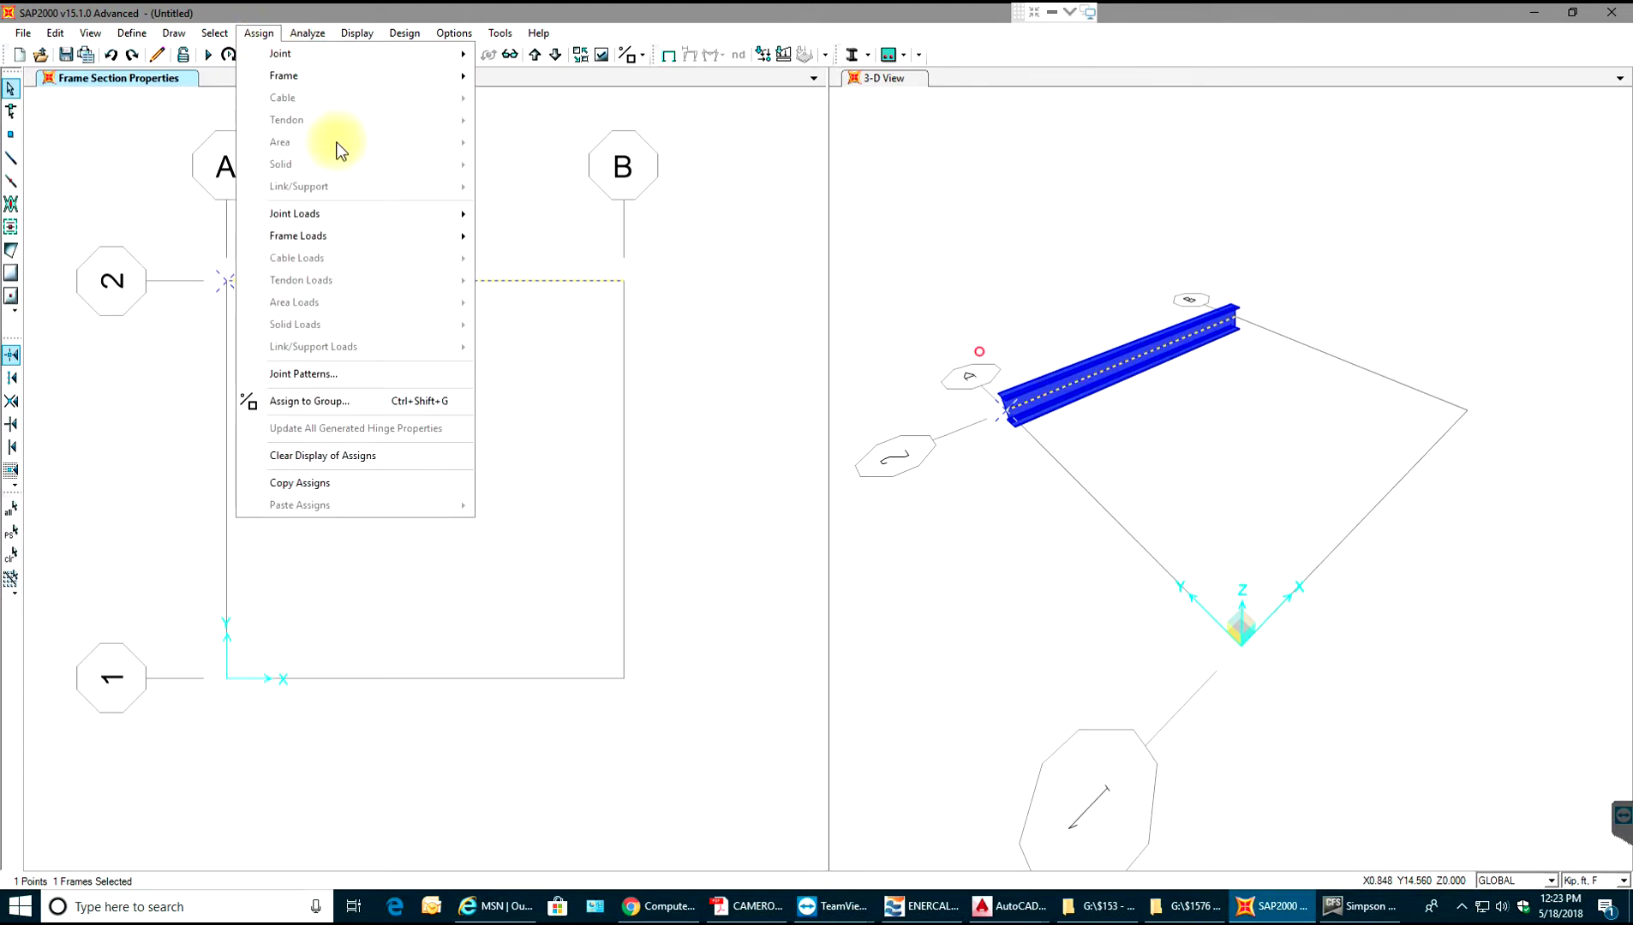
pyautogui.click(454, 221)
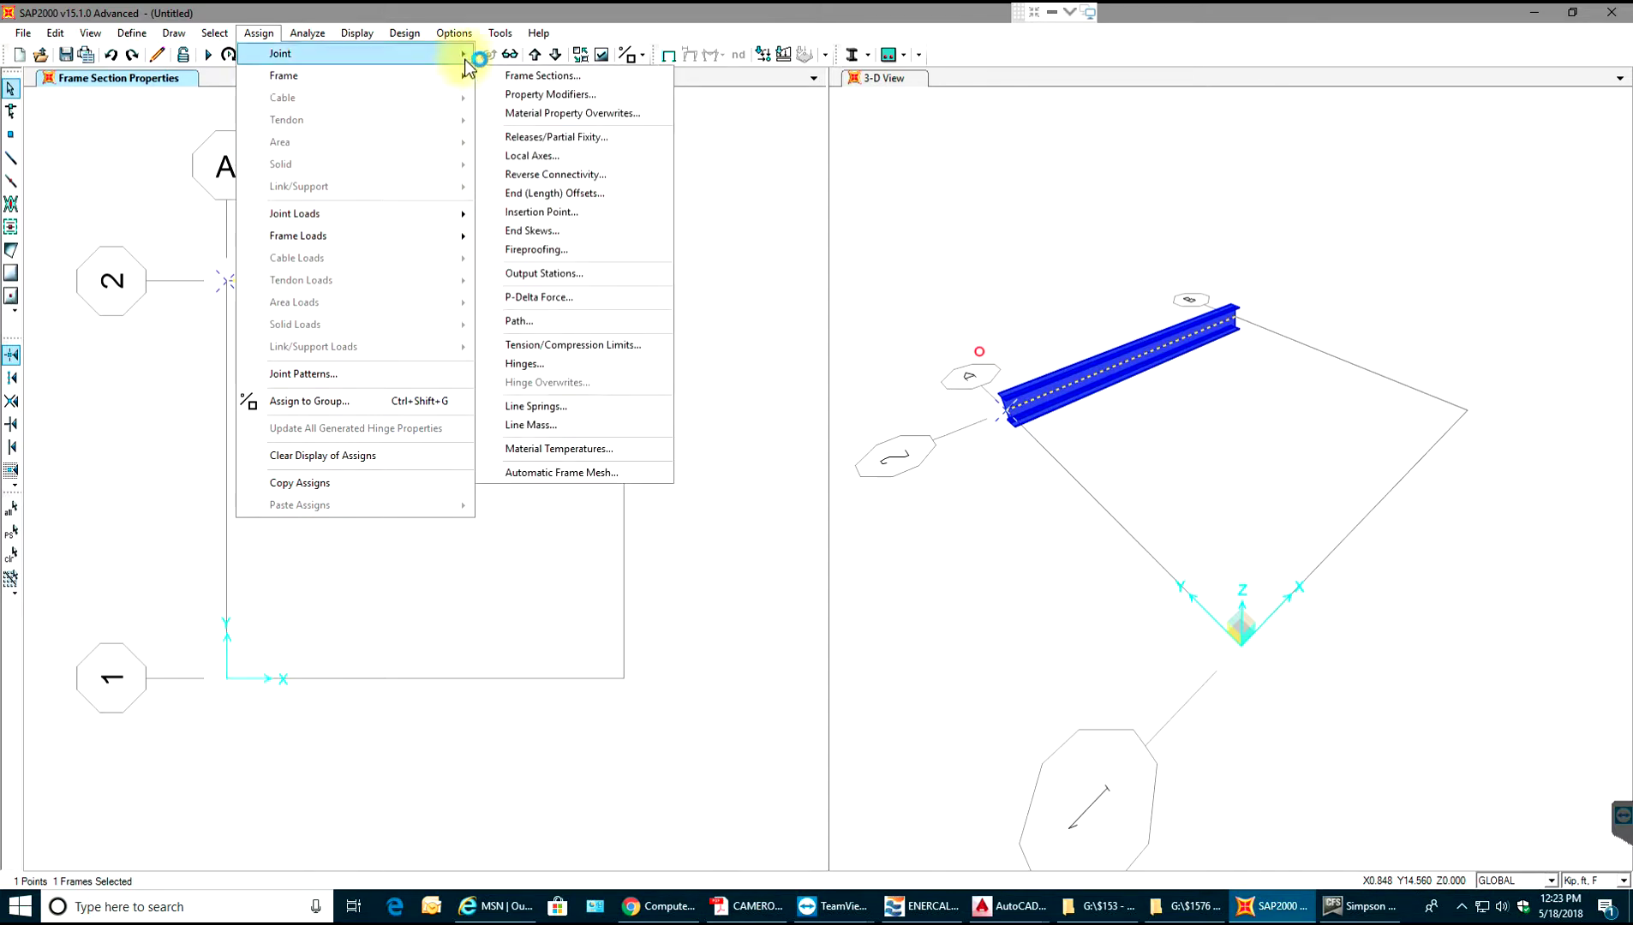
pyautogui.moveTo(462, 58)
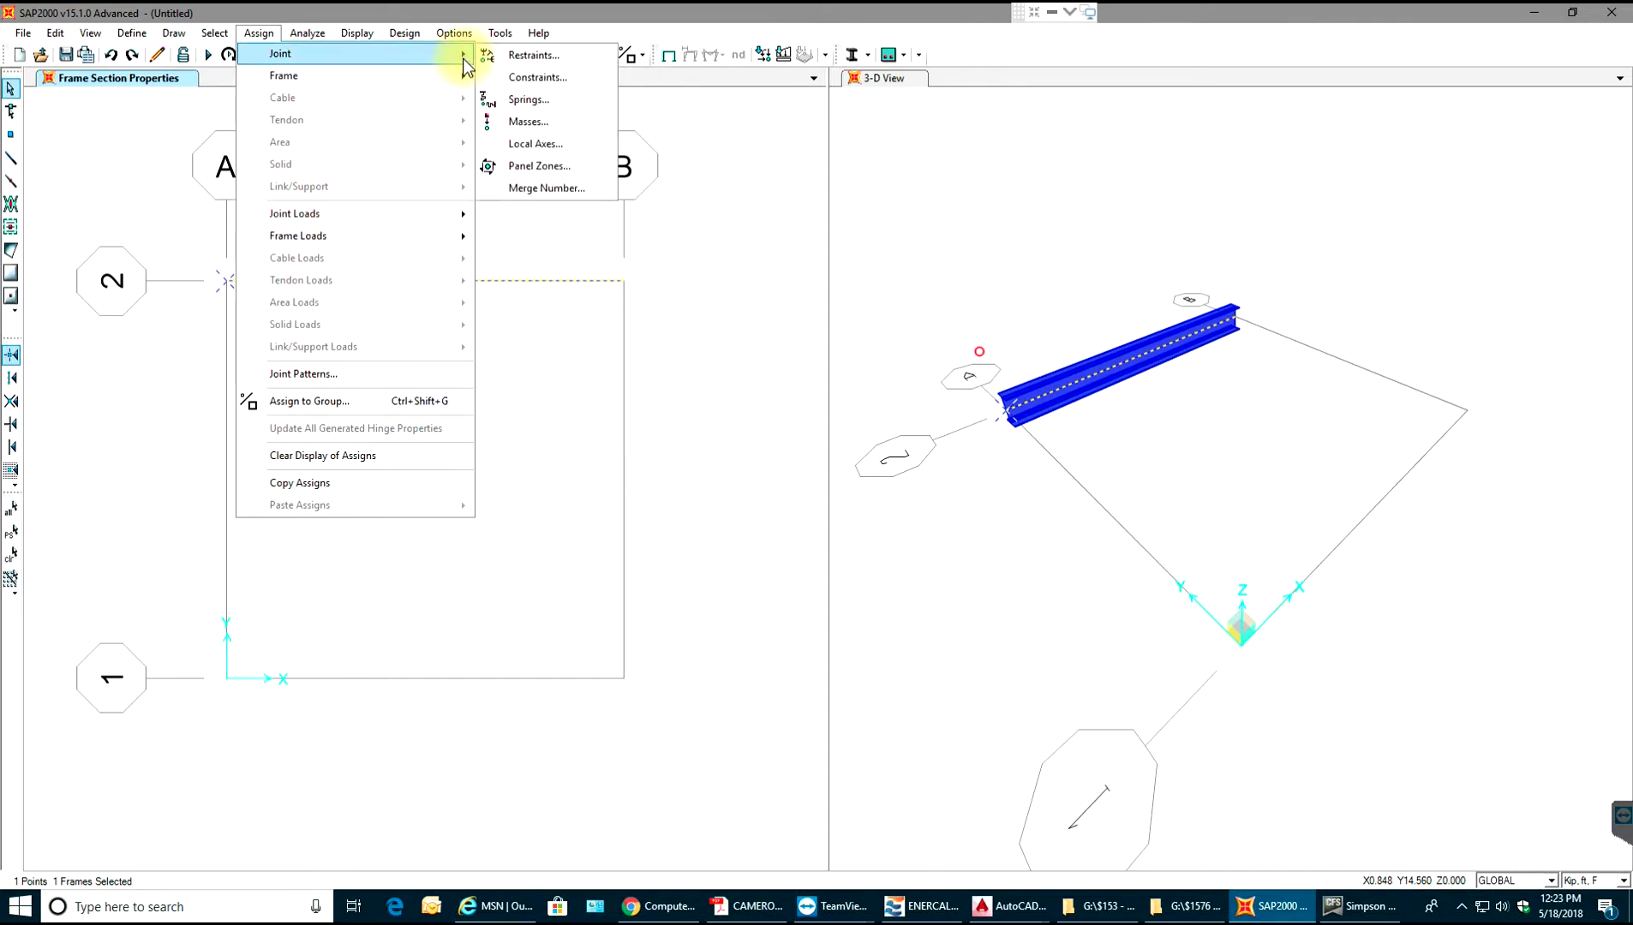
pyautogui.click(535, 56)
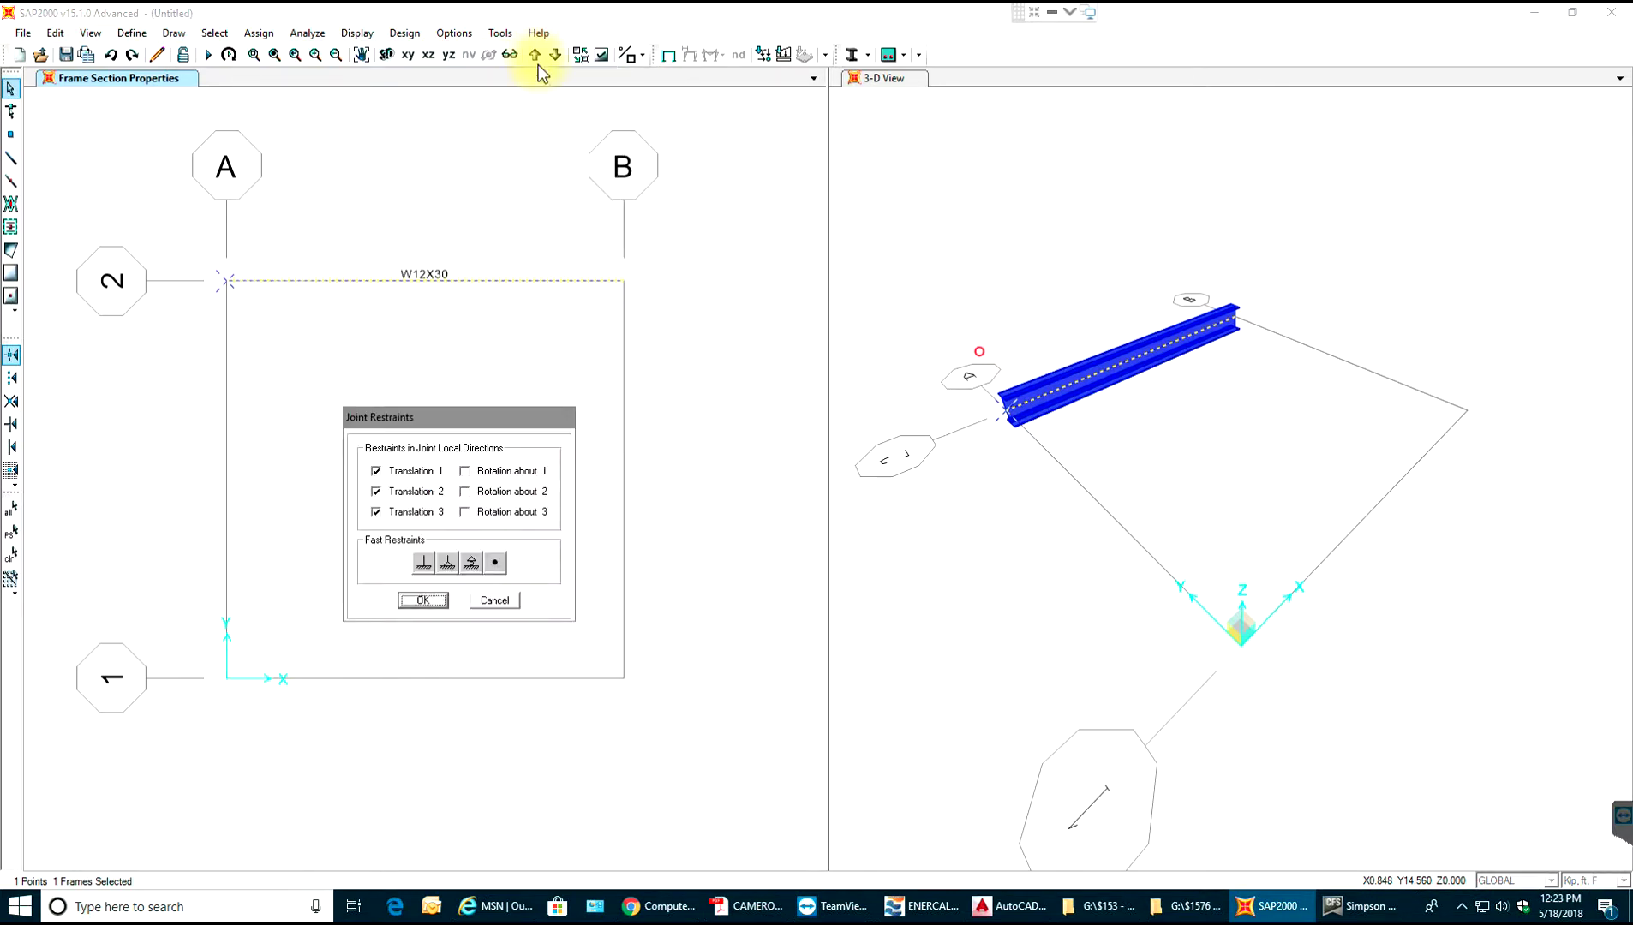
pyautogui.click(446, 563)
pyautogui.click(431, 597)
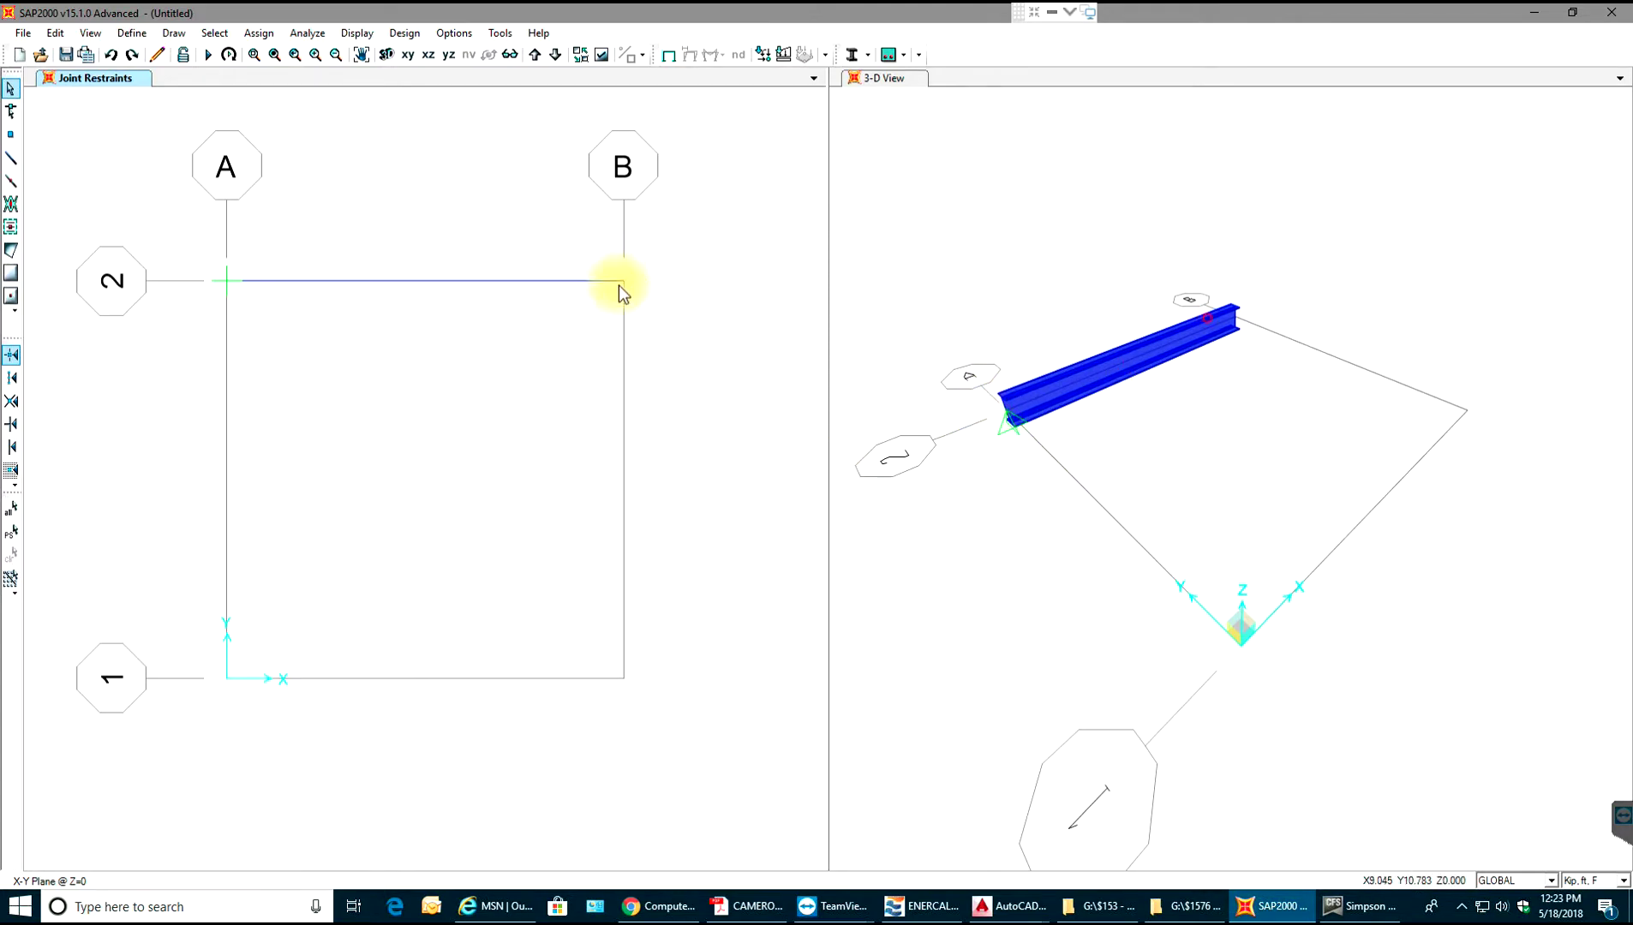
# Give joint B-2 a roller restraint.
pyautogui.moveTo(642, 263); pyautogui.dragTo(591, 312)
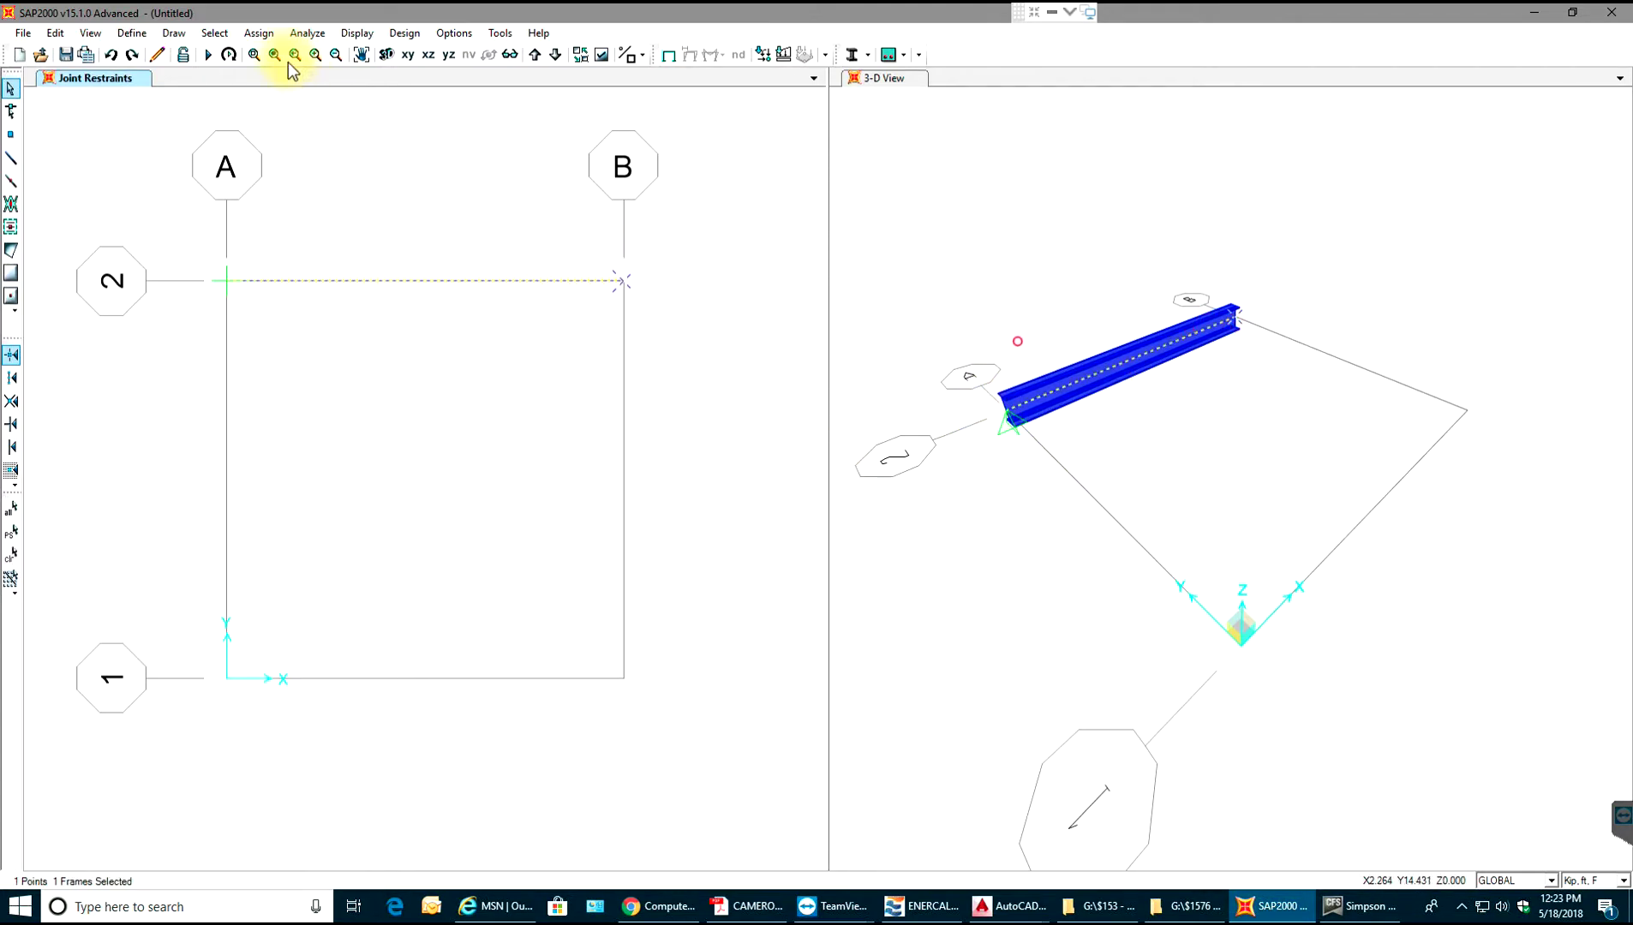
pyautogui.click(257, 32)
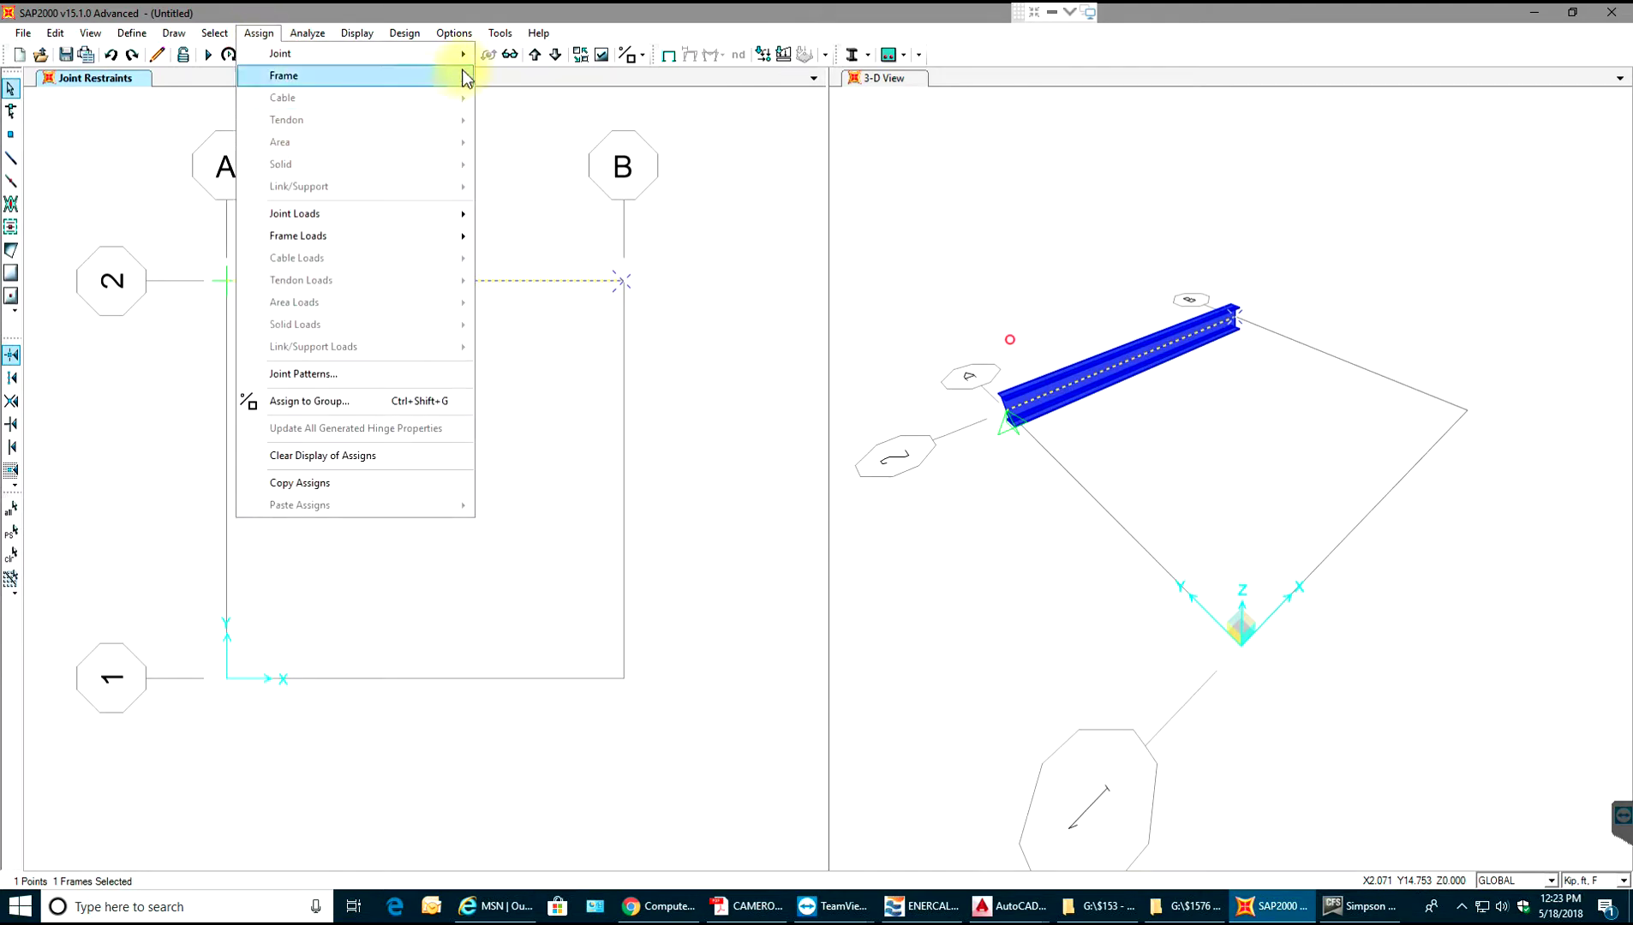
pyautogui.moveTo(454, 53)
pyautogui.click(519, 54)
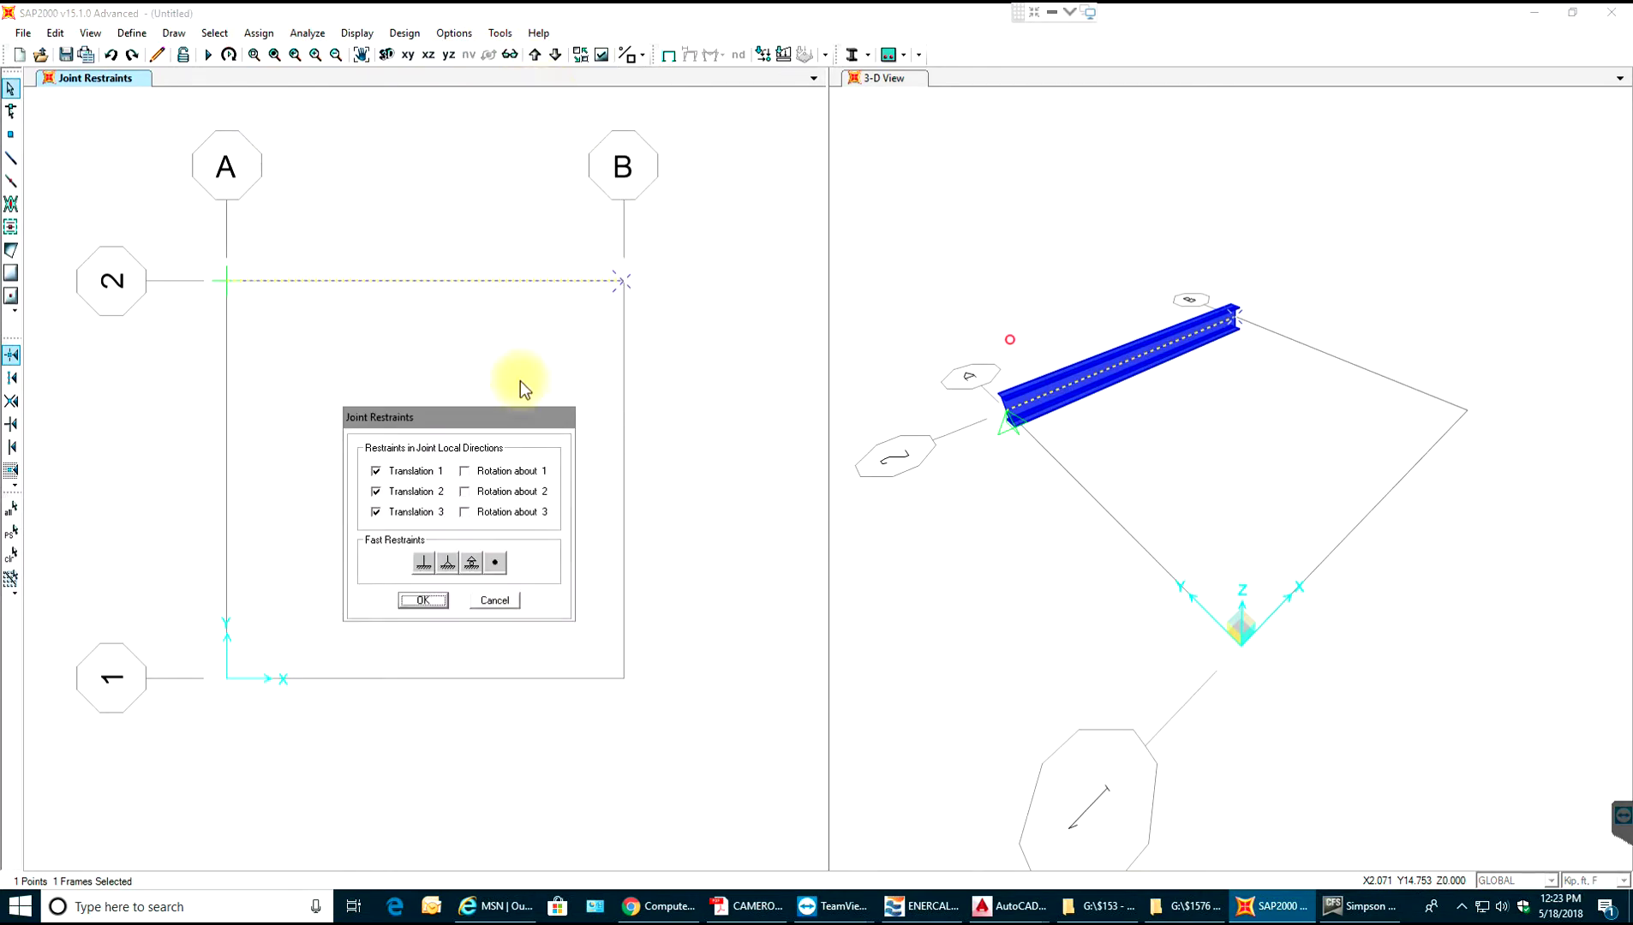
pyautogui.click(471, 562)
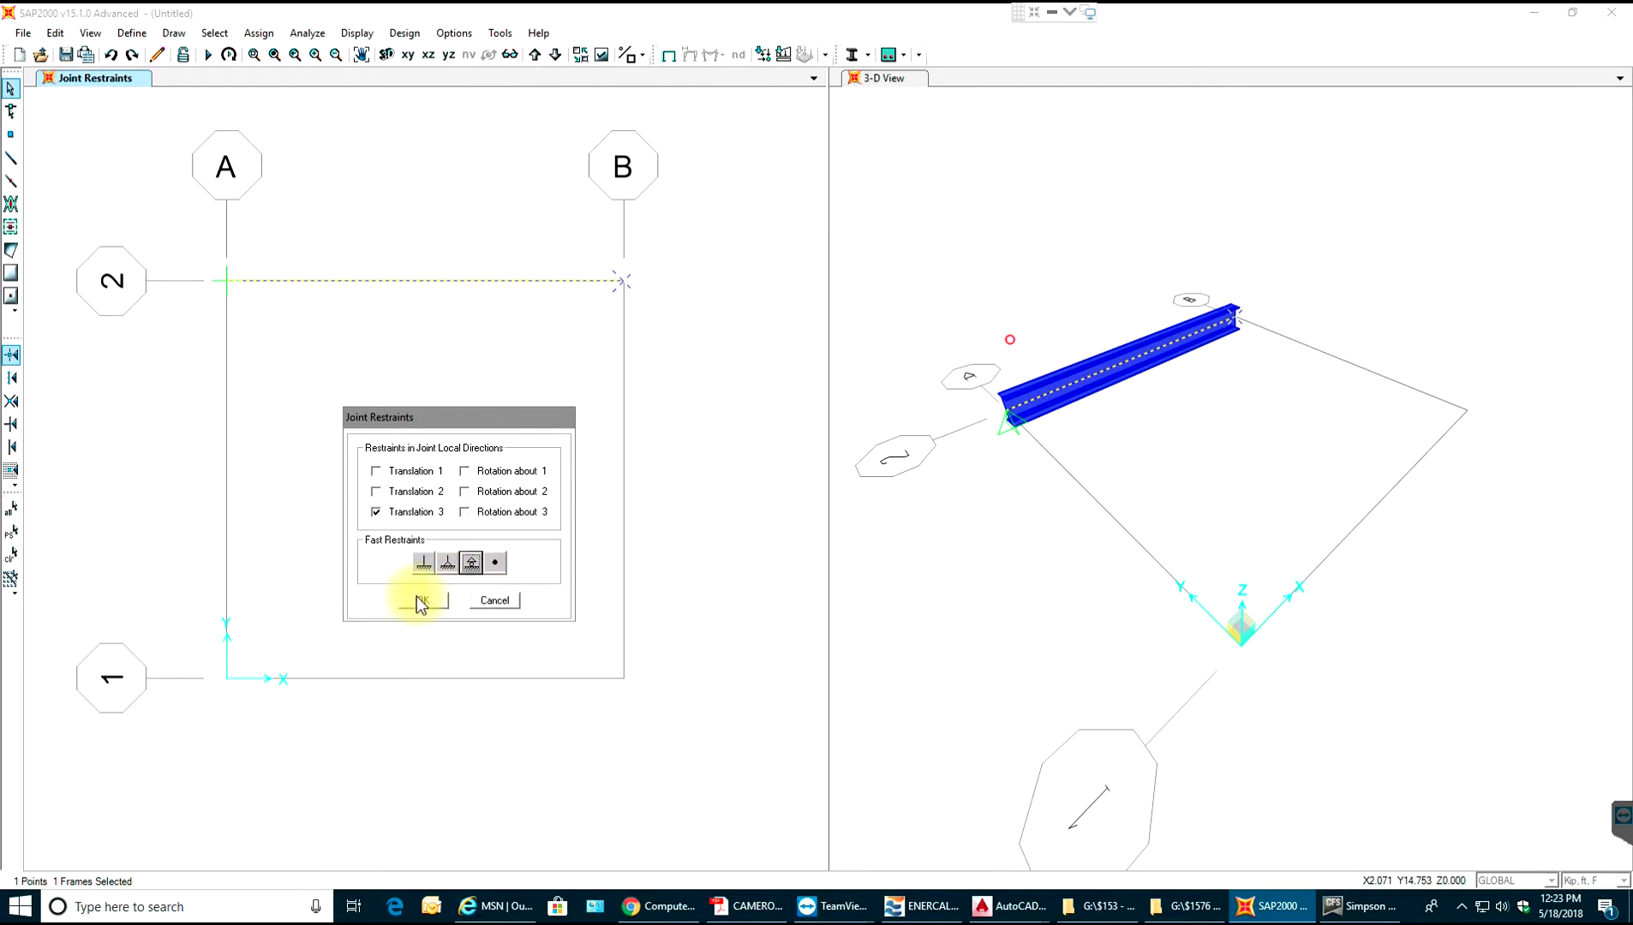
pyautogui.click(420, 603)
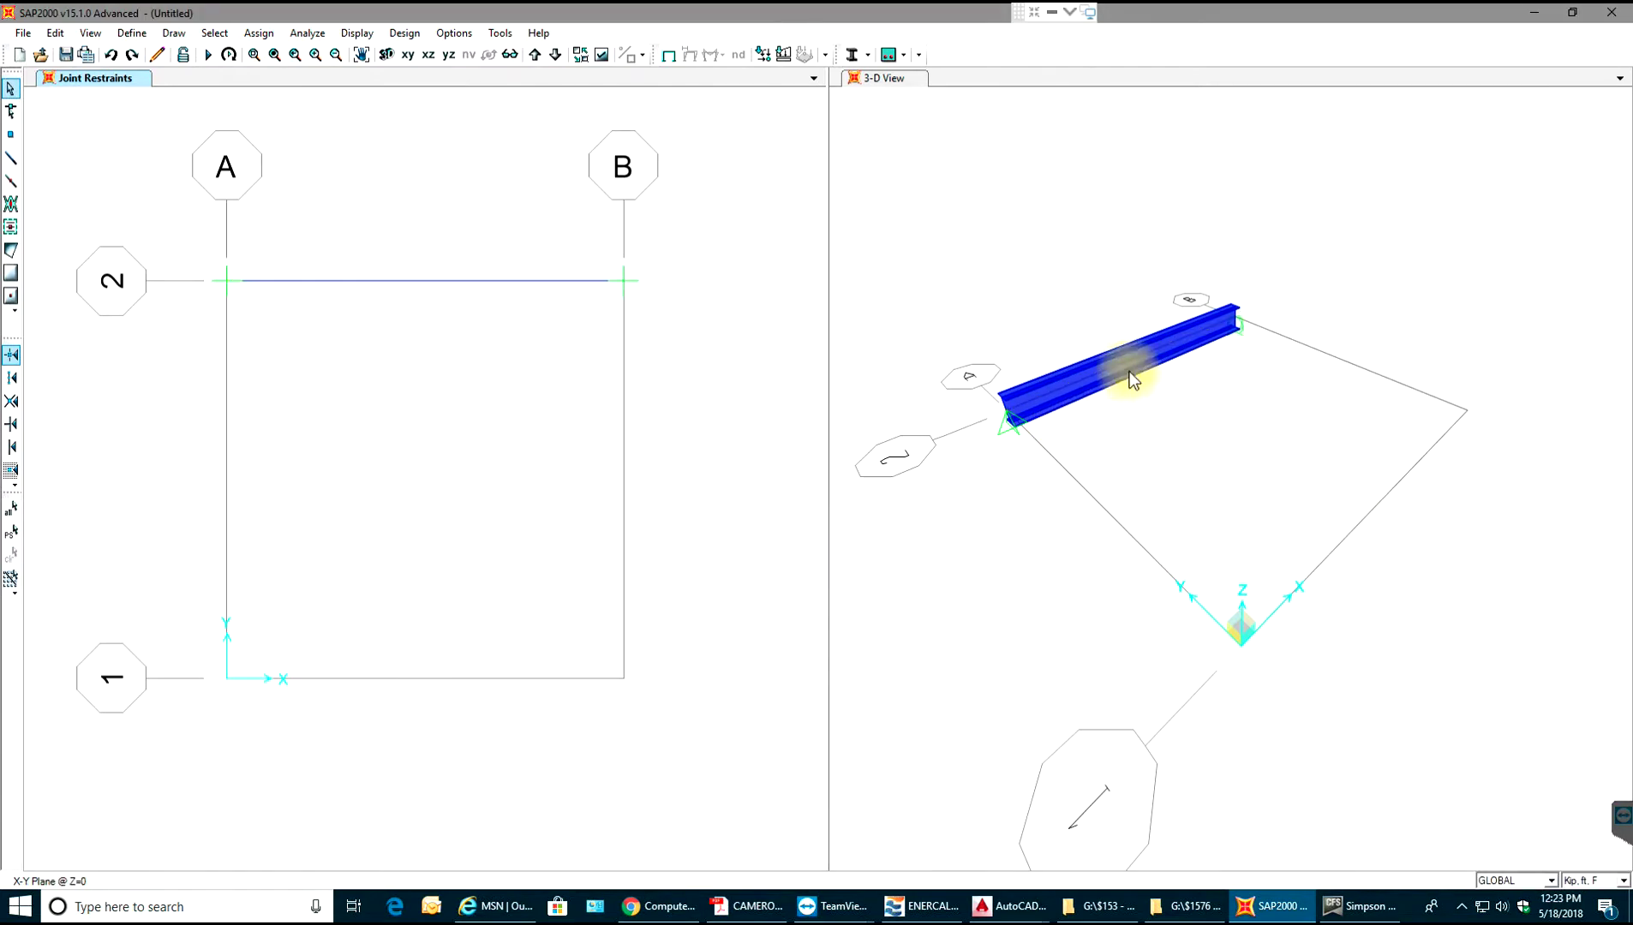
pyautogui.click(1243, 336)
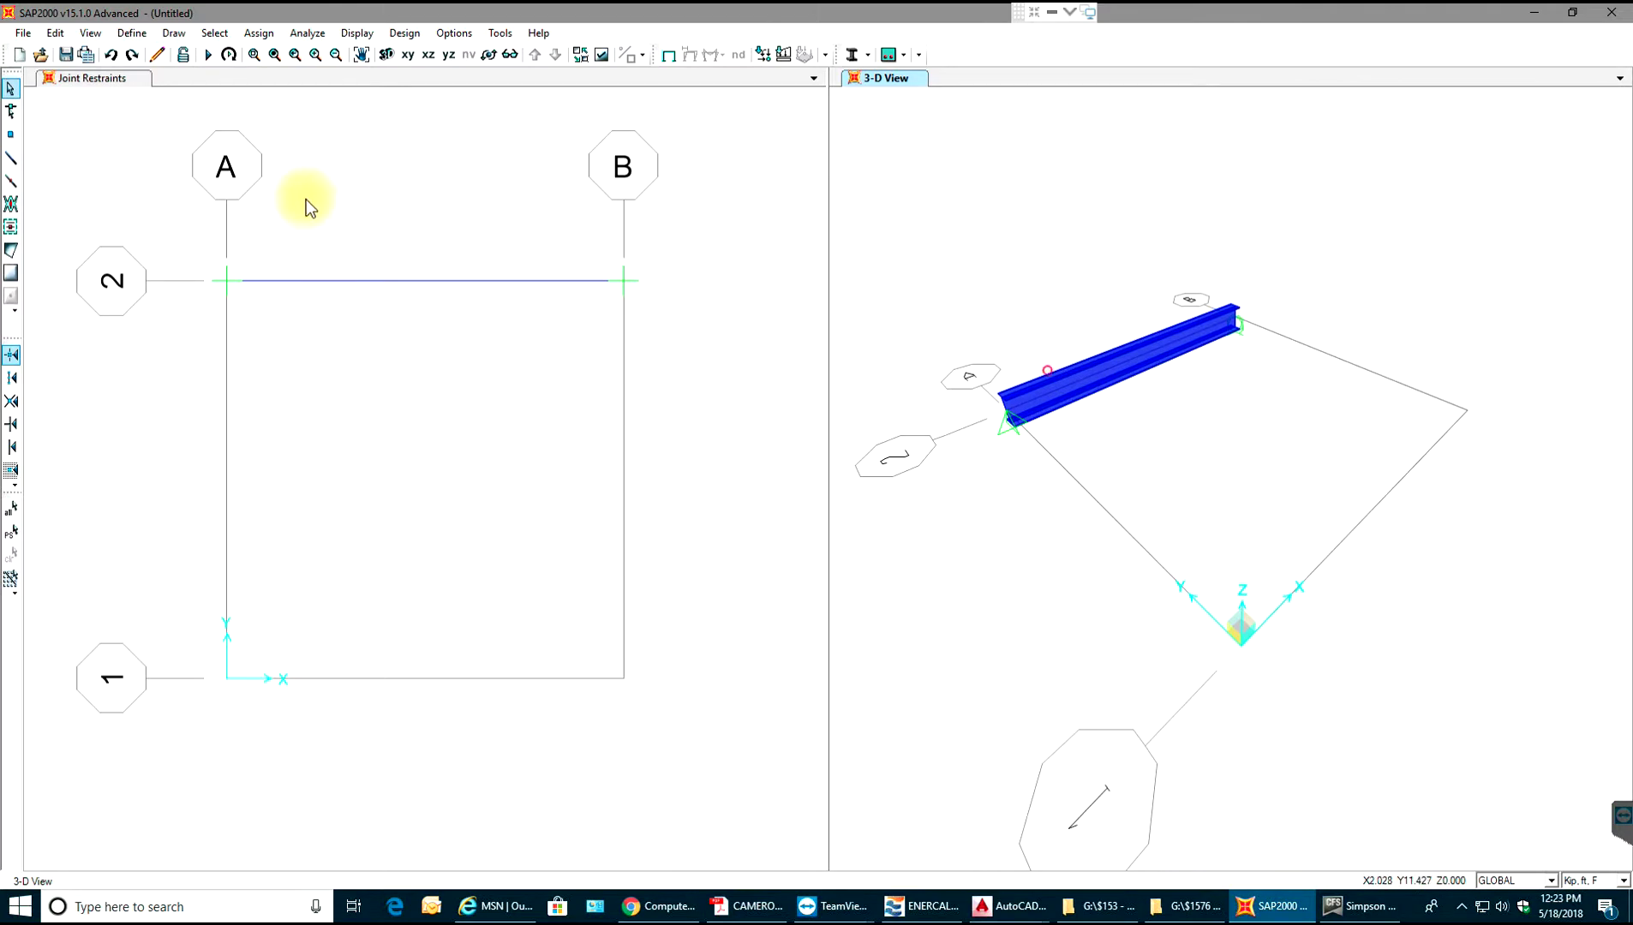
# Open the frame point load assignment for the W12X30 beam, keeping relative distances.
pyautogui.click(477, 234)
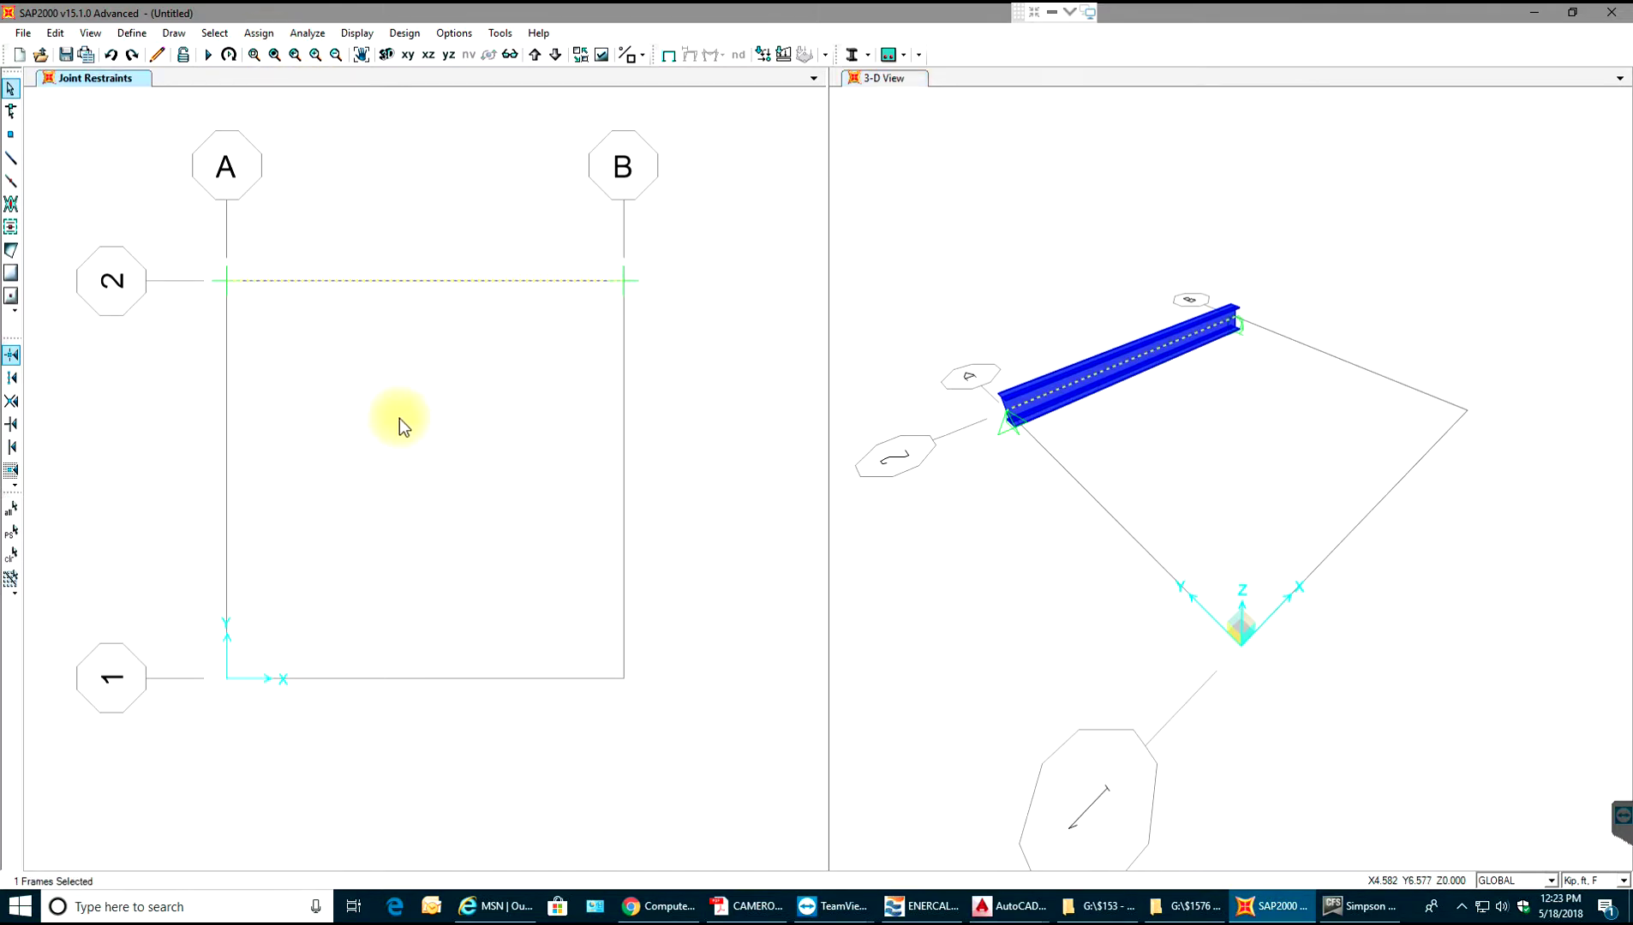
pyautogui.click(258, 33)
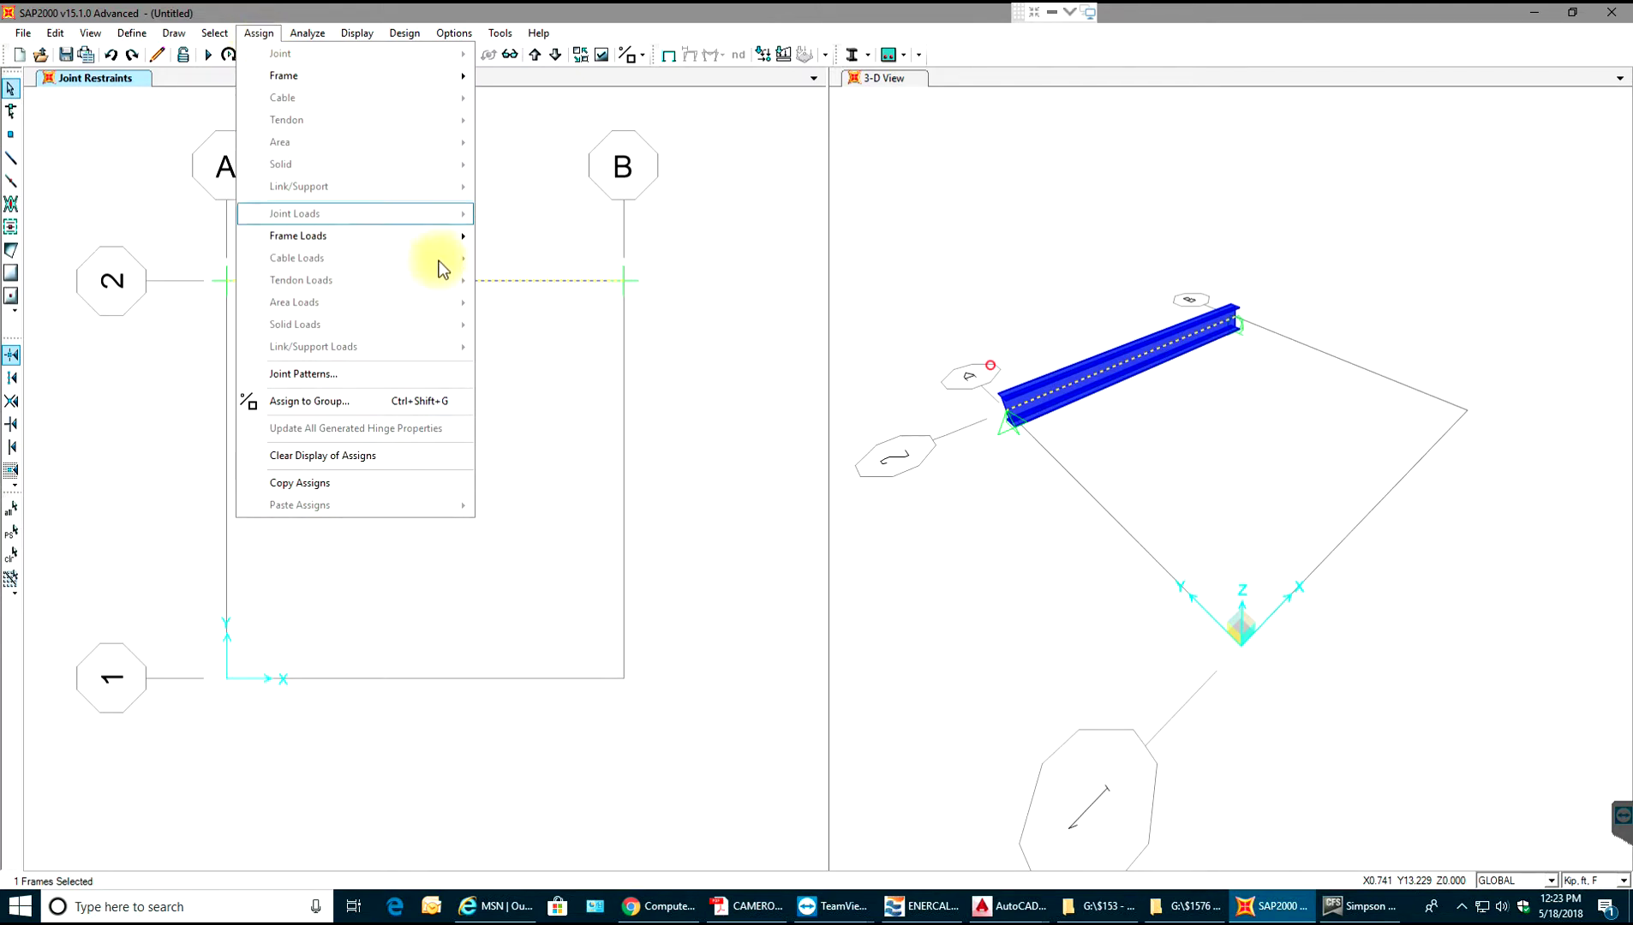
pyautogui.moveTo(450, 239)
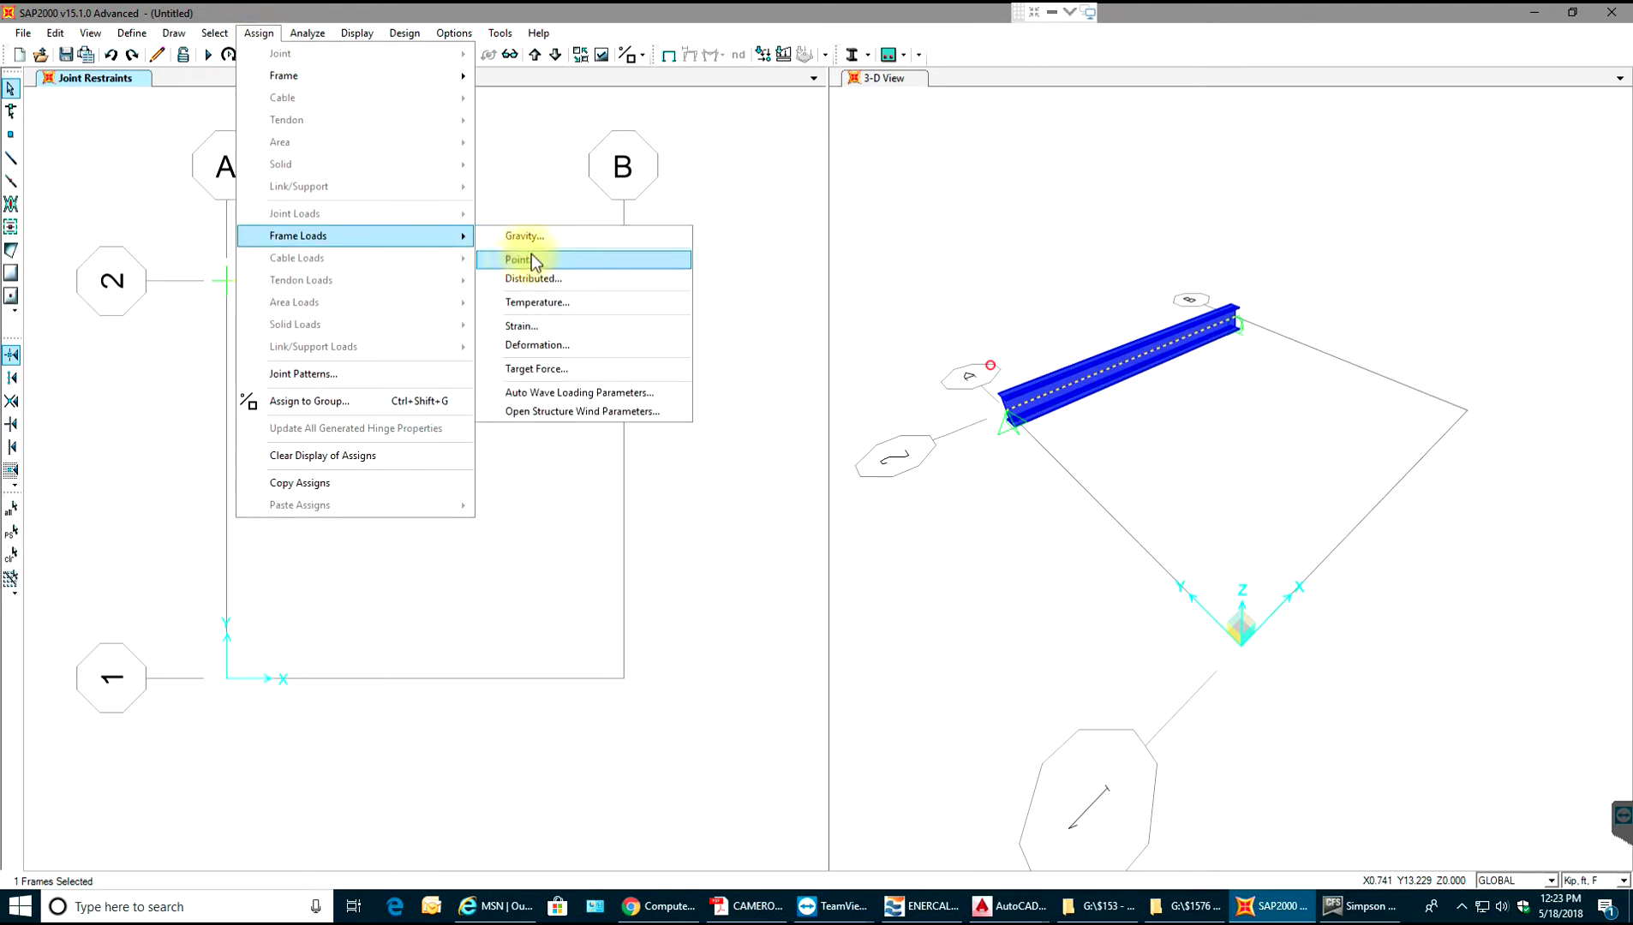
pyautogui.click(573, 270)
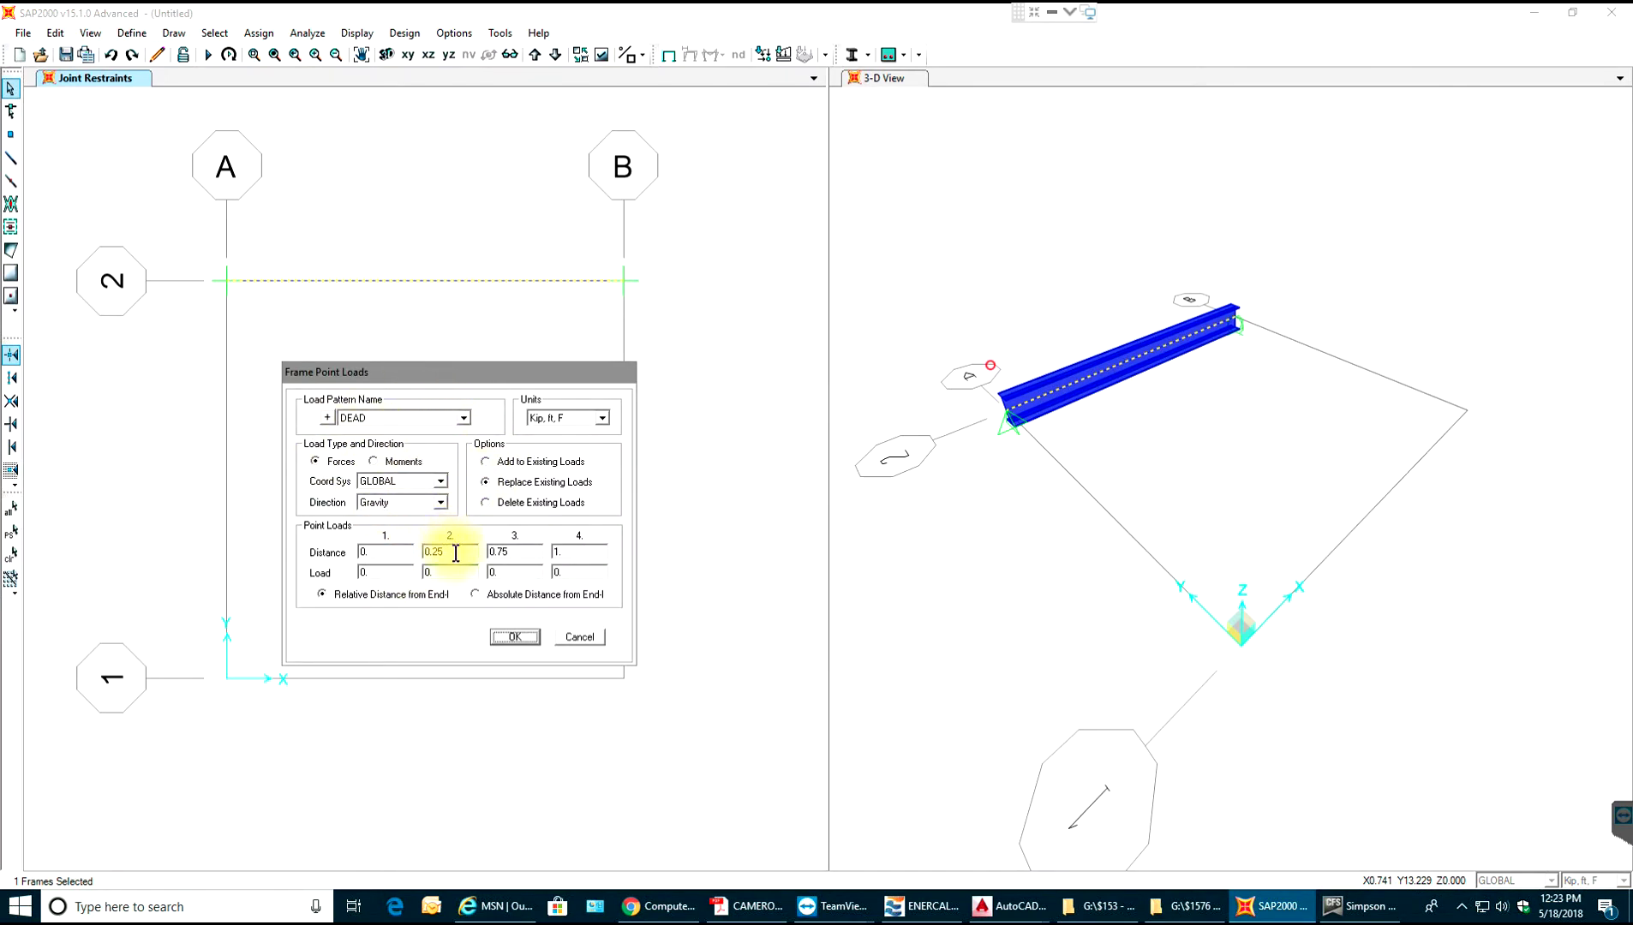
pyautogui.click(474, 596)
pyautogui.click(444, 596)
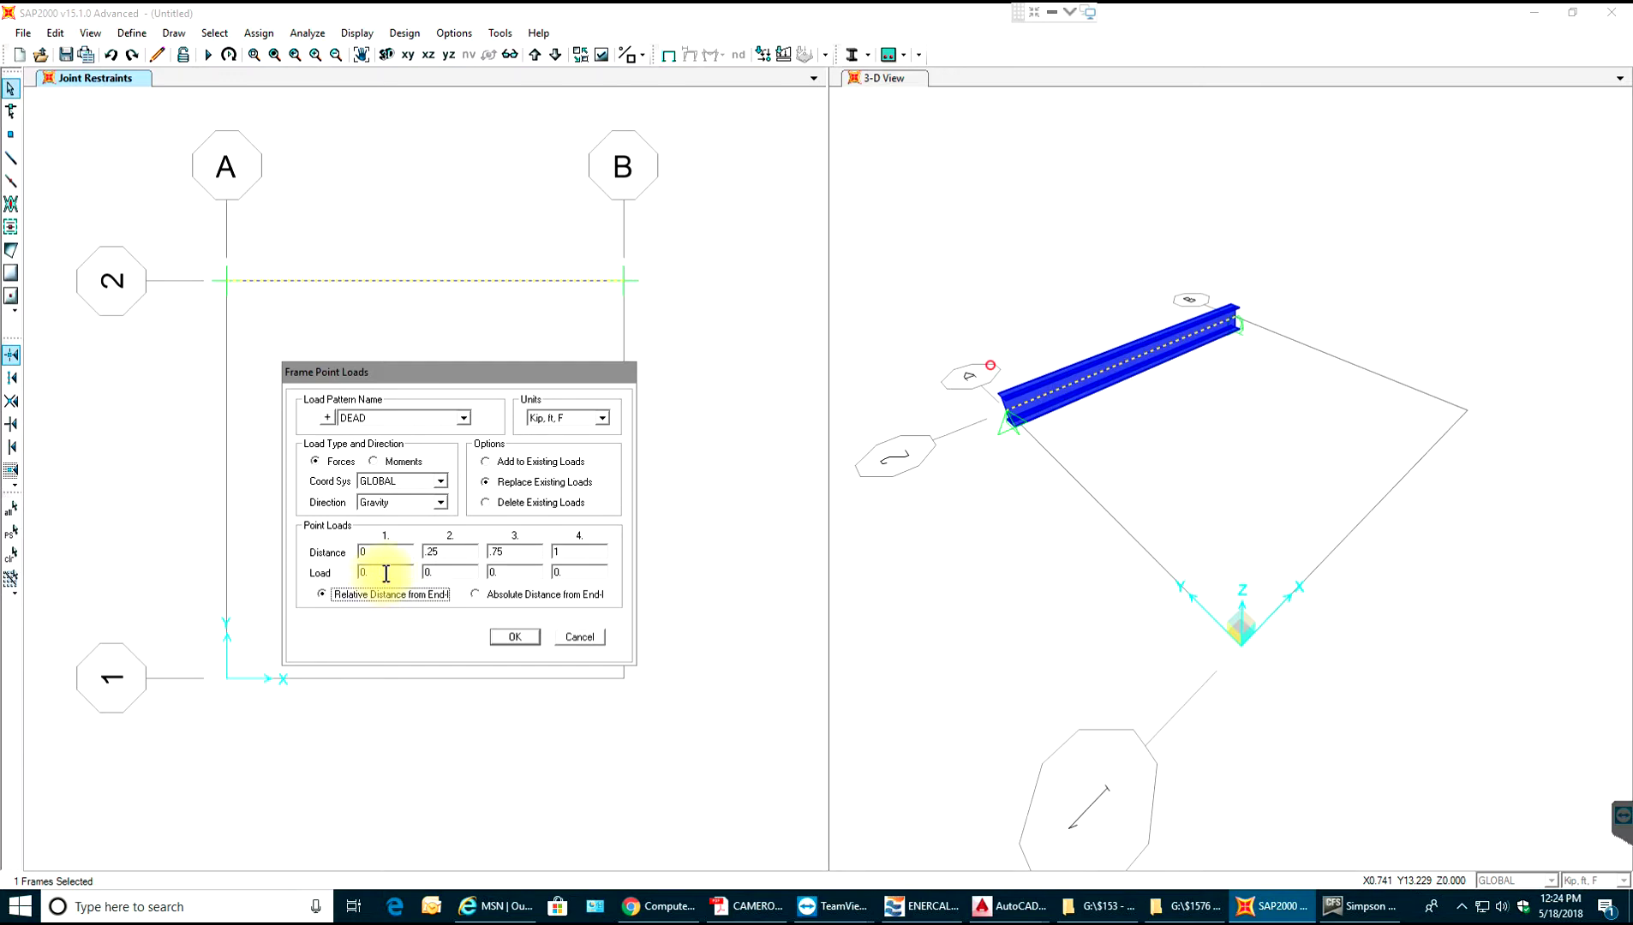
# Choose the Live load pattern and enter 5 kip as the first point load.
pyautogui.click(463, 418)
pyautogui.click(463, 417)
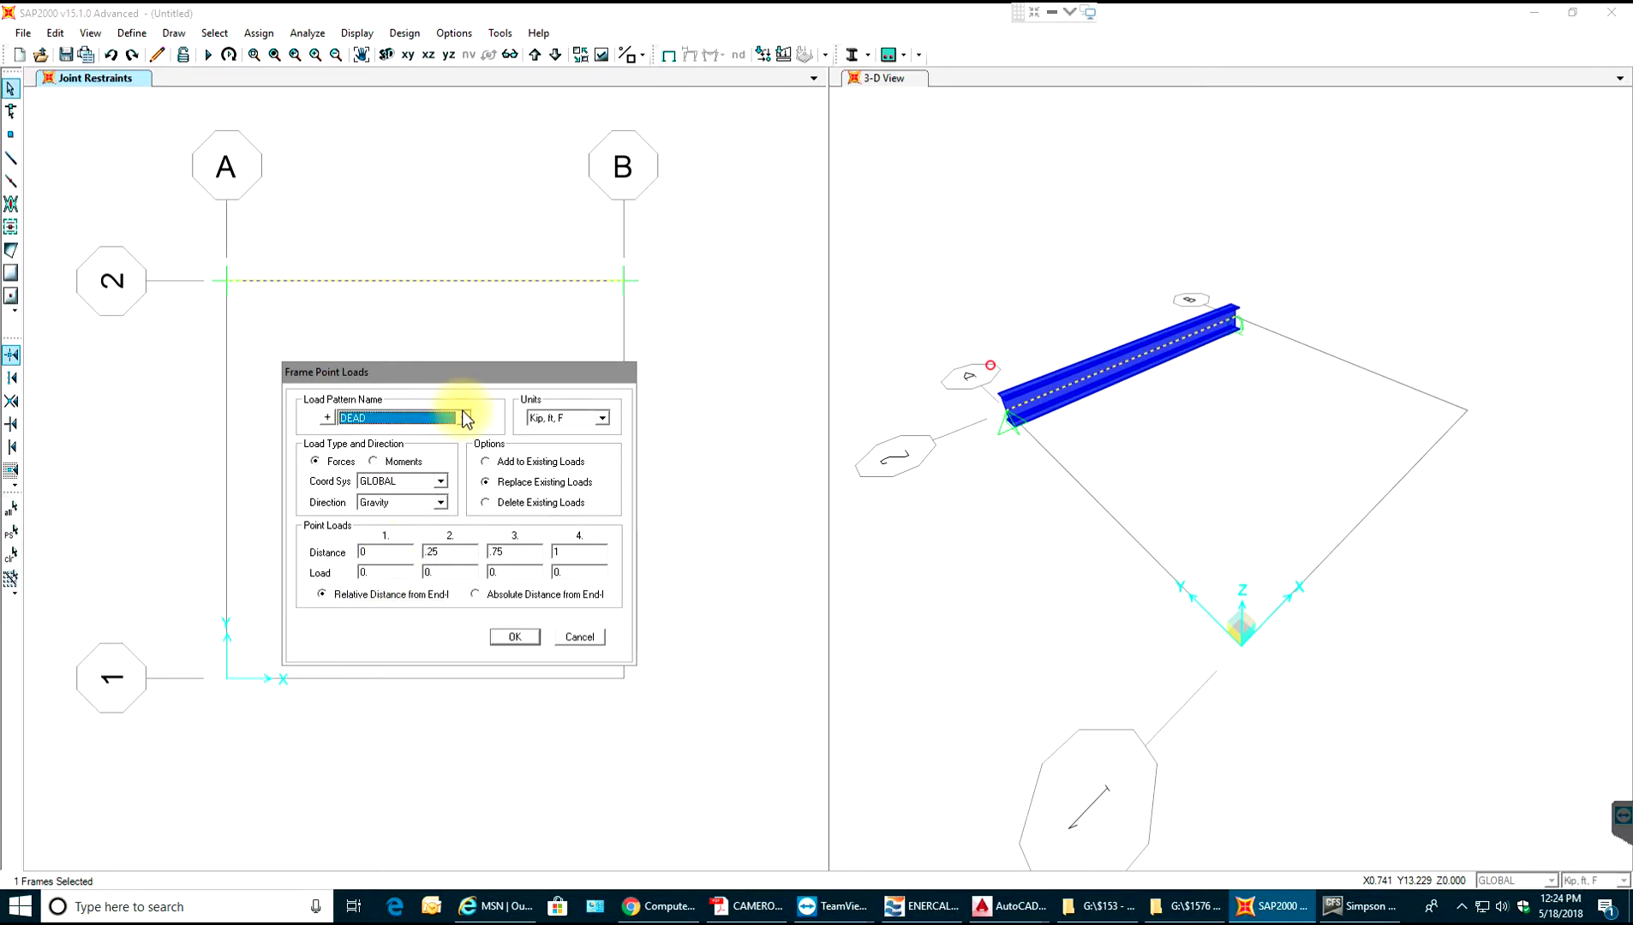
pyautogui.click(465, 419)
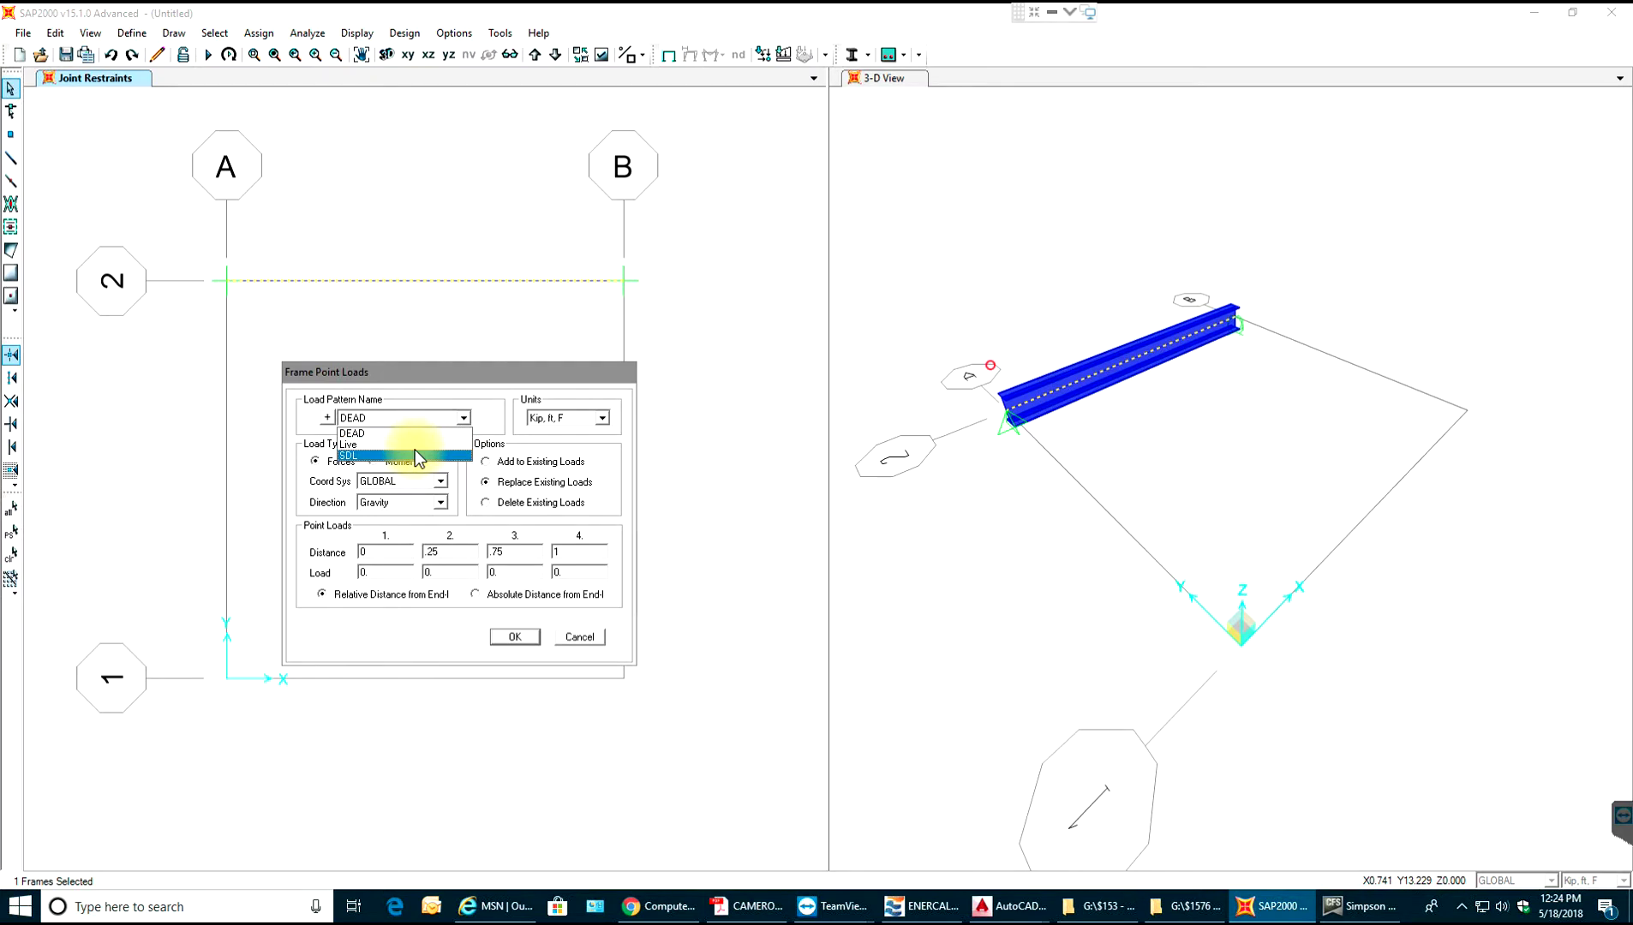
pyautogui.click(431, 444)
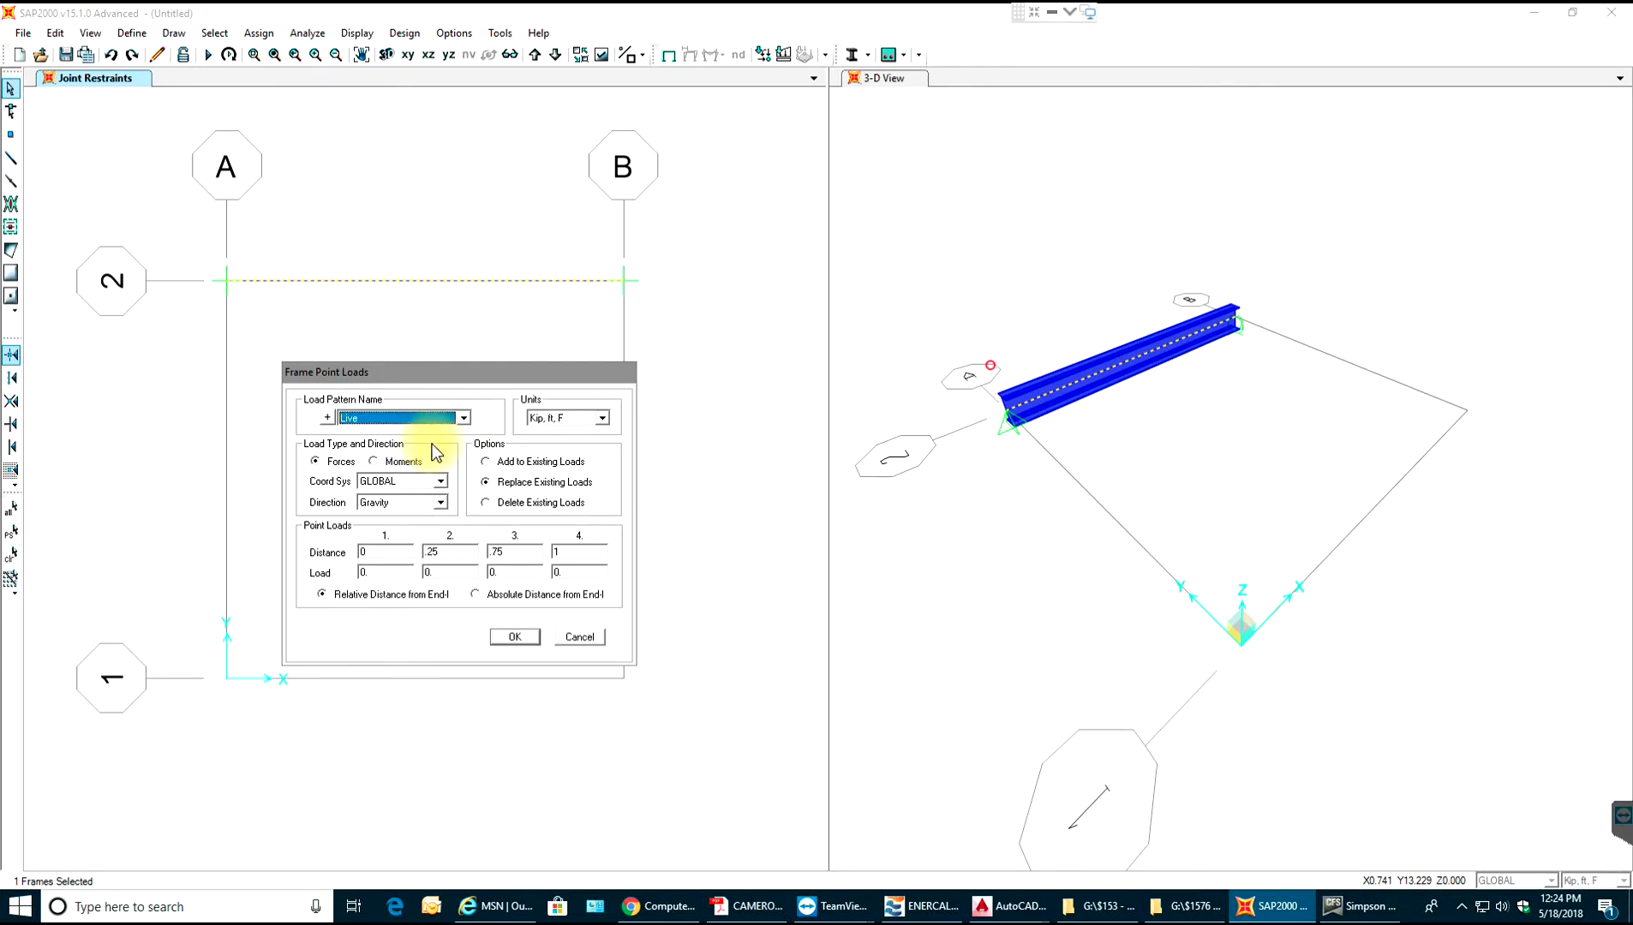
pyautogui.click(414, 568)
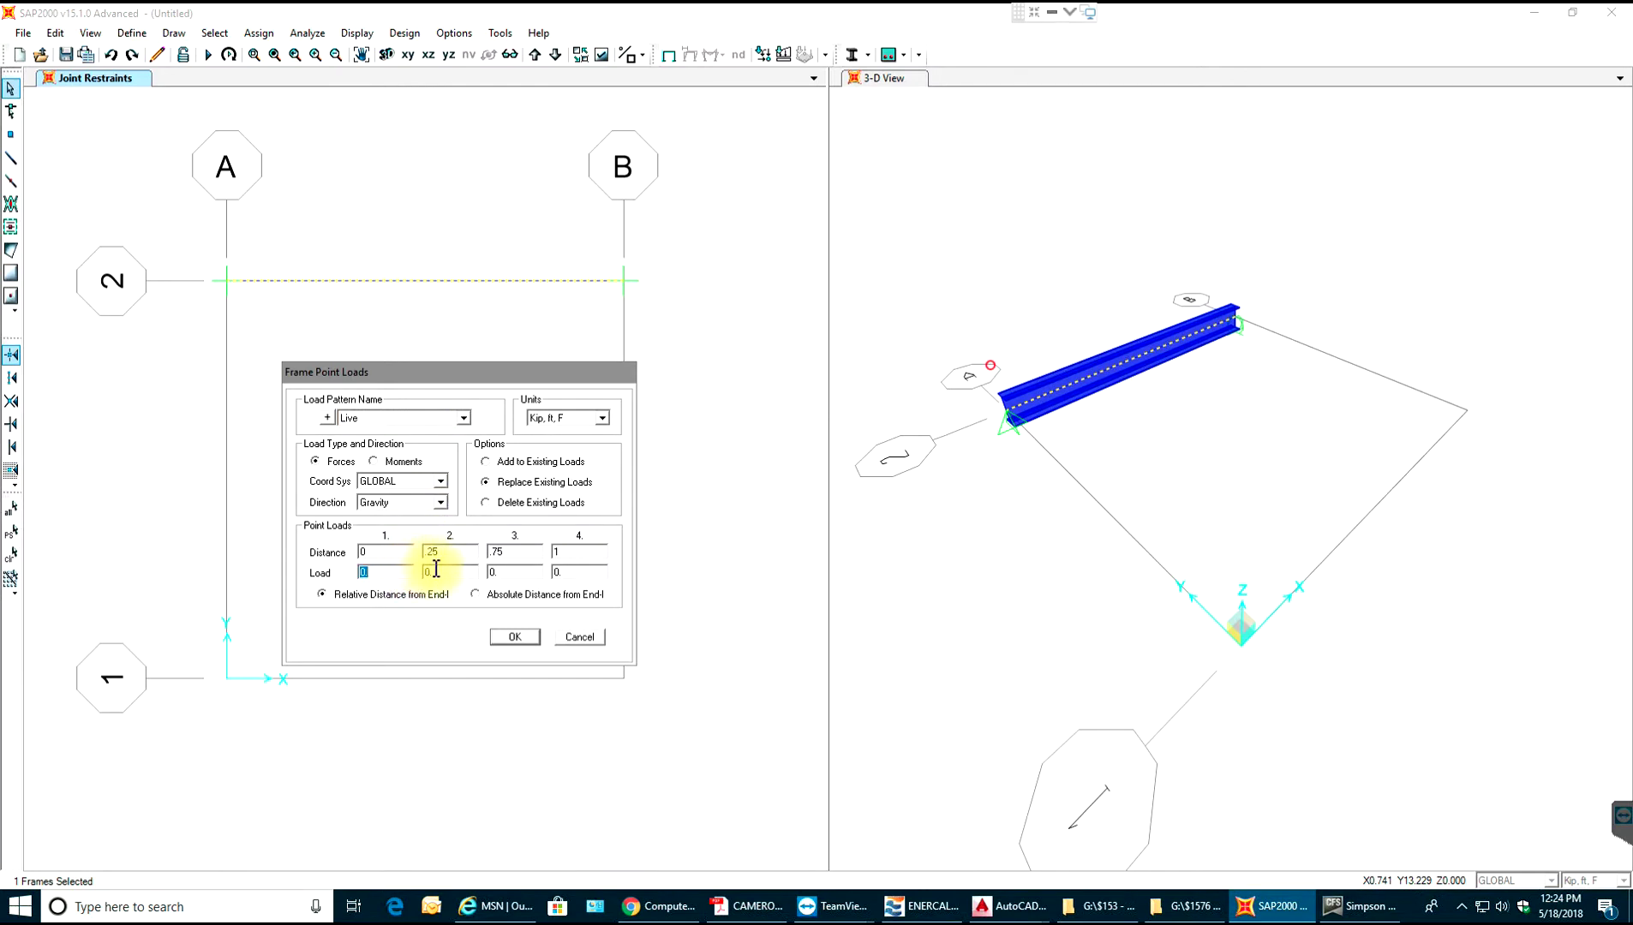
pyautogui.write('5')
pyautogui.press('Return')
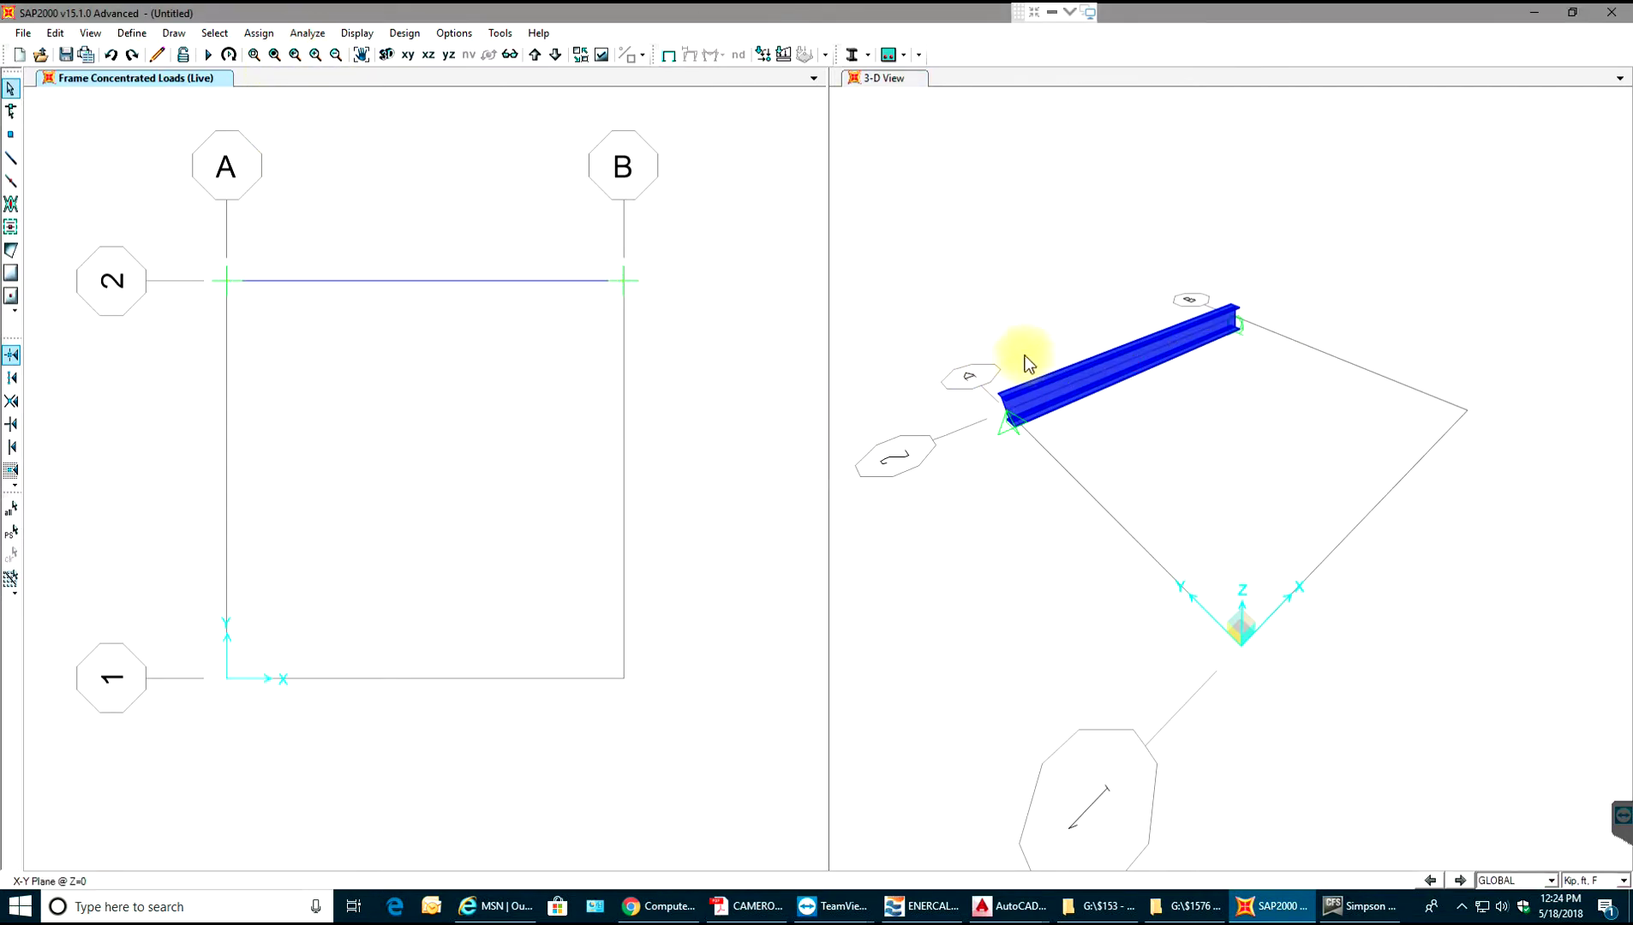
# Turn off extruded member display in the 3-D view.
pyautogui.click(1096, 367)
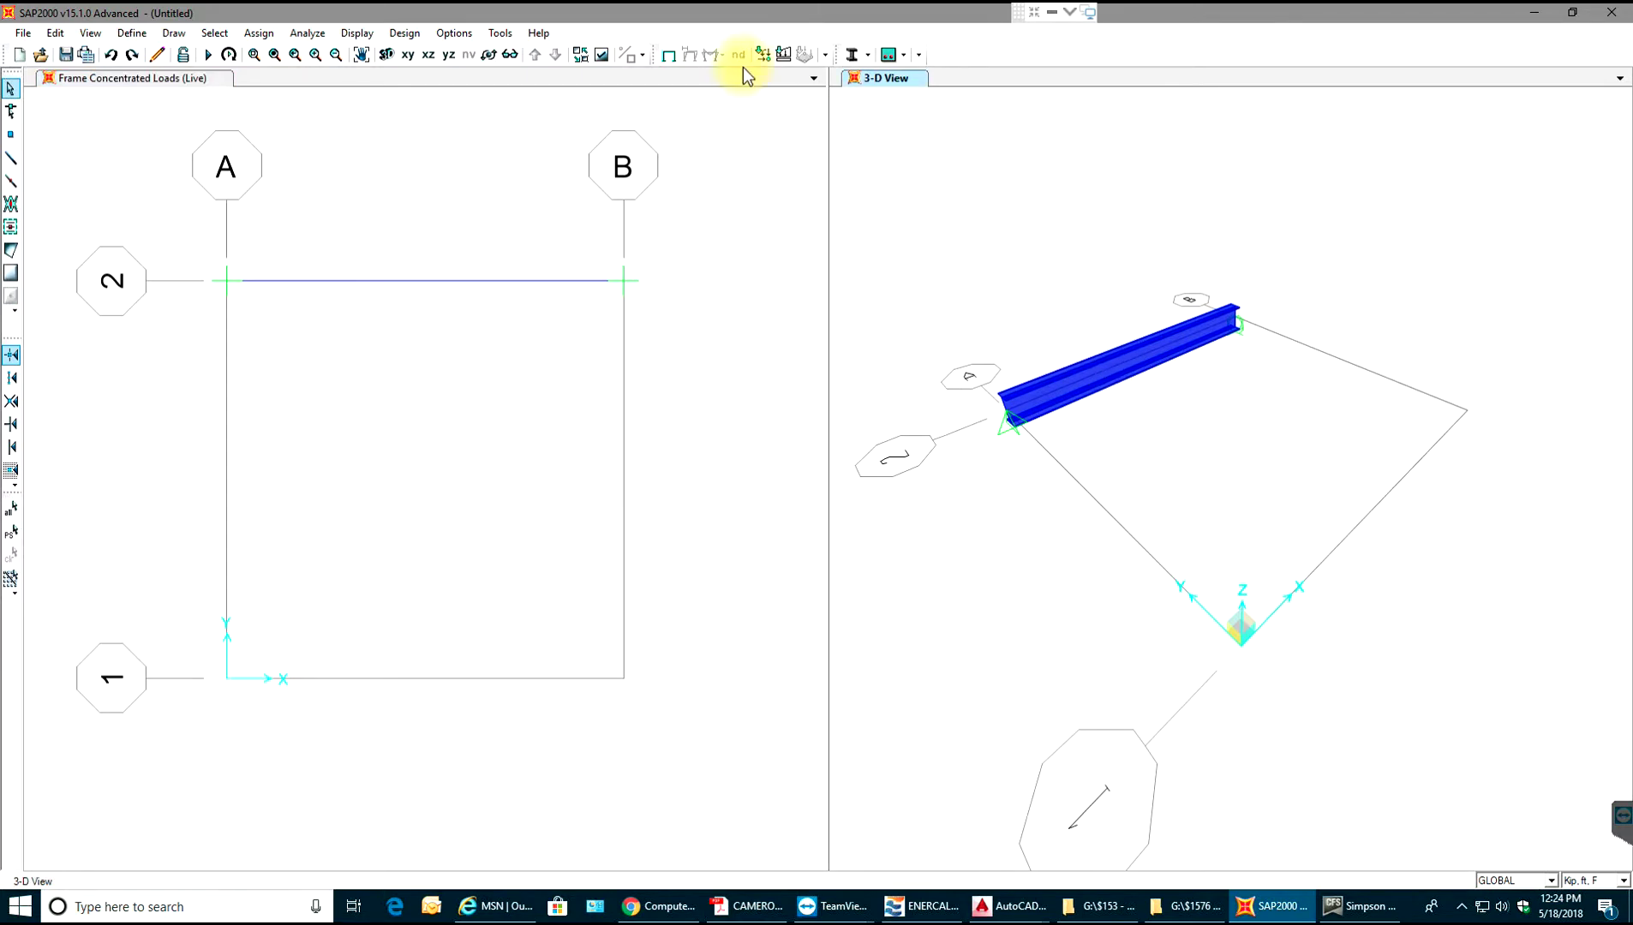
pyautogui.click(602, 54)
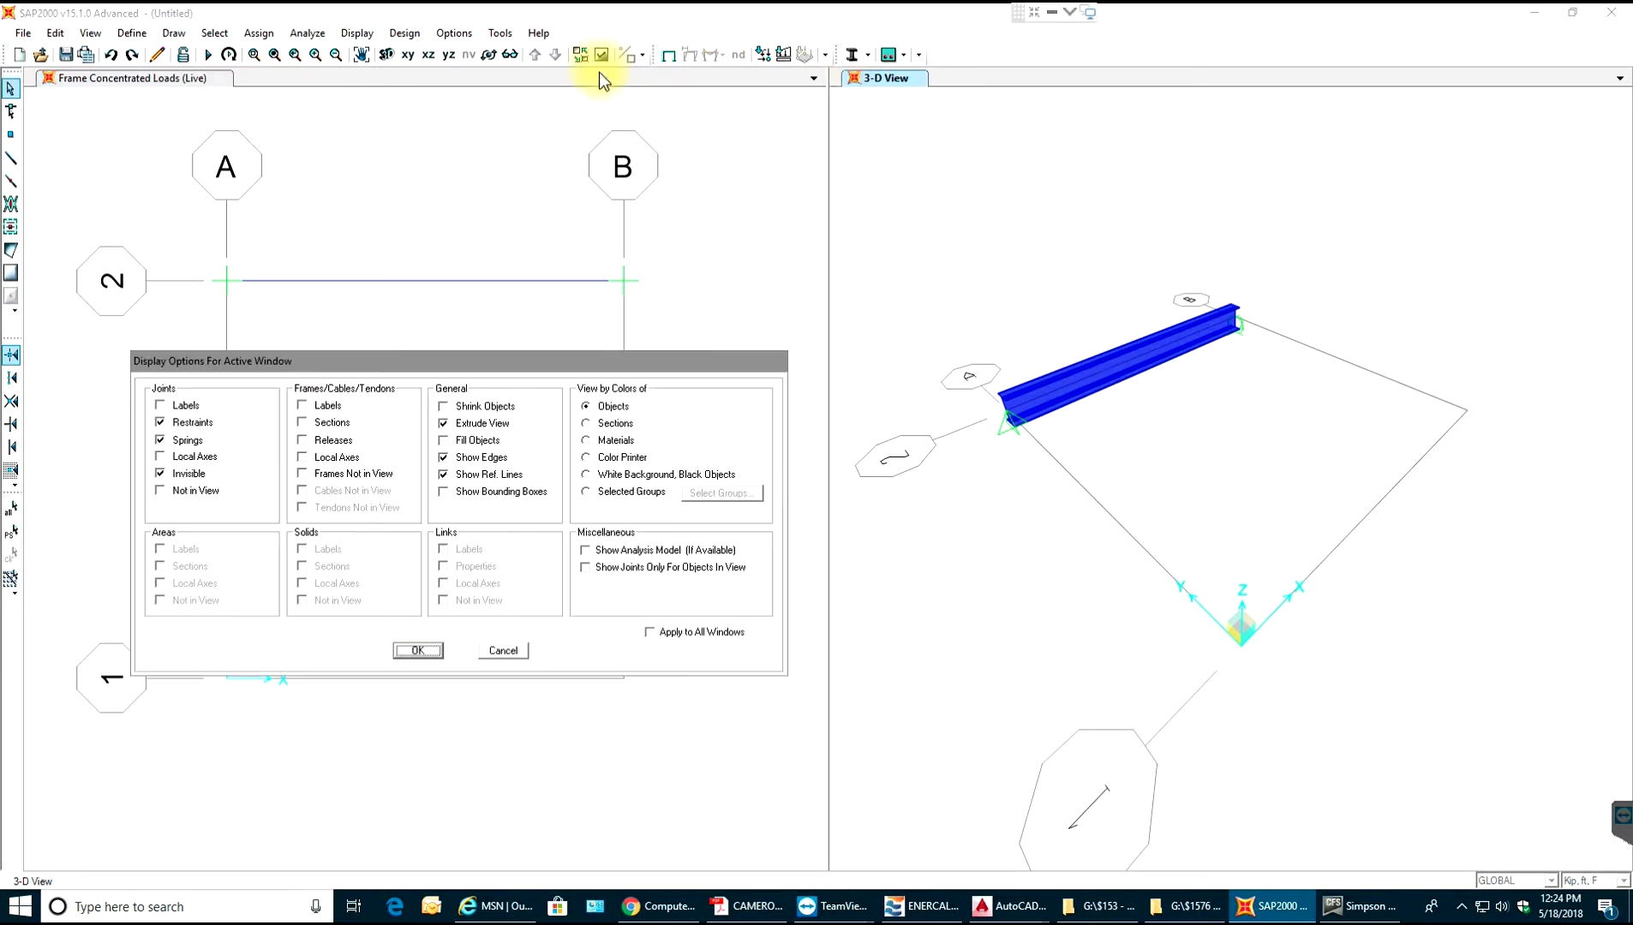
pyautogui.click(451, 421)
pyautogui.click(452, 426)
pyautogui.click(425, 657)
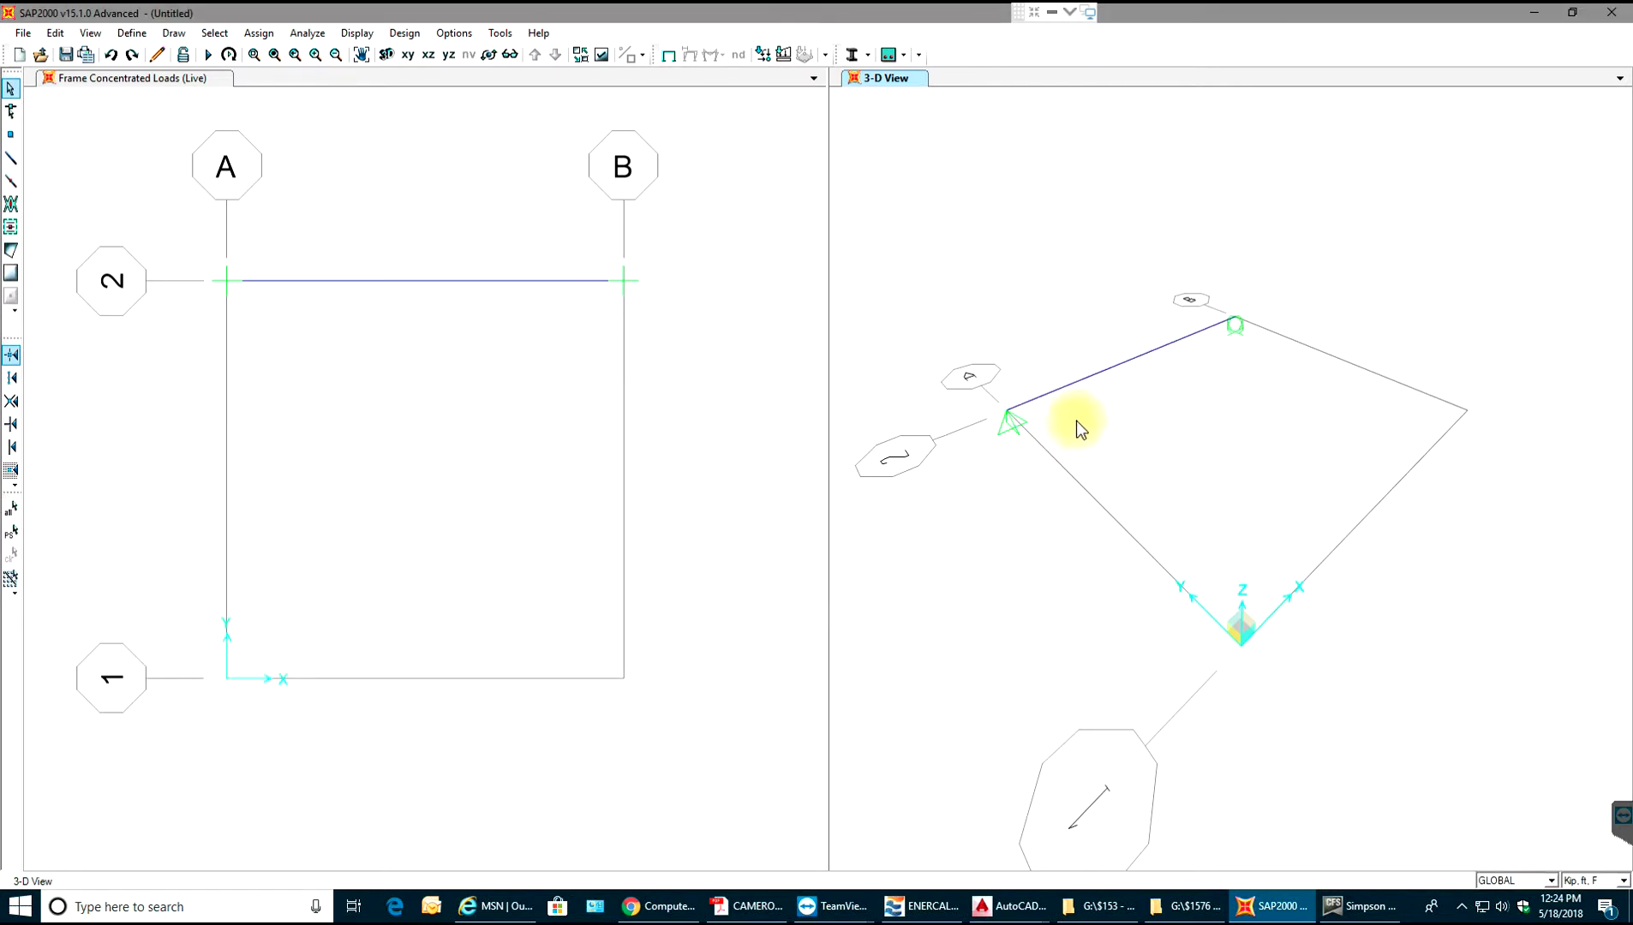
pyautogui.scroll(3, 1097, 409)
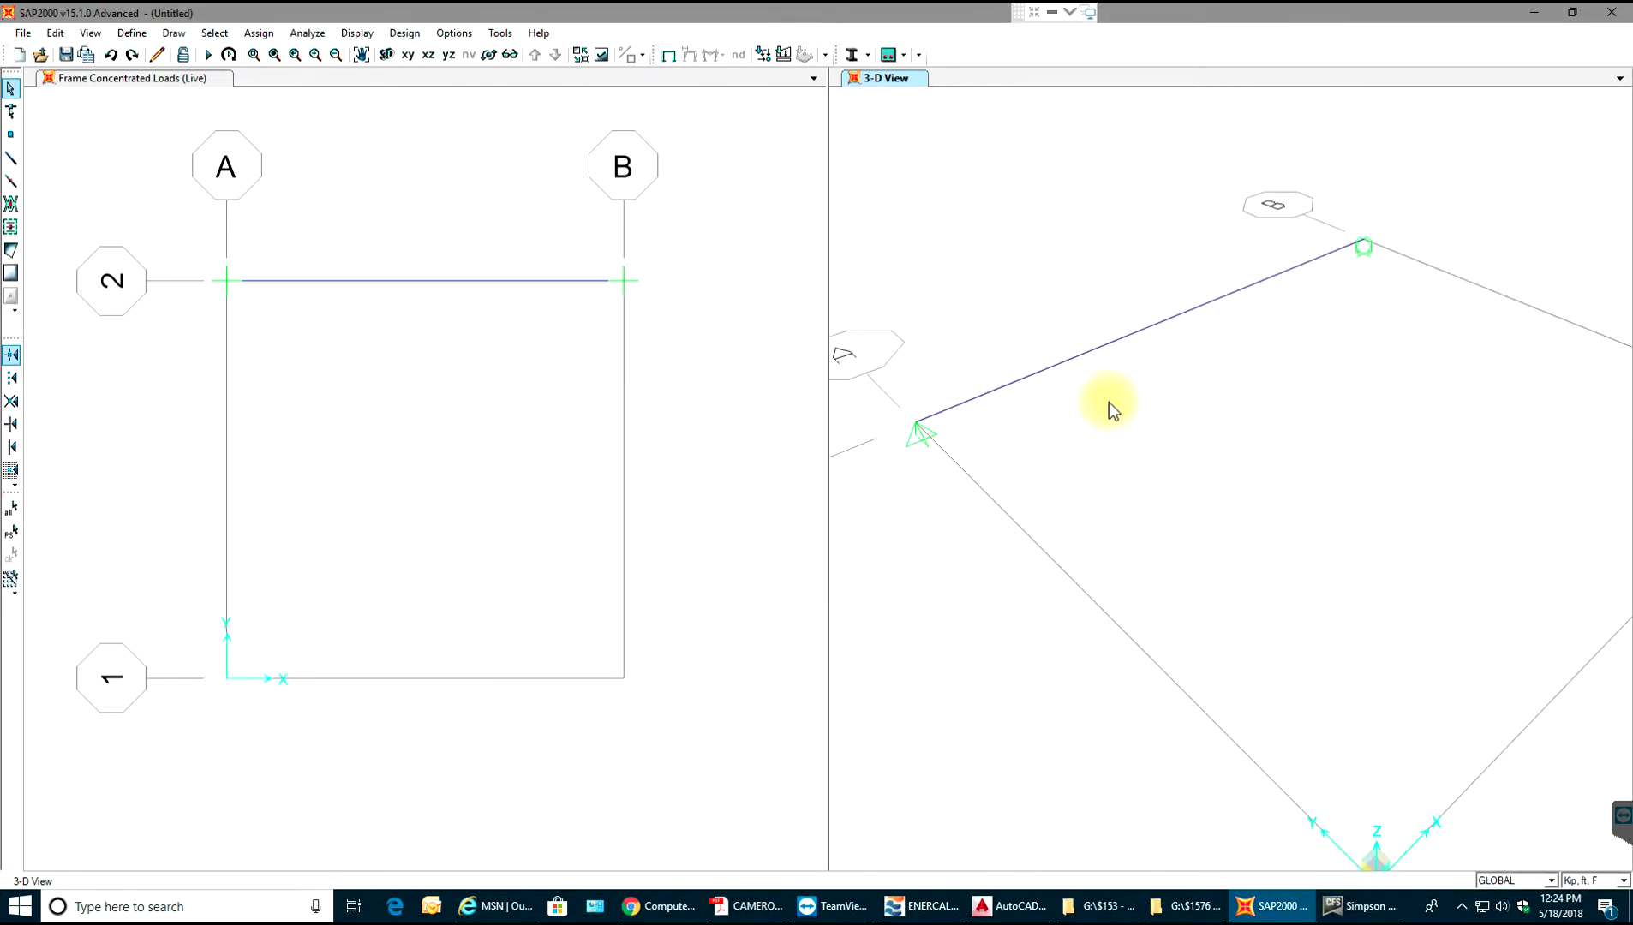
# Show the Live pattern's frame loads on the beam in the 3-D view.
pyautogui.click(789, 56)
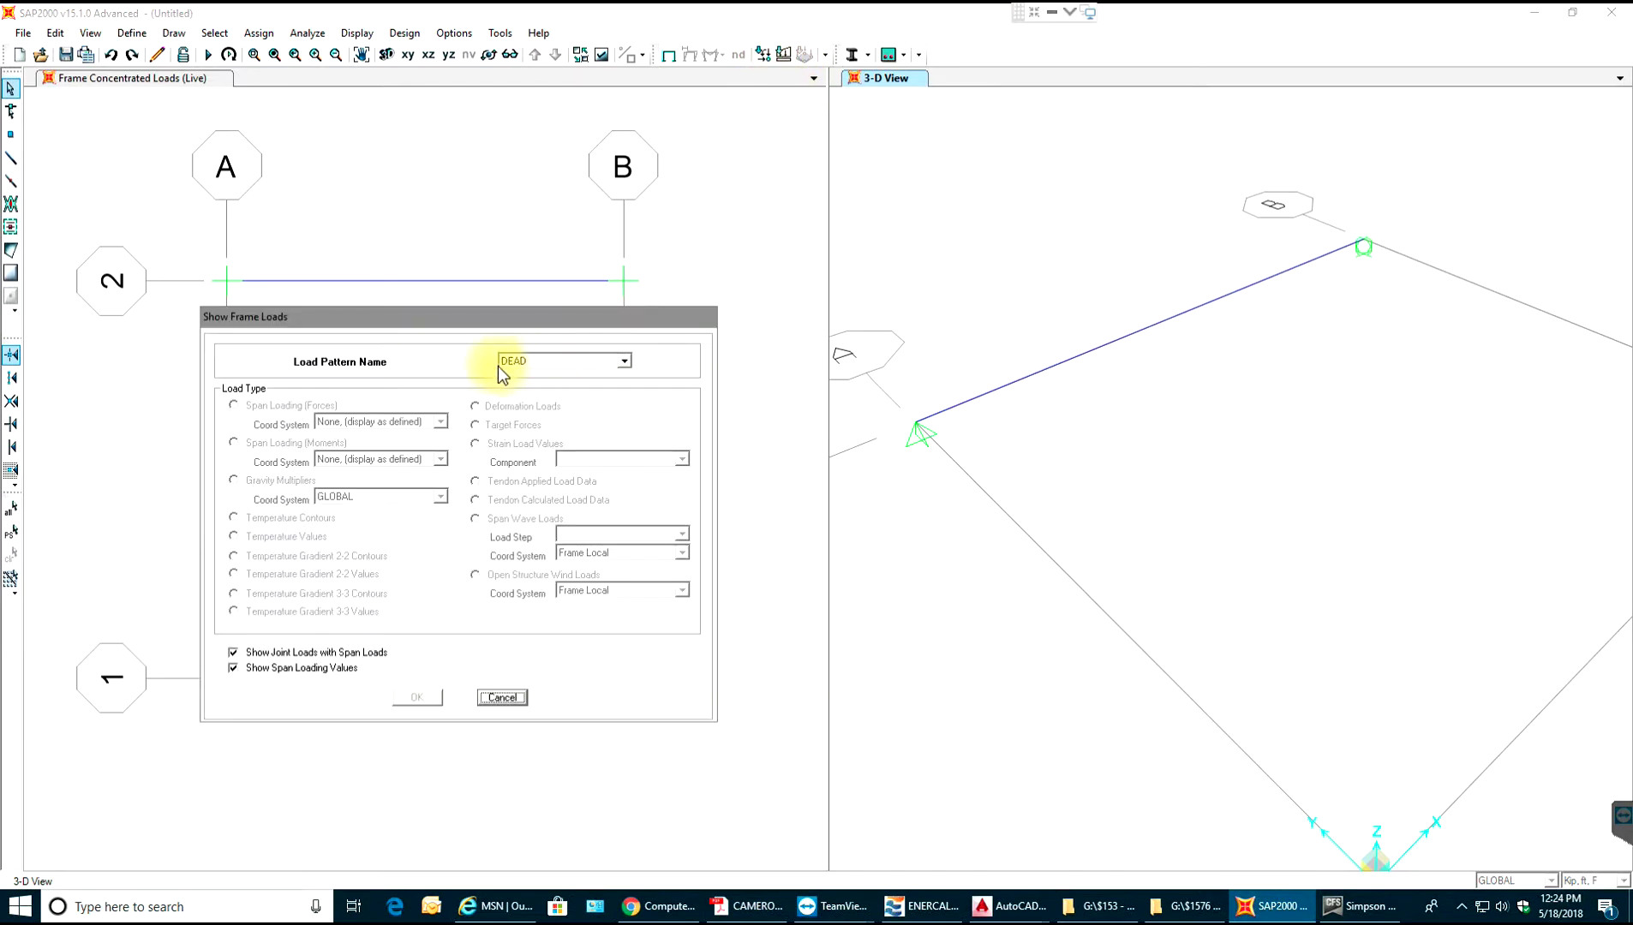
pyautogui.click(532, 364)
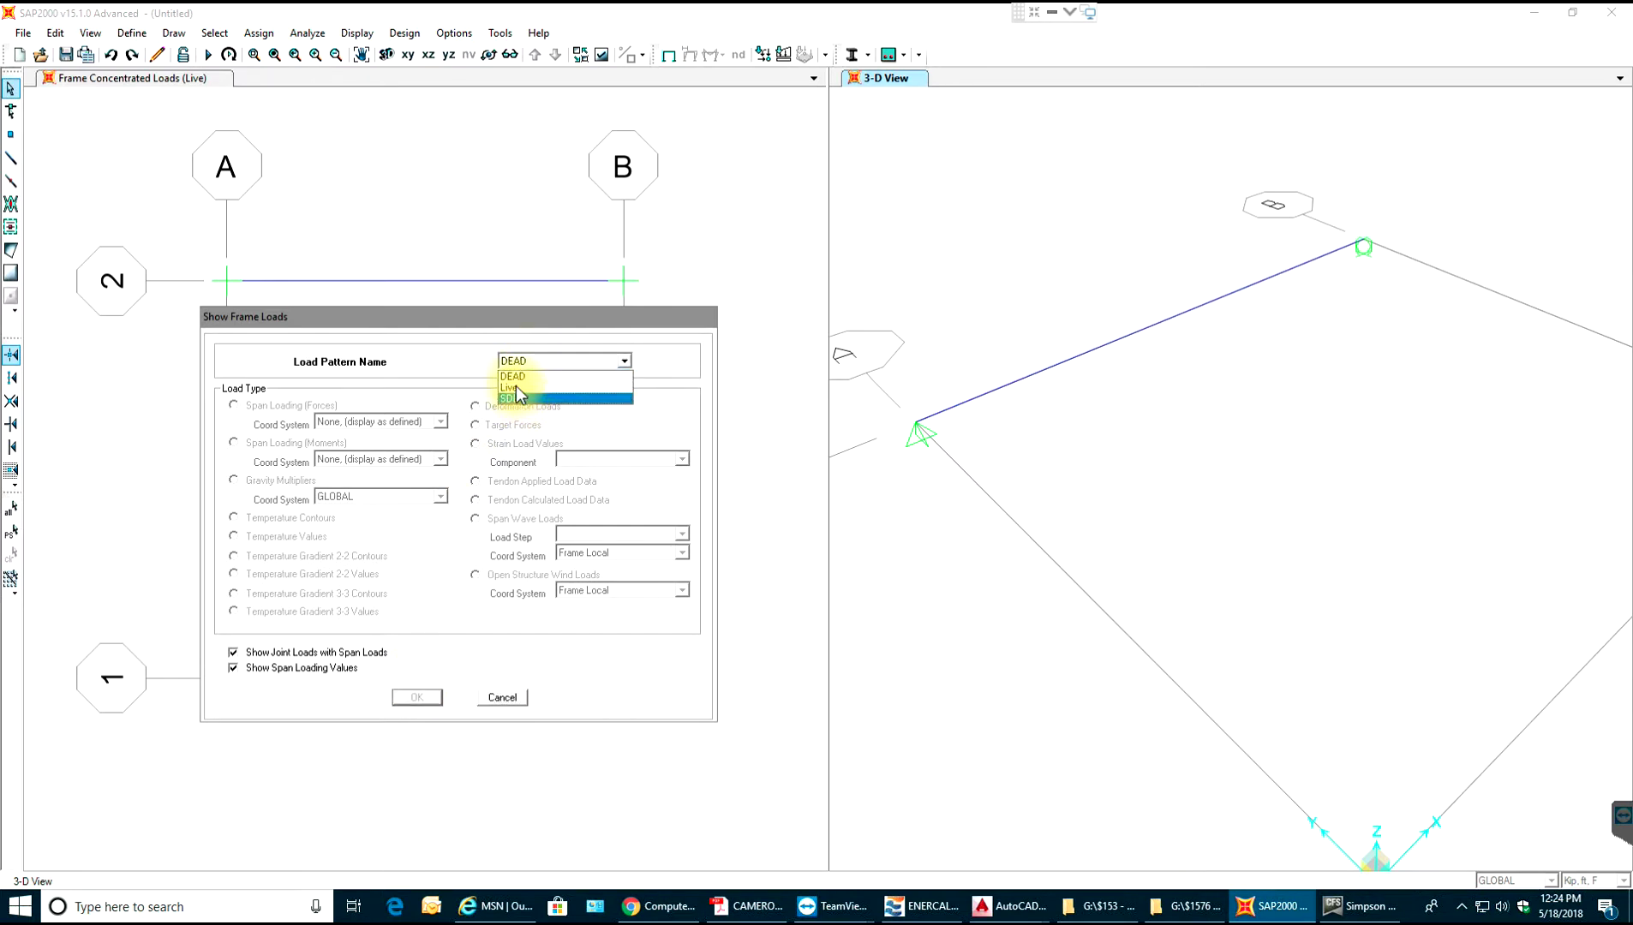
pyautogui.click(525, 387)
pyautogui.click(417, 697)
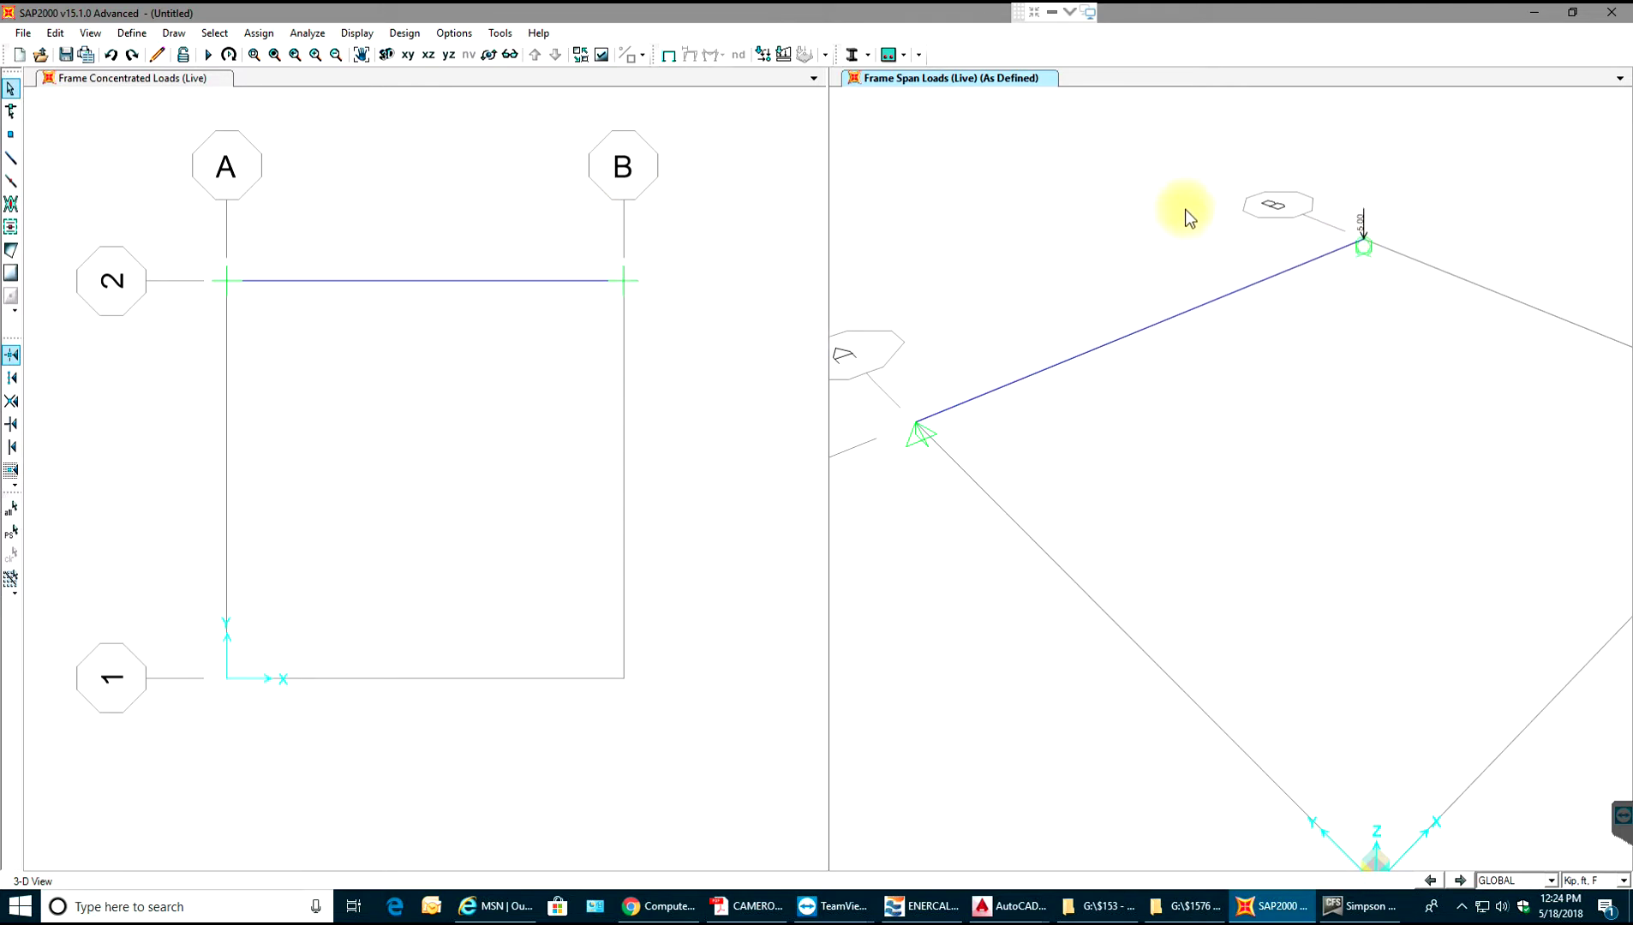
pyautogui.click(258, 34)
pyautogui.click(258, 33)
# Set the first Live point load to 0 and place 5 kip at relative distance 0.5.
pyautogui.click(514, 280)
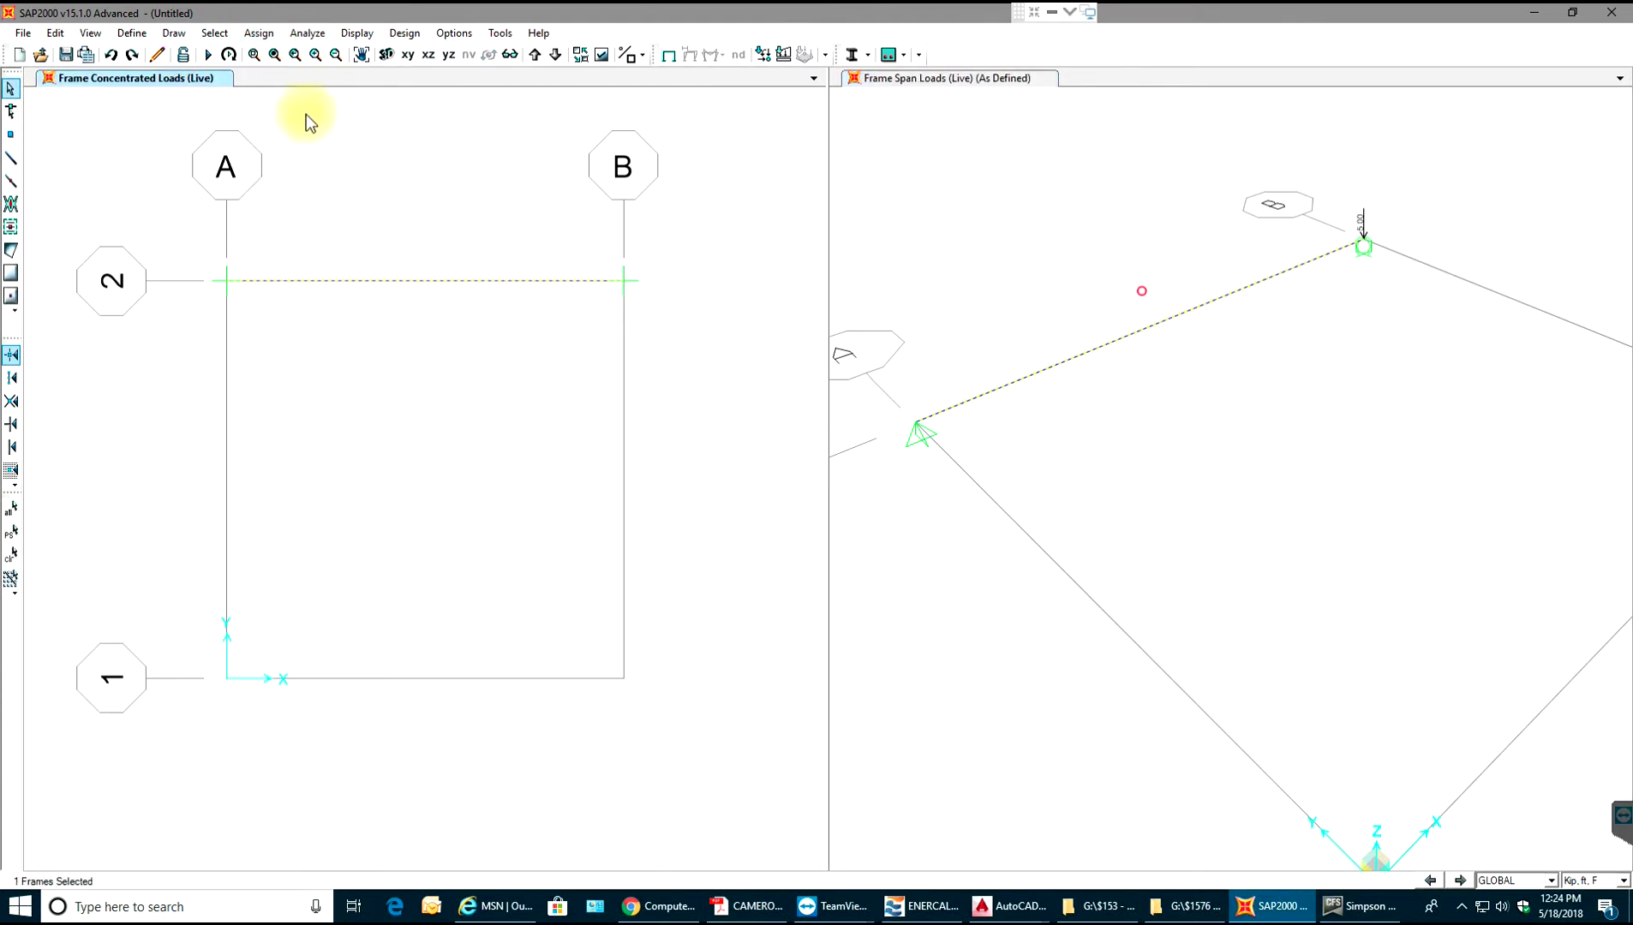
pyautogui.click(258, 34)
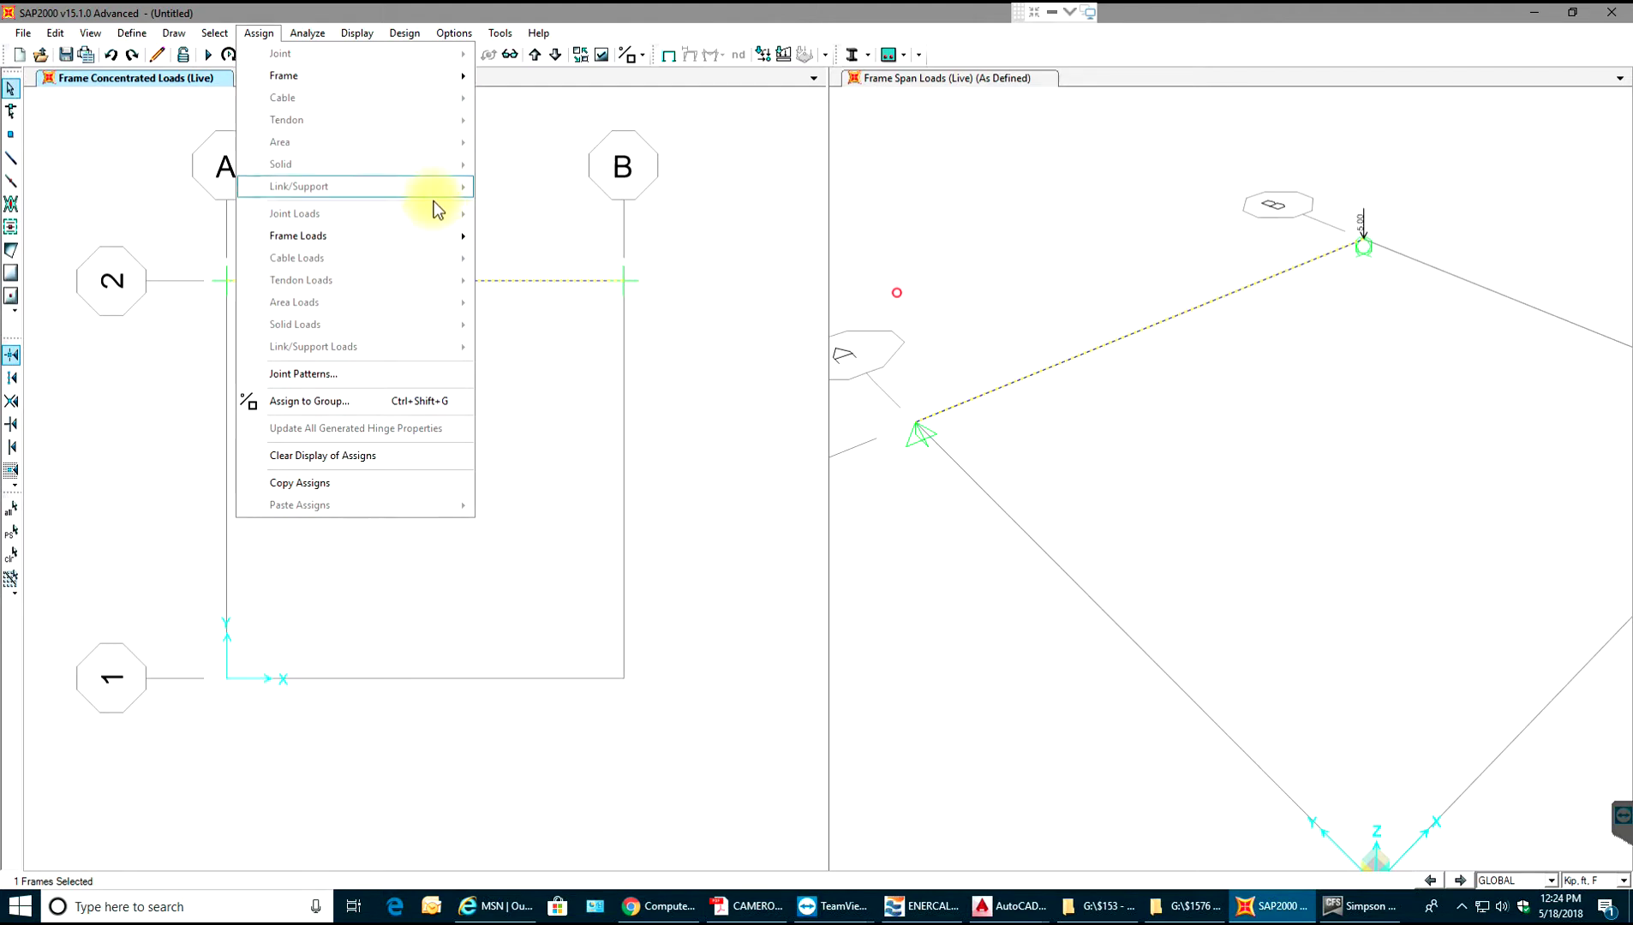
pyautogui.moveTo(461, 237)
pyautogui.click(538, 260)
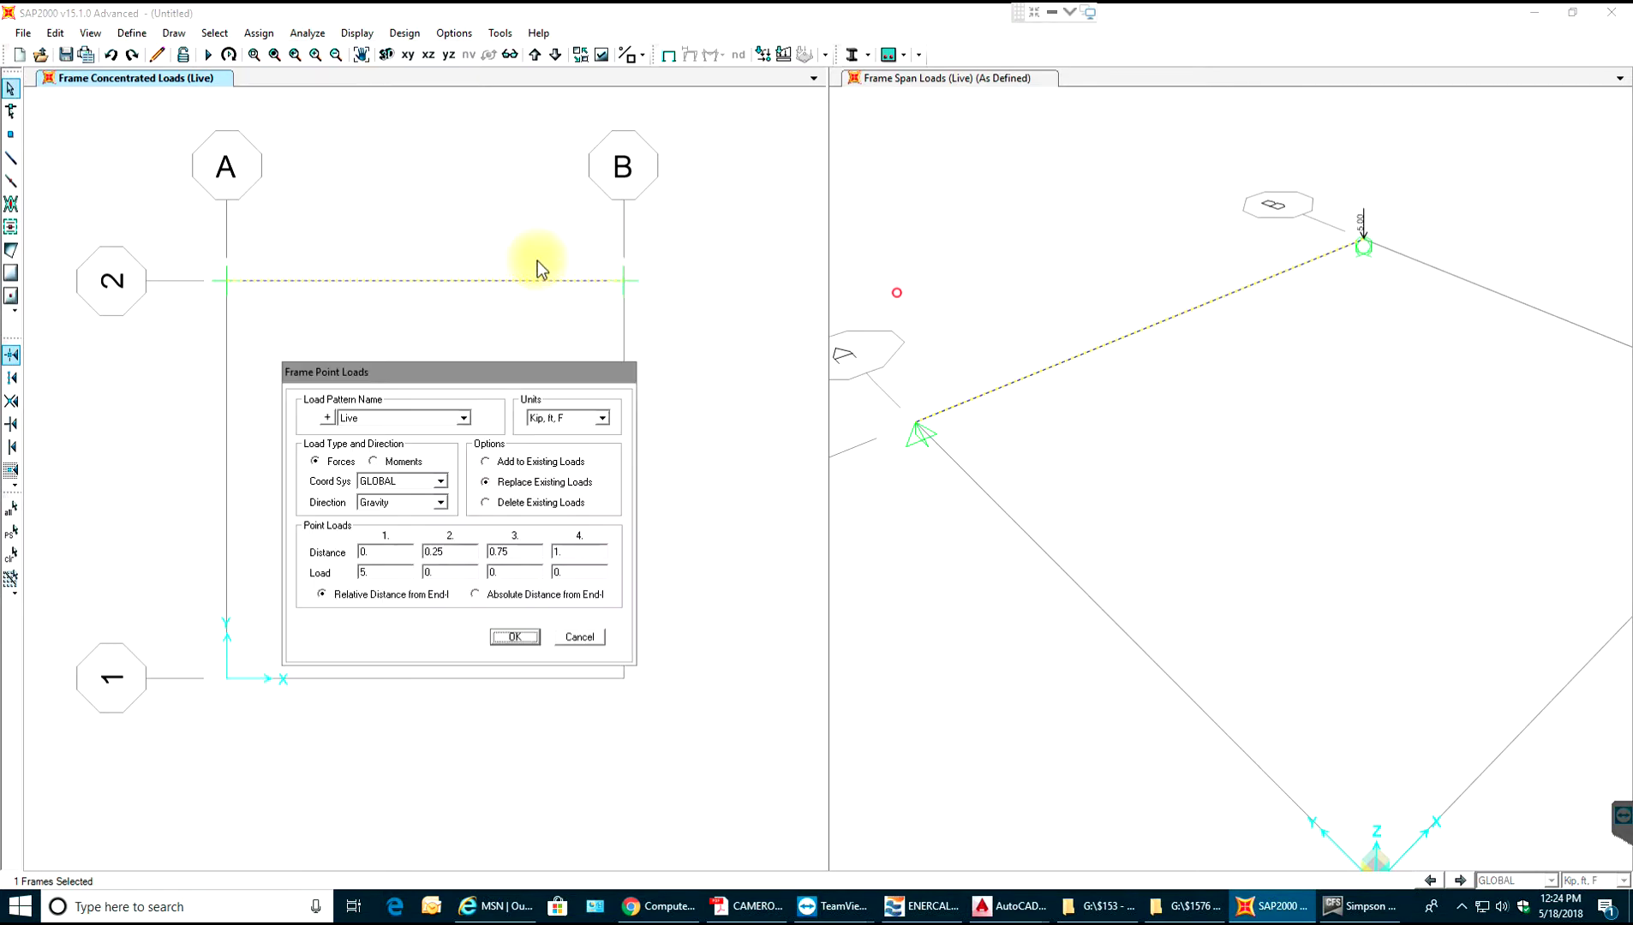
pyautogui.click(392, 573)
pyautogui.doubleClick(383, 573)
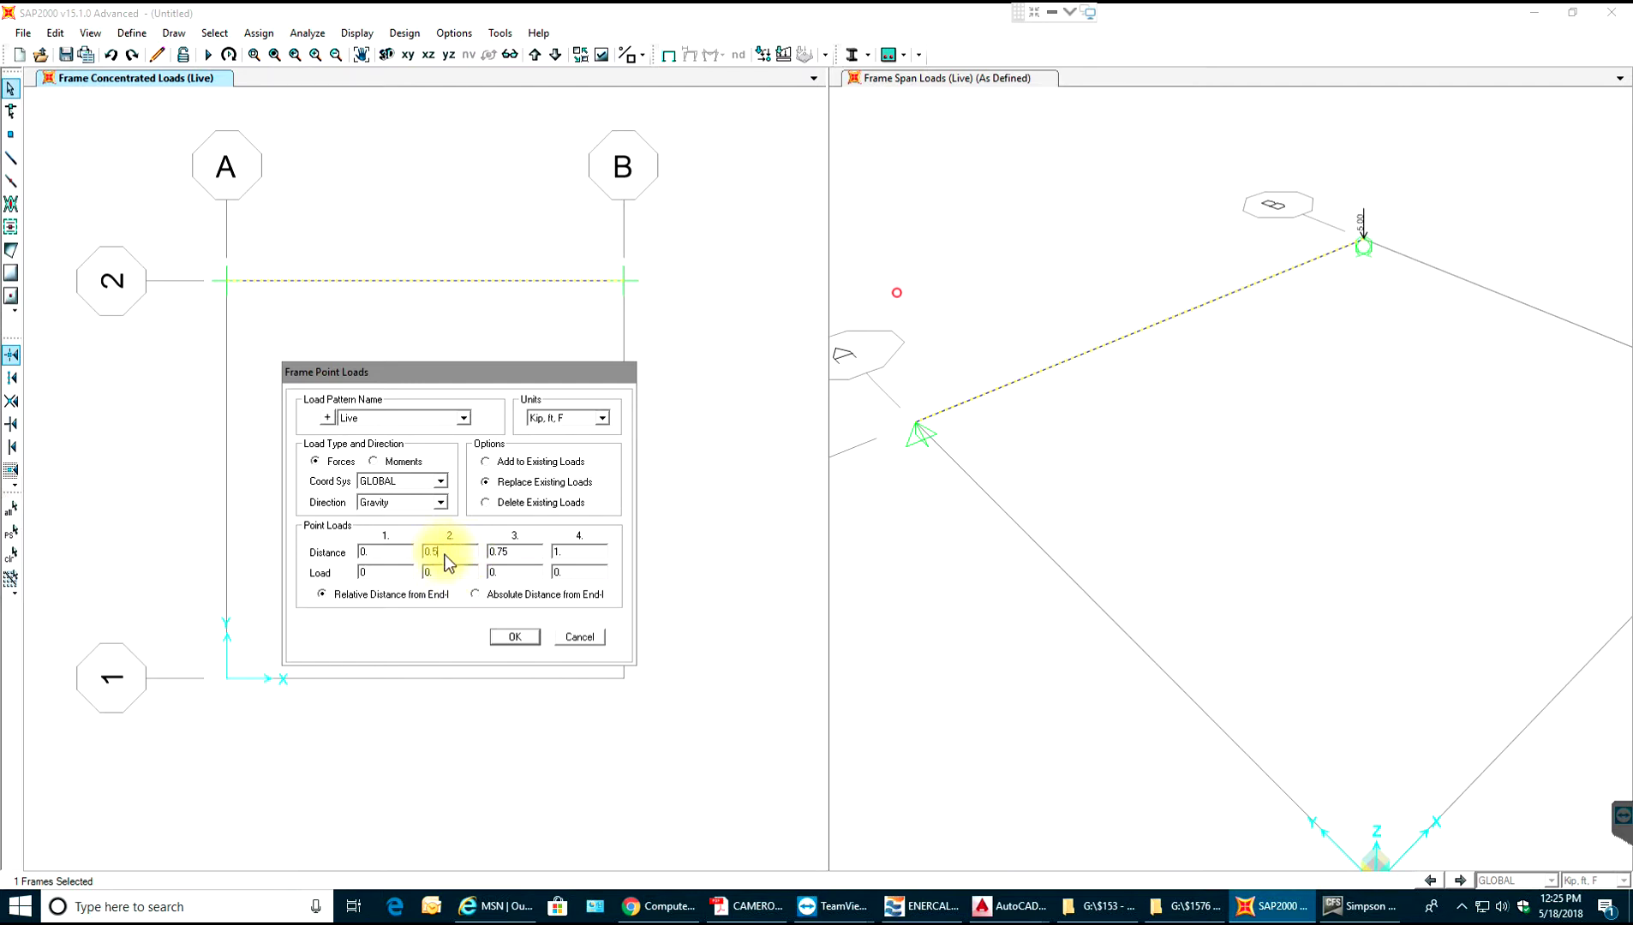
pyautogui.press('Tab')
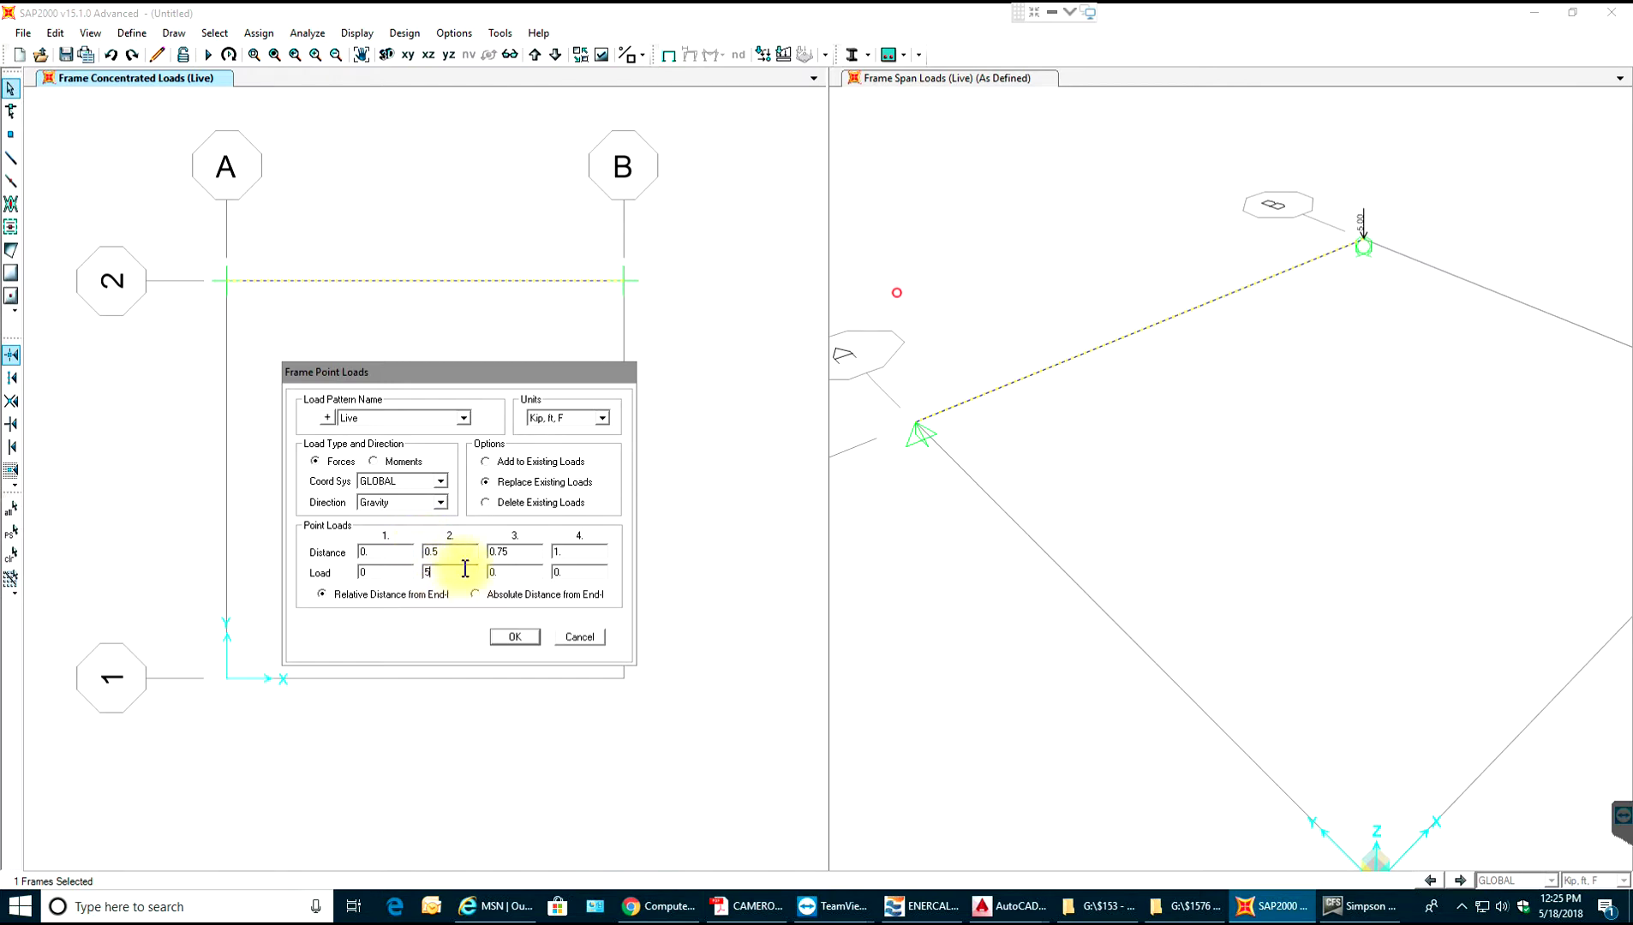
pyautogui.click(517, 638)
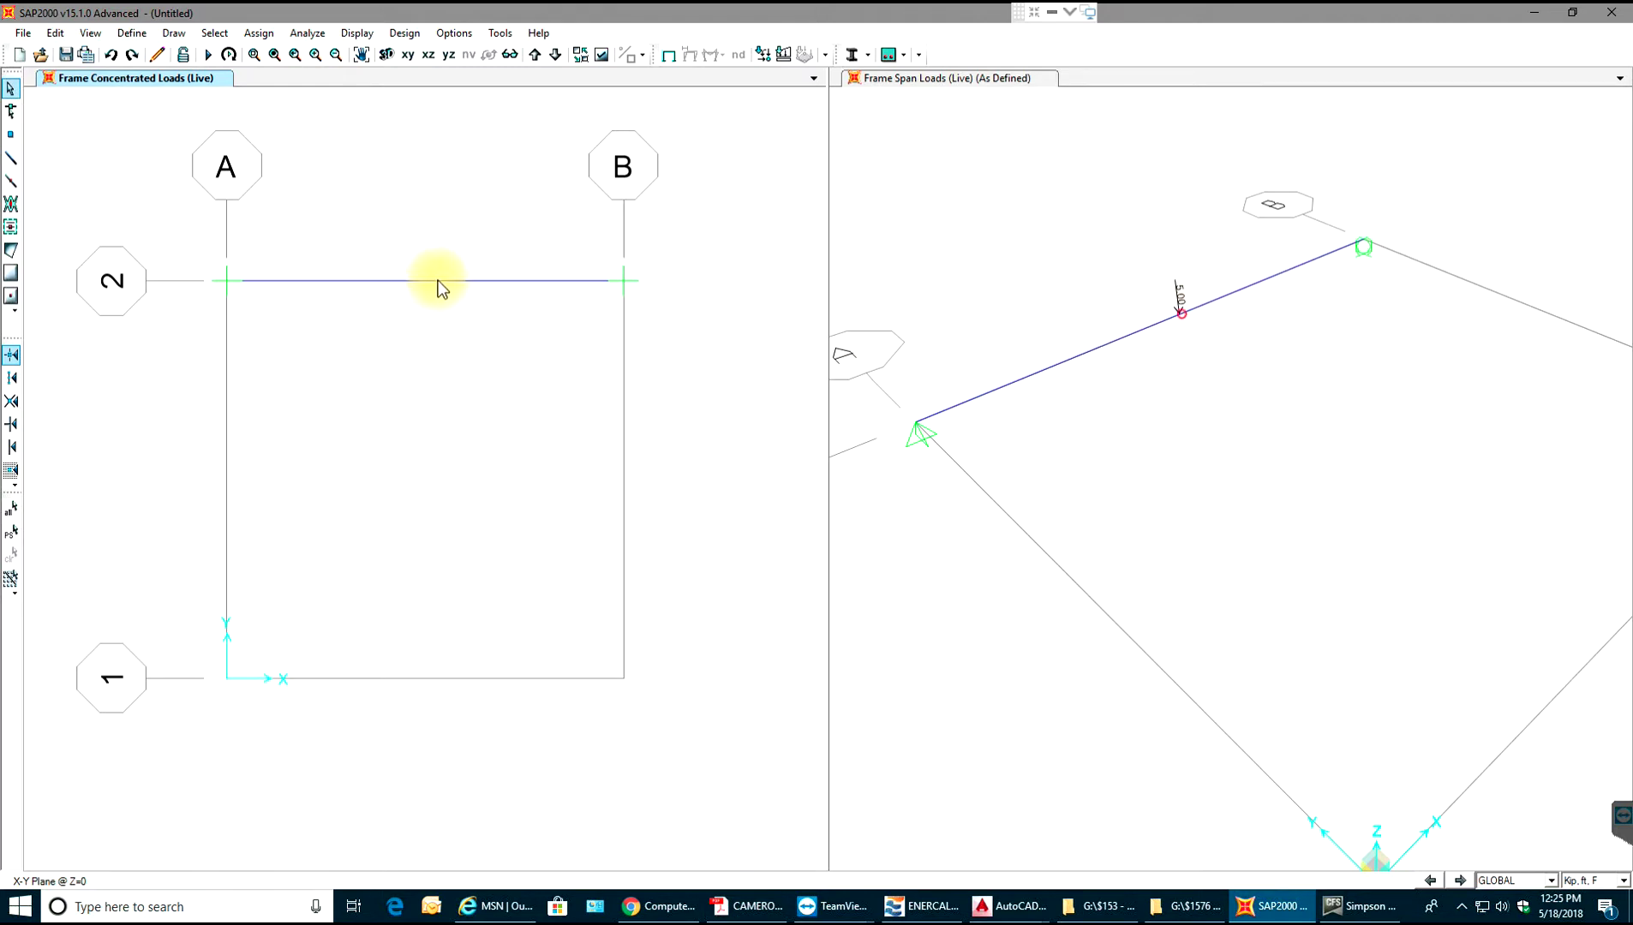
pyautogui.moveTo(445, 214); pyautogui.dragTo(370, 358)
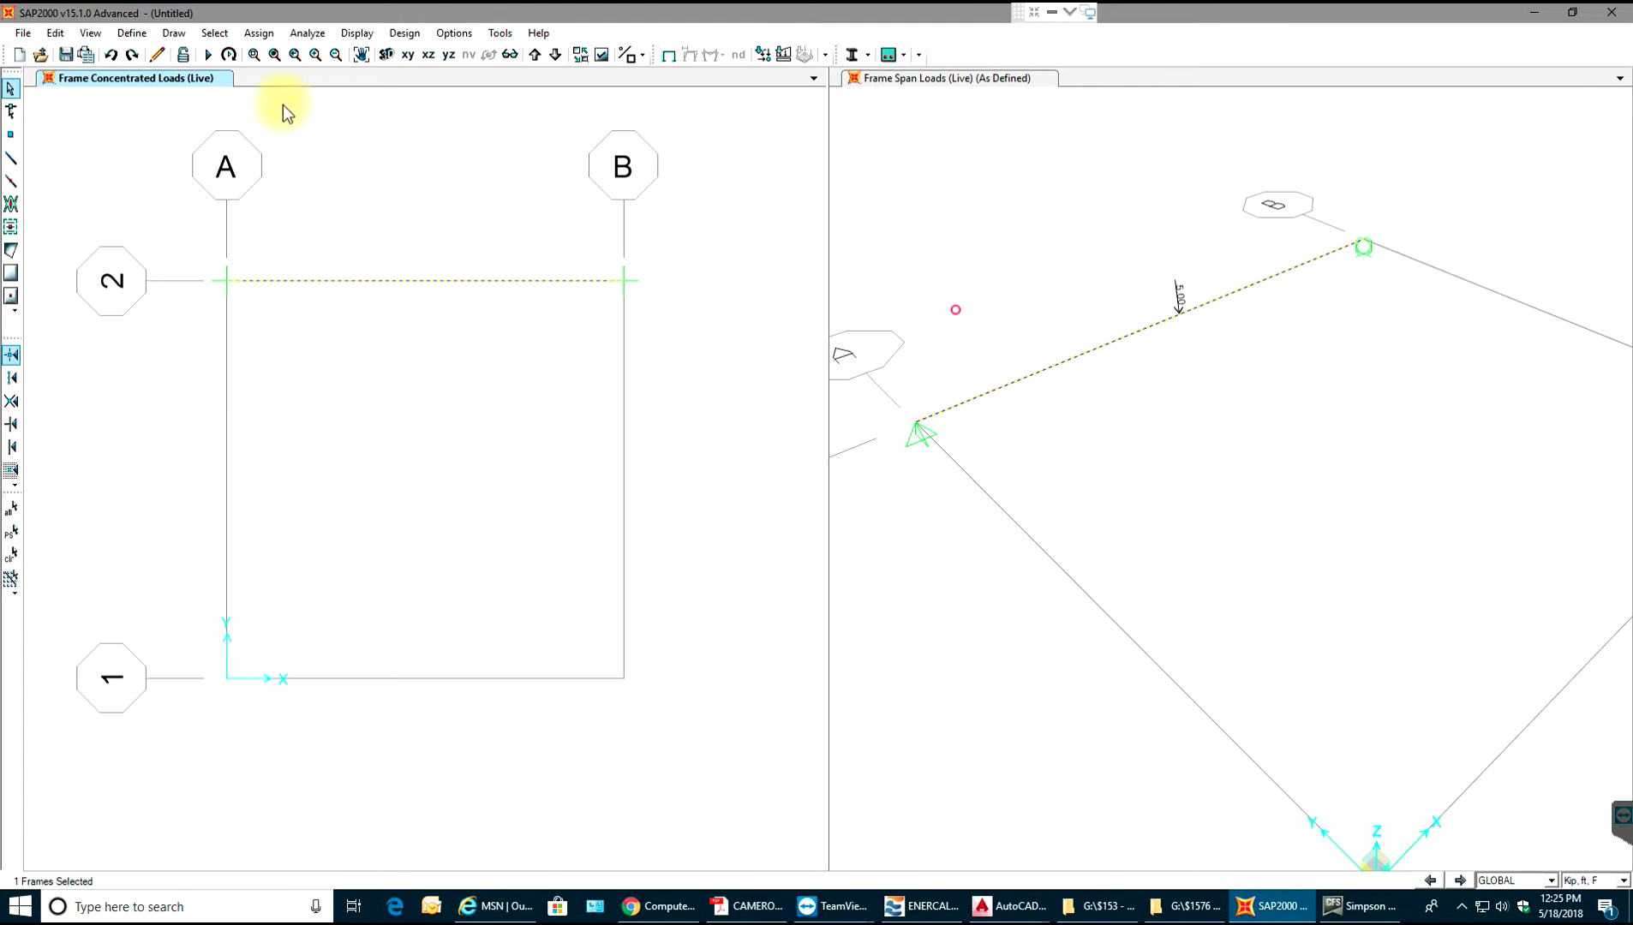
# Assign a uniform 0.2 kip/ft distributed load in the DEAD pattern to the beam.
pyautogui.click(257, 32)
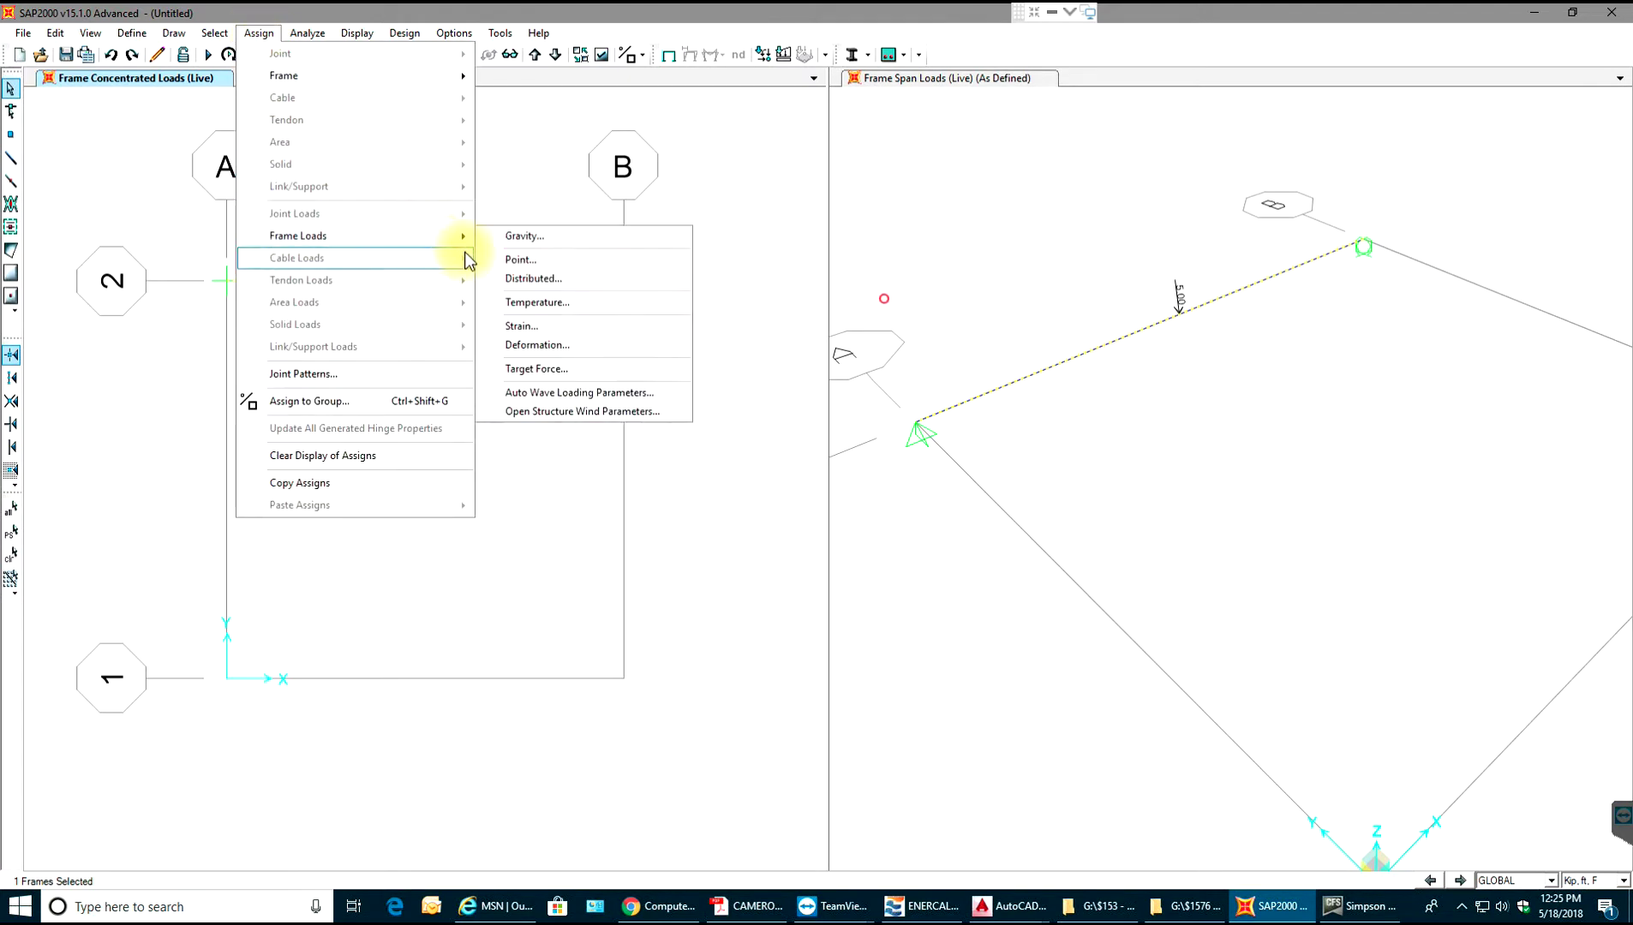
pyautogui.click(519, 282)
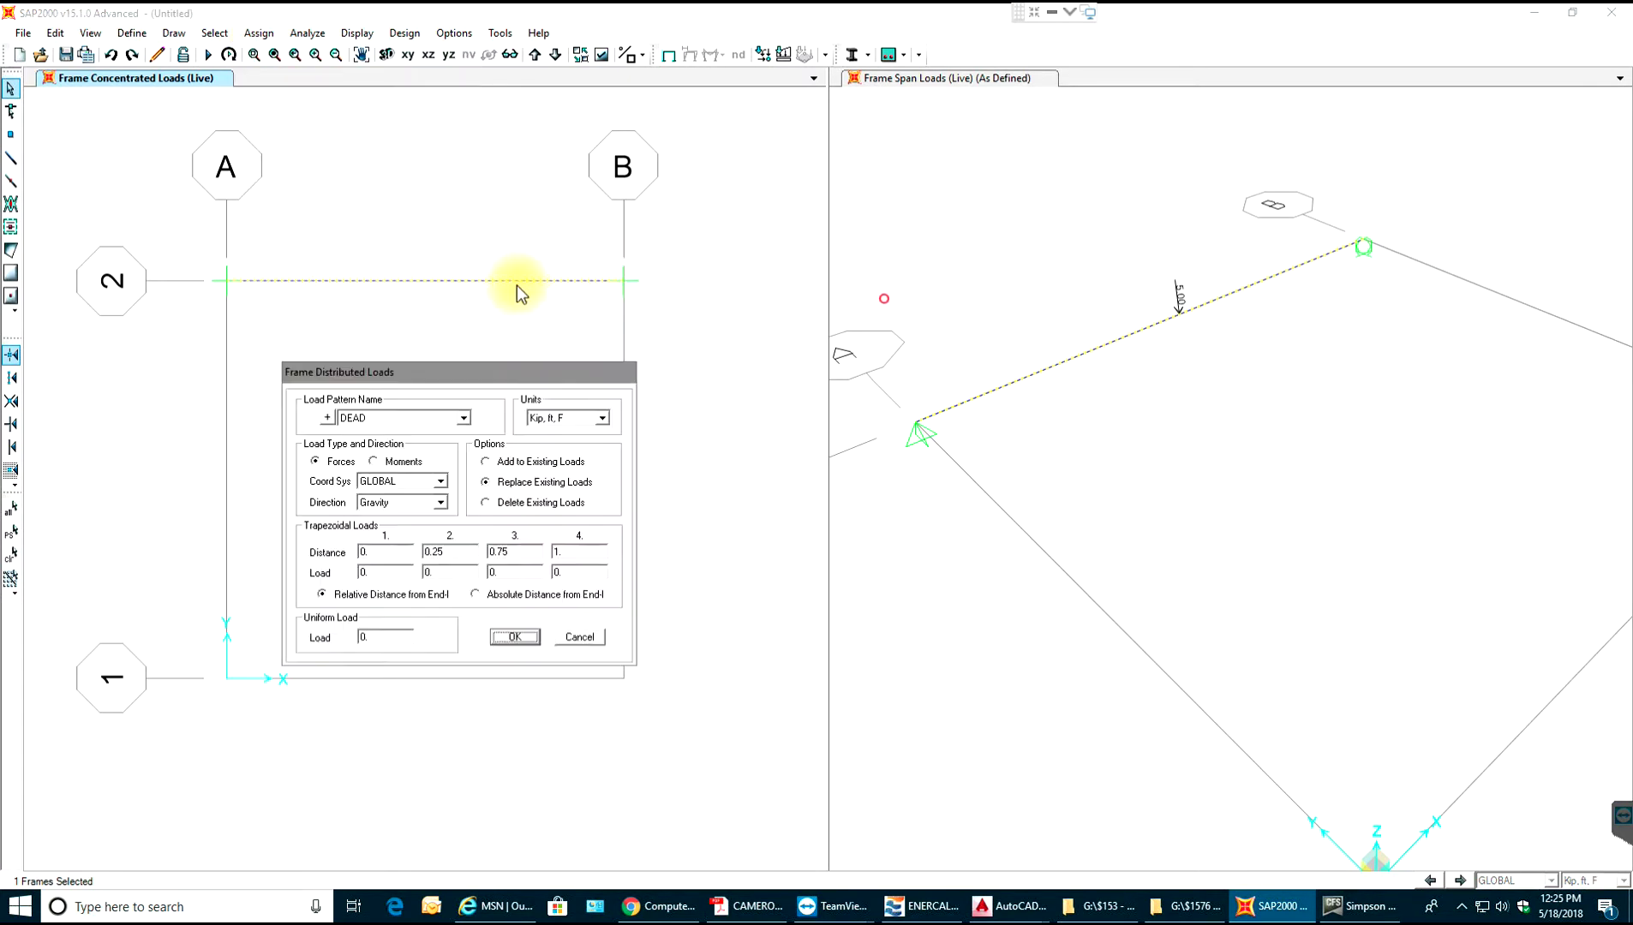
pyautogui.click(425, 420)
pyautogui.click(423, 421)
pyautogui.doubleClick(378, 635)
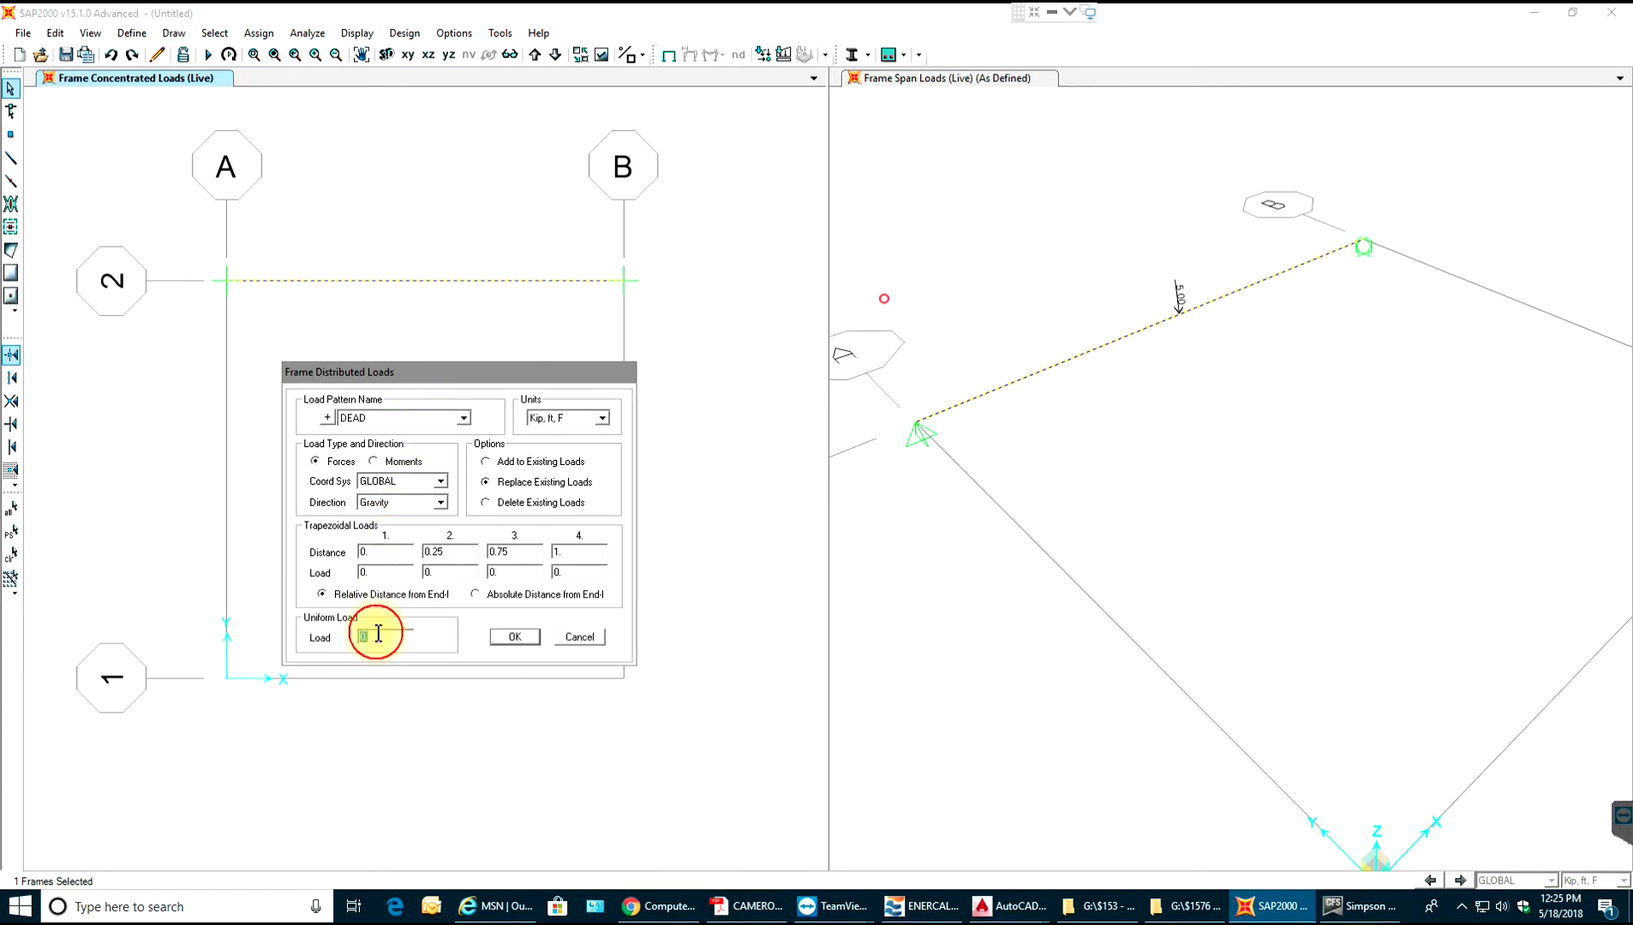
pyautogui.write('0.2')
pyautogui.click(514, 640)
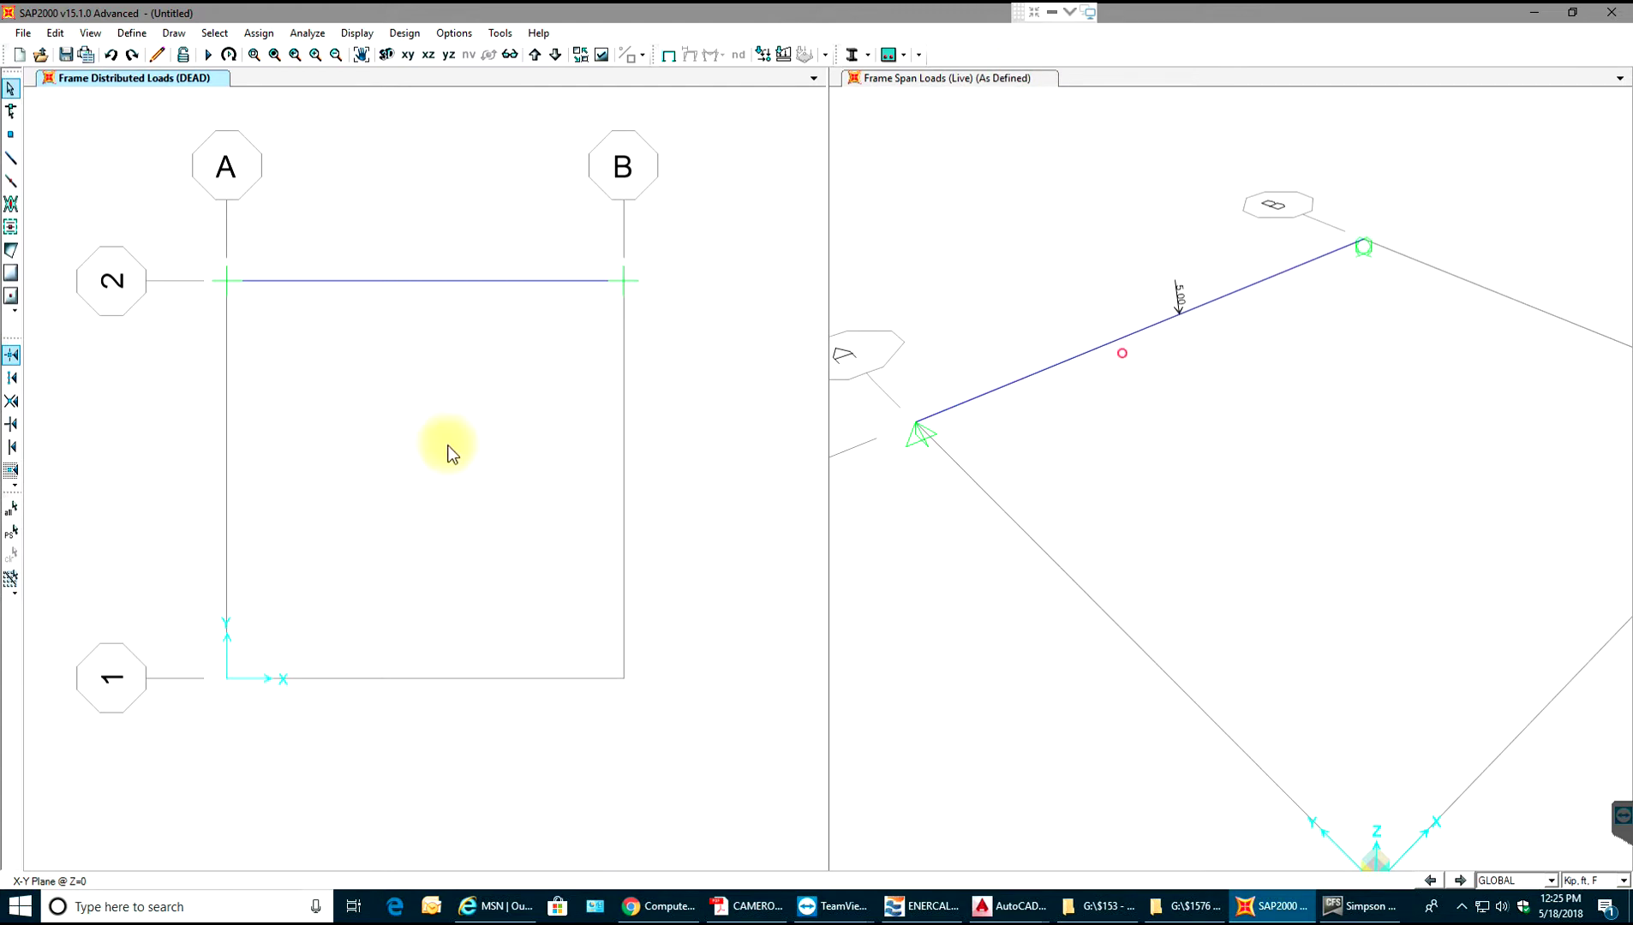
pyautogui.moveTo(495, 183); pyautogui.dragTo(393, 411)
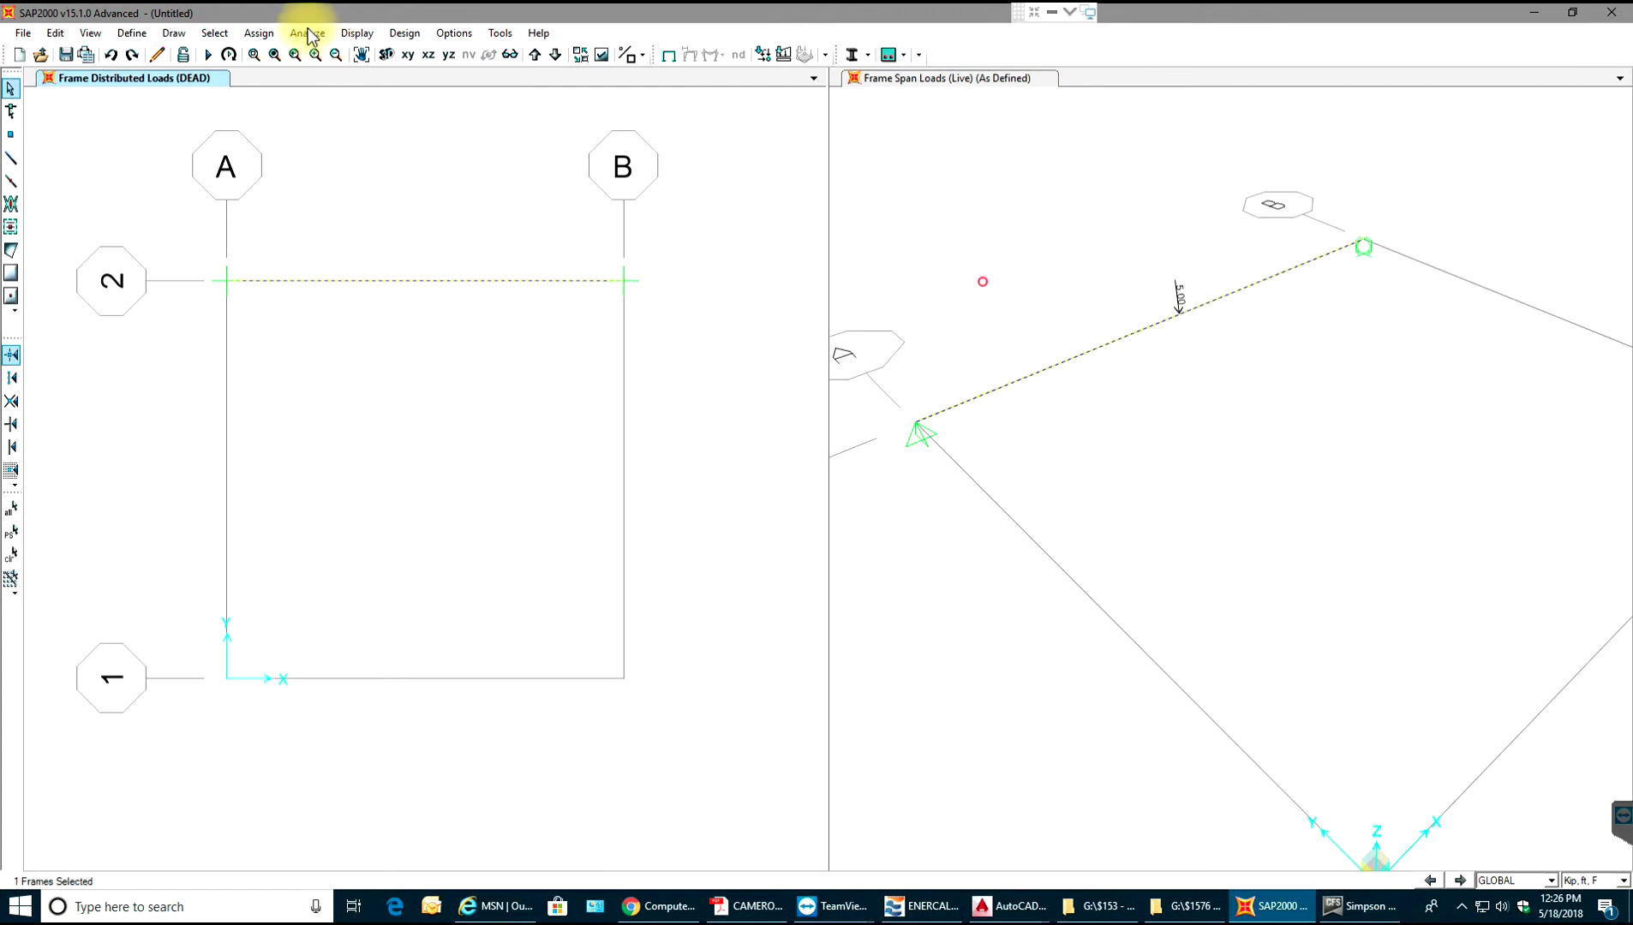
pyautogui.click(262, 33)
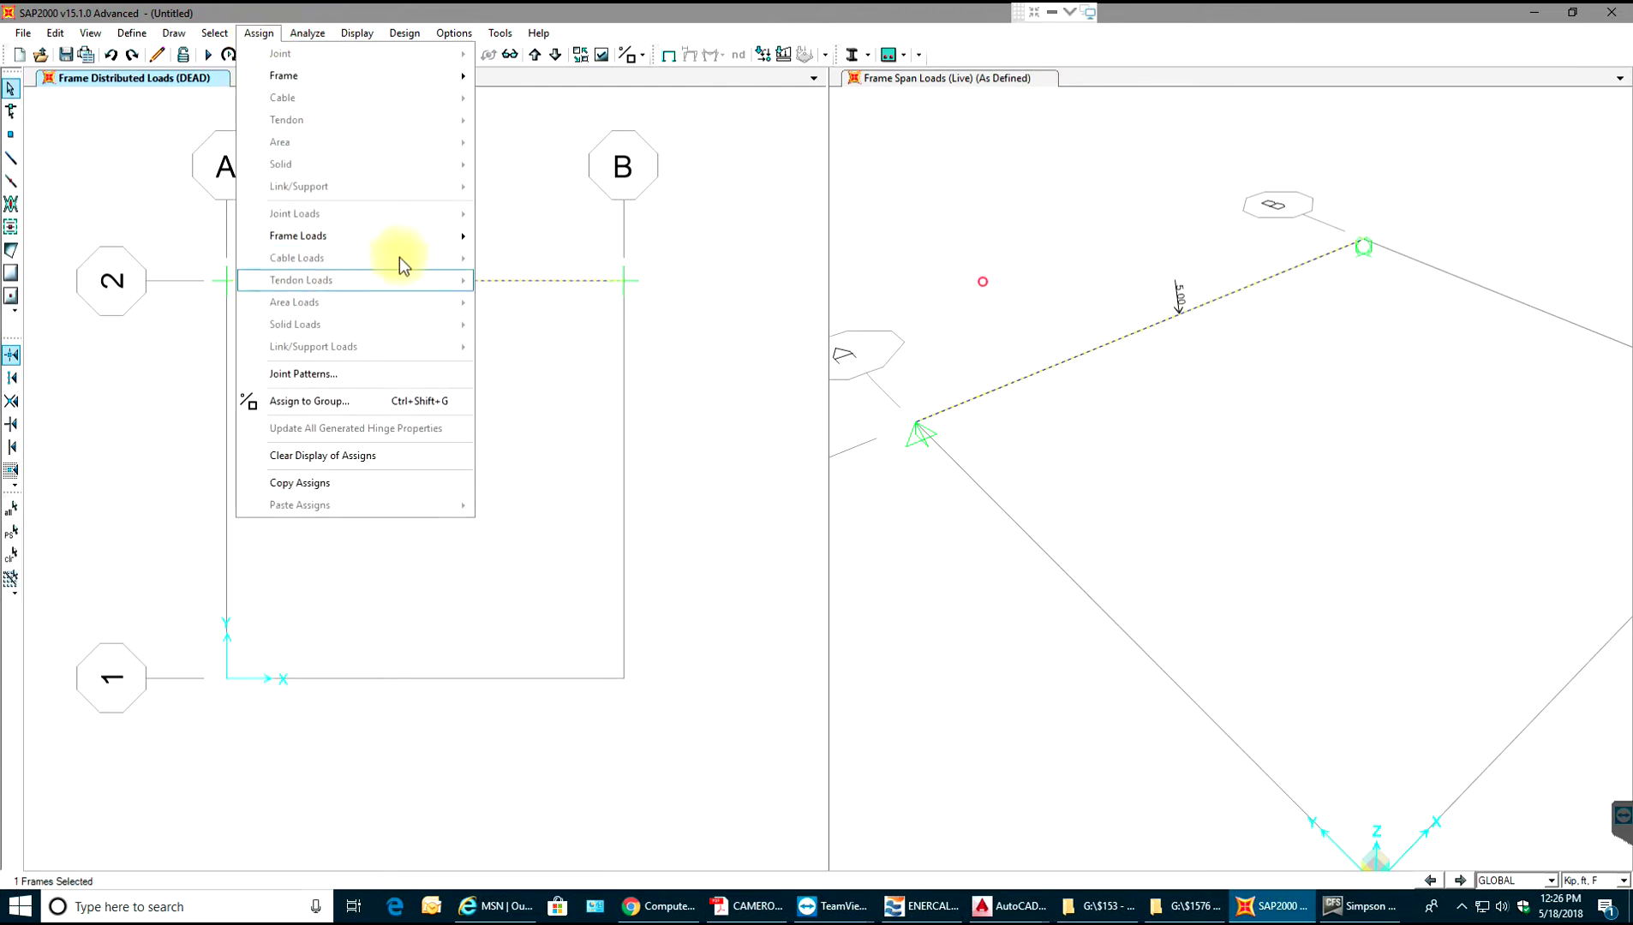
# Assign a uniform 0.4 kip/ft distributed load in the SDL pattern to the beam.
pyautogui.moveTo(464, 237)
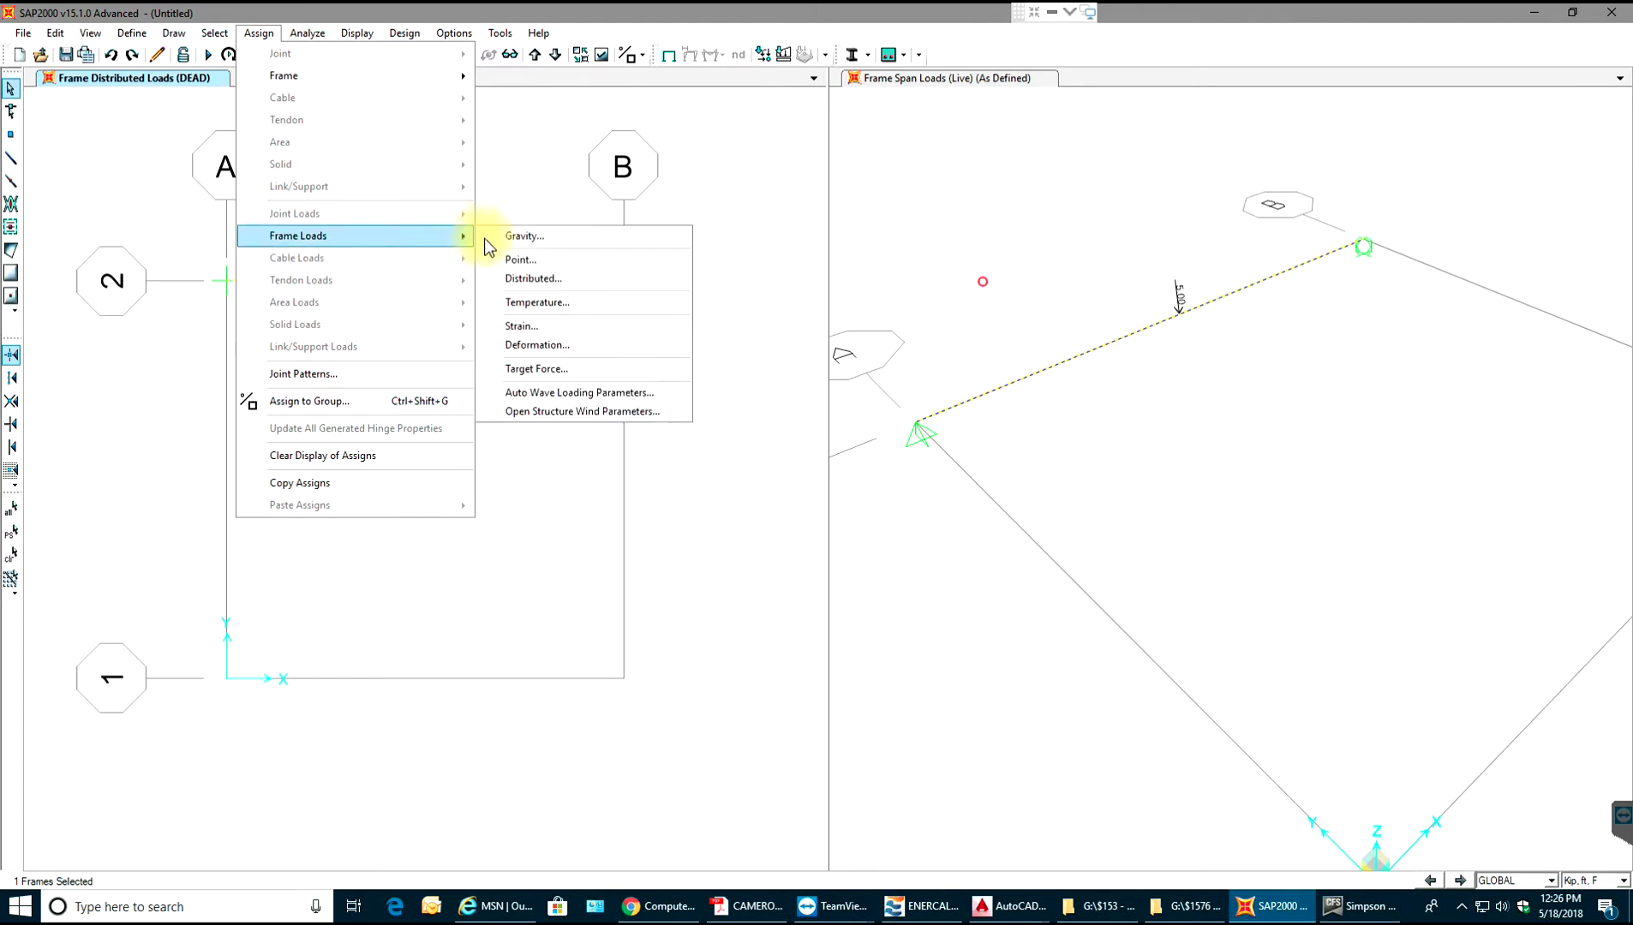
pyautogui.click(532, 279)
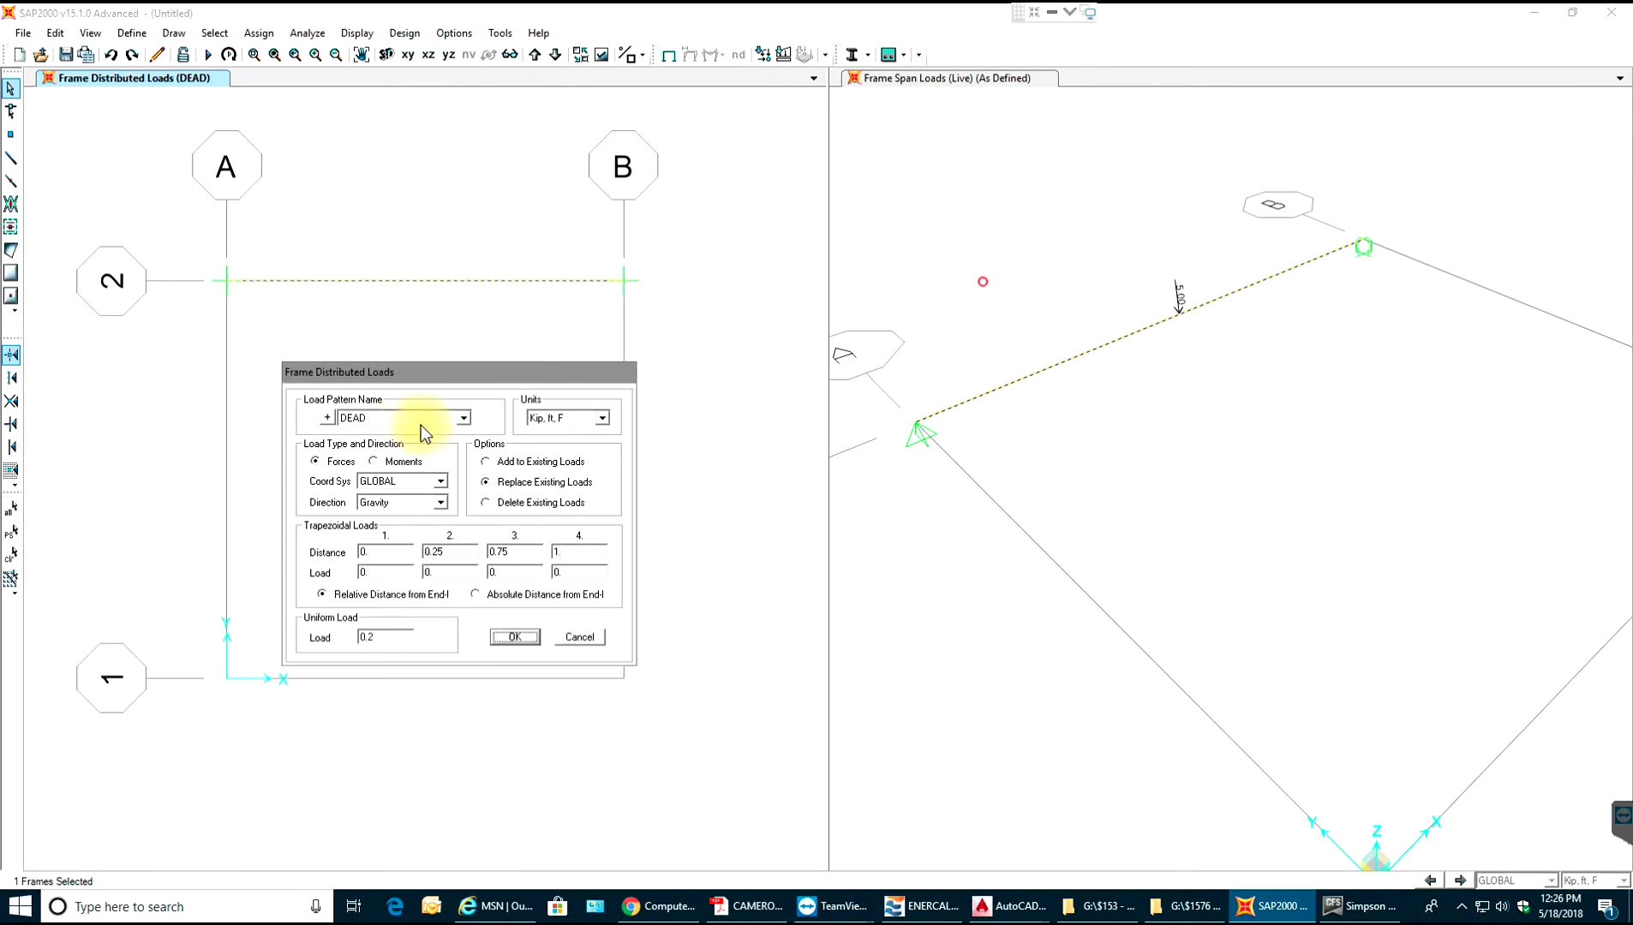
pyautogui.click(420, 422)
pyautogui.click(380, 455)
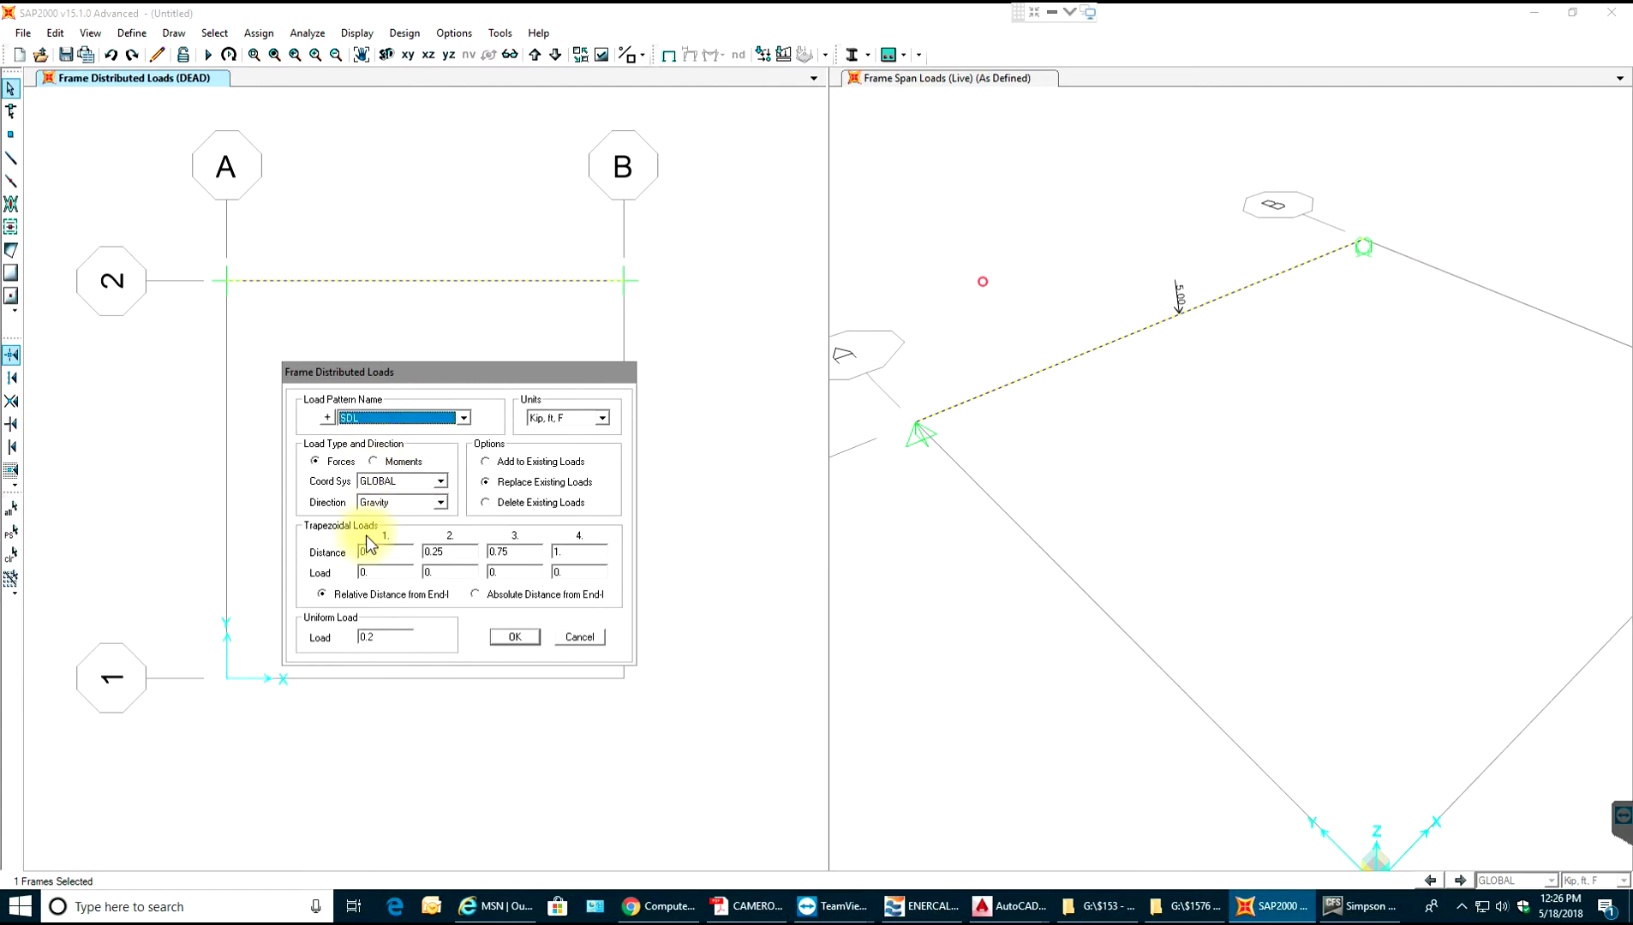
pyautogui.doubleClick(397, 635)
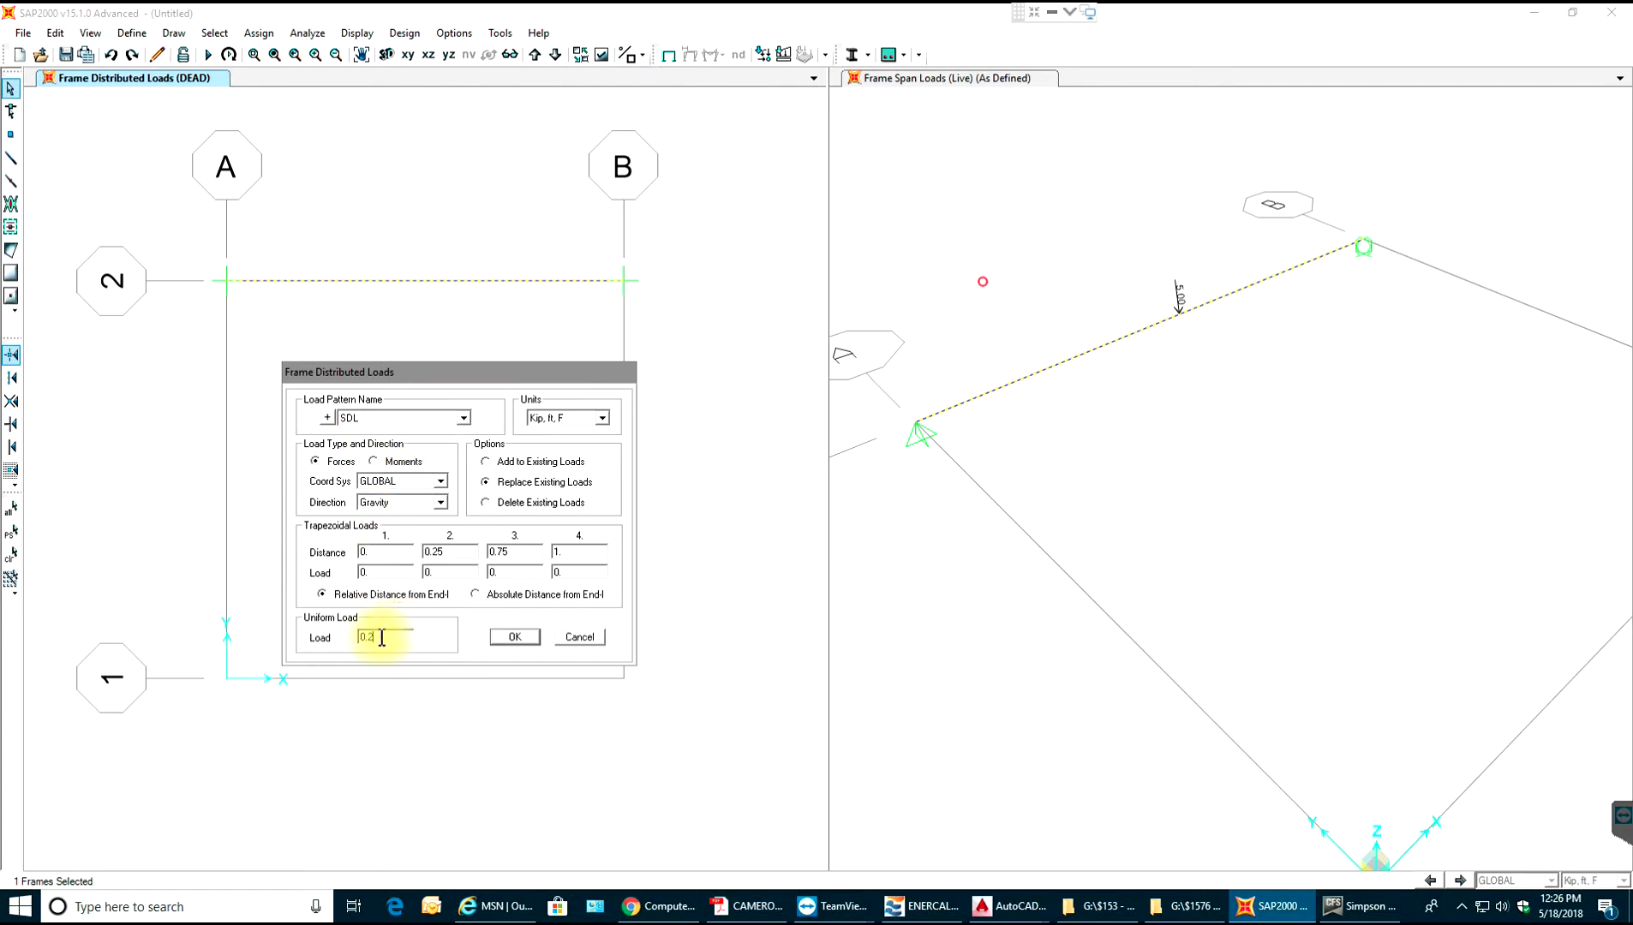
pyautogui.moveTo(370, 638); pyautogui.dragTo(382, 642)
pyautogui.moveTo(381, 642); pyautogui.dragTo(335, 657)
pyautogui.click(515, 637)
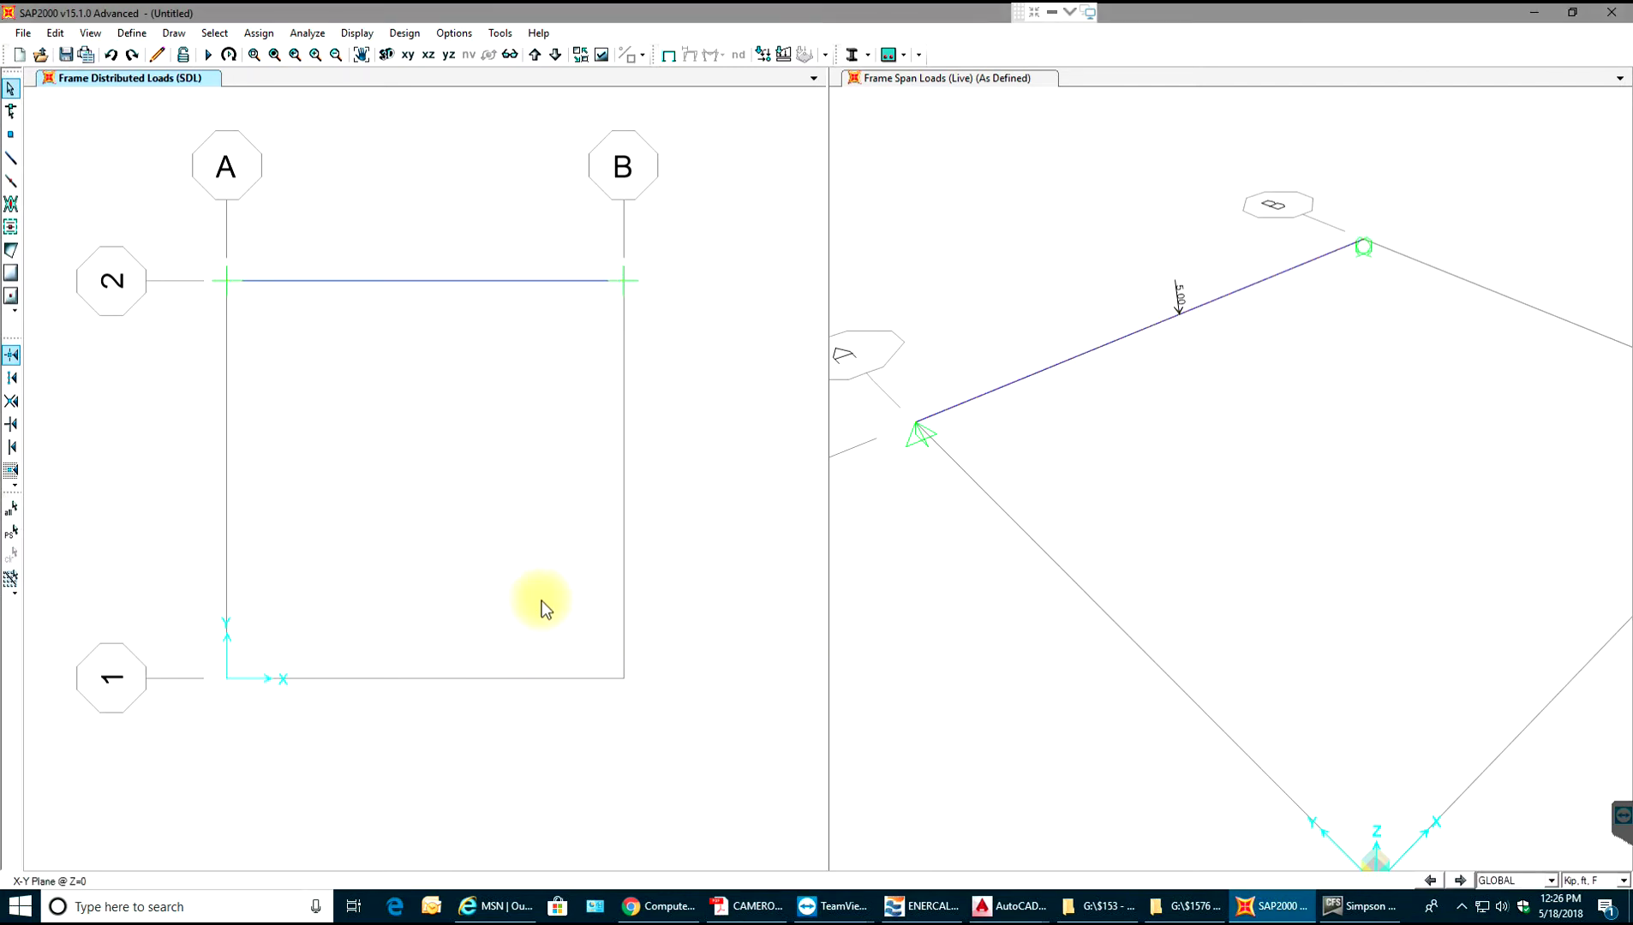
pyautogui.click(1141, 378)
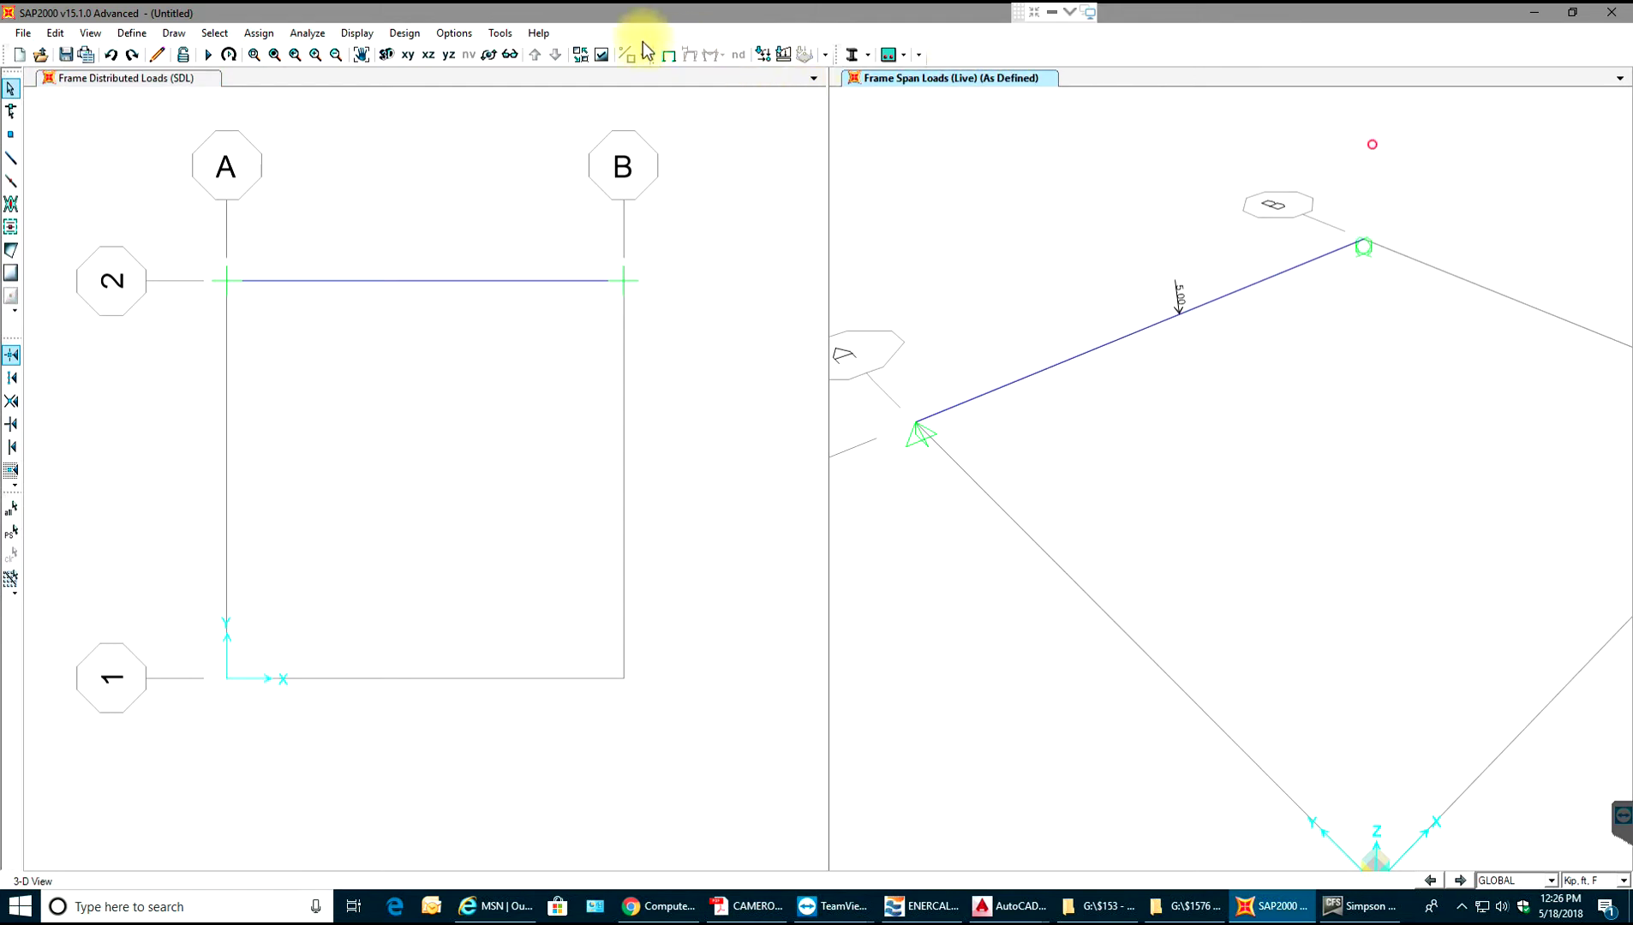
# Show the SDL pattern's uniform frame load on the beam in the 3-D view.
pyautogui.click(783, 56)
pyautogui.click(589, 361)
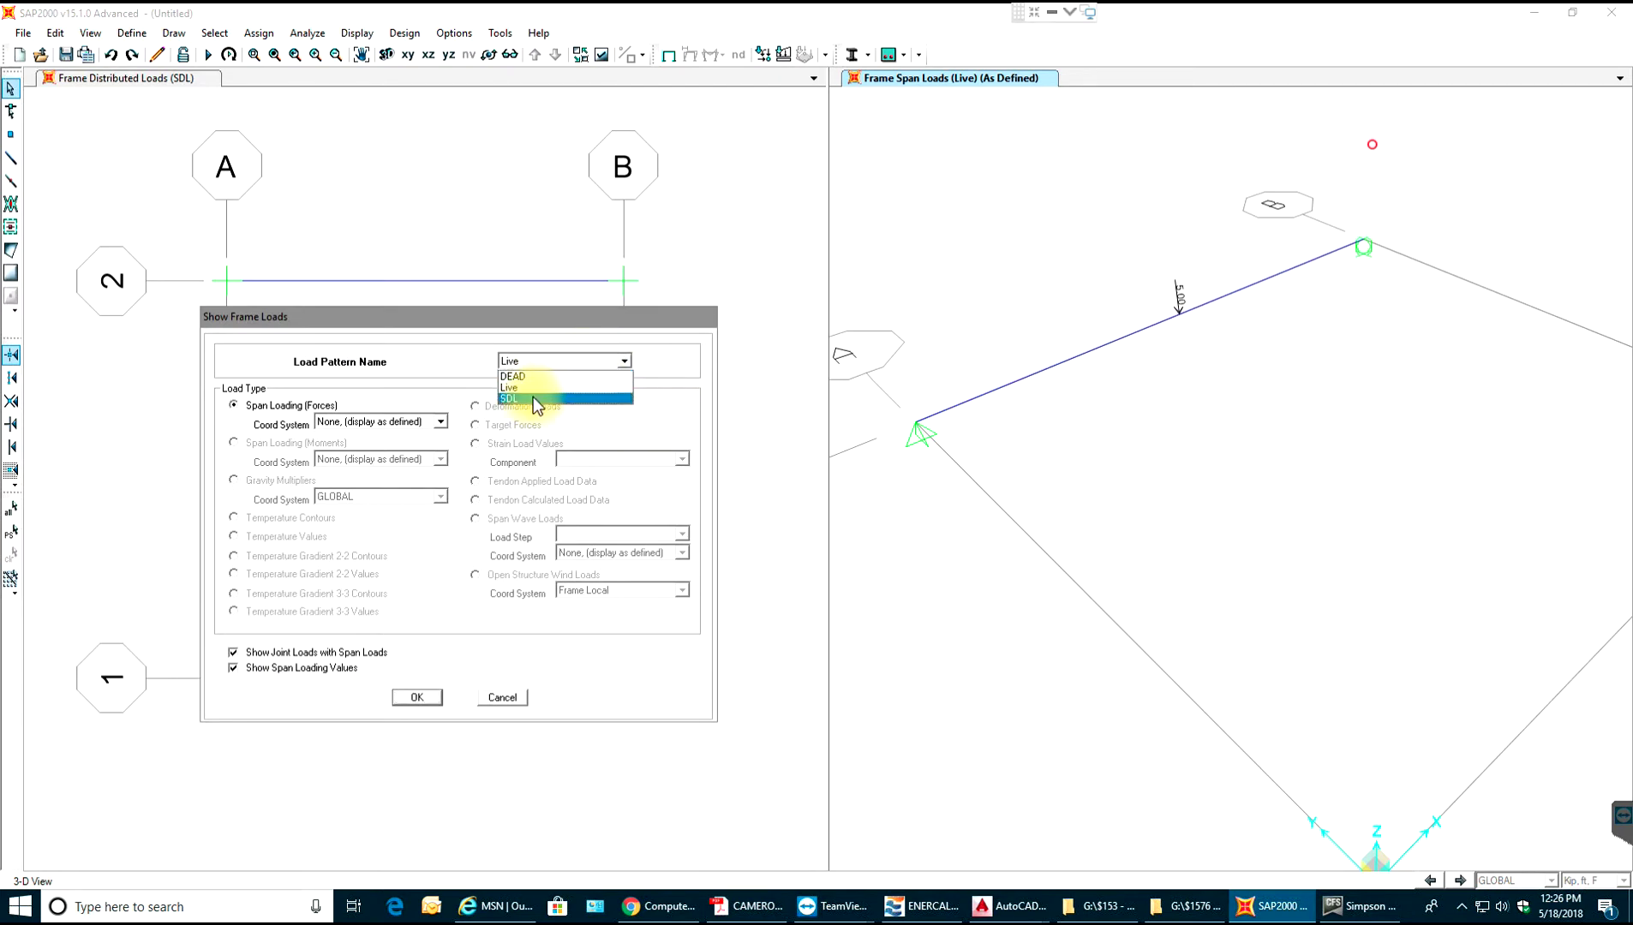
pyautogui.click(532, 398)
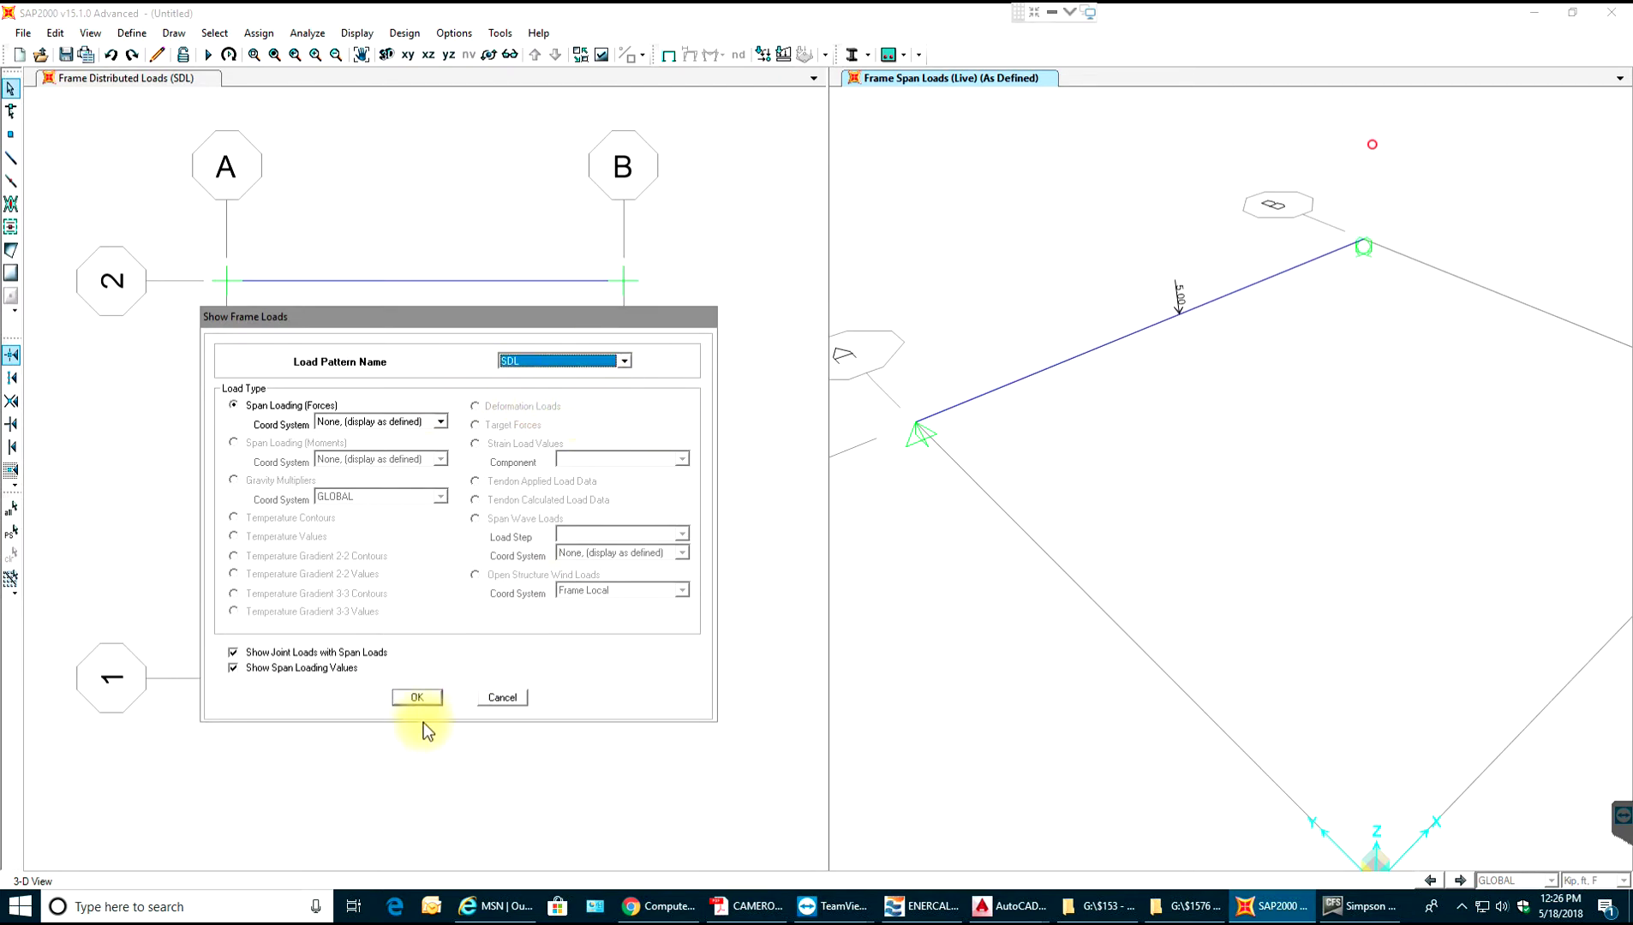
pyautogui.click(417, 698)
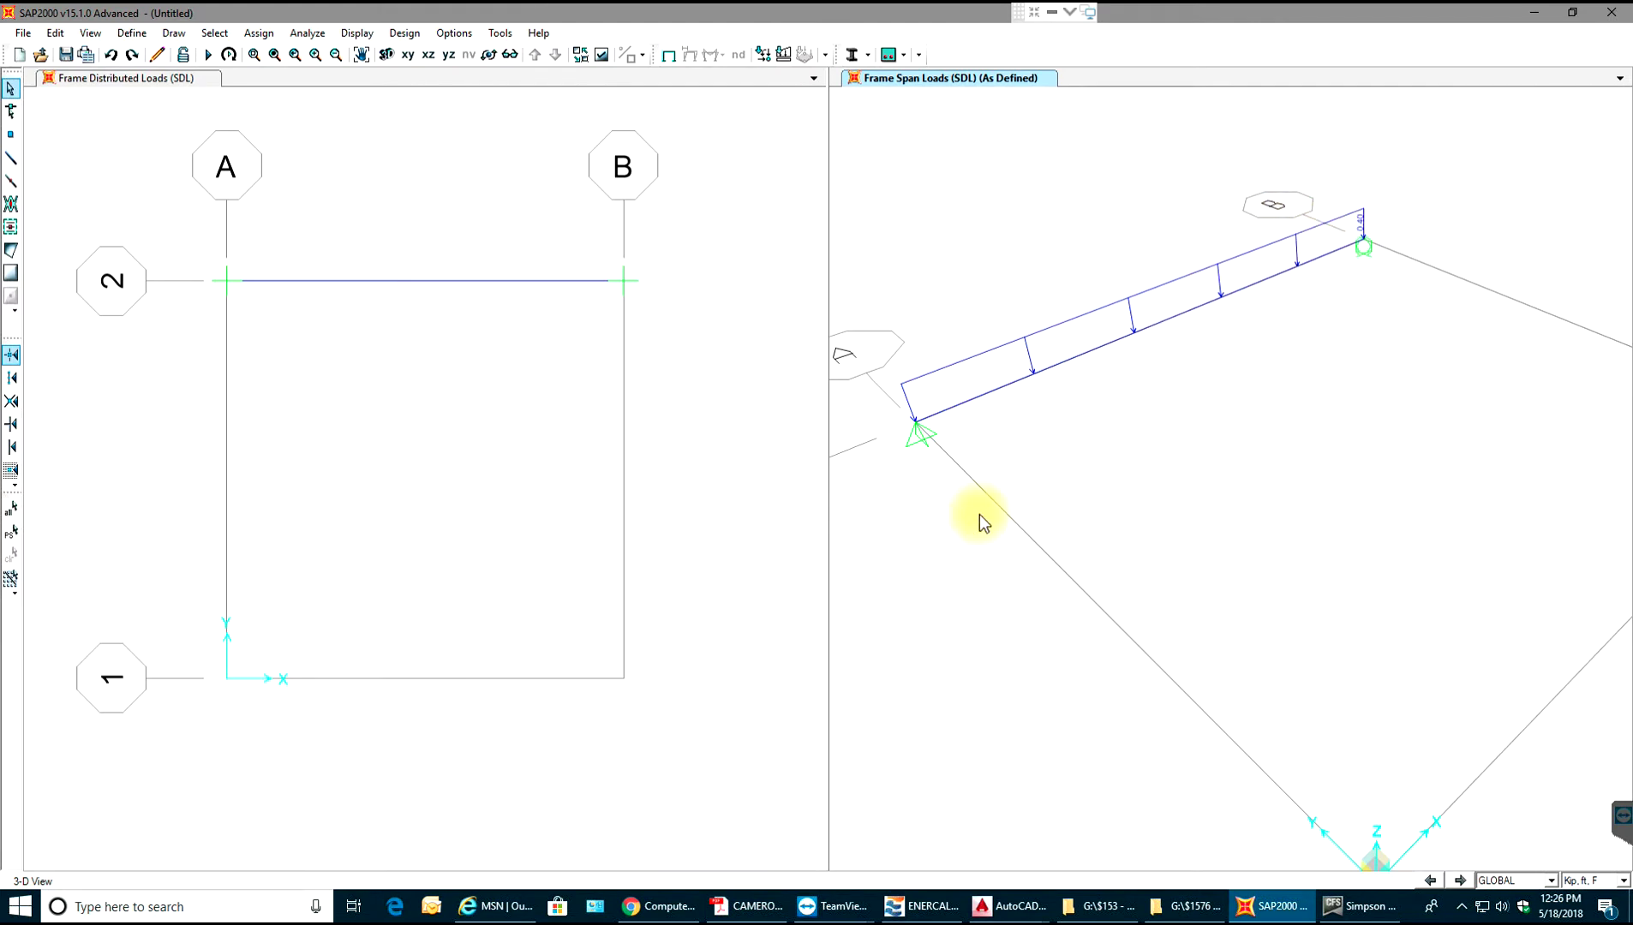
pyautogui.click(488, 396)
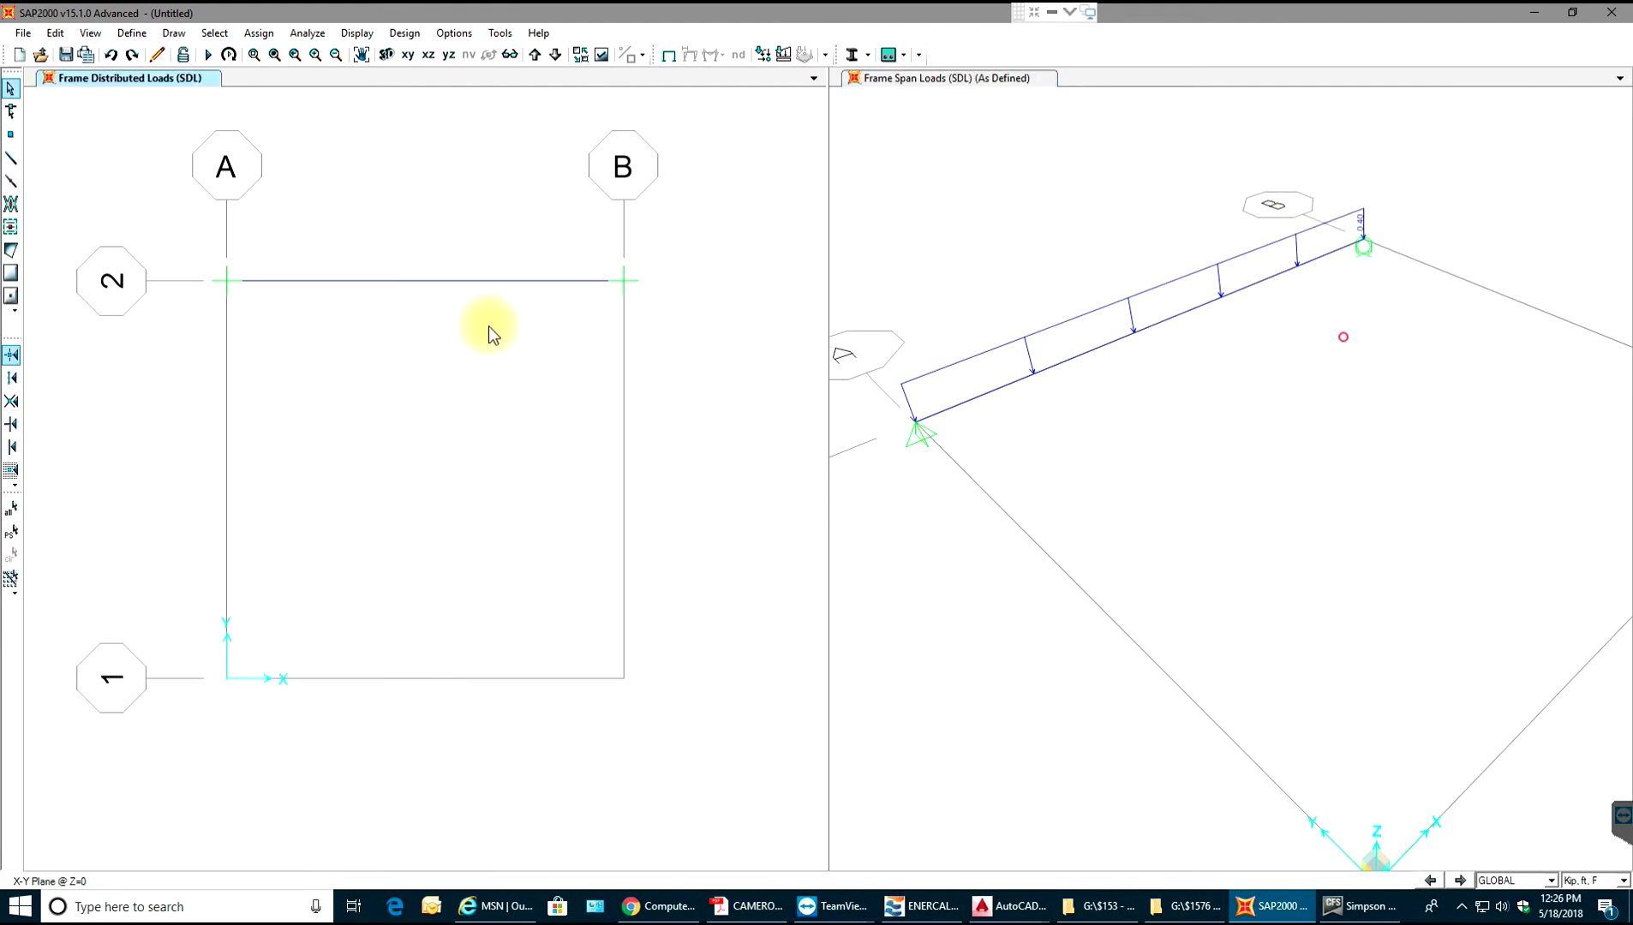
pyautogui.click(465, 217)
pyautogui.moveTo(465, 217); pyautogui.dragTo(392, 368)
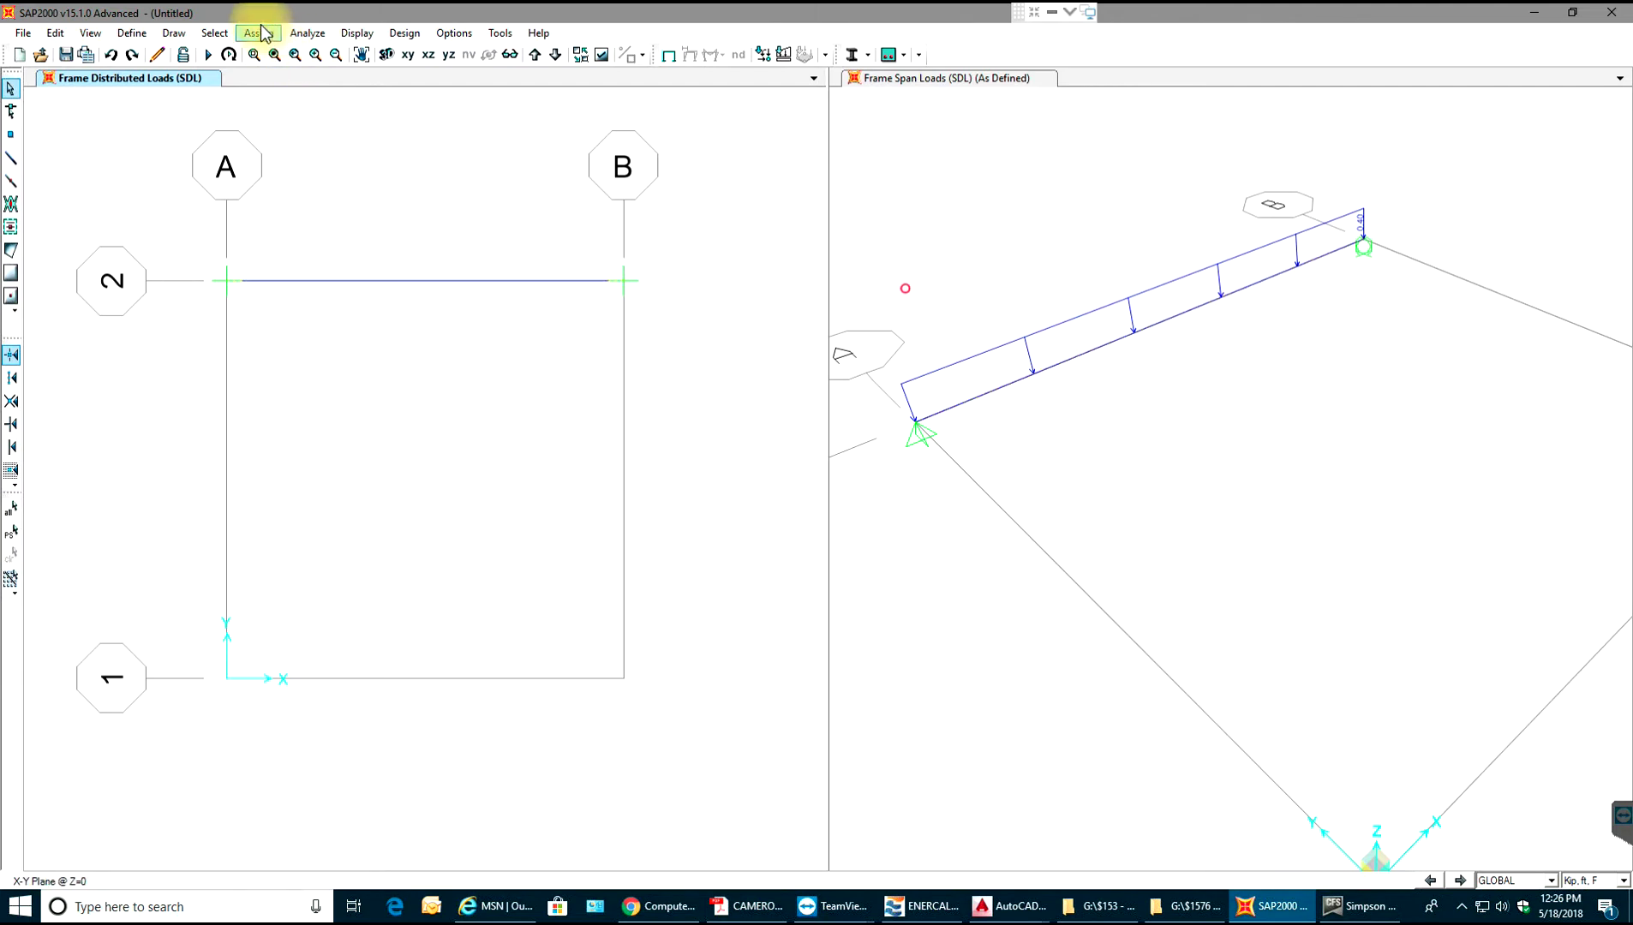
# Run the analysis for all load cases, saving the model as 'Load combinations'.
pyautogui.click(304, 36)
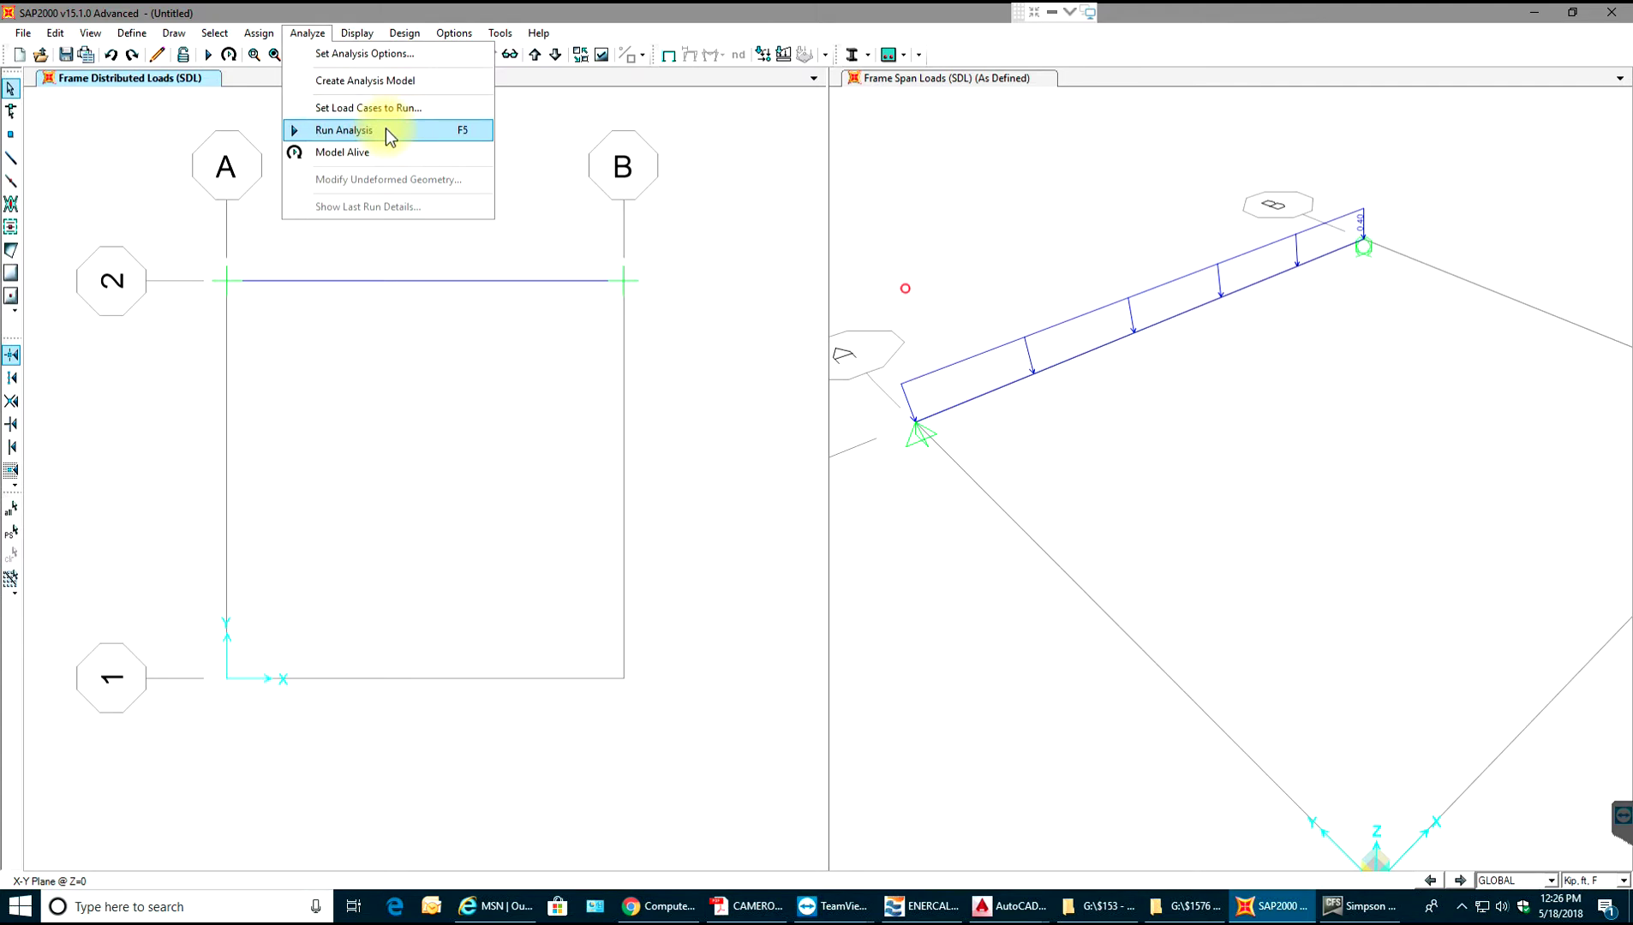
pyautogui.click(386, 130)
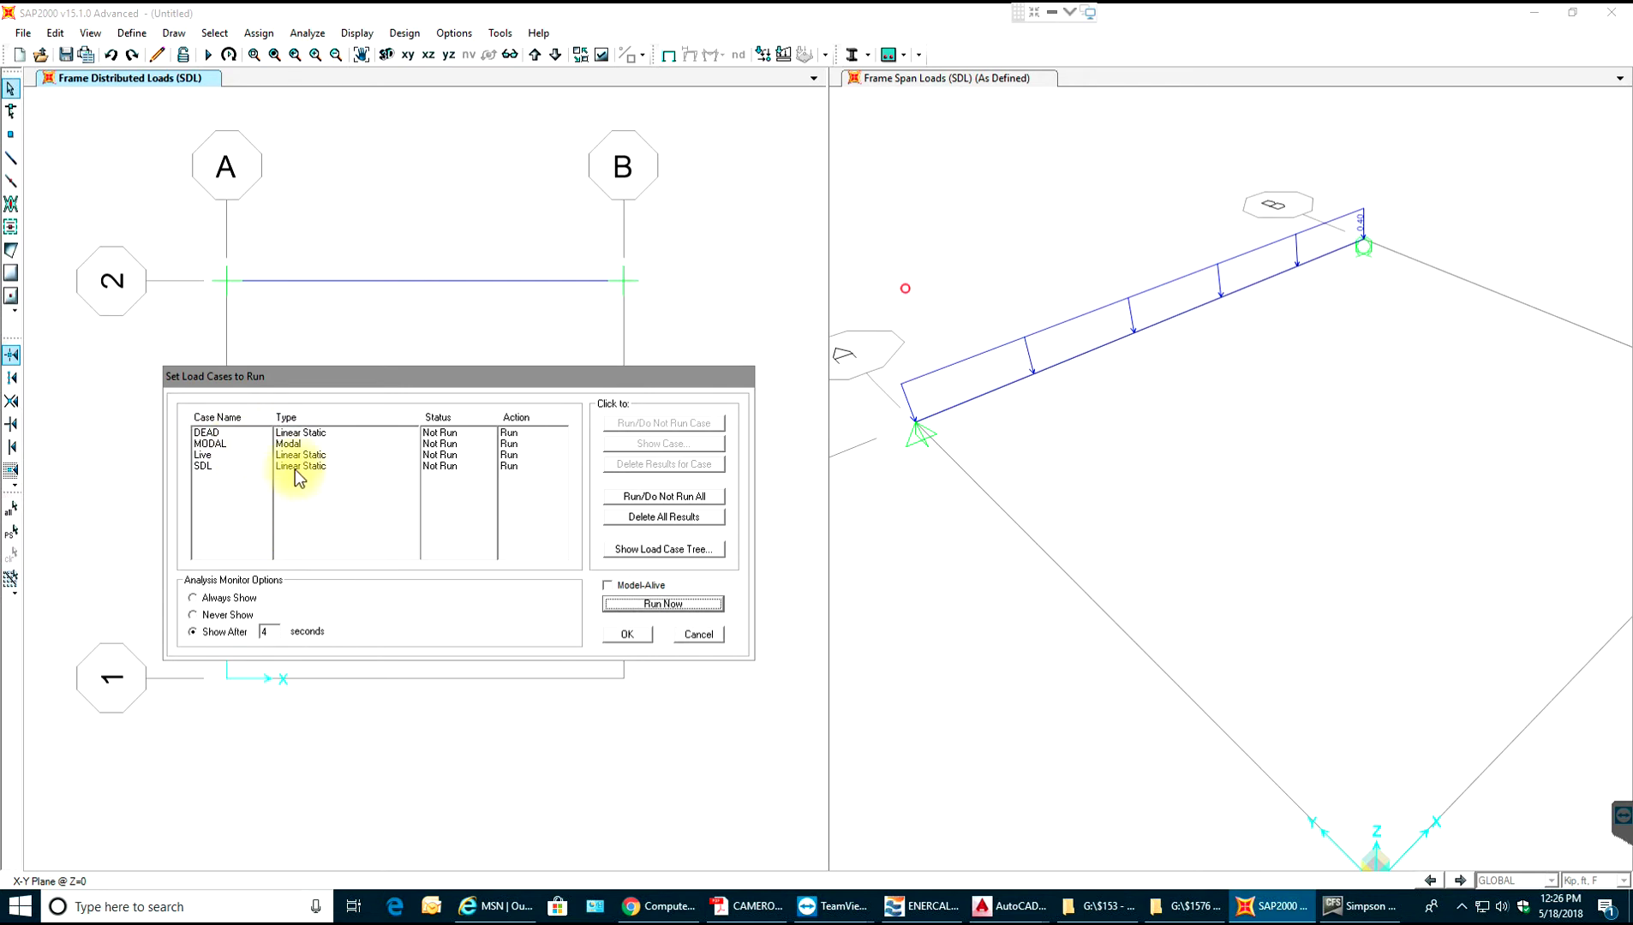
pyautogui.click(681, 606)
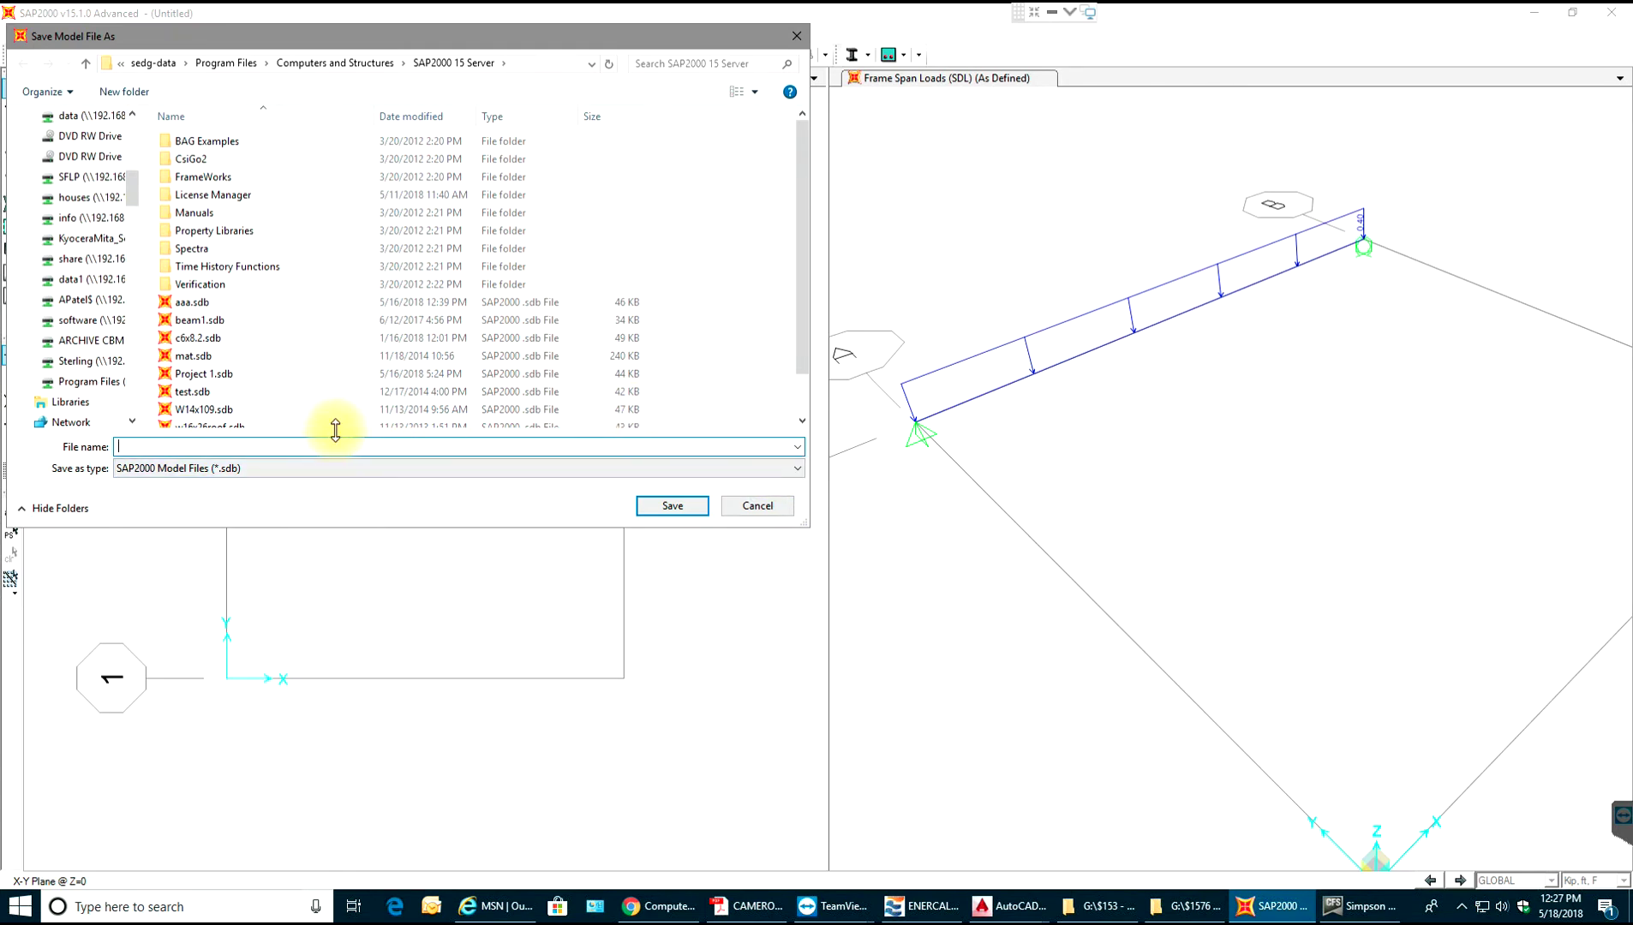
pyautogui.write('lOAD')
pyautogui.press('BackSpace')
pyautogui.press('BackSpace')
pyautogui.press('BackSpace')
pyautogui.write('Load combinations')
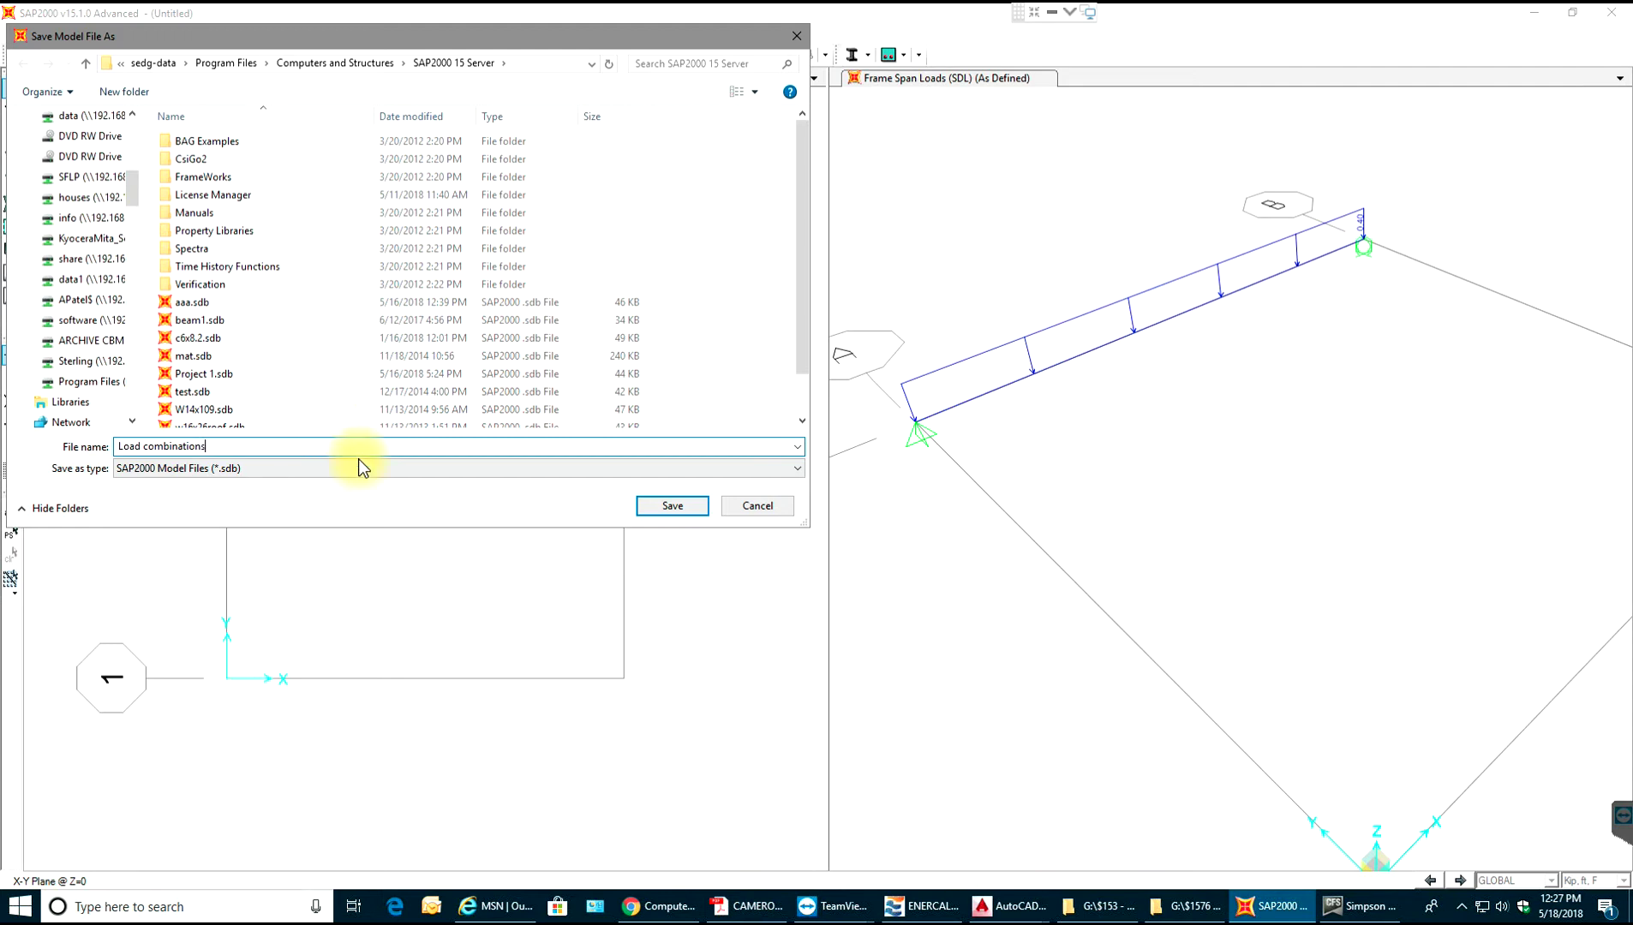
pyautogui.click(667, 506)
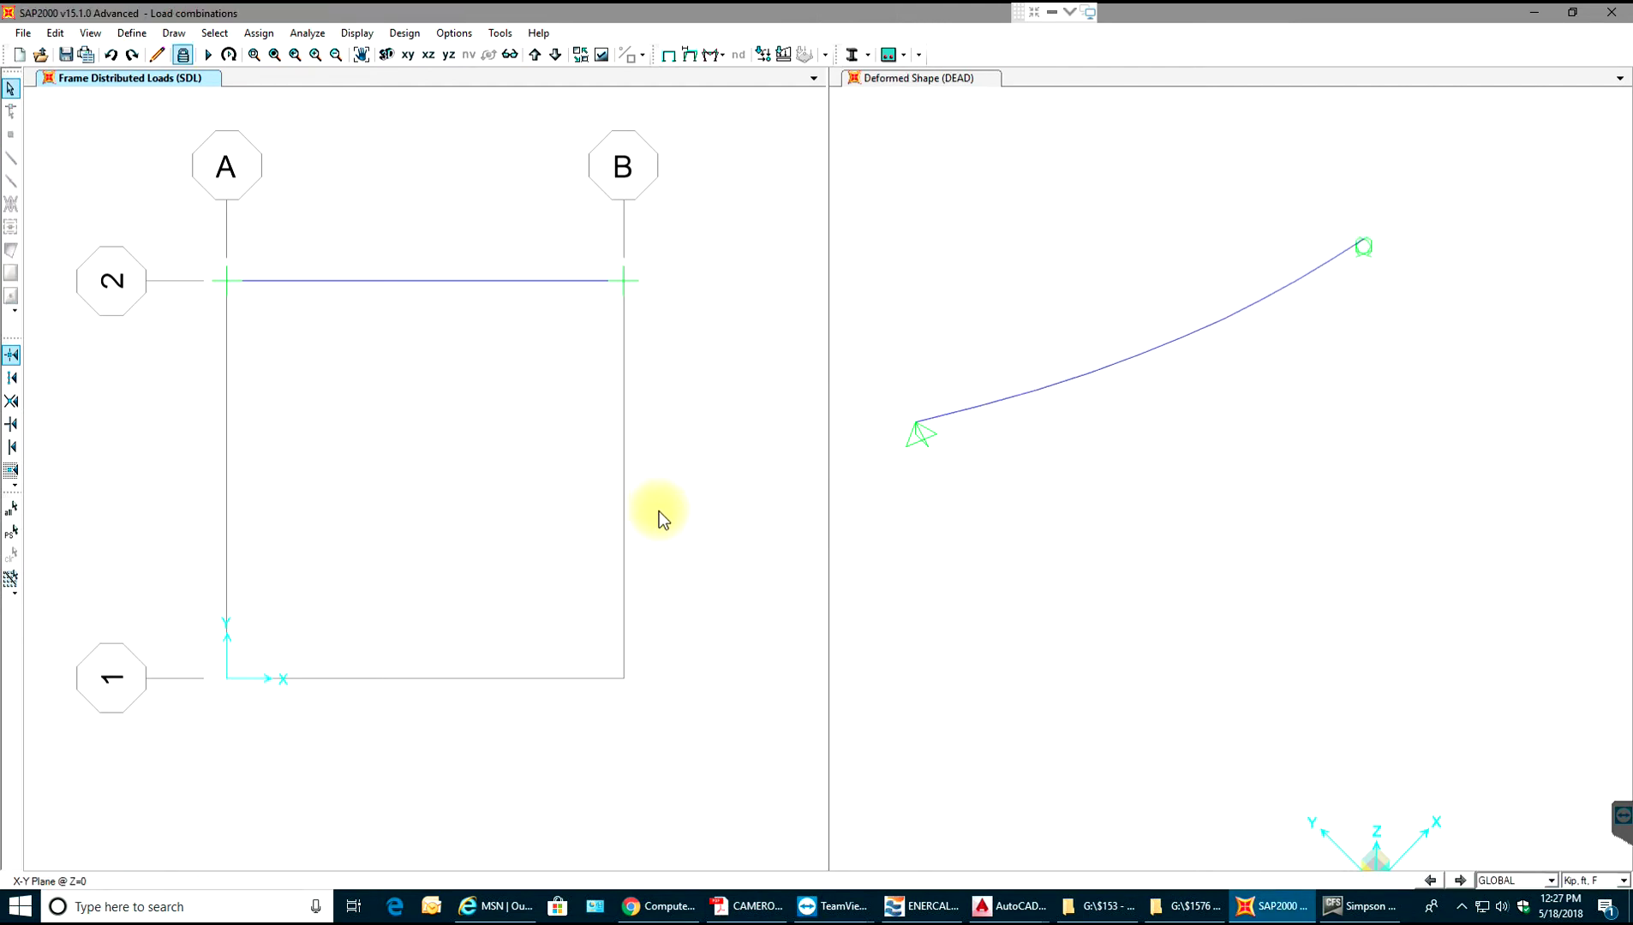
# Show the deformed shape for the 1.2DL+1.6LL combination.
pyautogui.click(1177, 338)
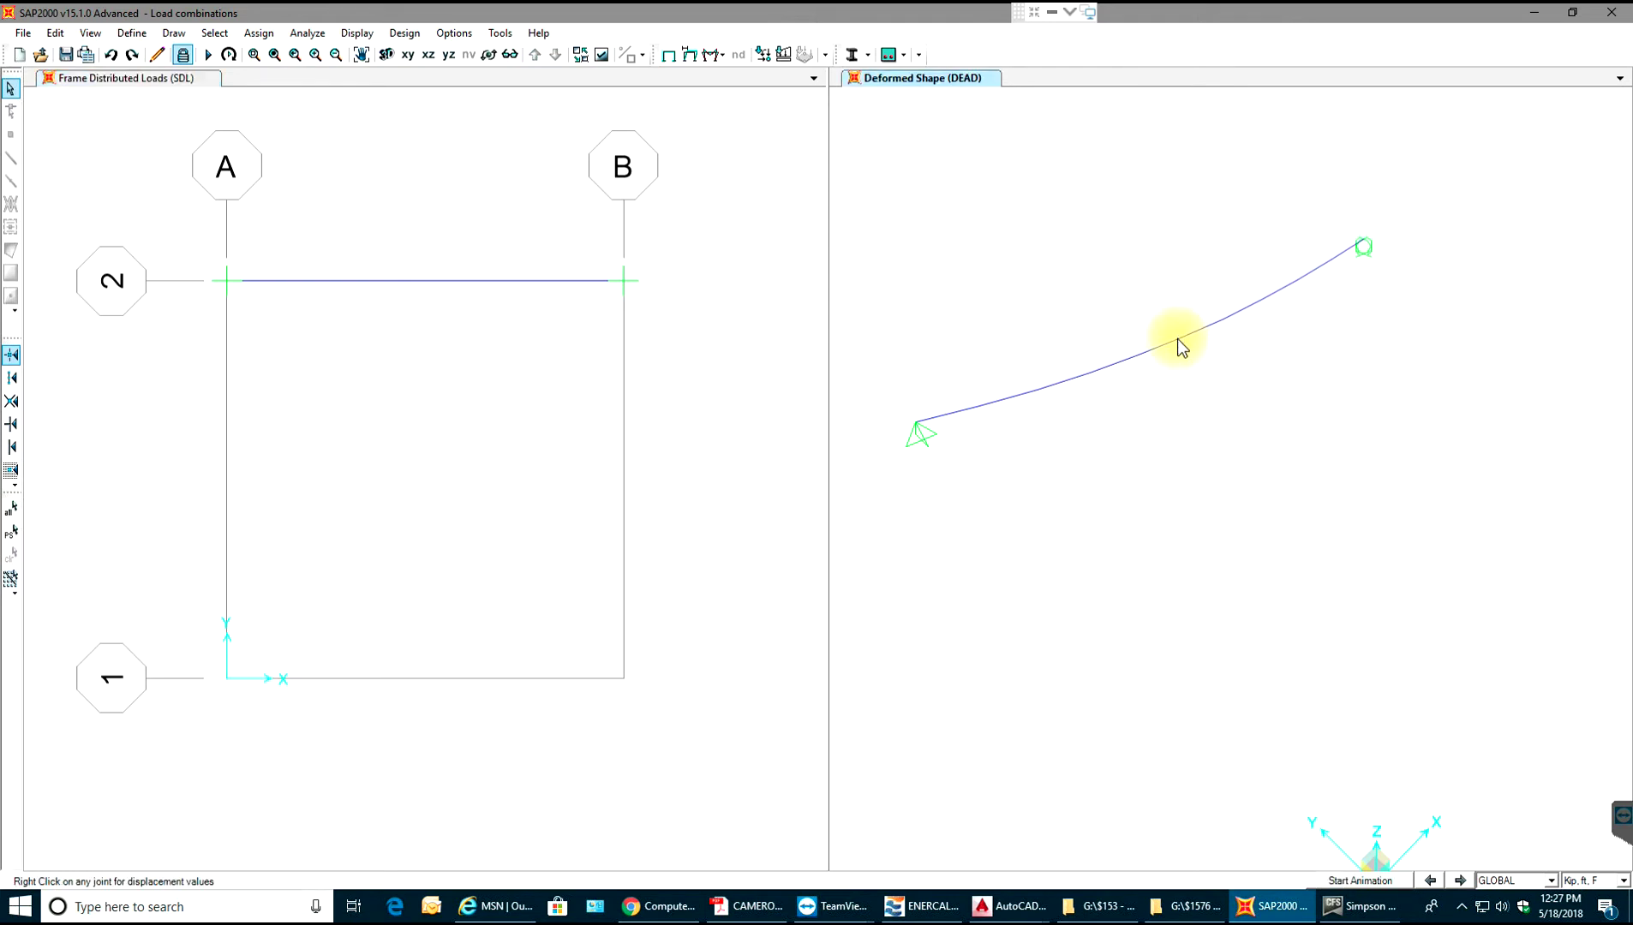
pyautogui.click(1152, 392)
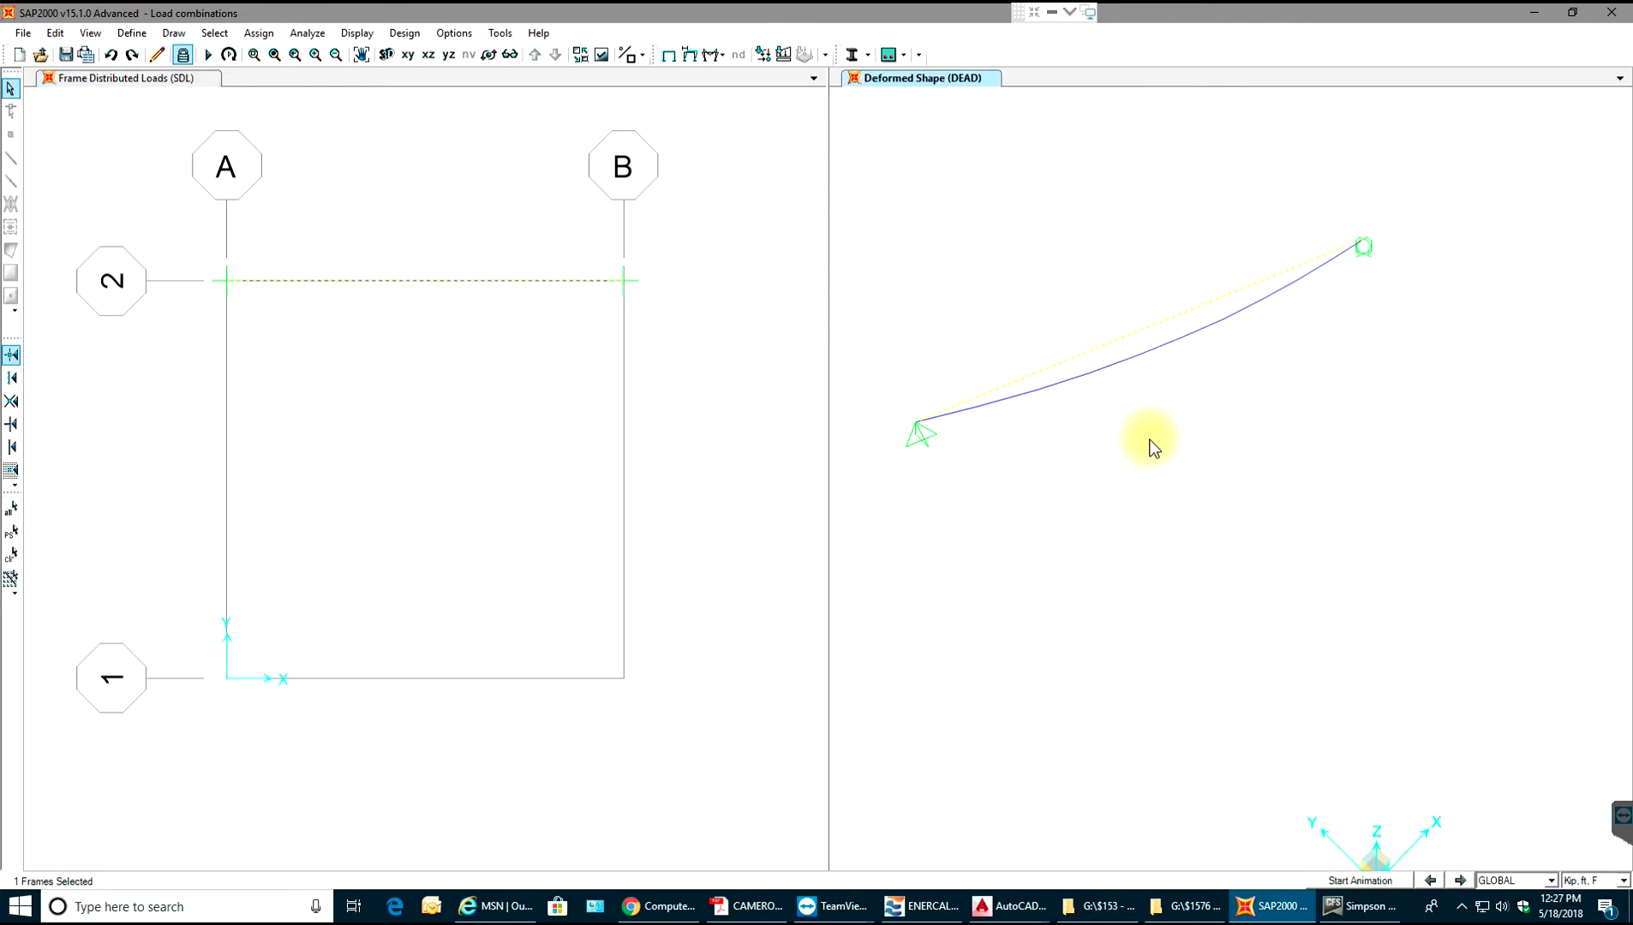
pyautogui.click(1015, 397)
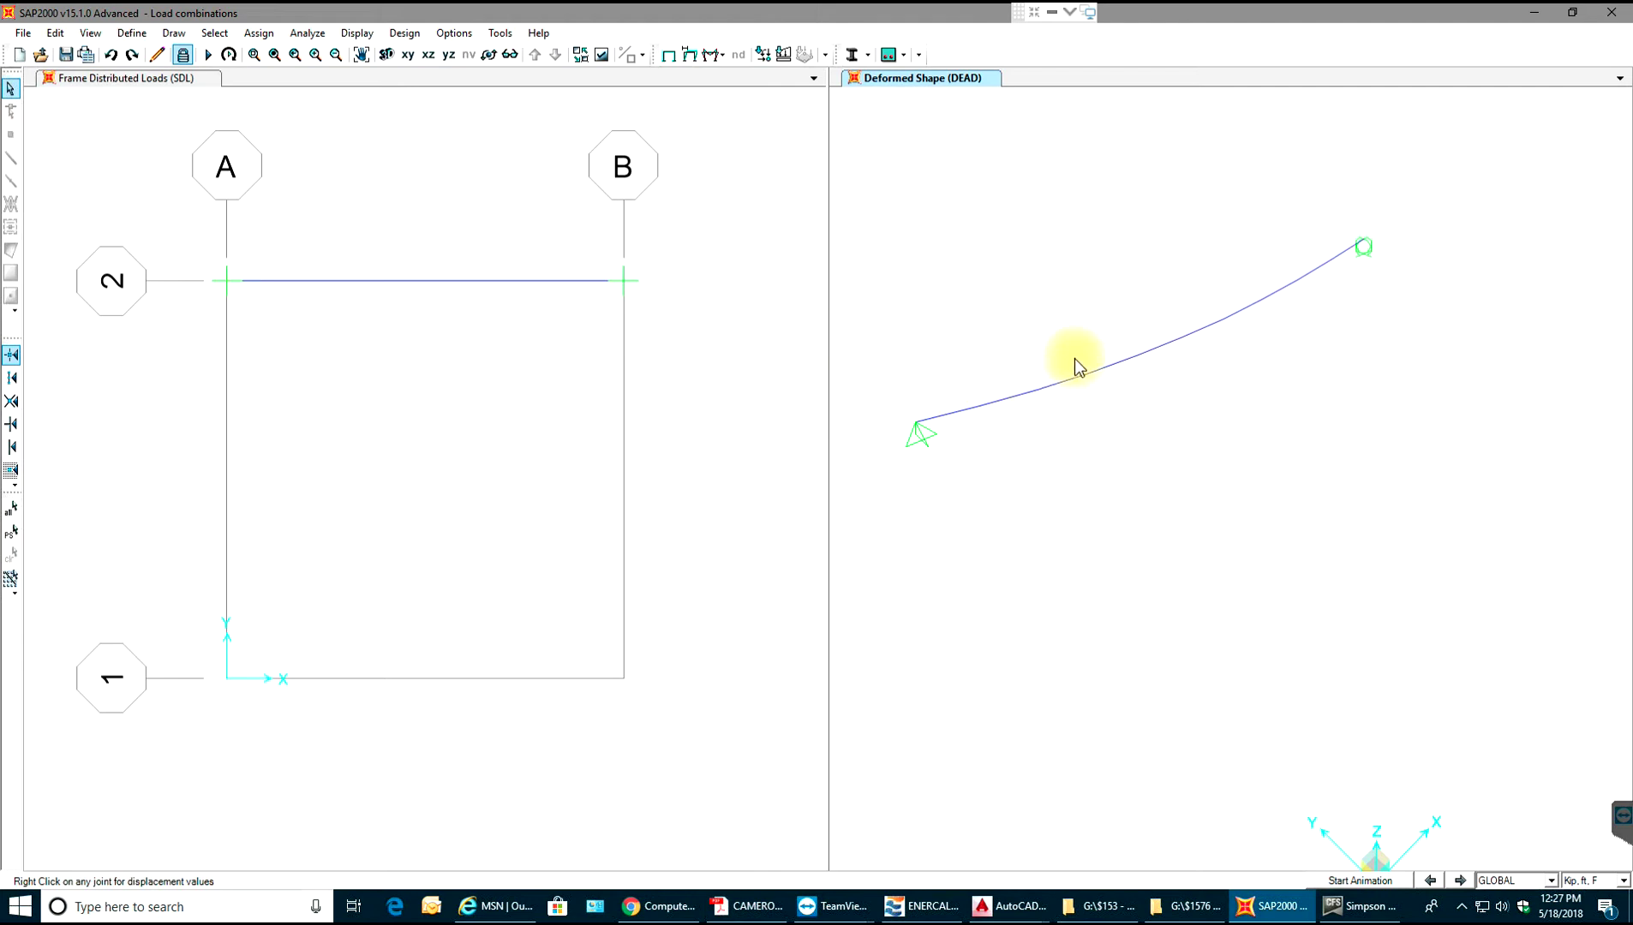
pyautogui.click(690, 57)
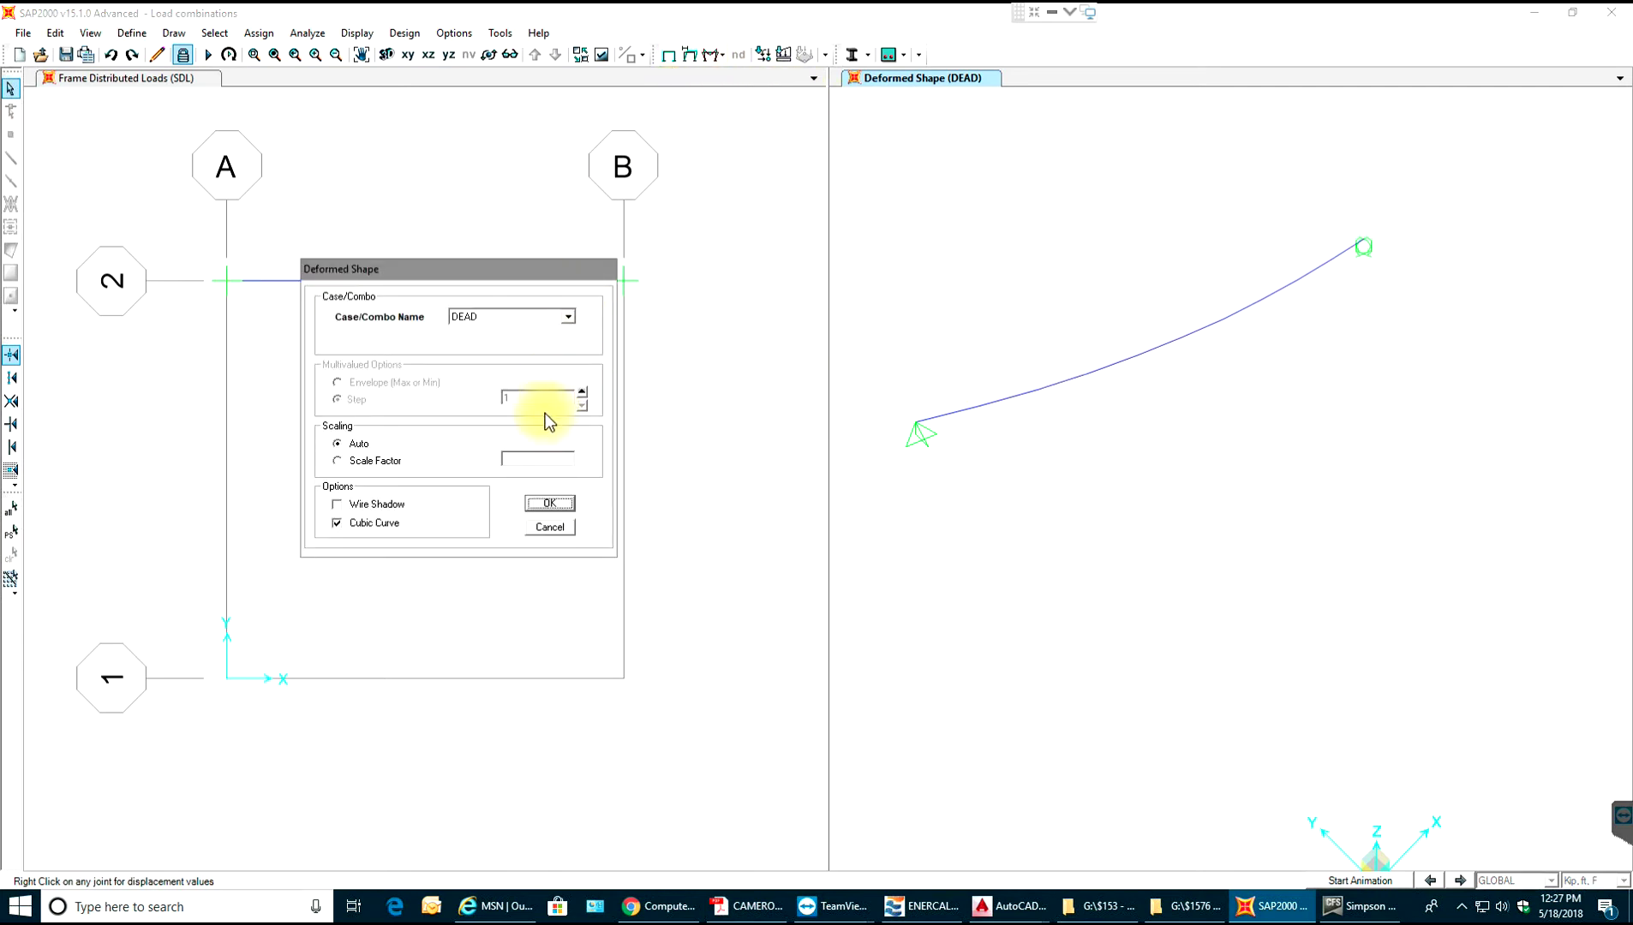
pyautogui.click(523, 314)
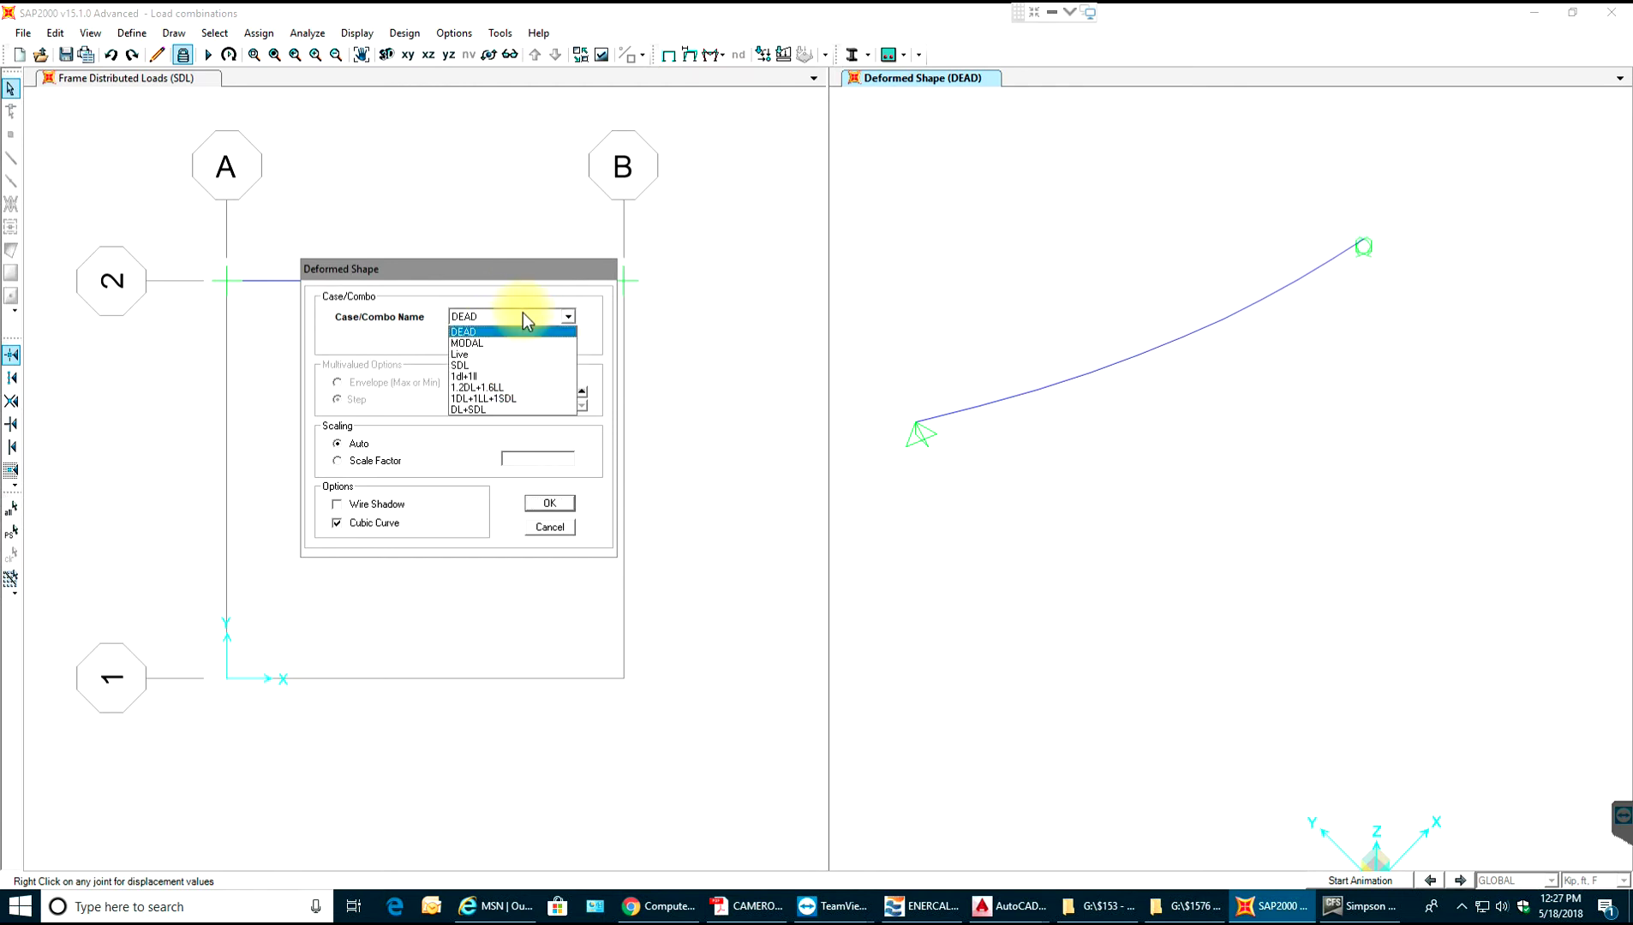
pyautogui.click(509, 388)
pyautogui.click(549, 503)
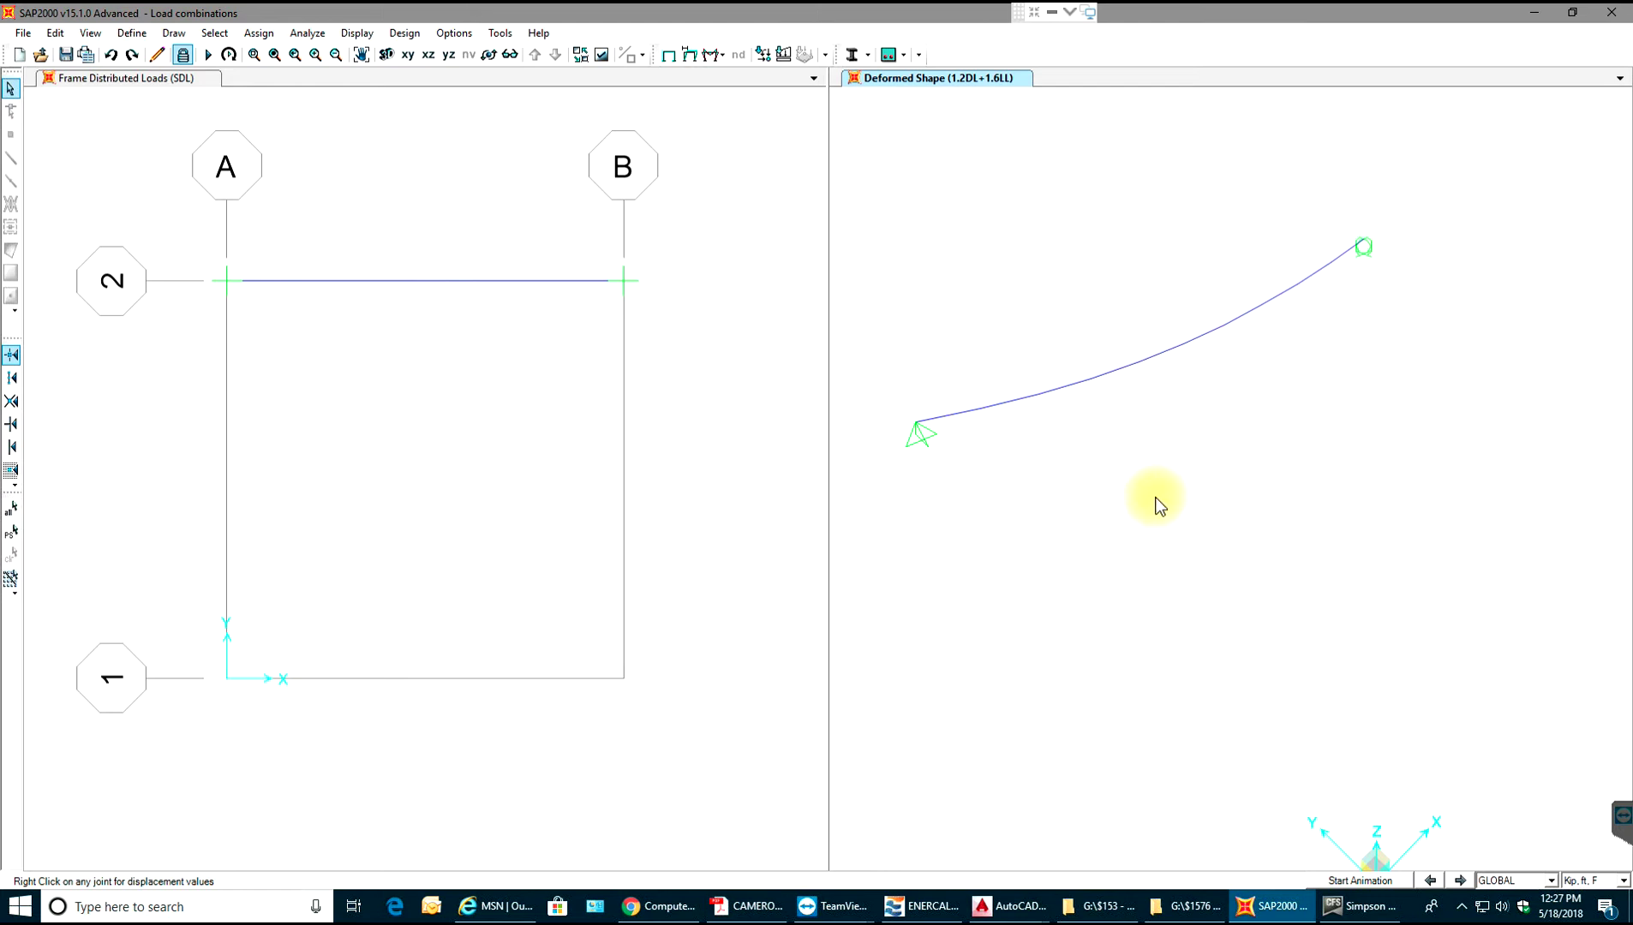
# Display the displacement values at the left support joint.
pyautogui.keyDown('shift'); pyautogui.moveTo(1137, 496); pyautogui.dragTo(1125, 370, button='middle'); pyautogui.keyUp('shift')
pyautogui.scroll(5, 1187, 556)
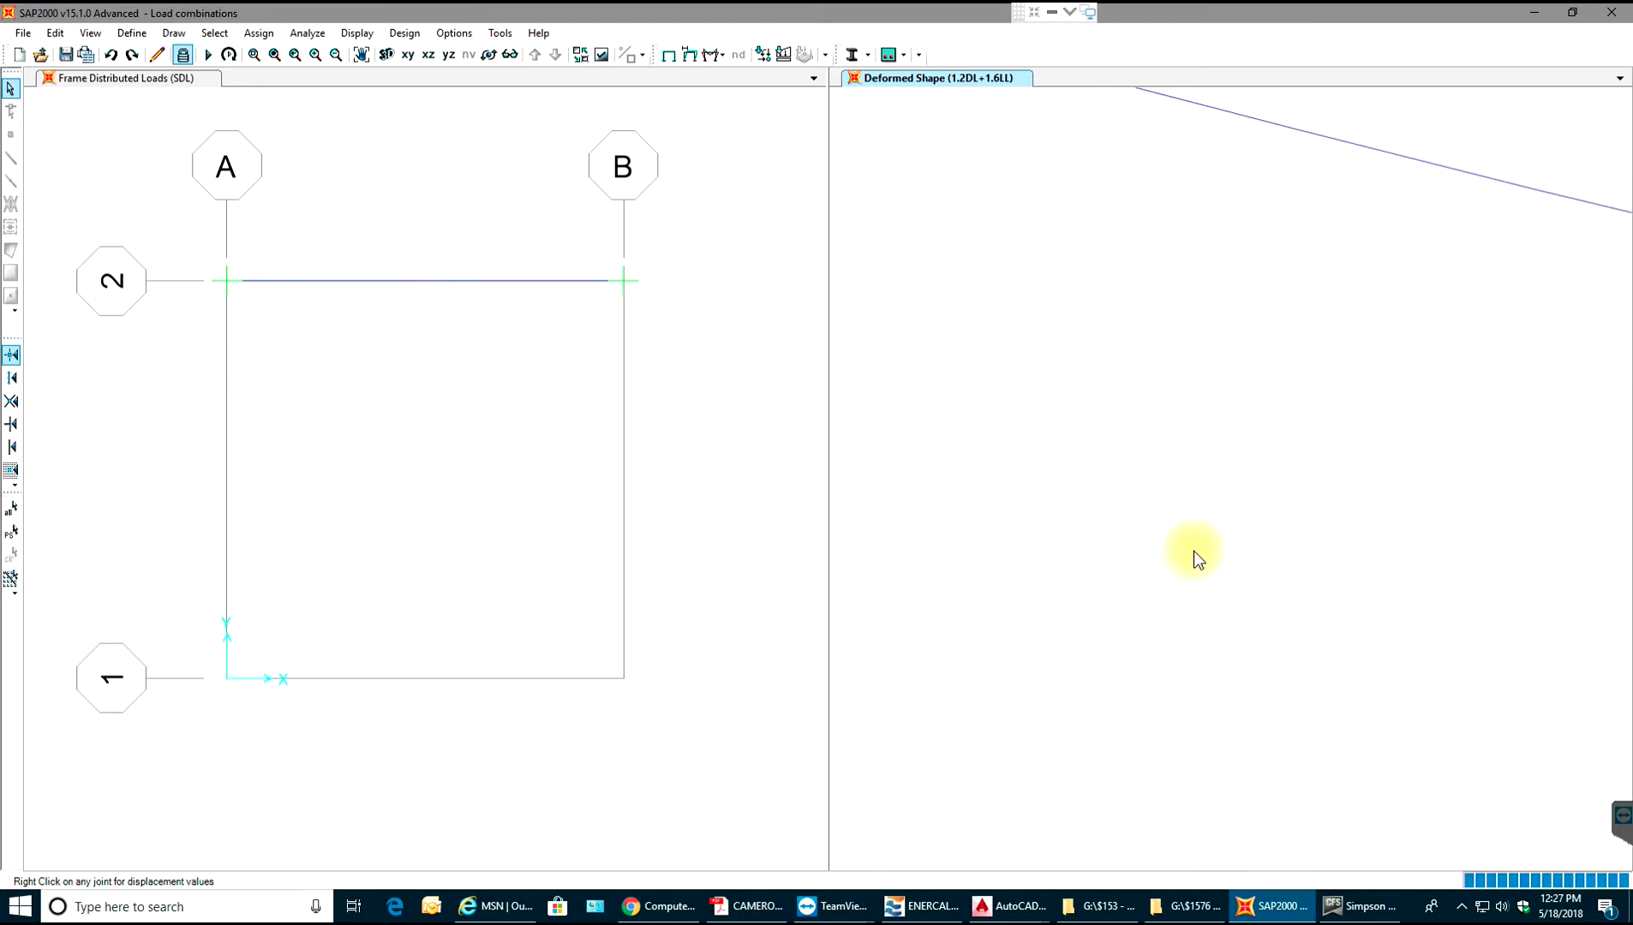
pyautogui.scroll(-4, 1193, 551)
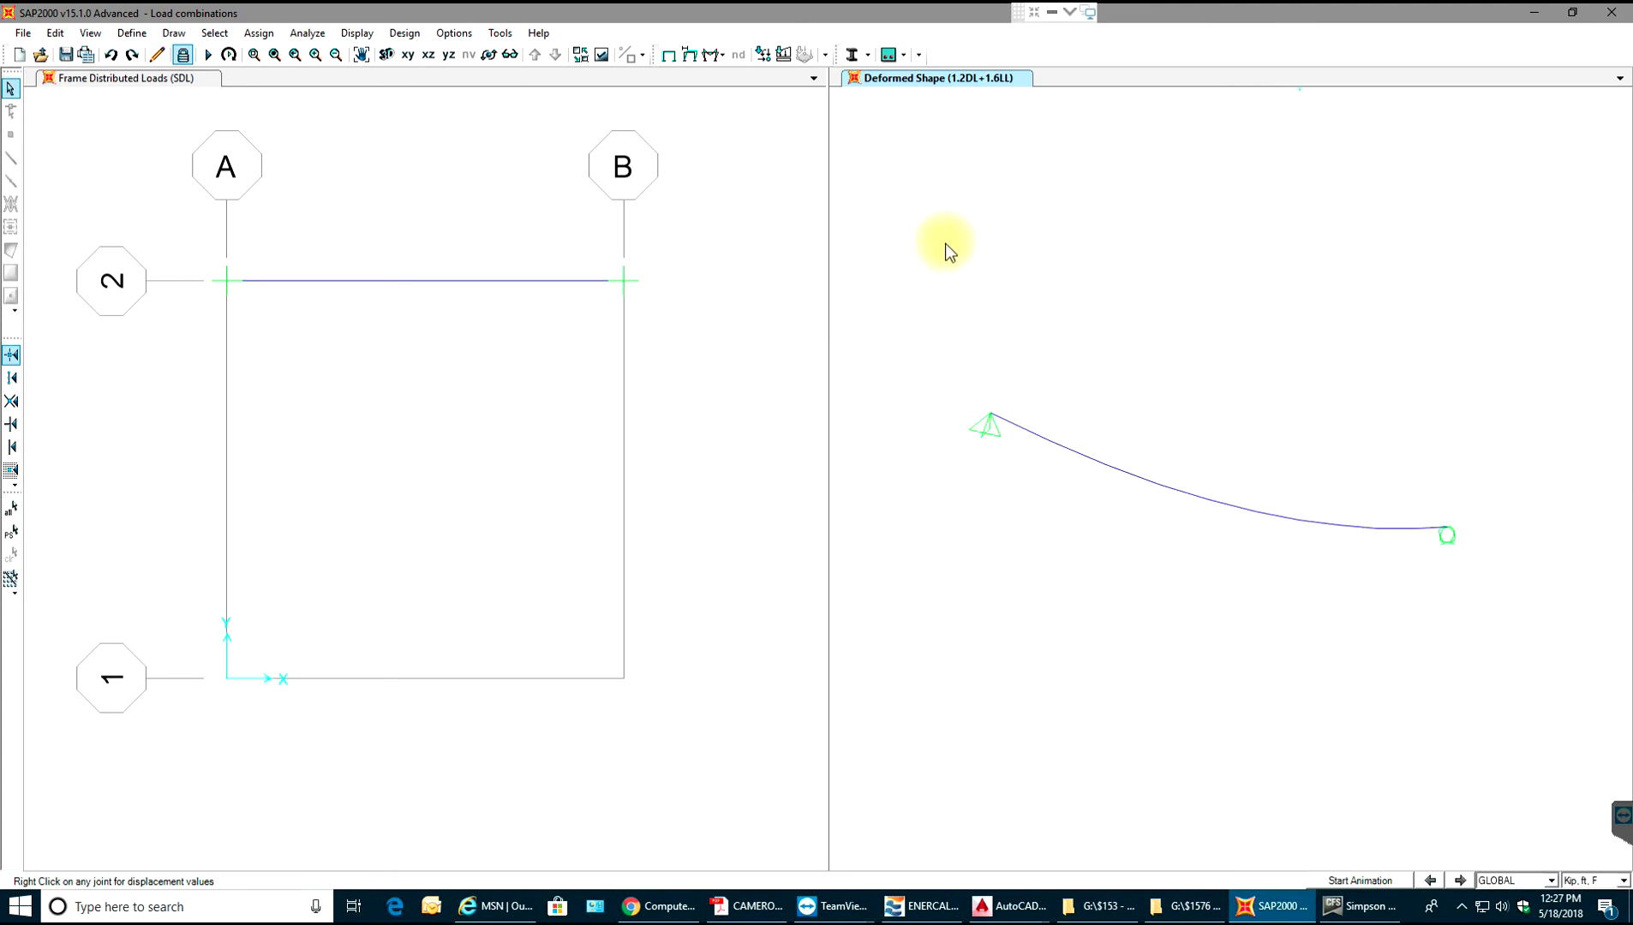
pyautogui.rightClick(1110, 466)
pyautogui.rightClick(991, 415)
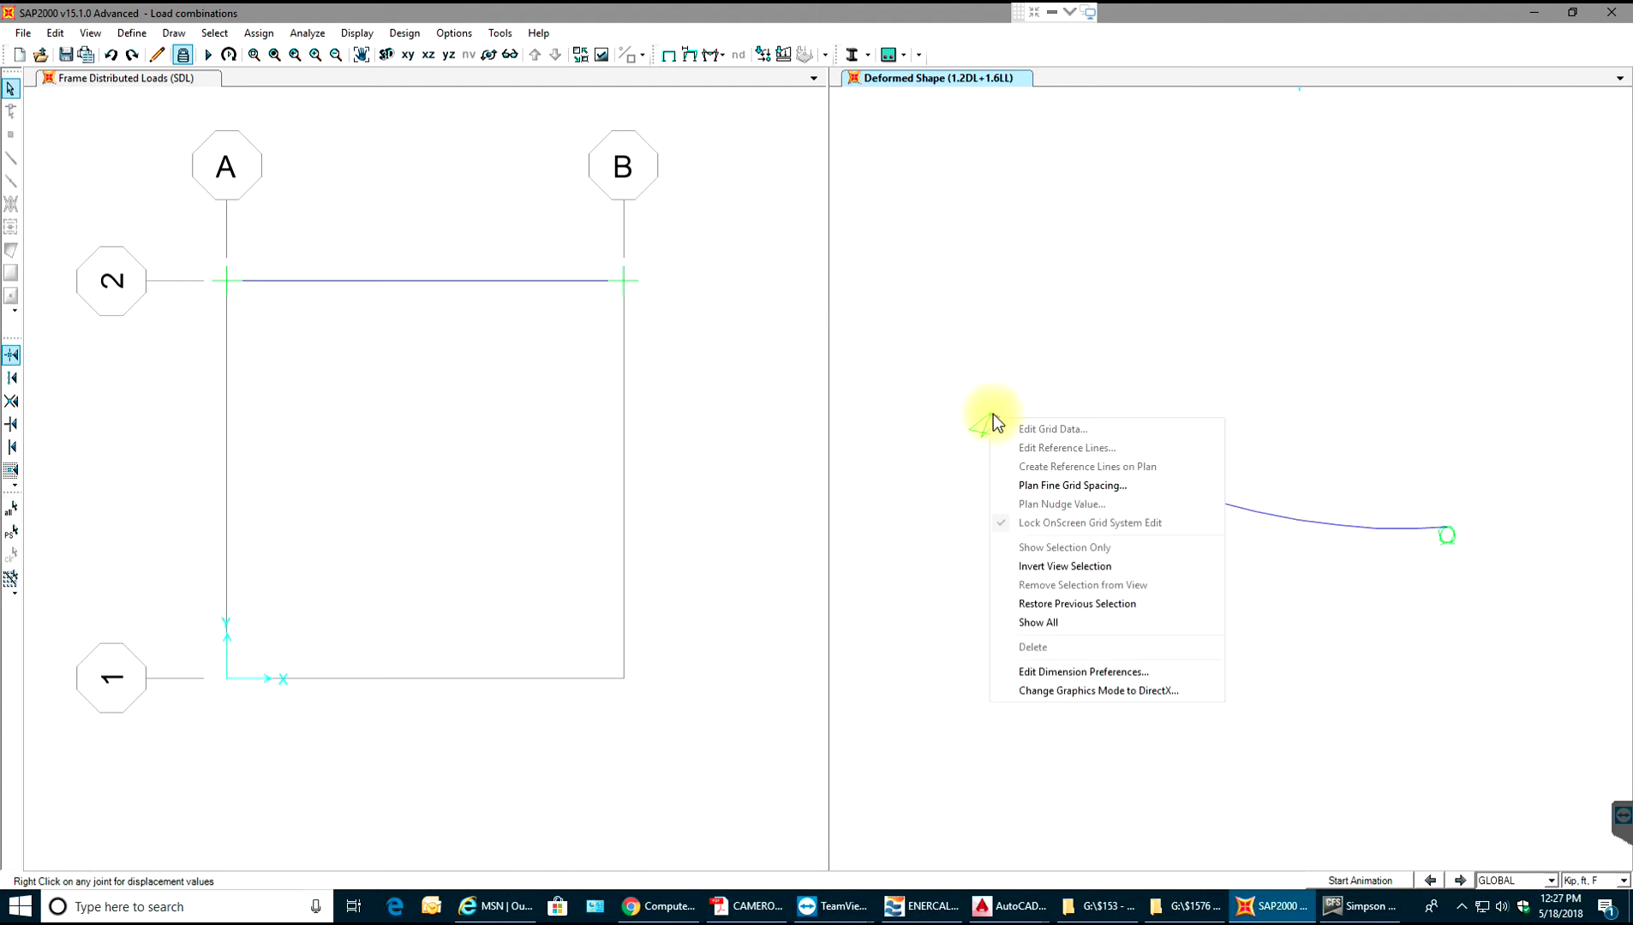
pyautogui.rightClick(994, 414)
pyautogui.click(989, 416)
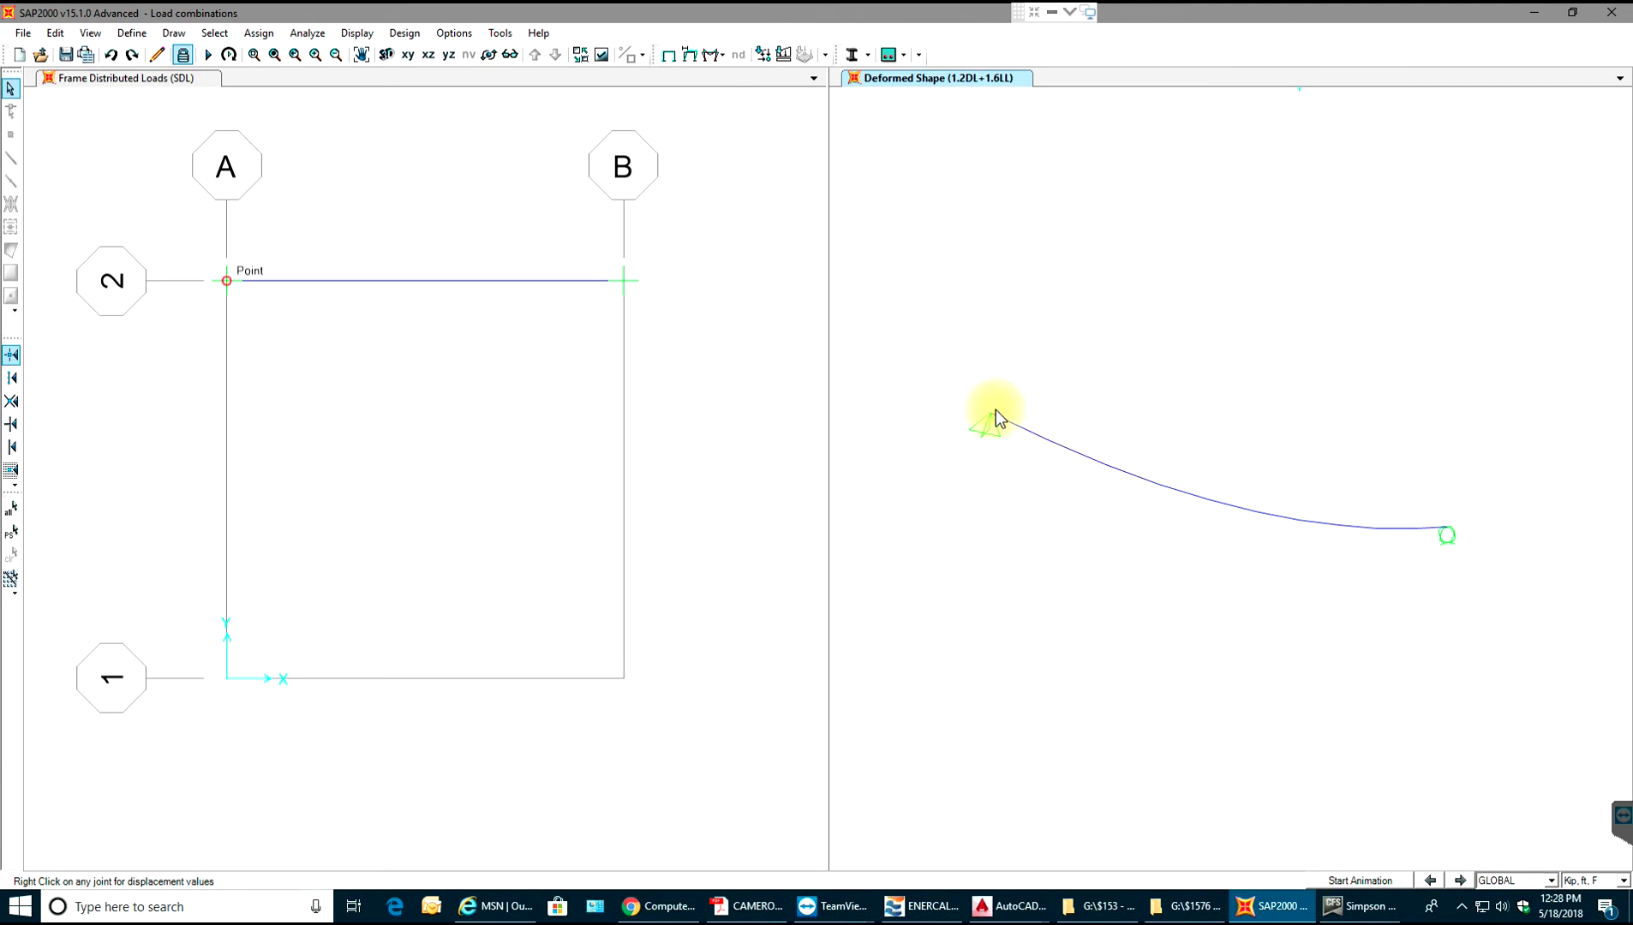
pyautogui.click(995, 412)
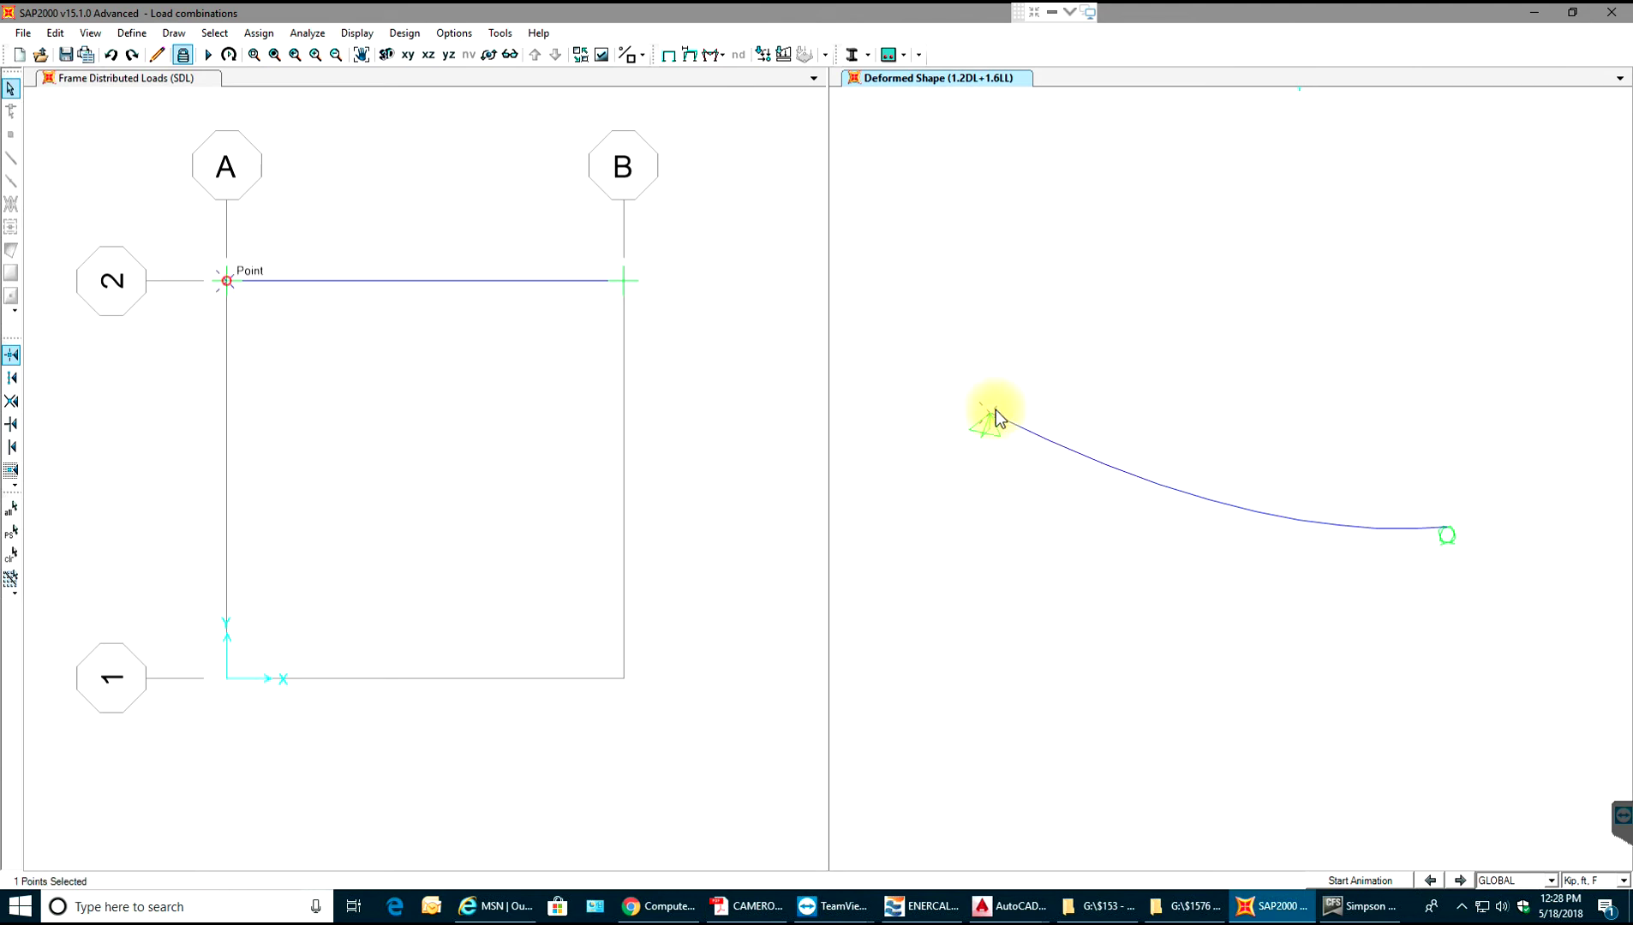
pyautogui.rightClick(991, 414)
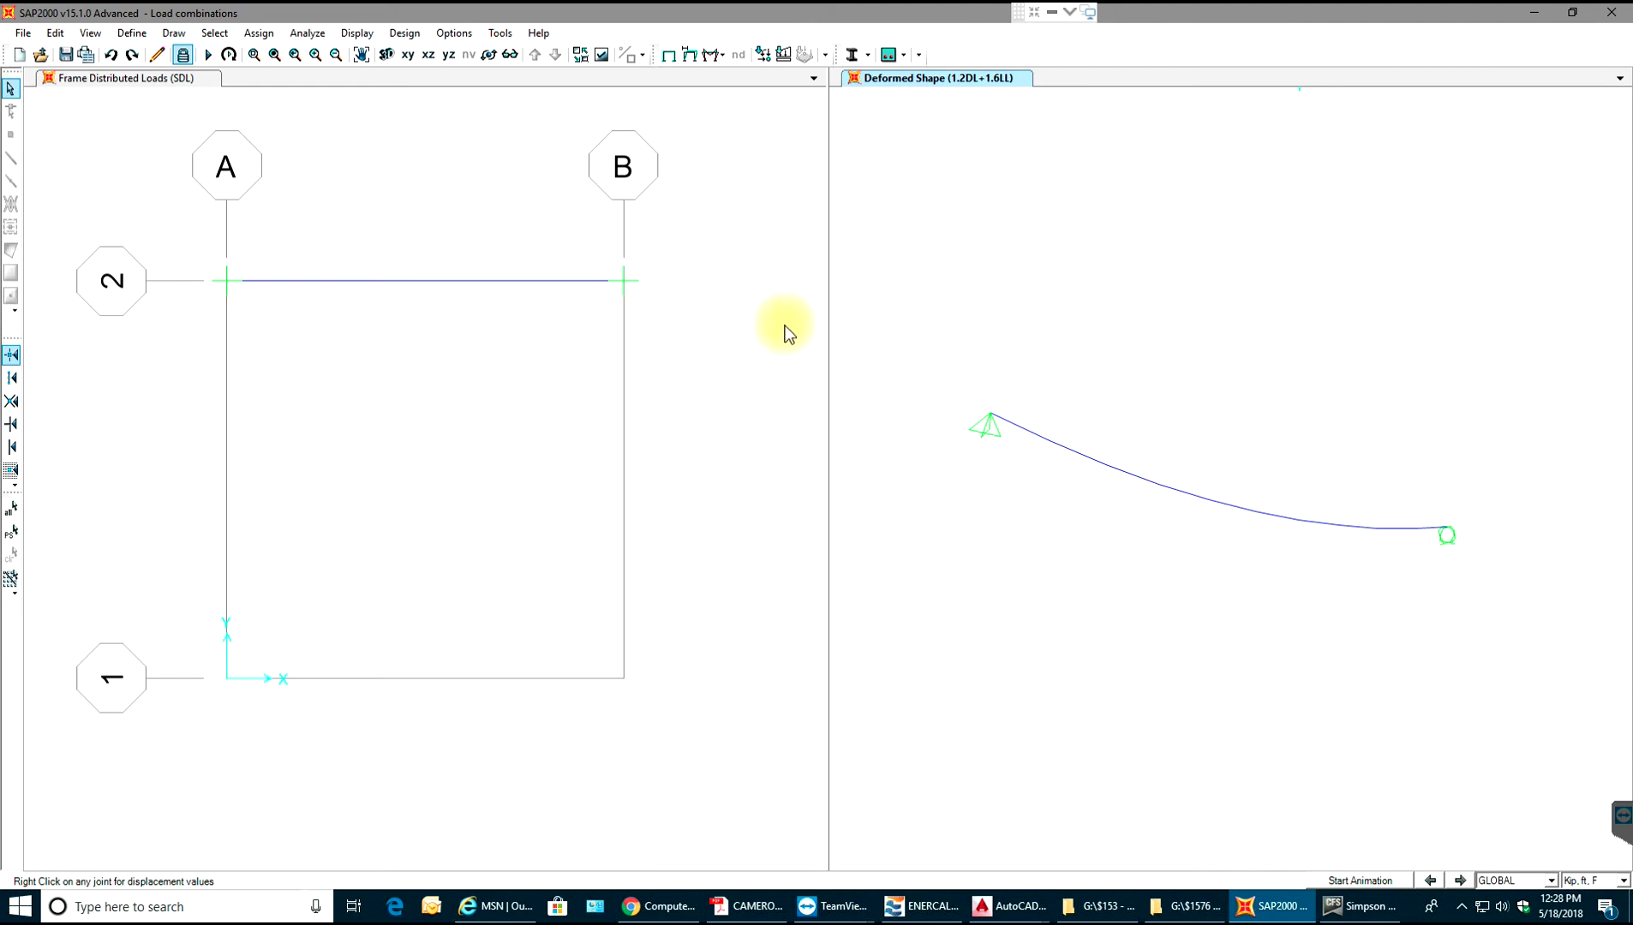
# Show the Shear 2-2 diagram with values for 1dl+1ll in the X-Z elevation view.
pyautogui.click(427, 58)
pyautogui.click(426, 58)
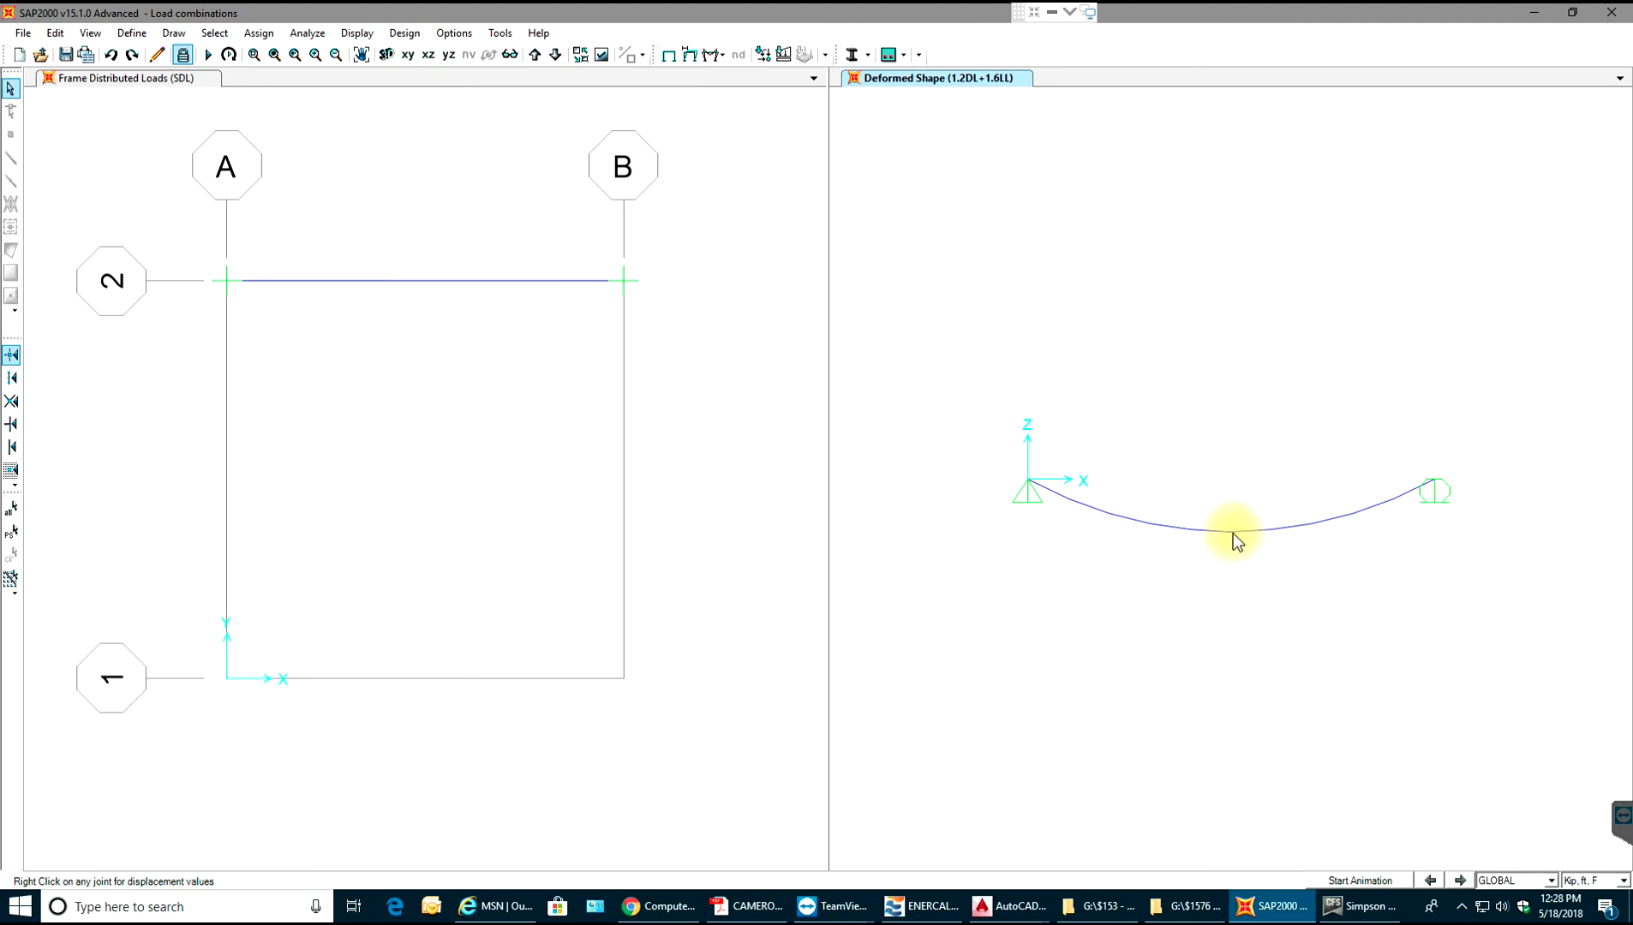
pyautogui.click(711, 56)
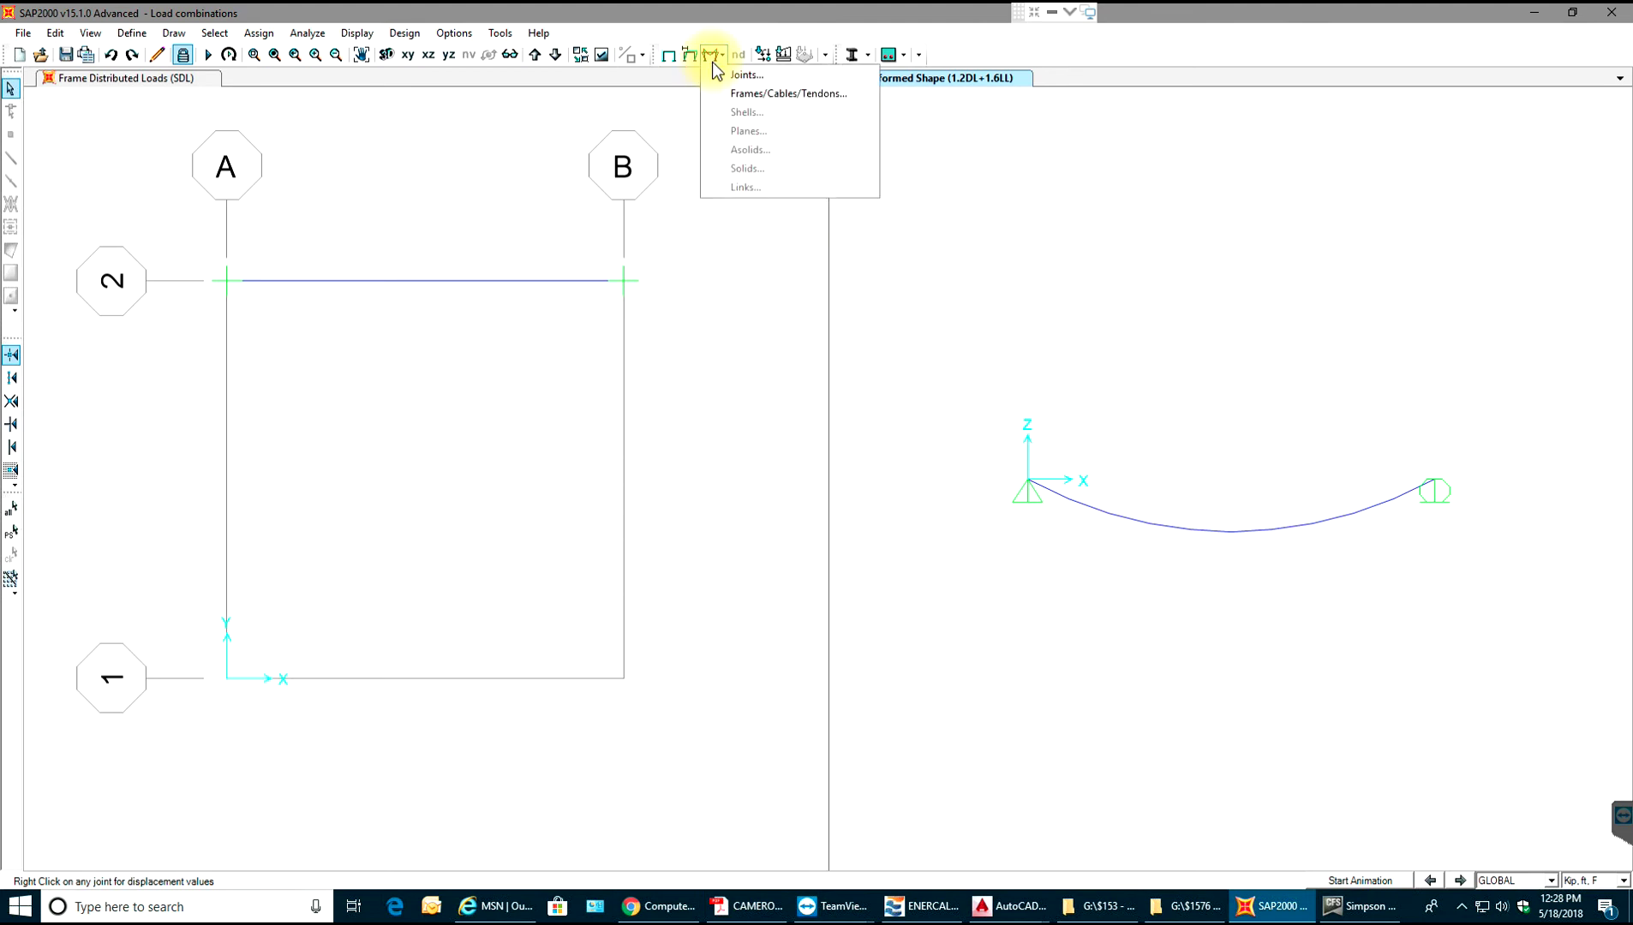
pyautogui.click(750, 96)
pyautogui.moveTo(564, 301); pyautogui.dragTo(855, 213)
pyautogui.click(678, 411)
pyautogui.click(699, 614)
pyautogui.click(843, 594)
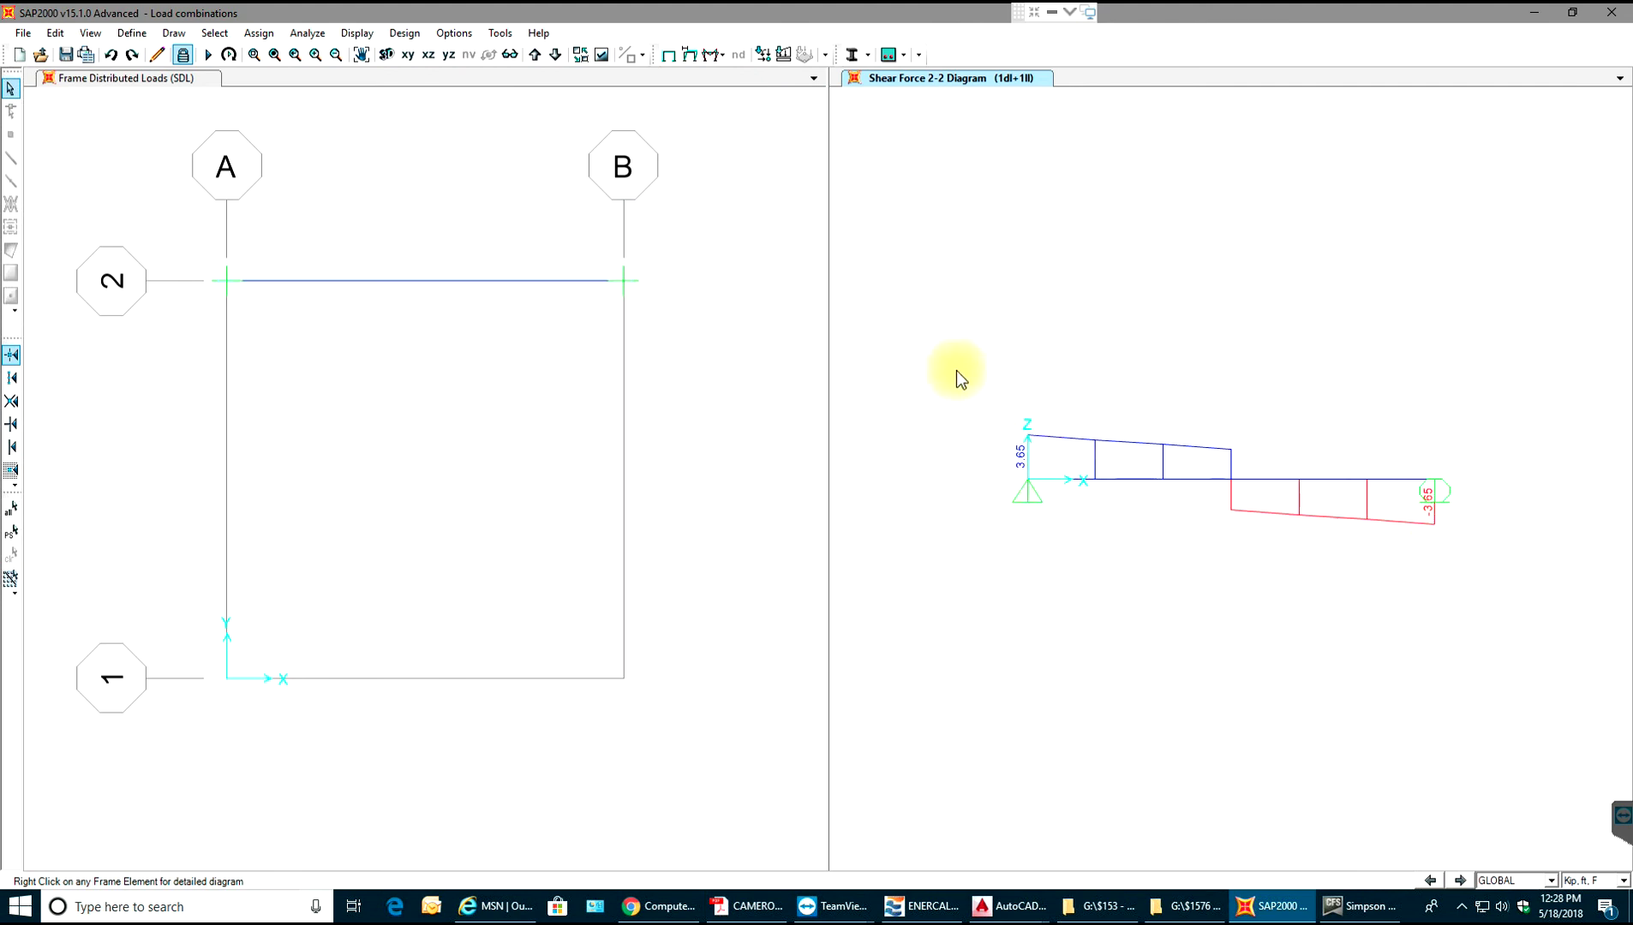
# Display the Moment 3-3 diagram for the 1dl+1ll combination.
pyautogui.click(714, 60)
pyautogui.click(744, 95)
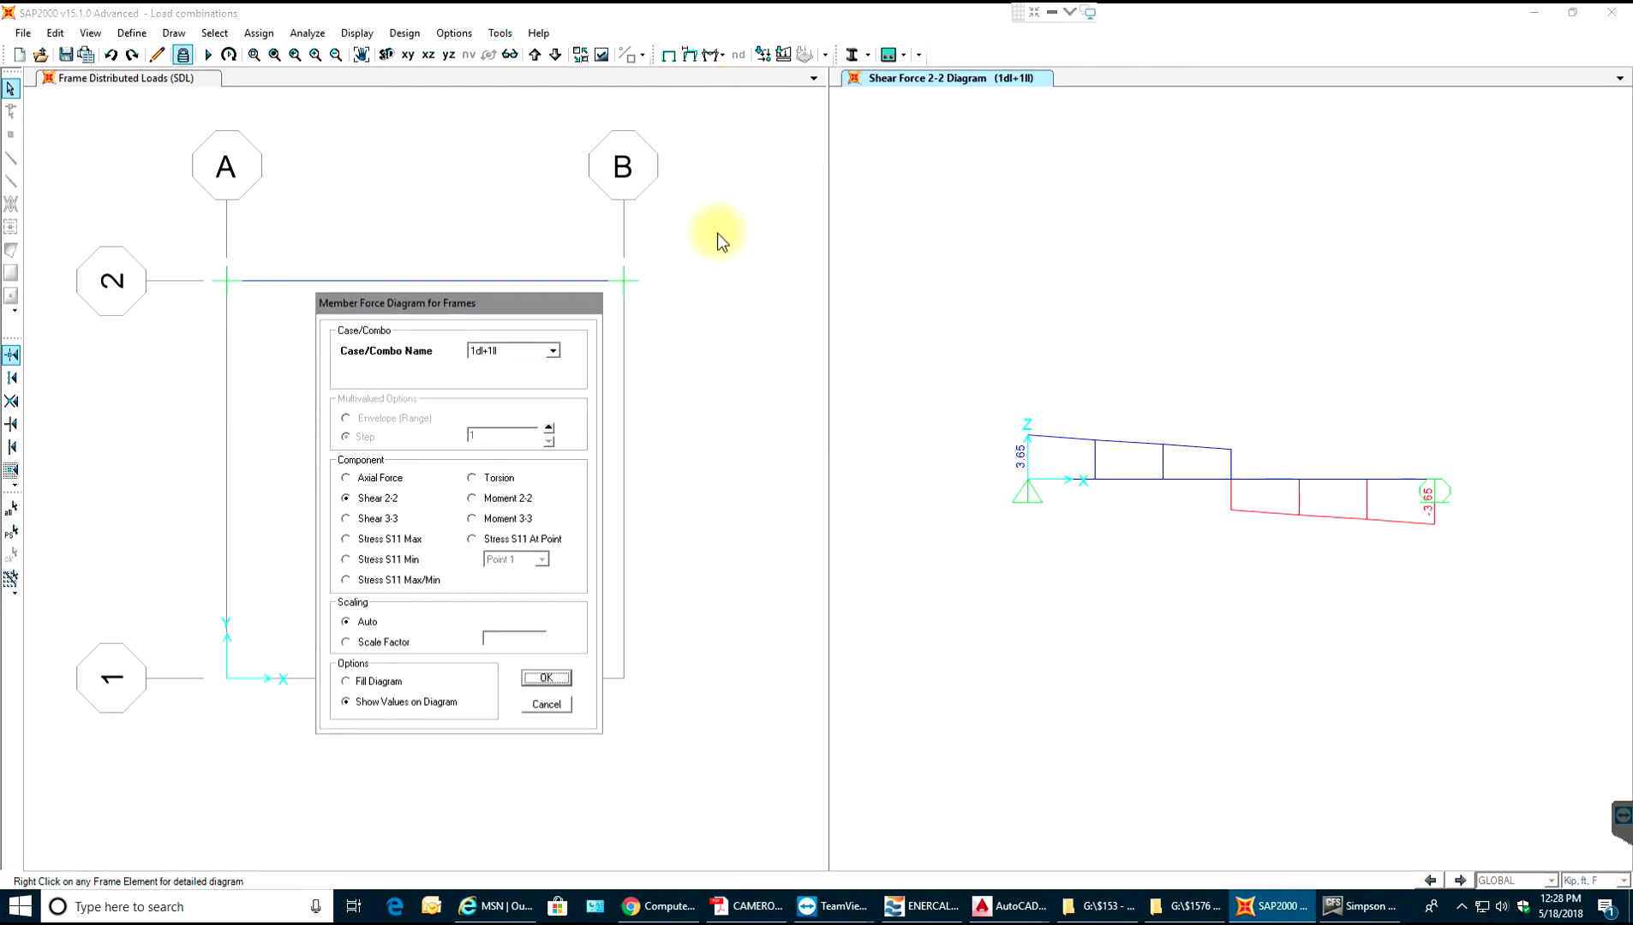
pyautogui.click(505, 518)
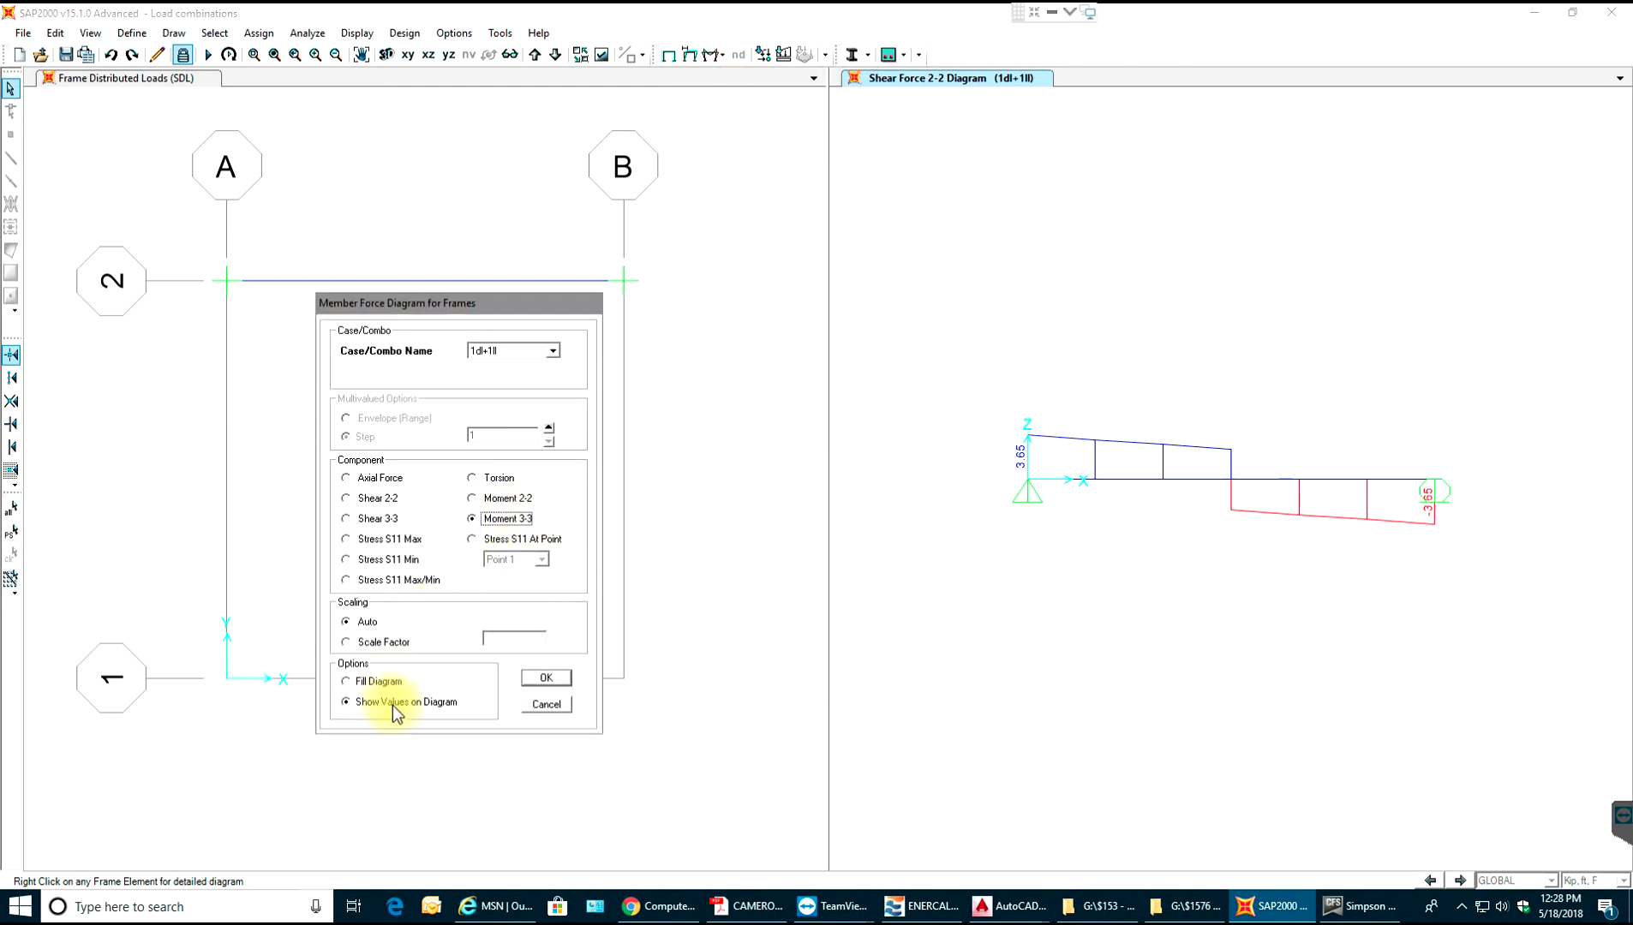
pyautogui.click(544, 679)
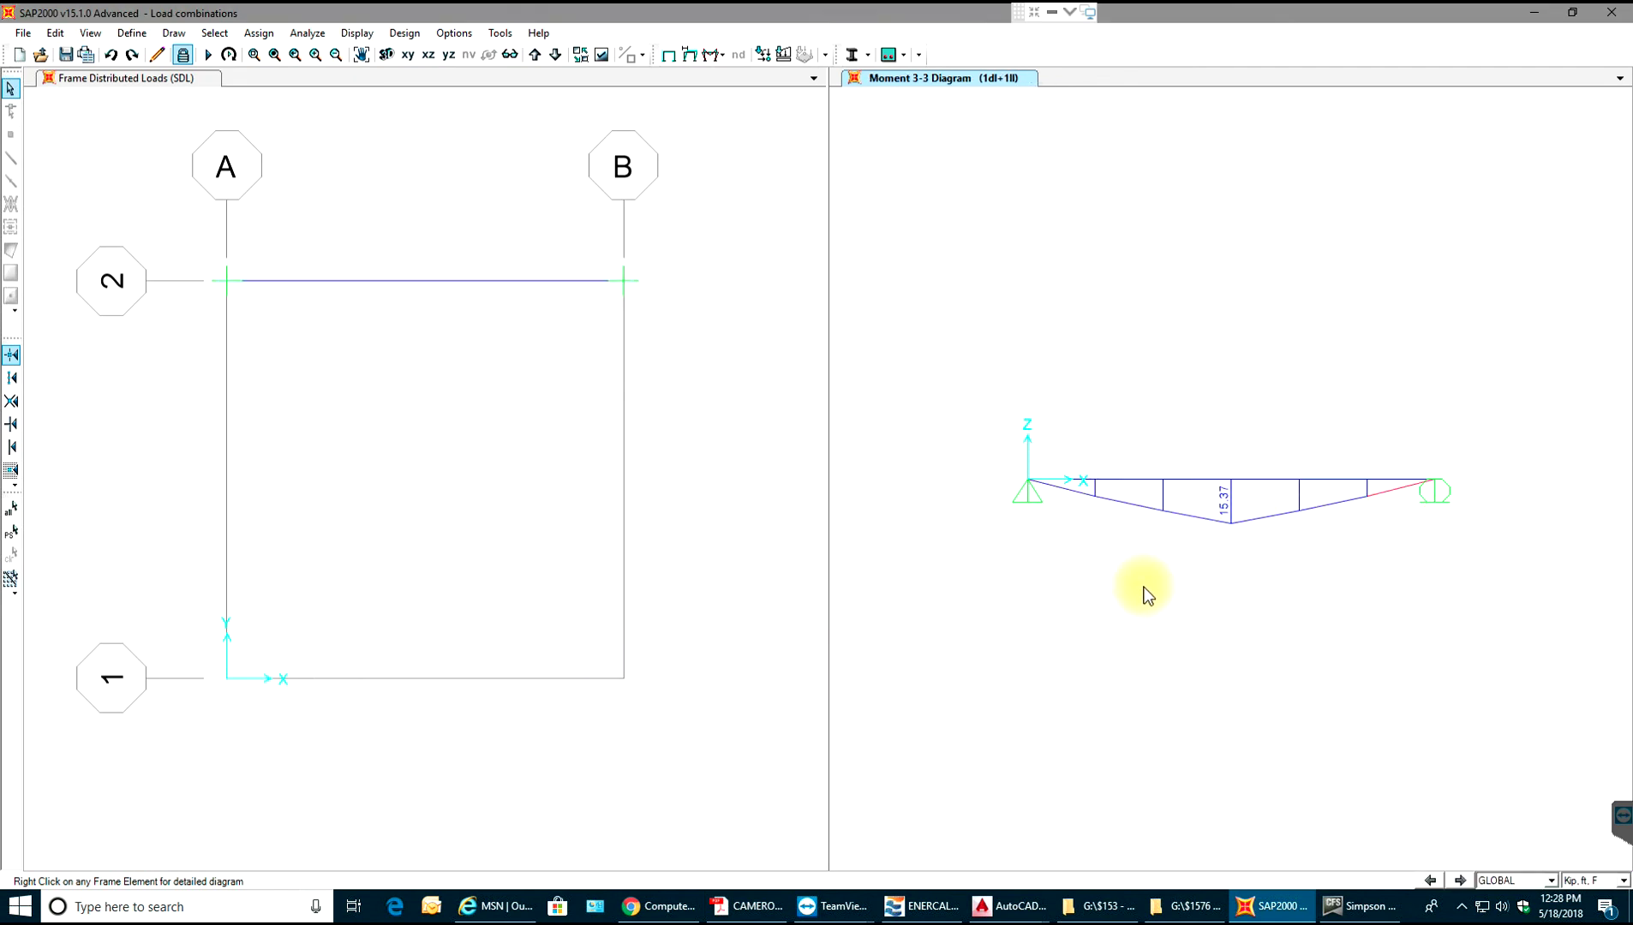
# Redraw the Moment 3-3 diagram for the 1DL+1LL+1SDL combination, peaking at 20.75.
pyautogui.click(763, 53)
pyautogui.click(757, 91)
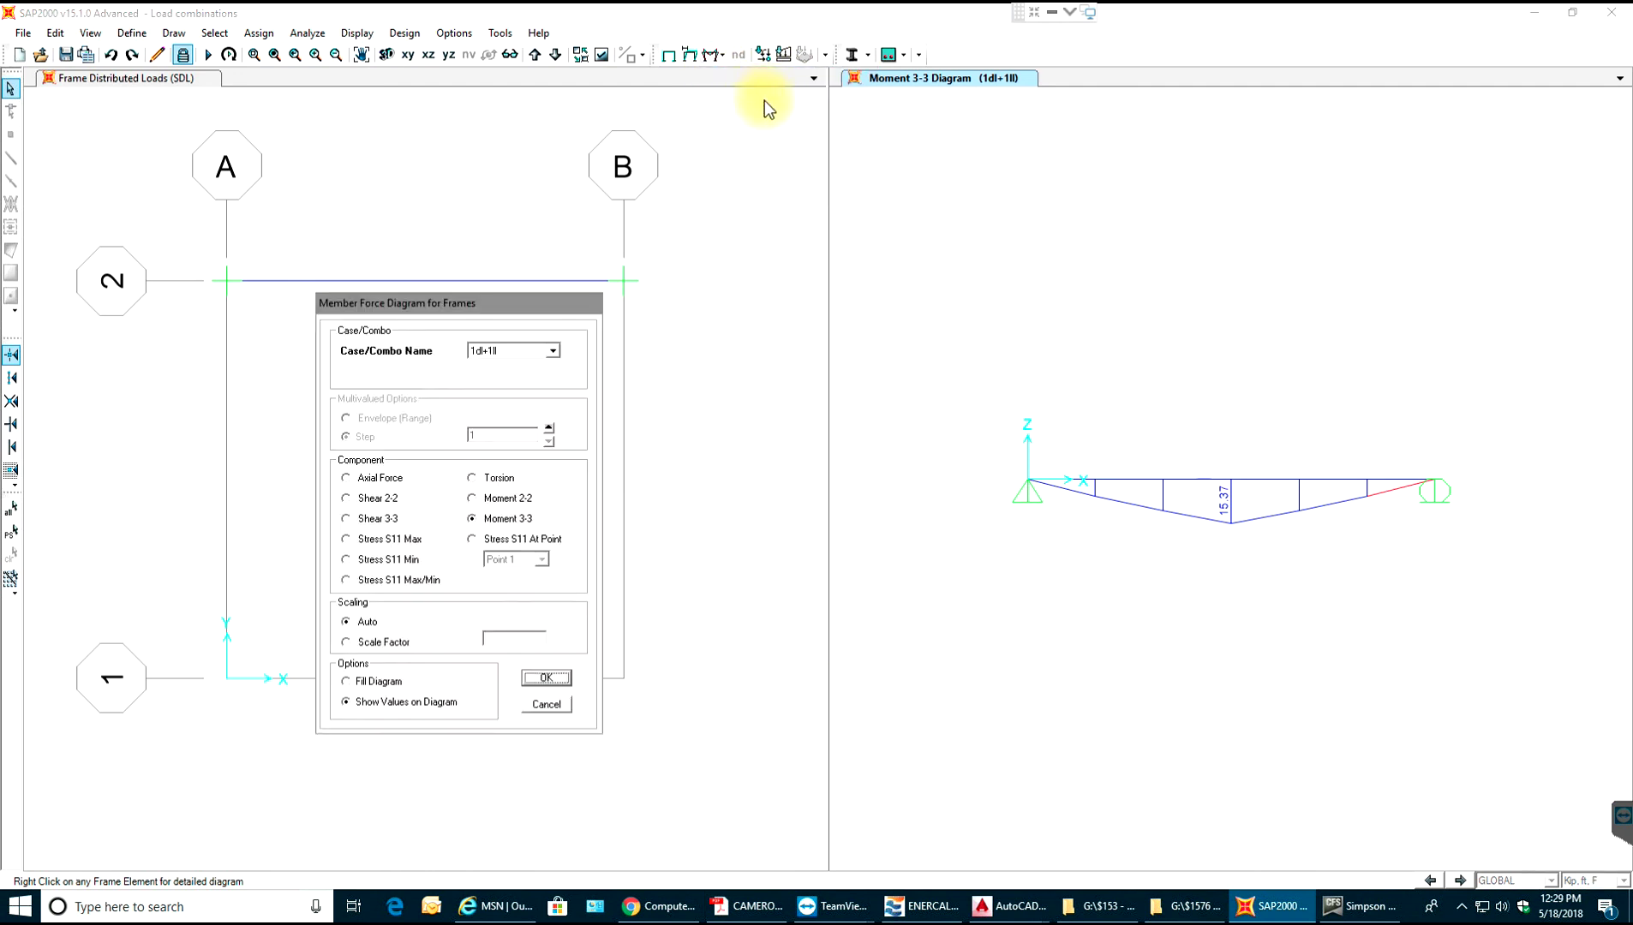
pyautogui.click(525, 358)
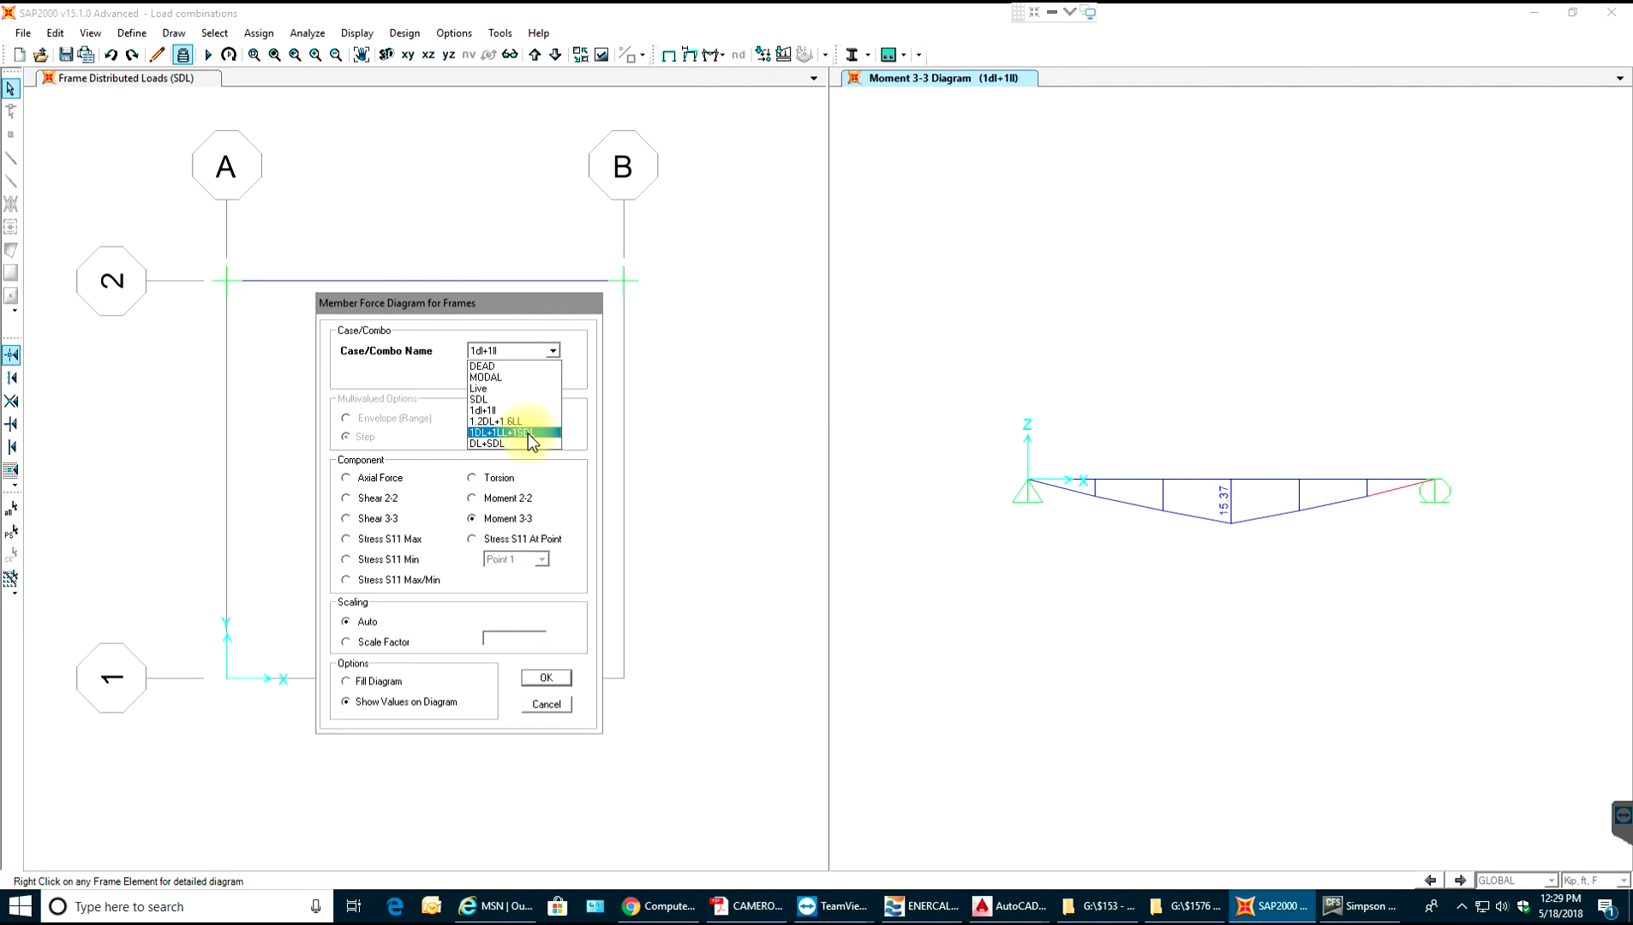
pyautogui.click(528, 434)
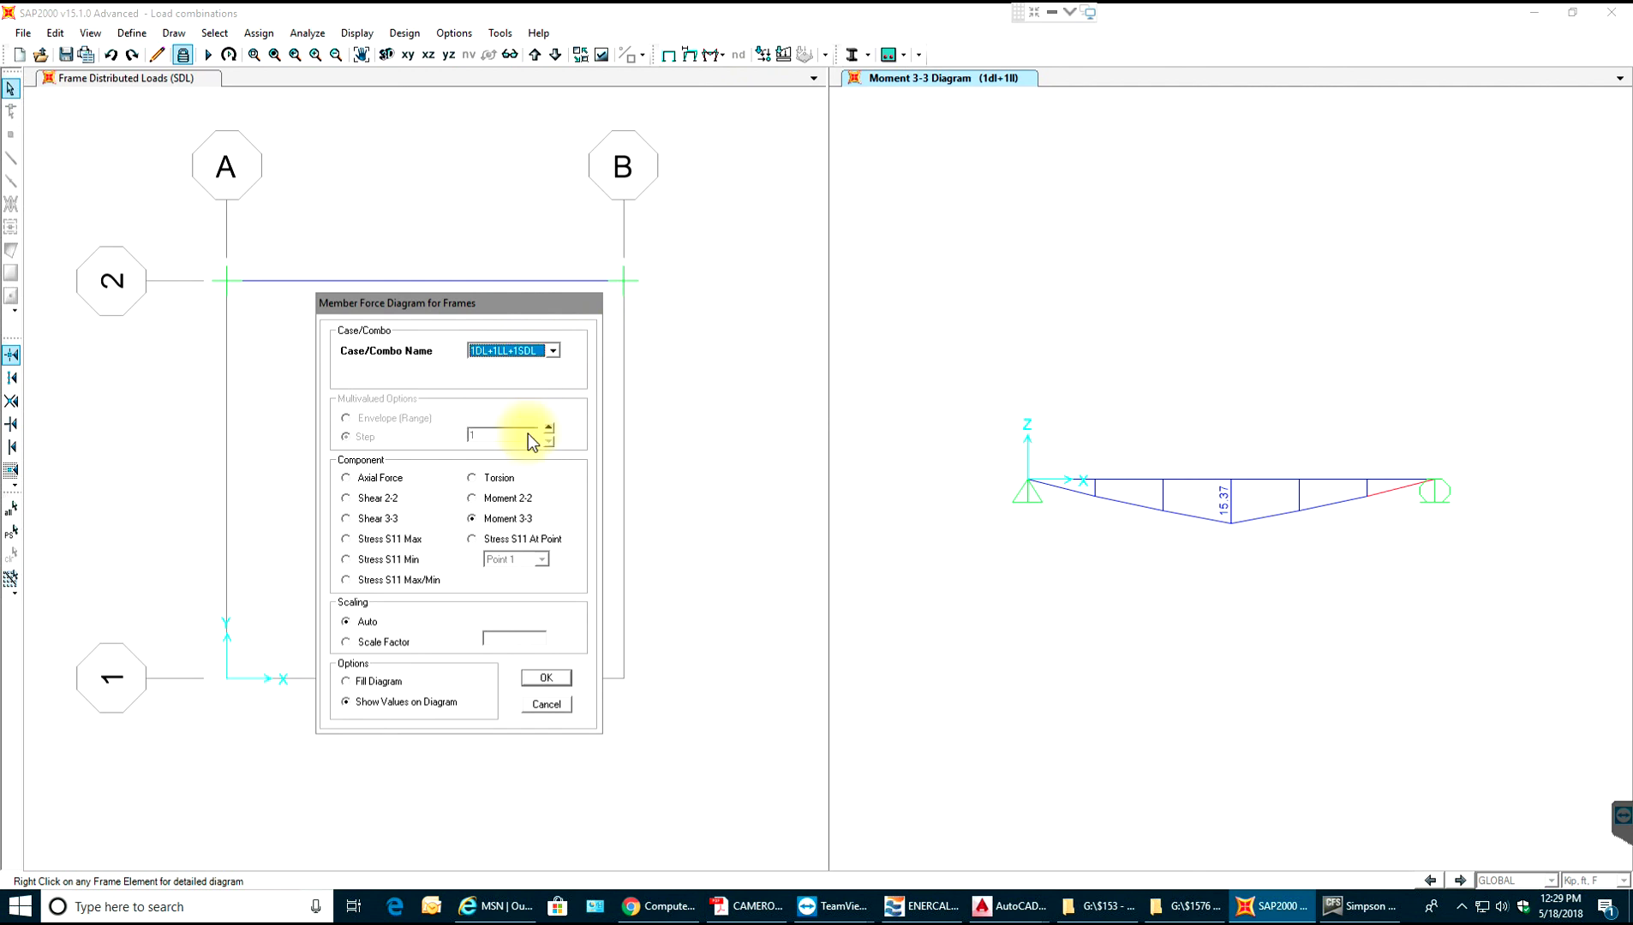
pyautogui.click(547, 679)
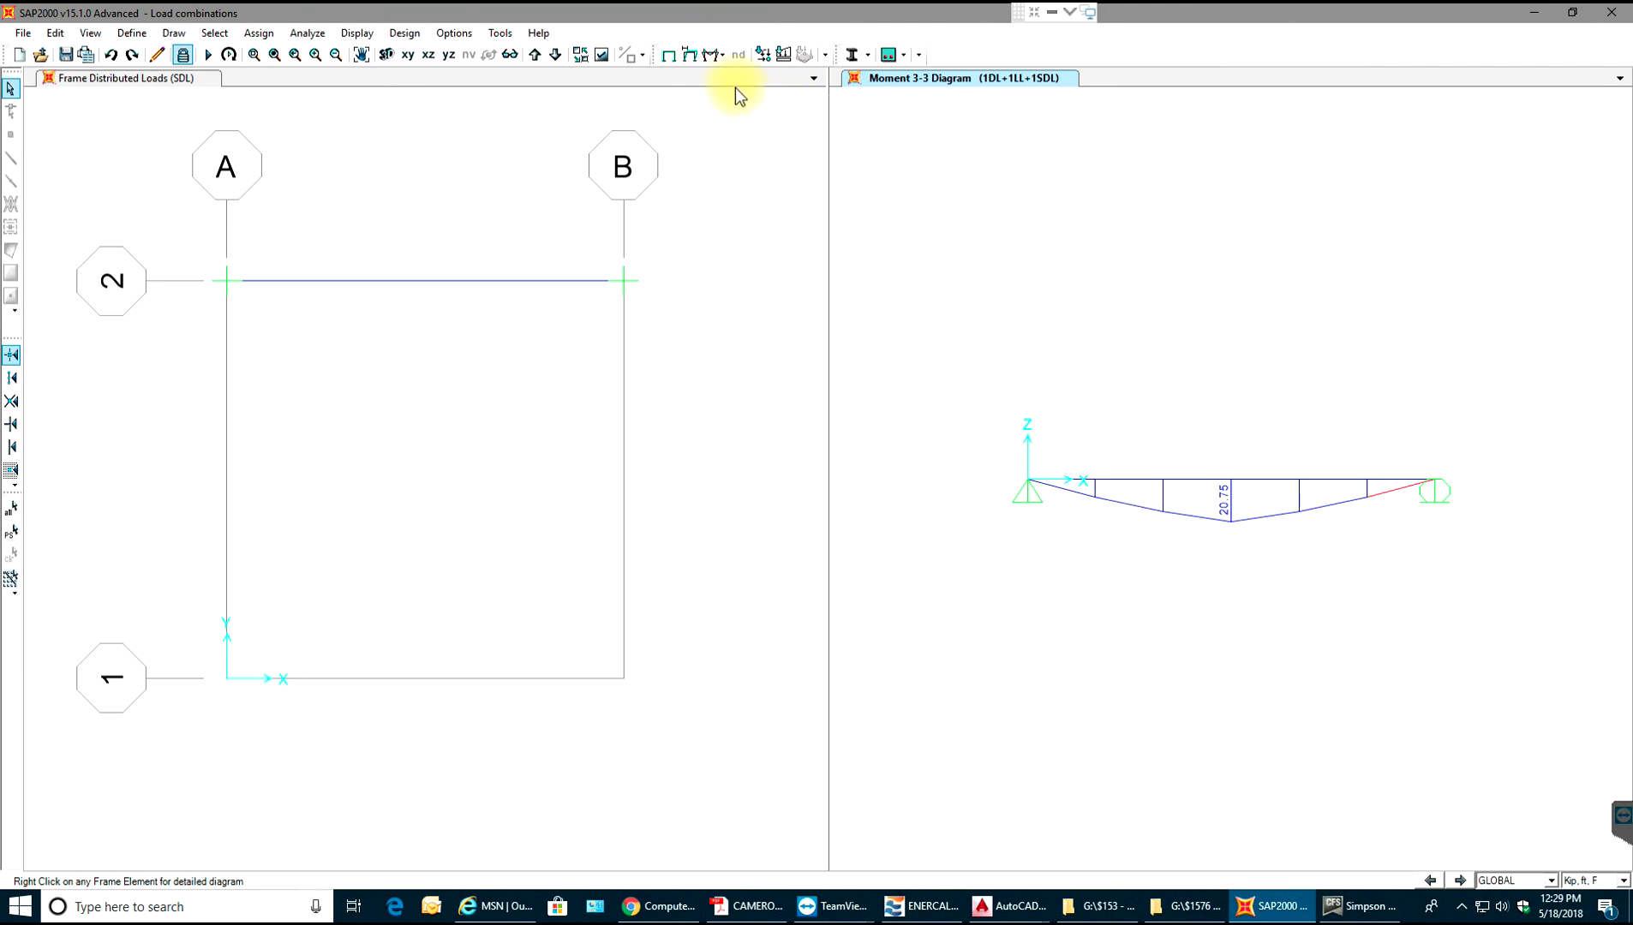
# Zoom out and pan the plan view in the left pane.
pyautogui.click(719, 57)
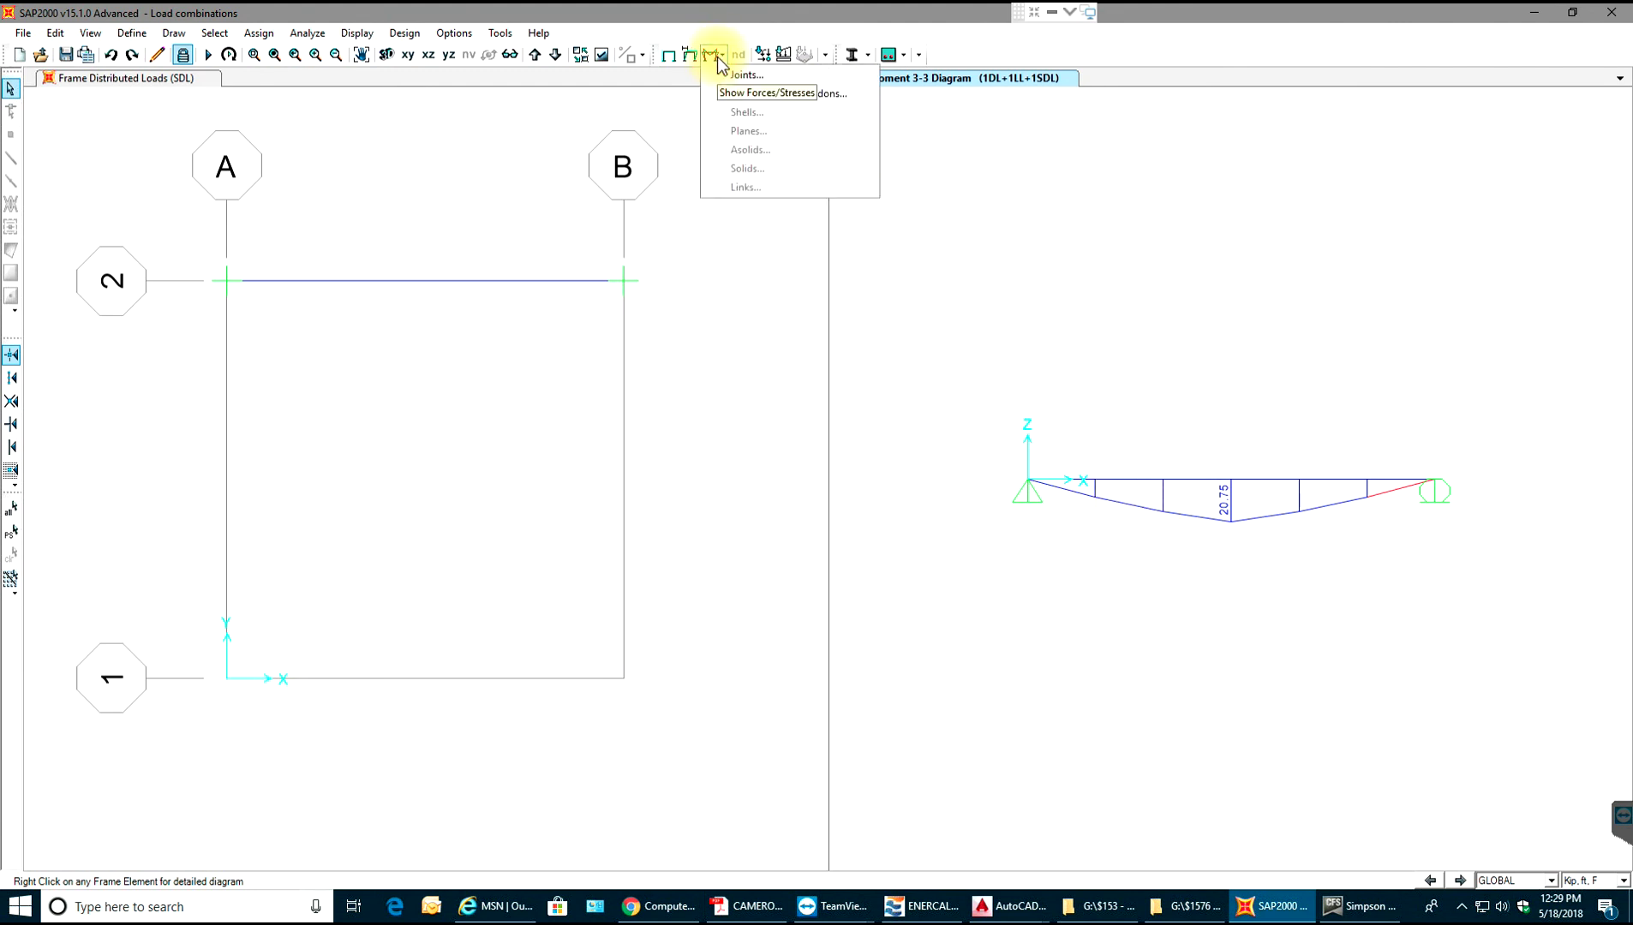
pyautogui.click(717, 57)
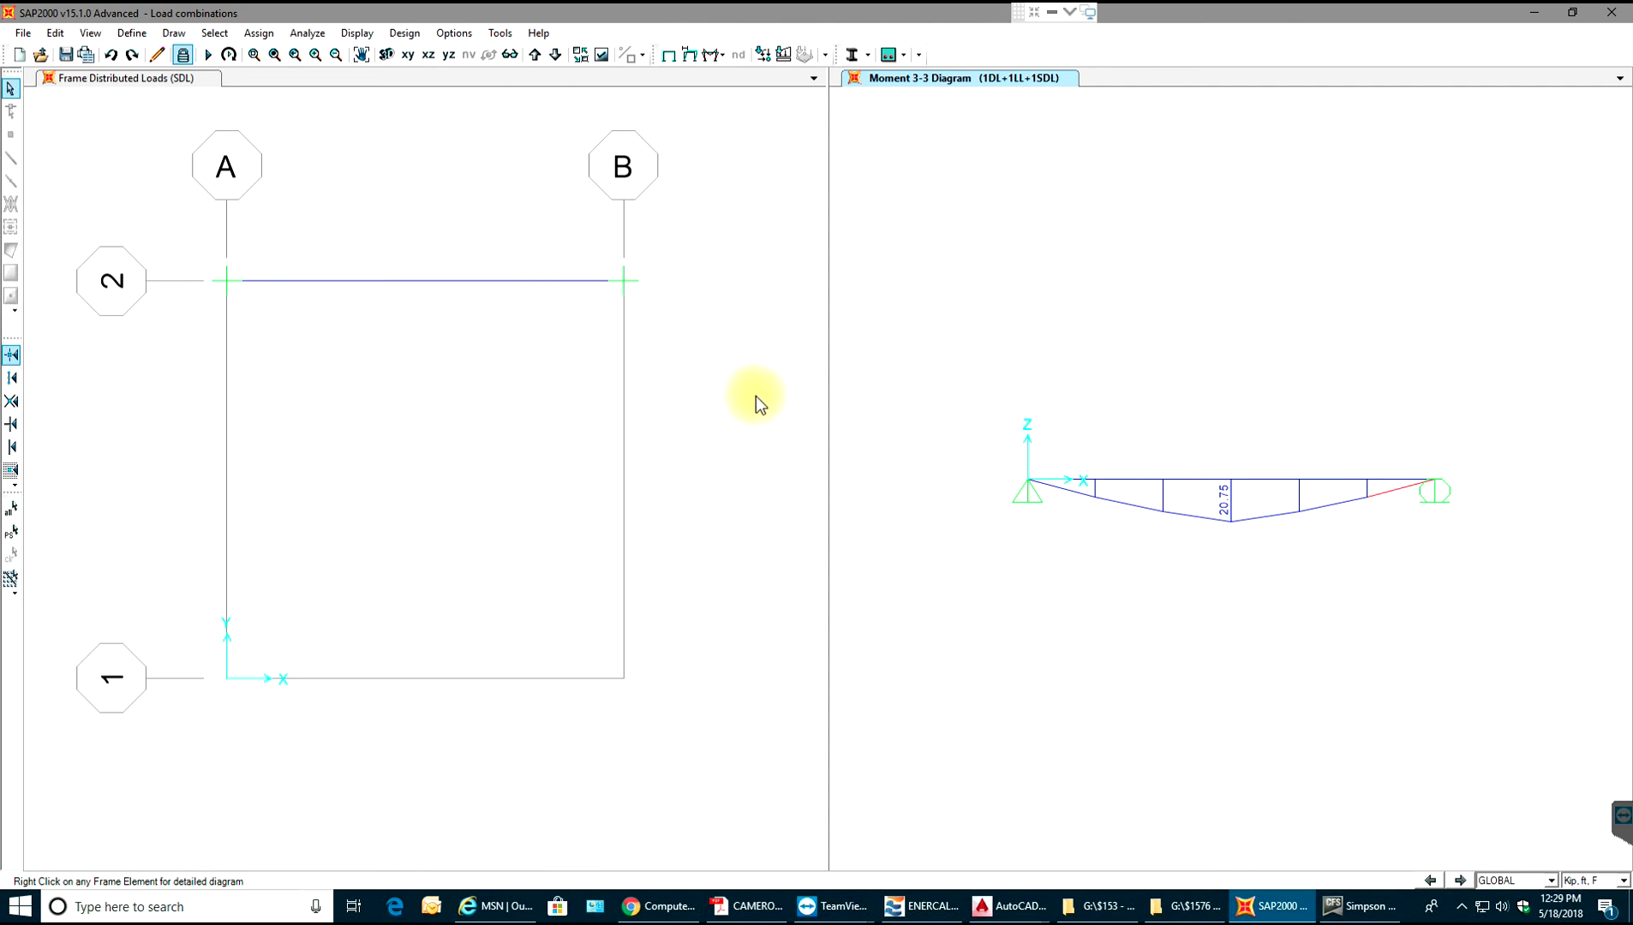
pyautogui.scroll(-3, 756, 397)
pyautogui.moveTo(656, 401); pyautogui.dragTo(604, 449, button='middle')
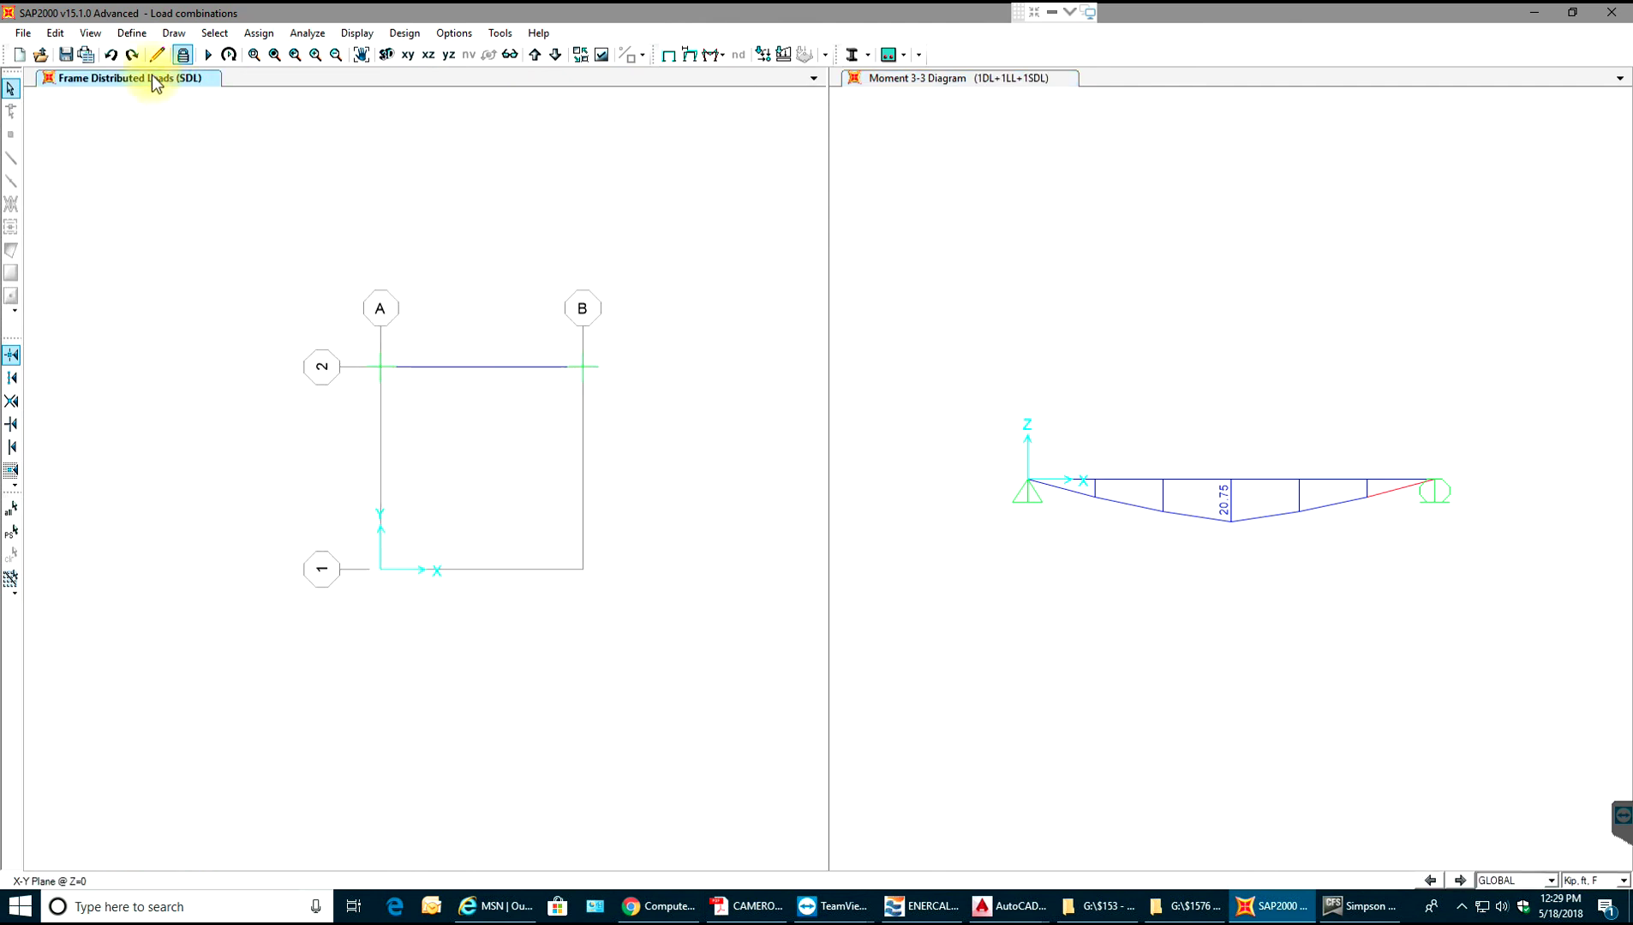